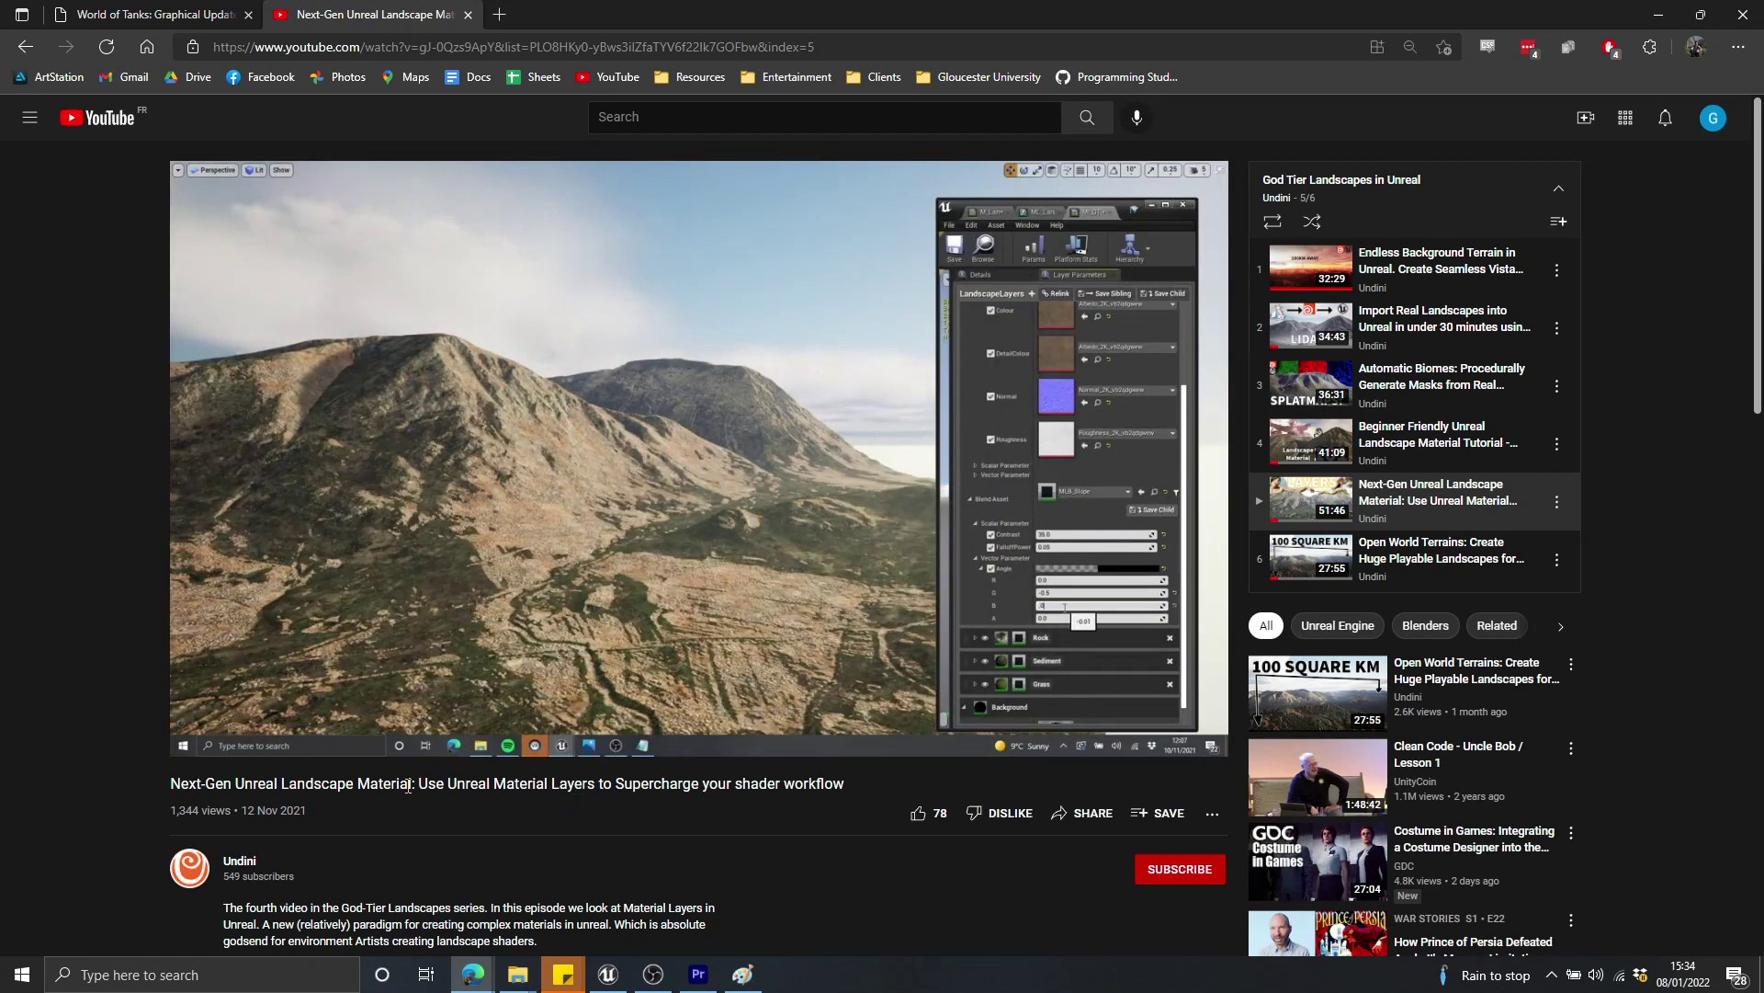
Open the Undini channel's playlists and skip ahead within the Next-Gen Unreal Landscape Material video's detail texturing chapter
mouse_move(241, 742)
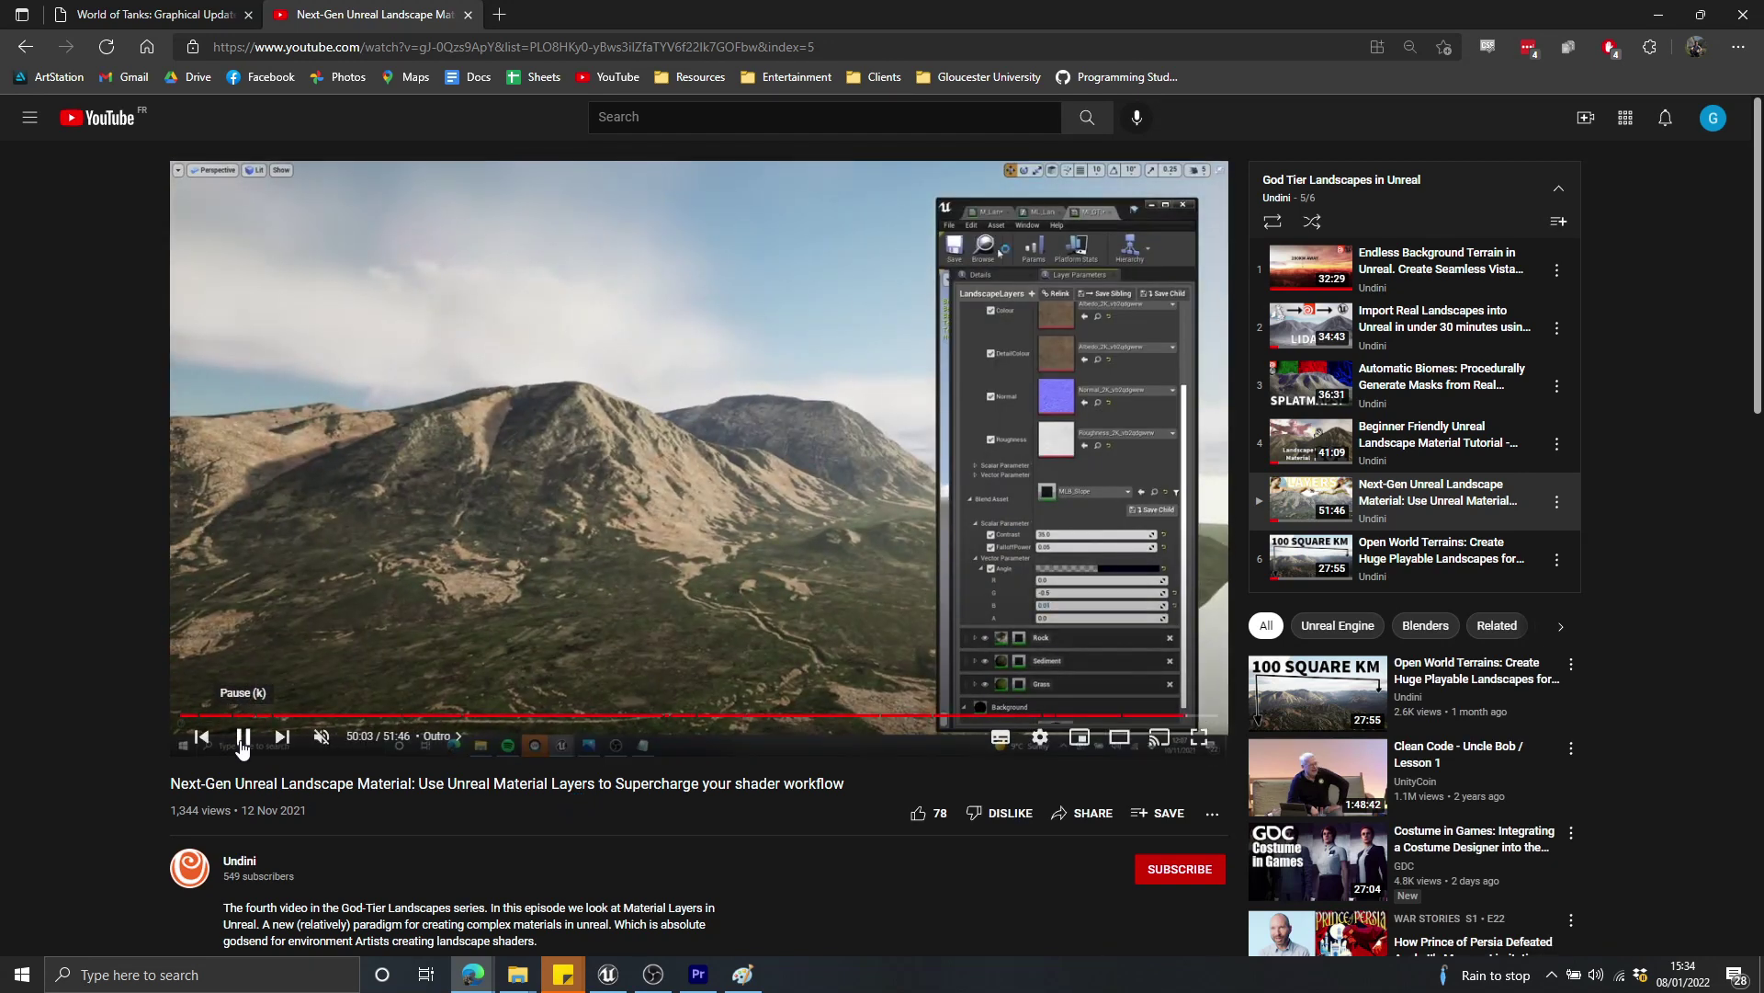
left_click(241, 743)
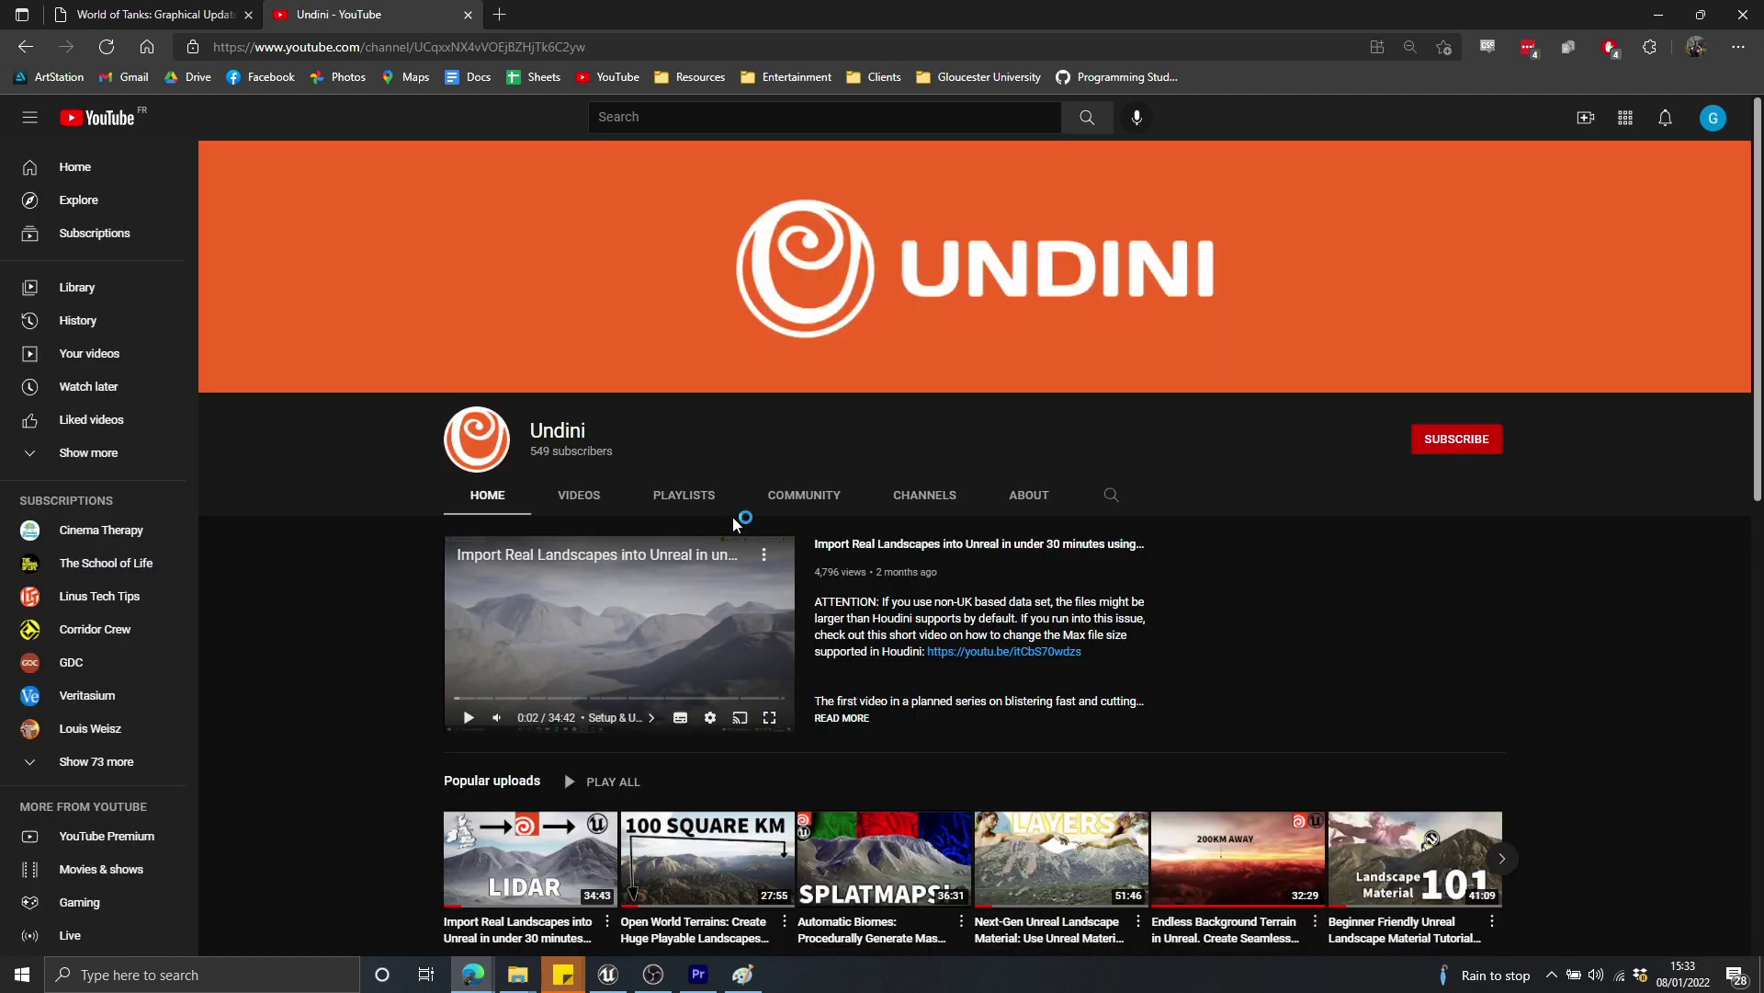
left_click(669, 499)
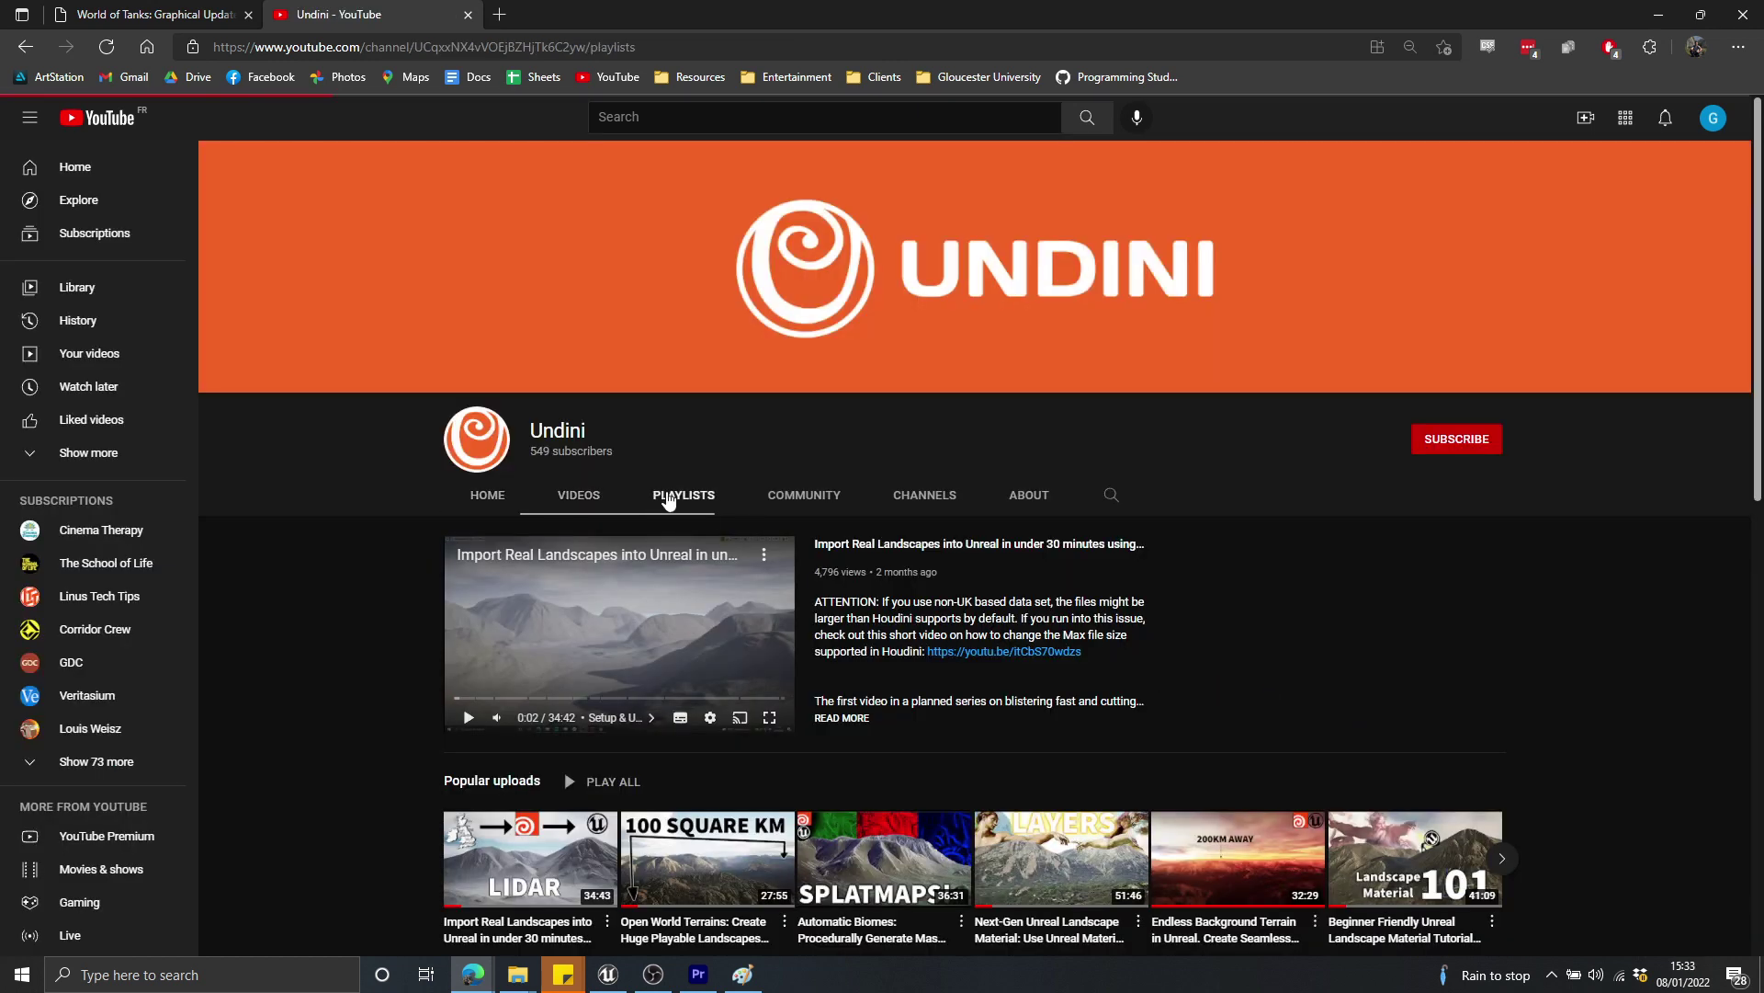
scroll(689, 505, "down", 3)
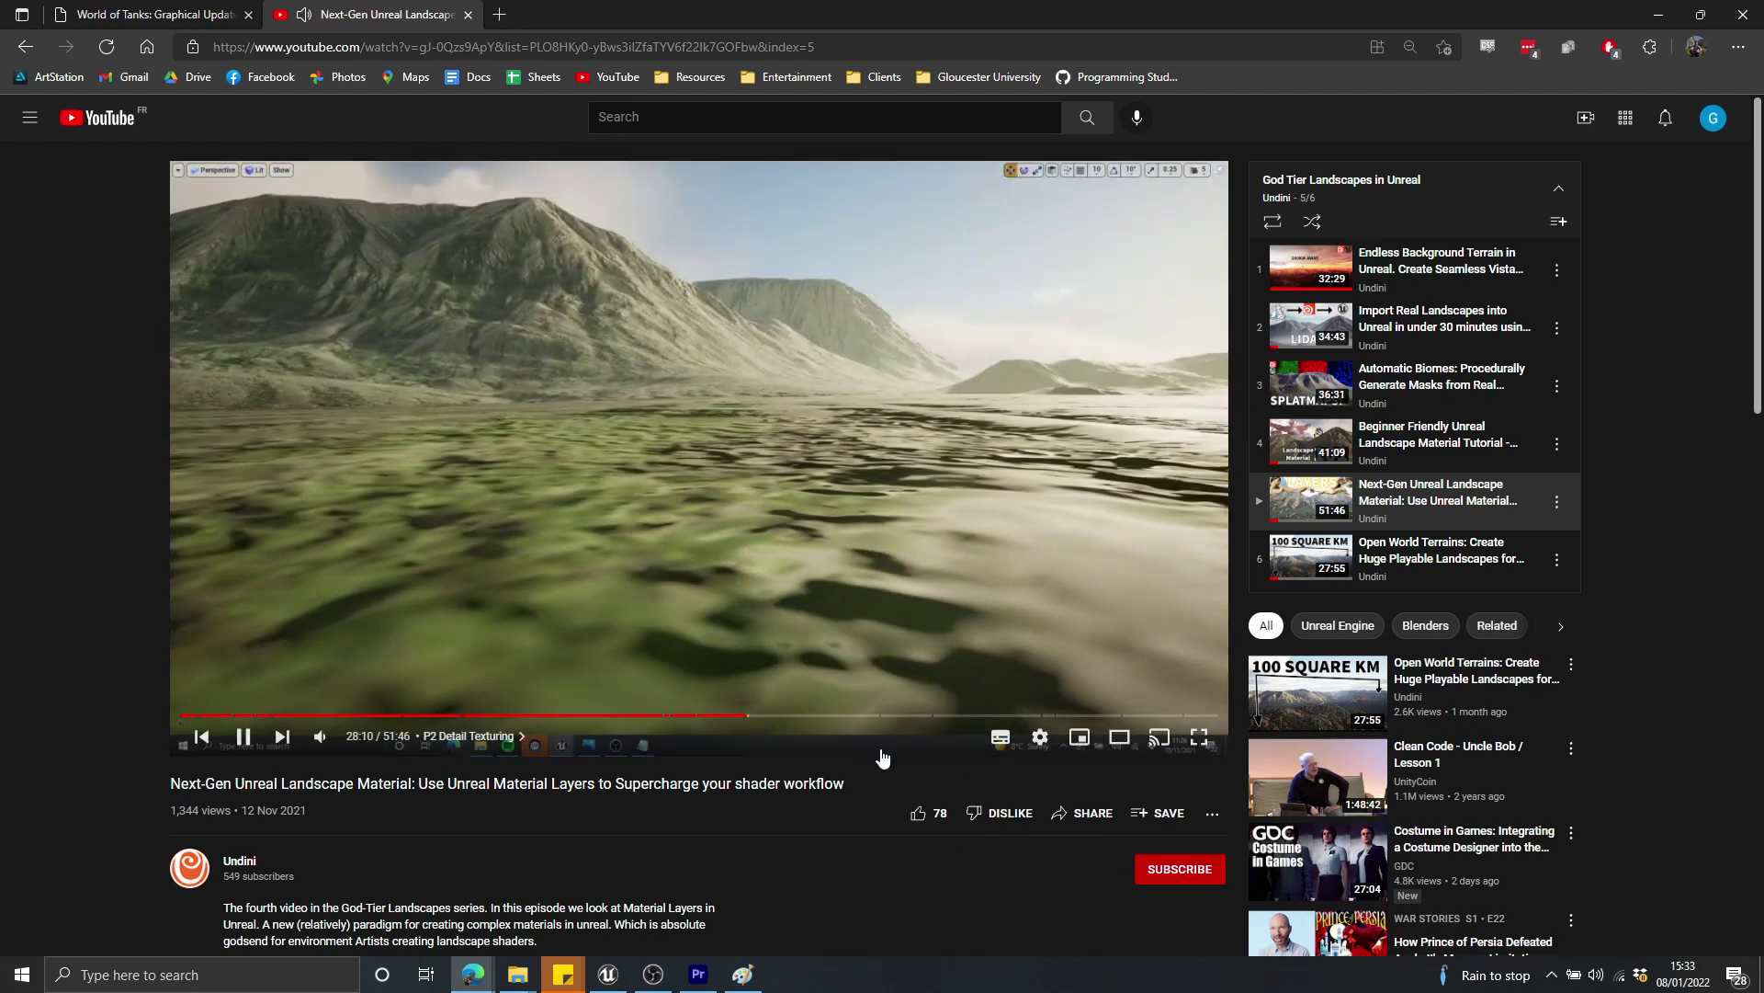
left_click(798, 716)
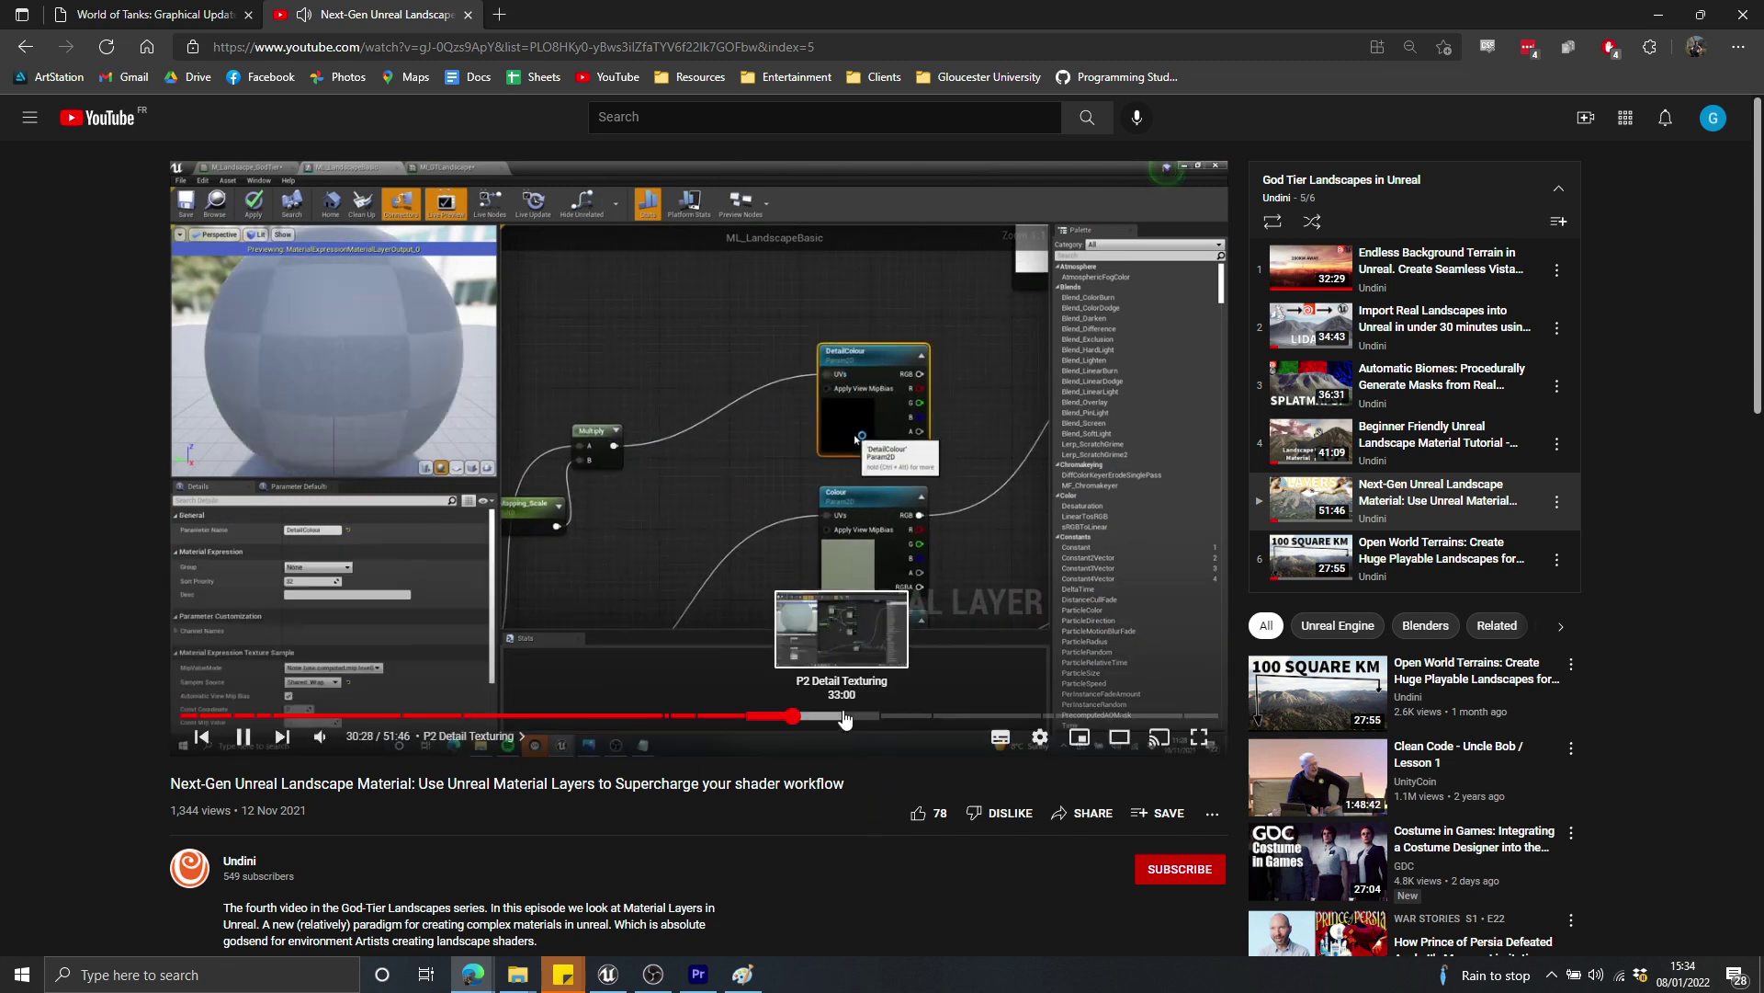
left_click(857, 721)
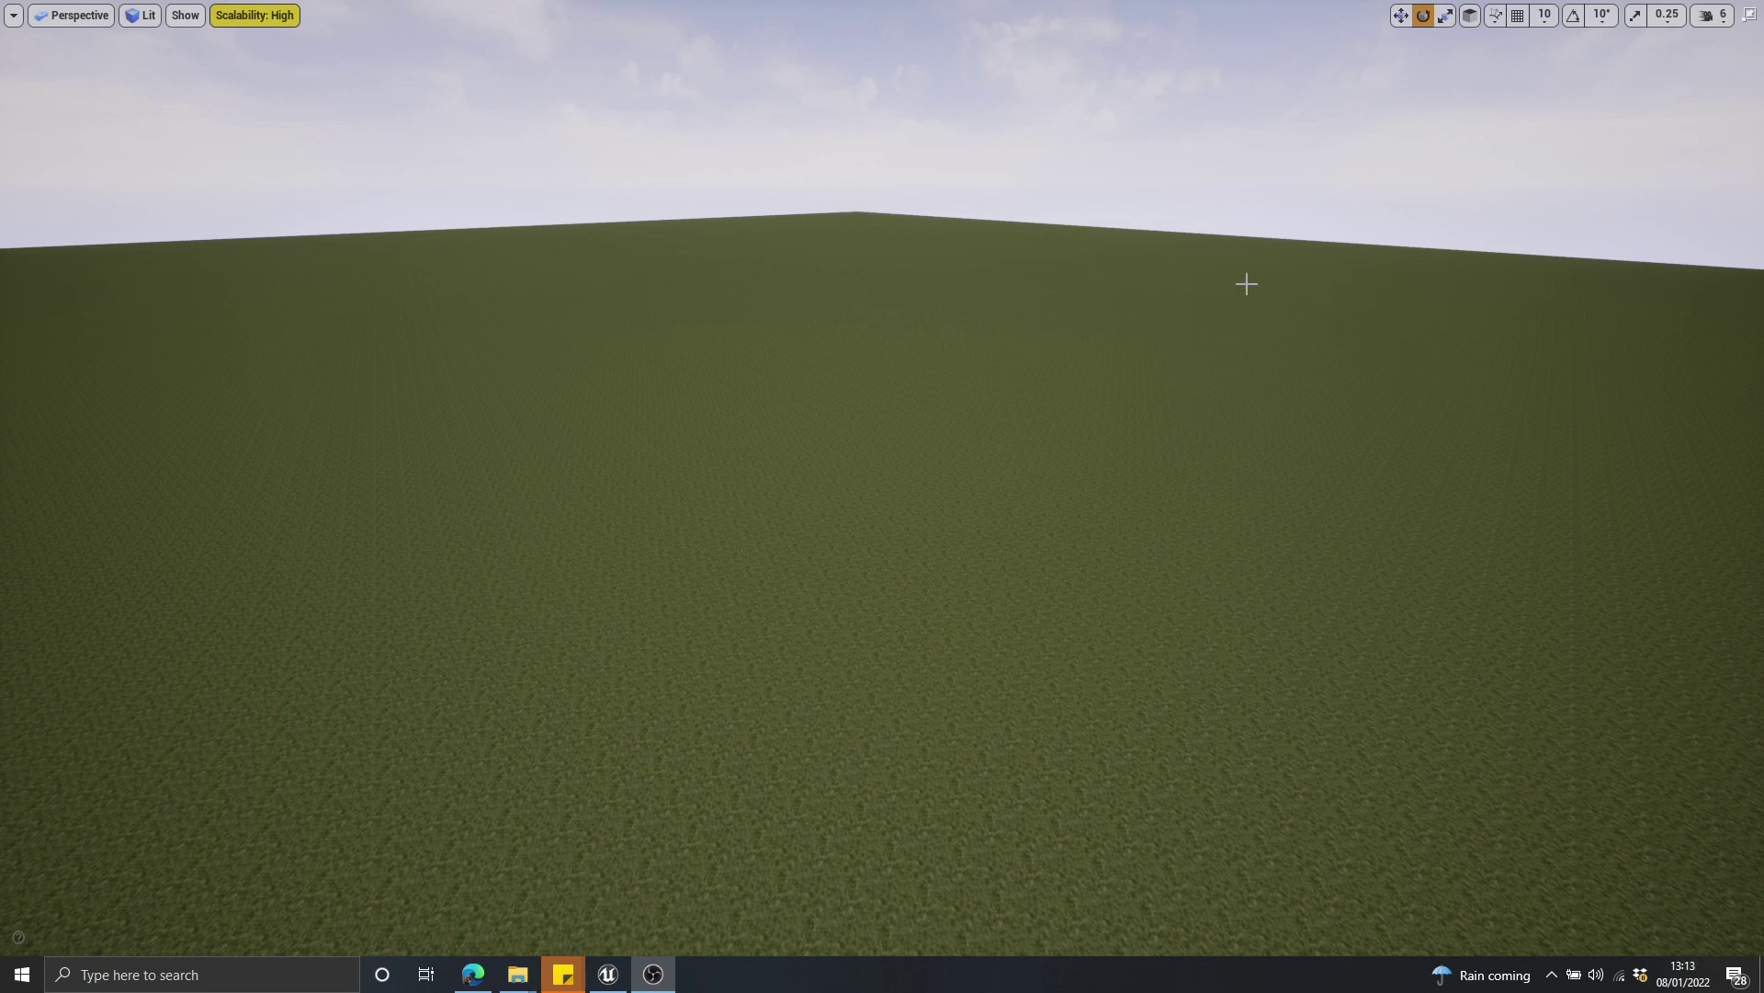
Capture a large region of the grass landscape, mark the distant texture tiling with red freehand lines, and discard the capture
mouse_move(1231, 285)
right_mouse_down()
mouse_move(1232, 423)
mouse_move(1236, 262)
right_mouse_up()
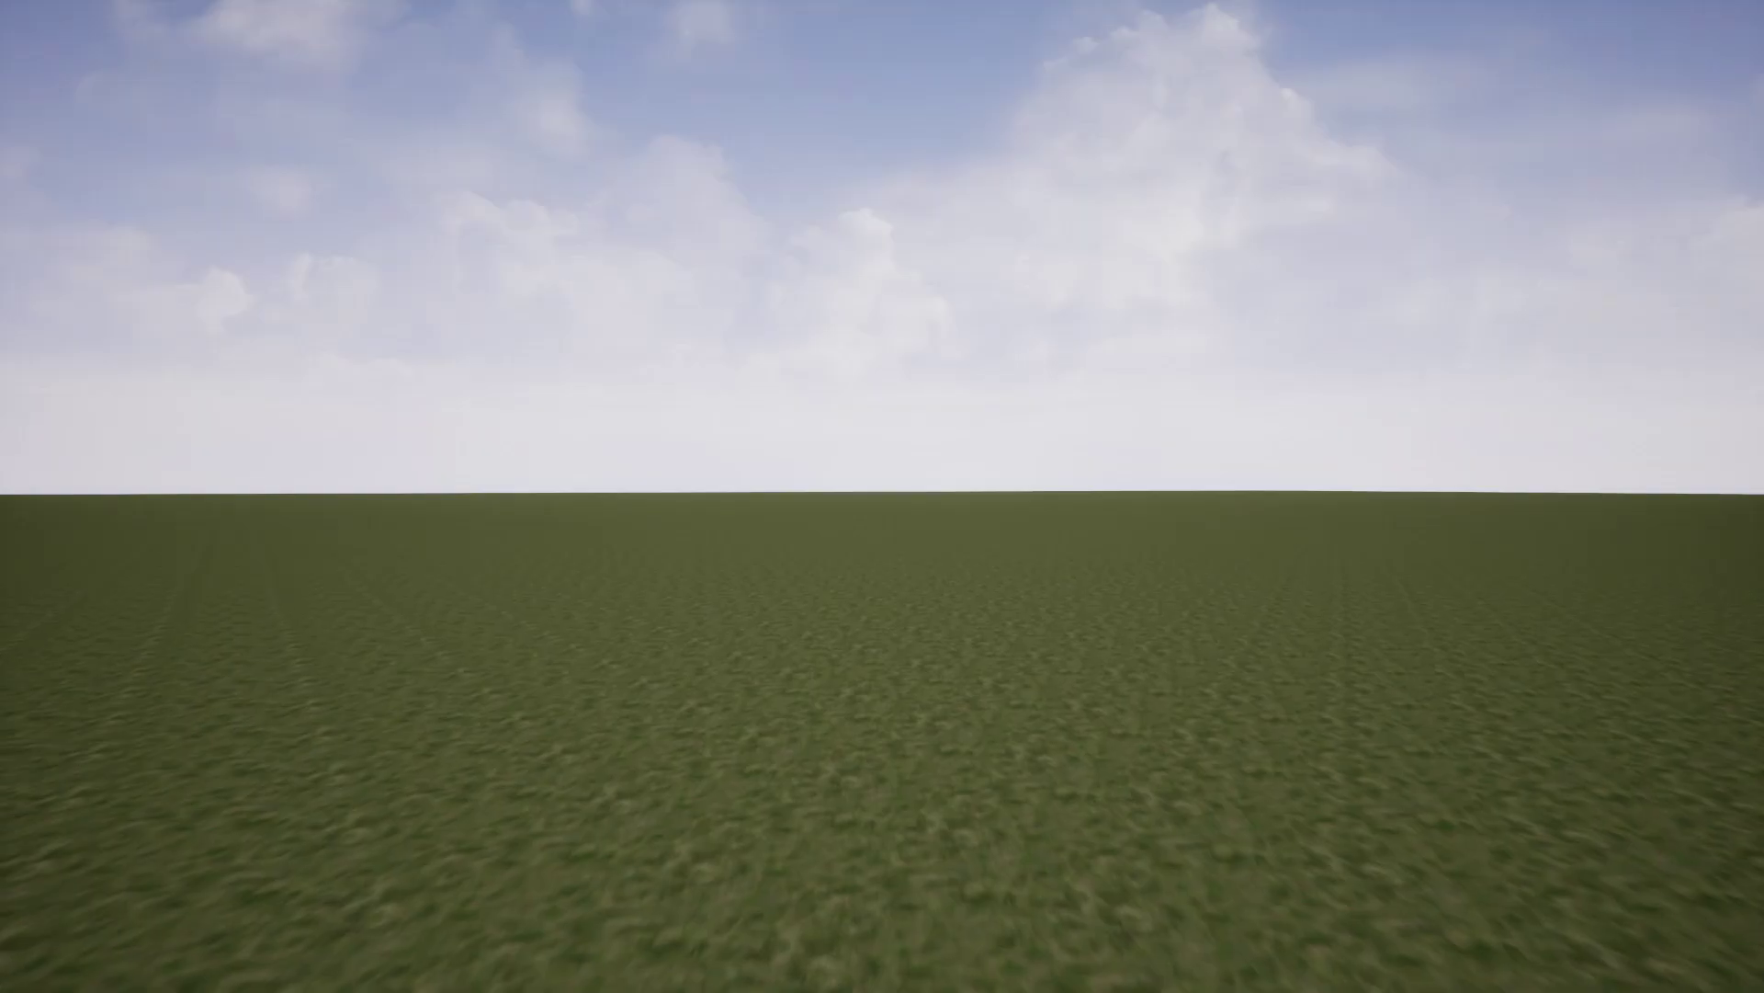
key("w")
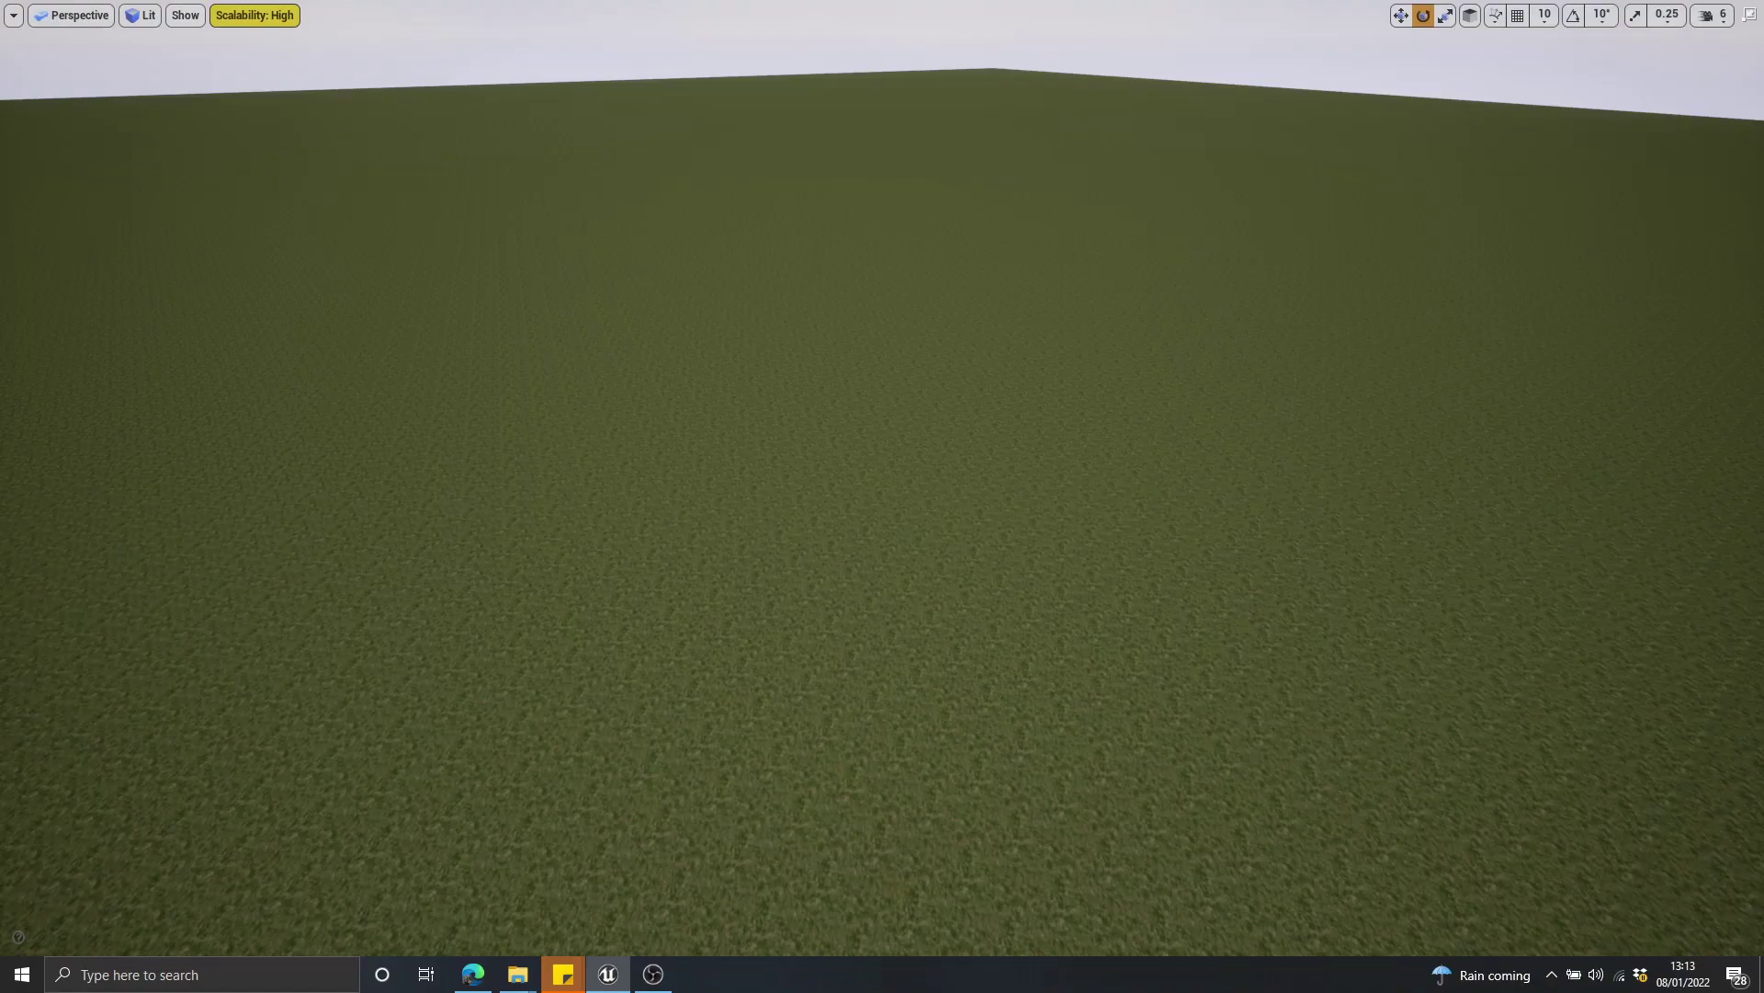
right_click_drag(883, 496, 905, 486)
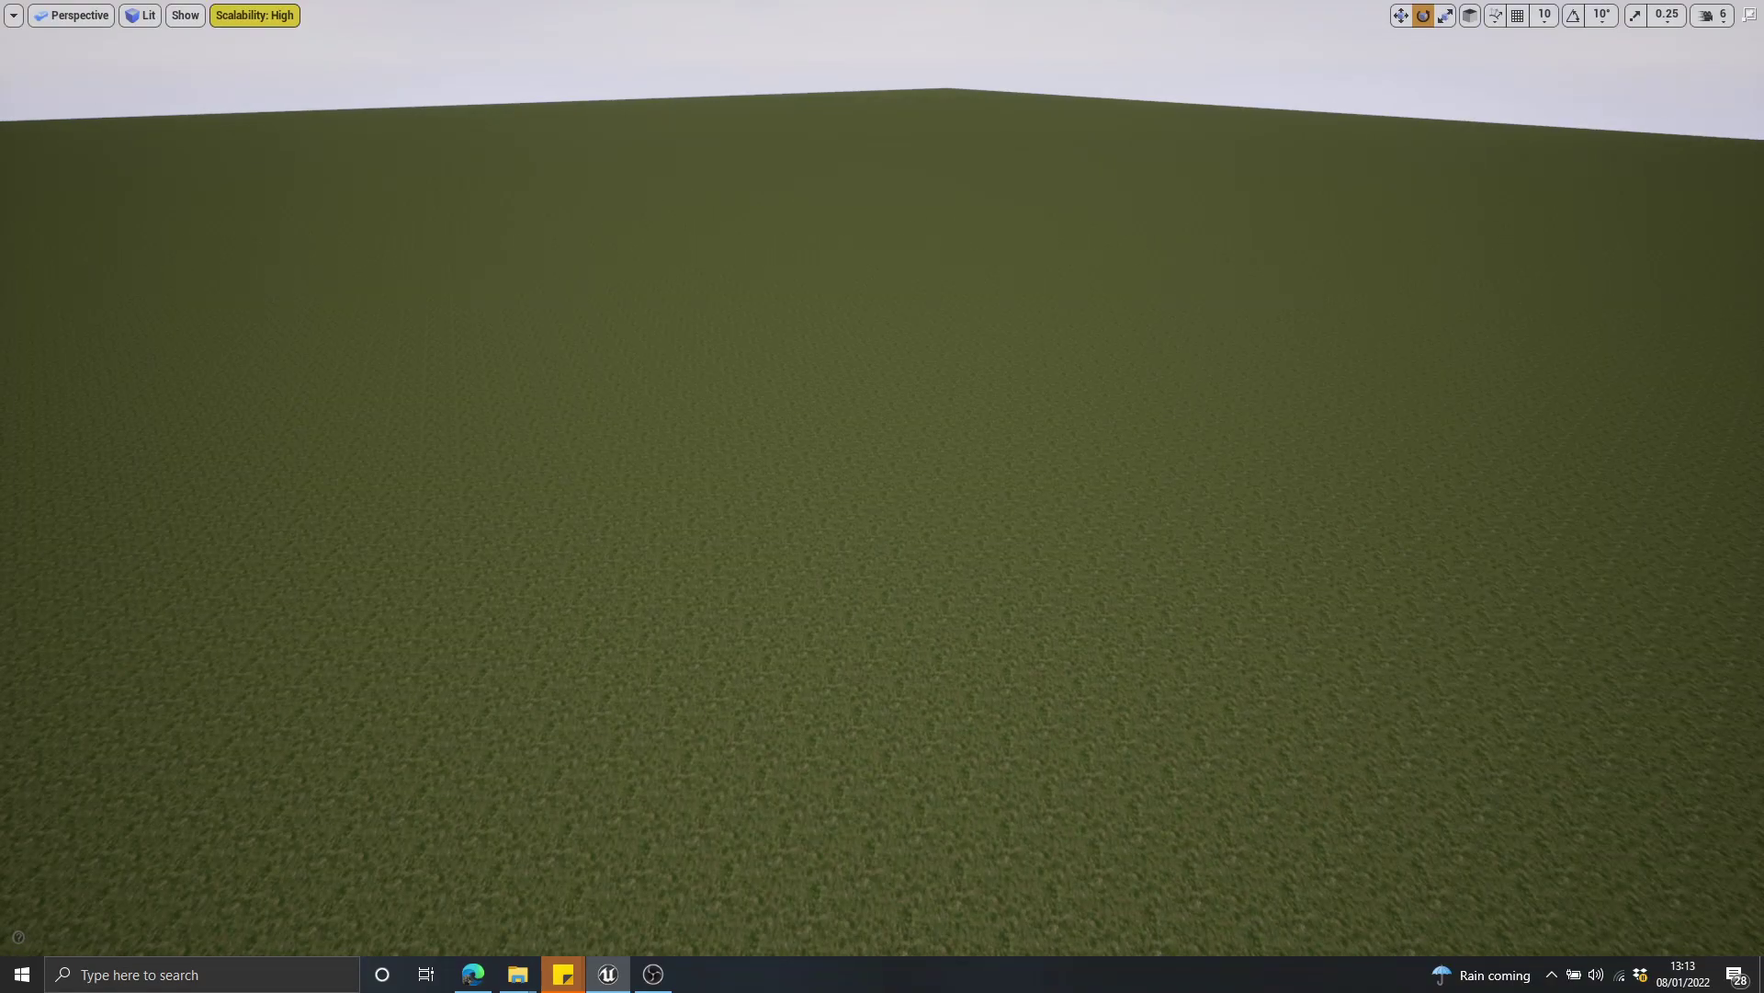
key("w")
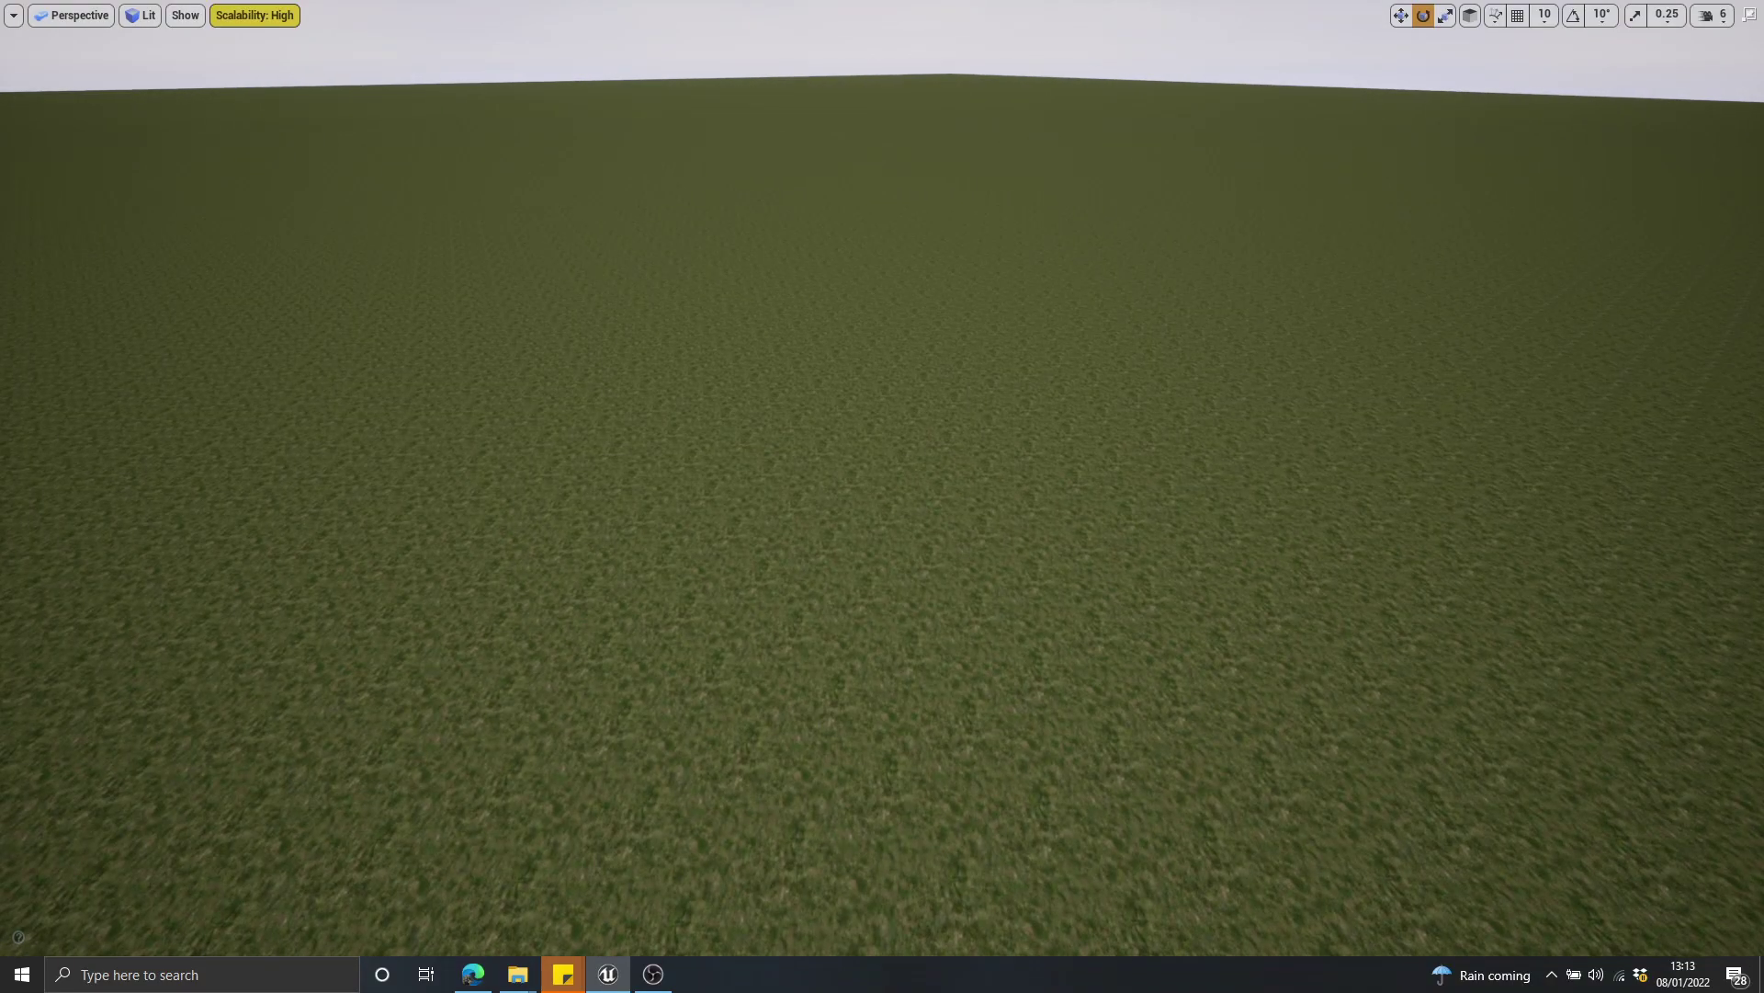
key("w")
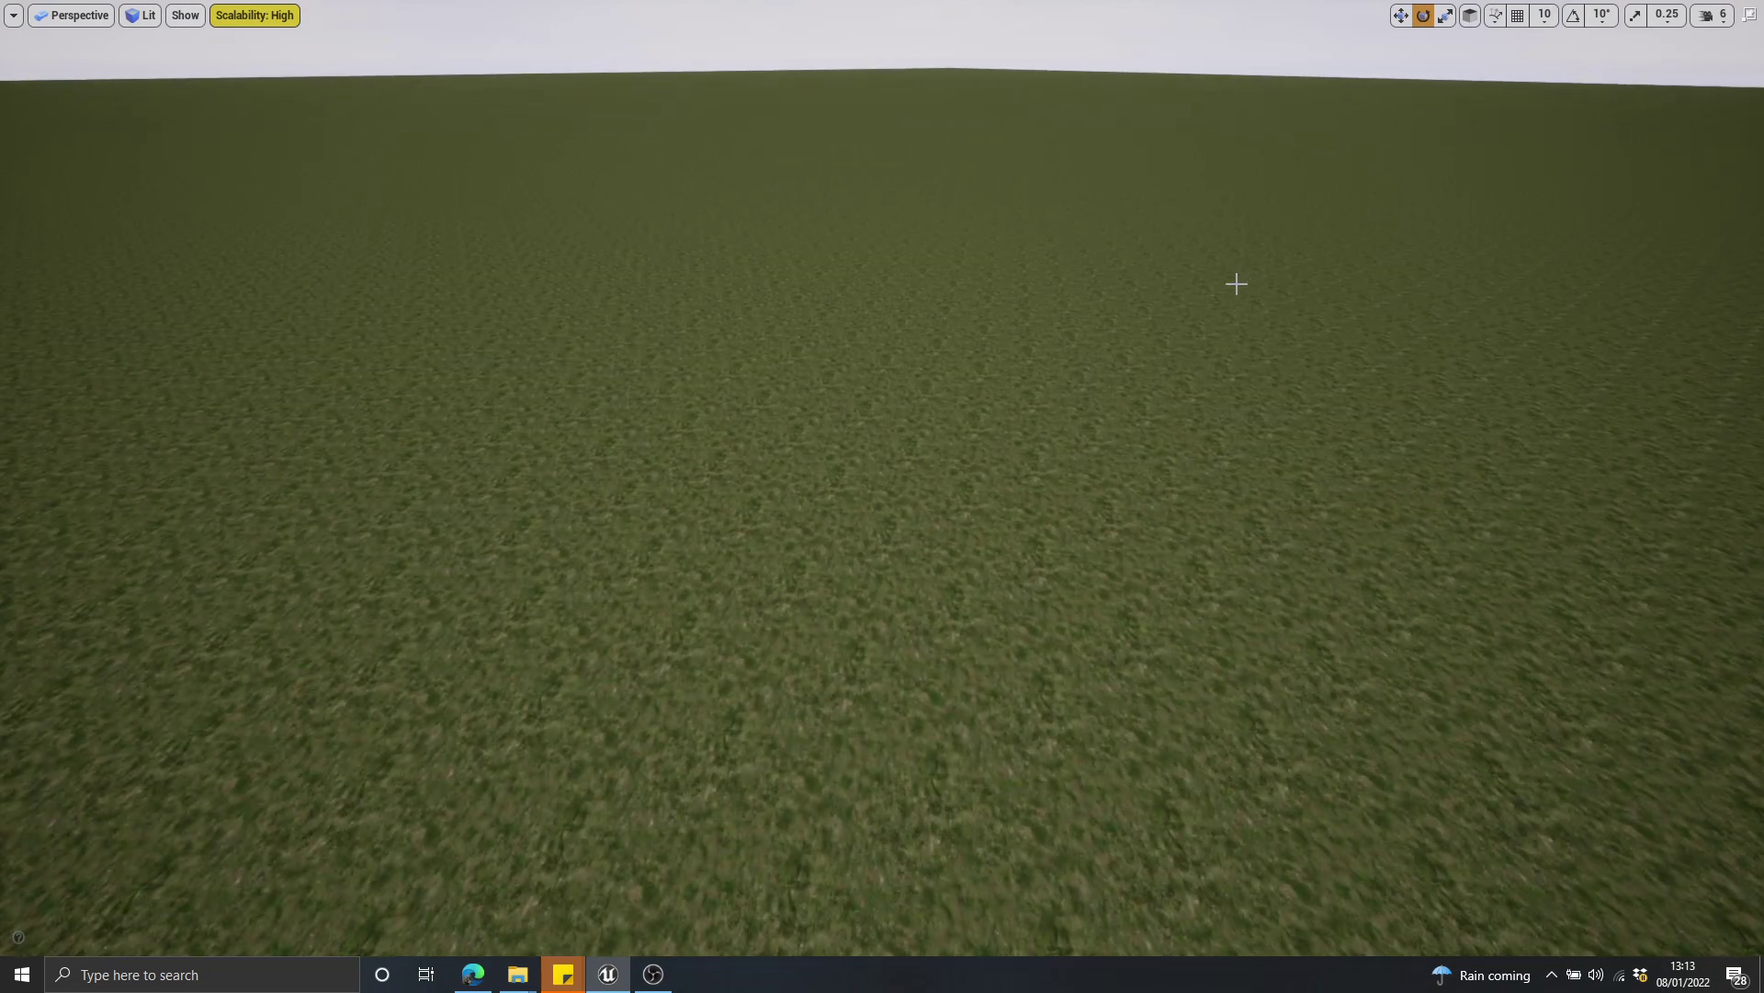
key("Print")
mouse_move(1518, 74)
left_mouse_down()
mouse_move(268, 622)
mouse_move(124, 823)
left_mouse_up()
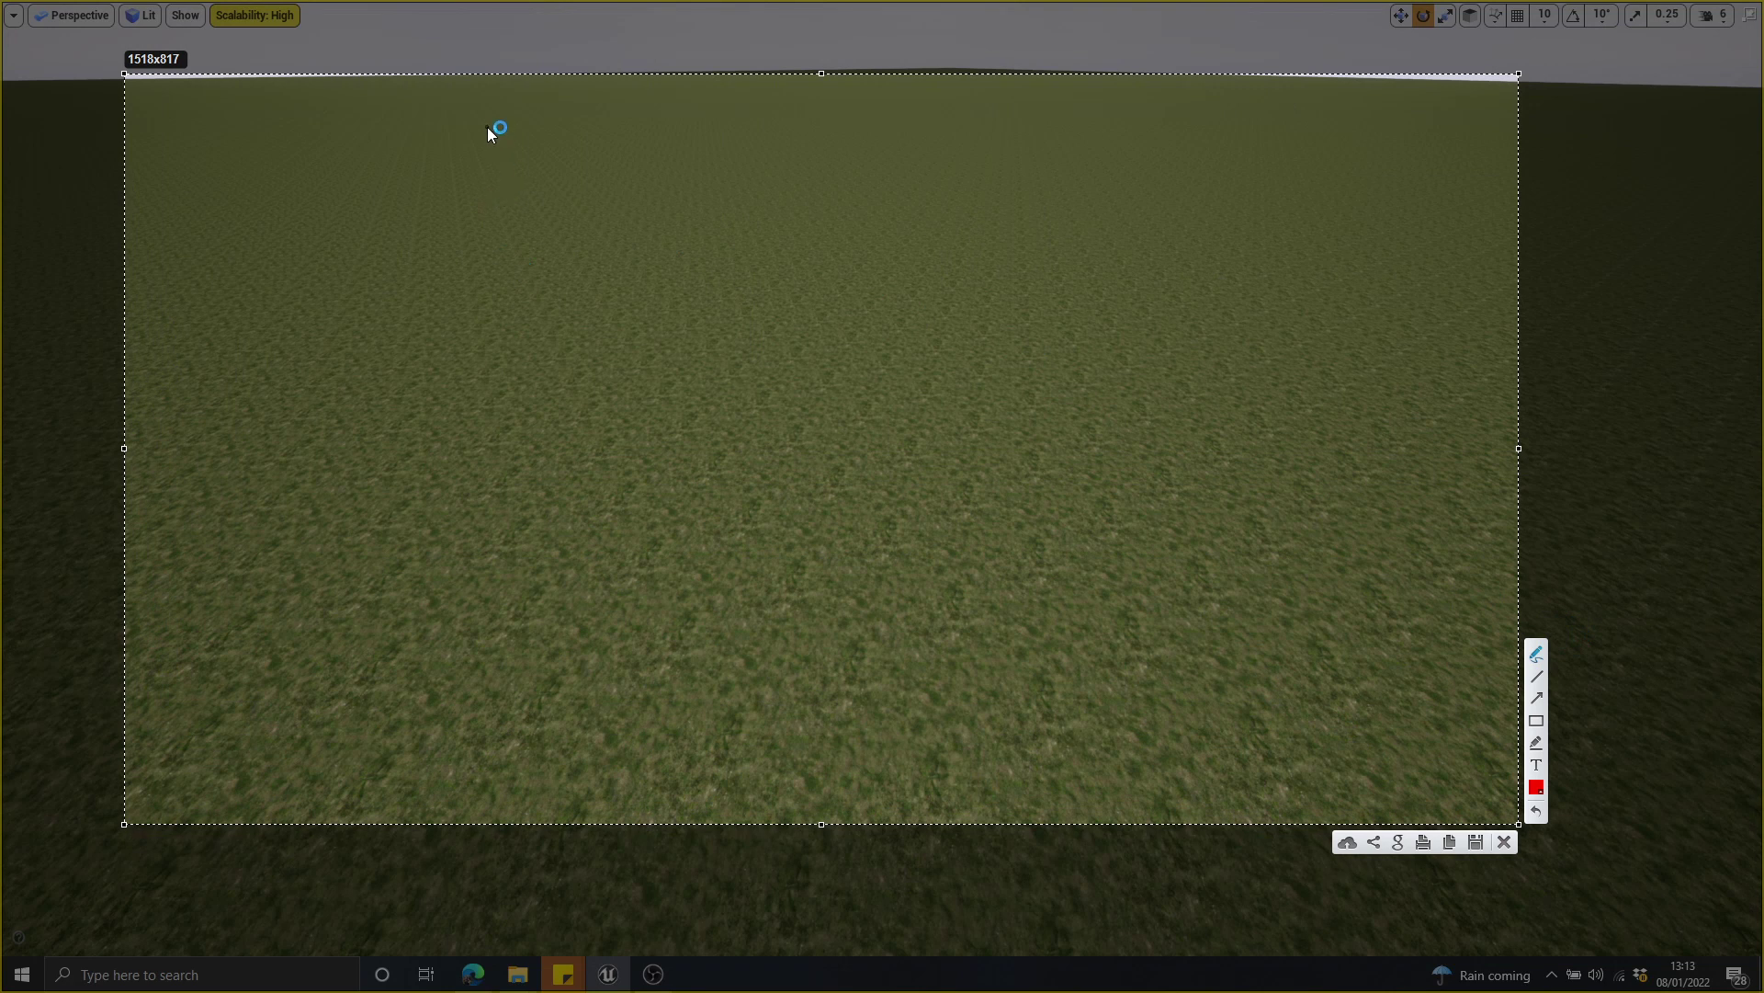
left_click_drag(459, 115, 608, 430)
left_click_drag(502, 95, 725, 453)
left_click_drag(450, 122, 529, 505)
left_click_drag(395, 122, 405, 454)
left_click_drag(362, 136, 317, 406)
left_click_drag(318, 126, 207, 409)
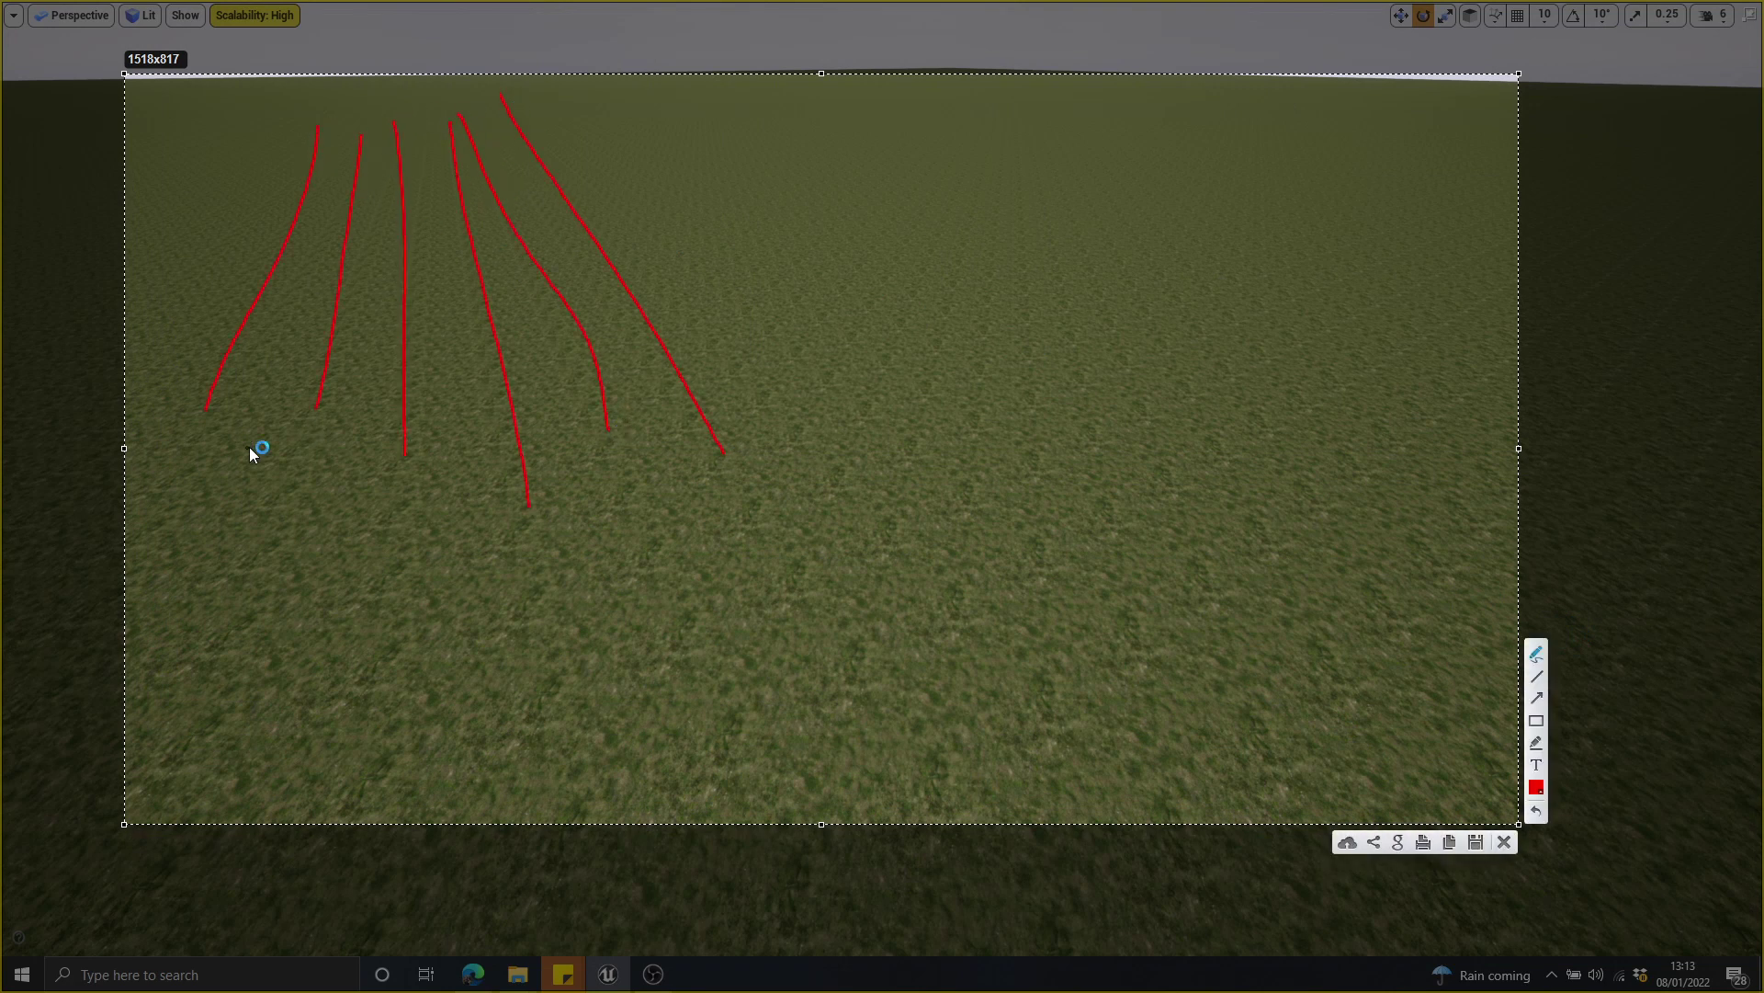
left_click_drag(593, 90, 806, 432)
mouse_move(612, 122)
left_mouse_down()
mouse_move(900, 283)
mouse_move(965, 214)
left_mouse_up()
left_click_drag(776, 107, 1065, 154)
left_click(1505, 843)
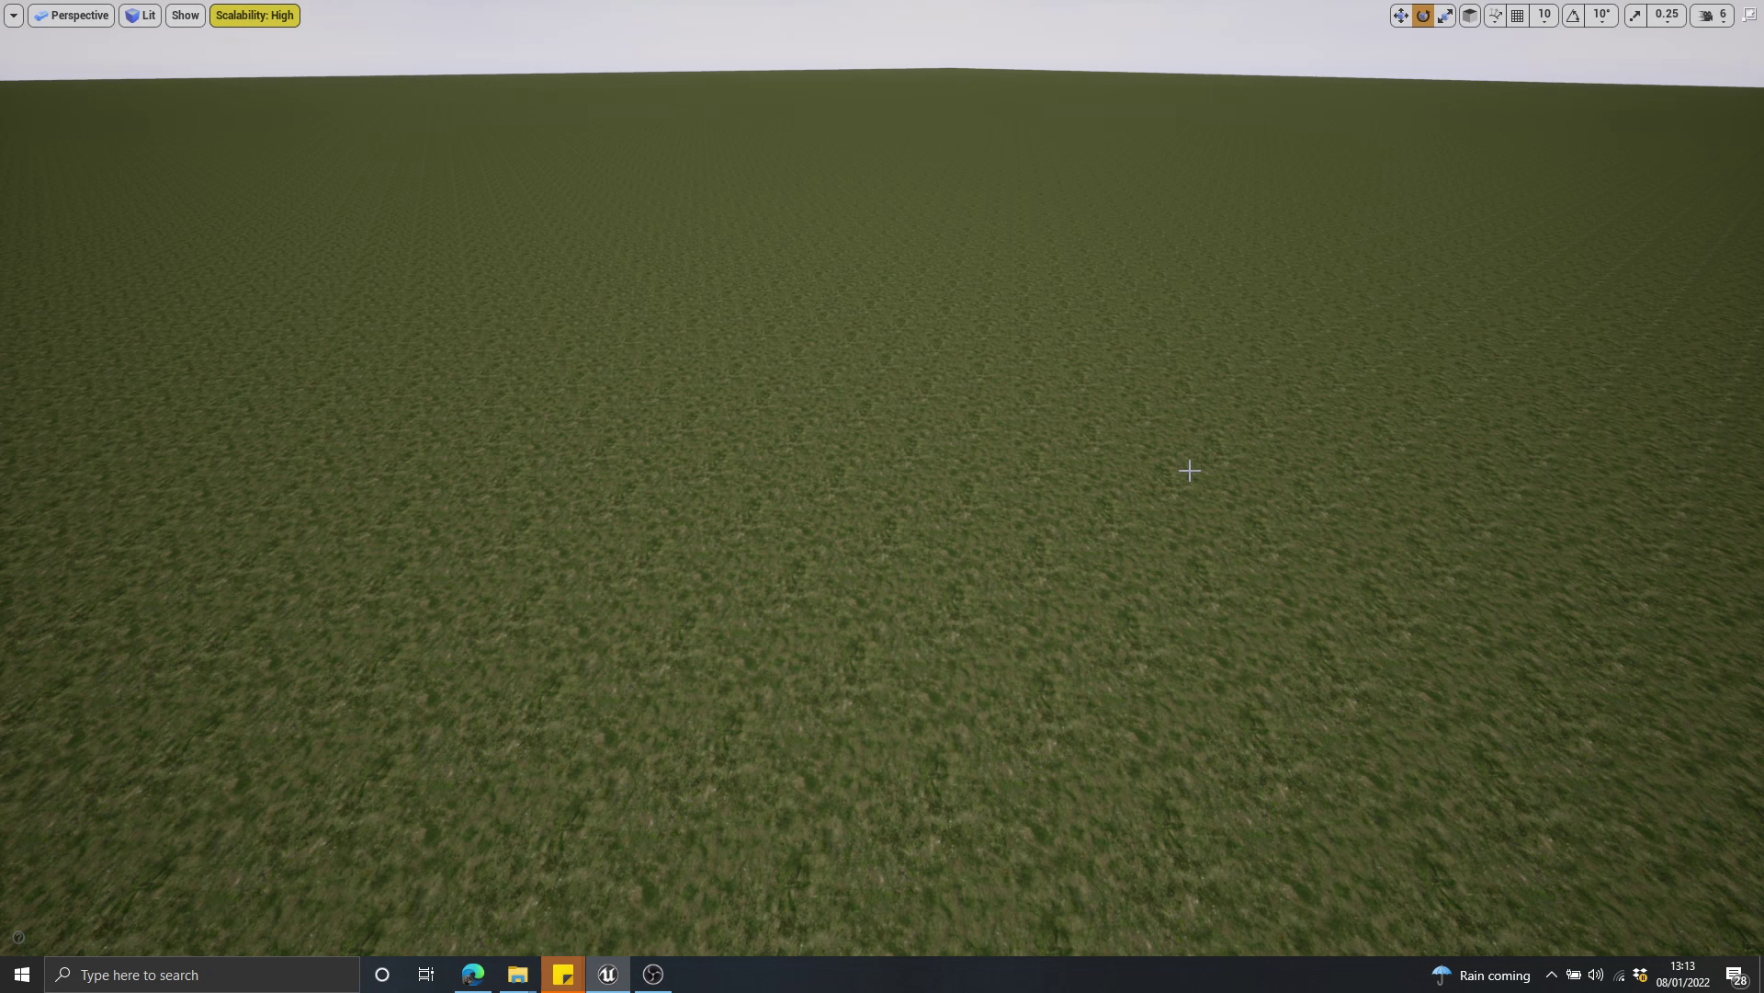
Capture a smaller region of the landscape, mark spots on the nearby grass in red, and discard the capture
key("Print")
mouse_move(465, 61)
left_mouse_down()
mouse_move(1213, 713)
mouse_move(1347, 780)
left_mouse_up()
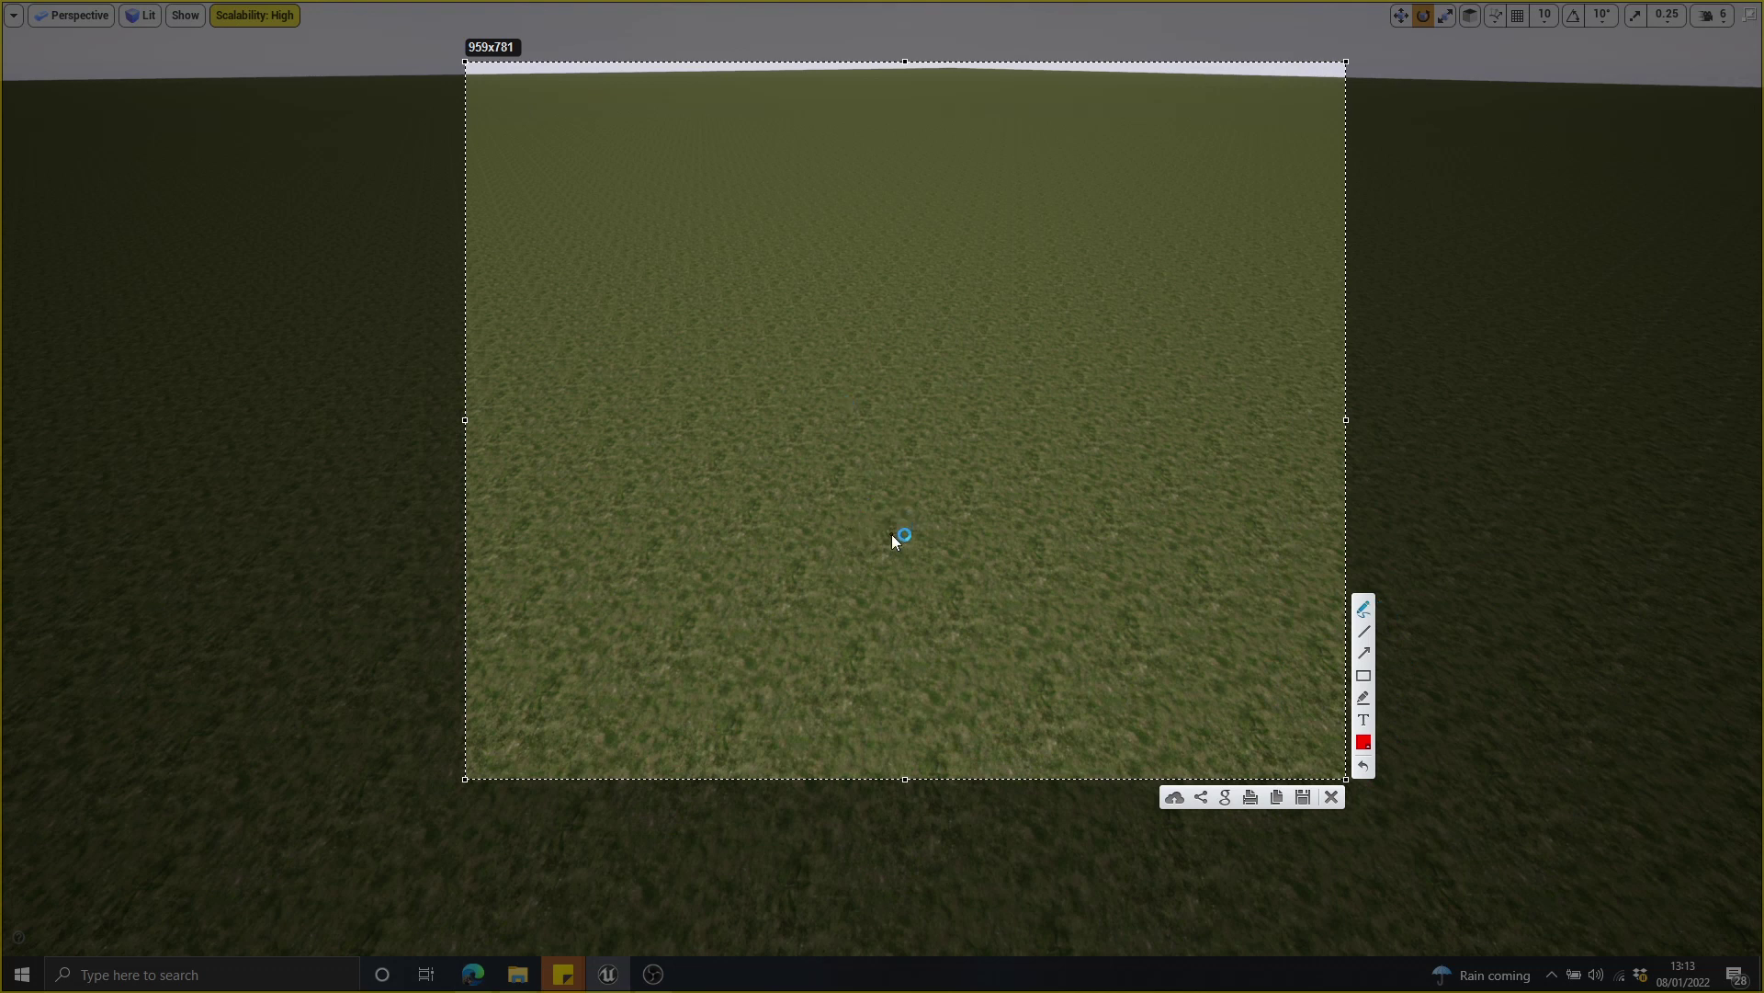
left_click_drag(890, 545, 880, 549)
mouse_move(831, 487)
left_mouse_down()
mouse_move(850, 485)
mouse_move(741, 361)
left_mouse_up()
mouse_move(901, 544)
left_mouse_down()
mouse_move(900, 520)
mouse_move(836, 467)
mouse_move(856, 433)
mouse_move(1001, 500)
mouse_move(899, 539)
left_mouse_up()
left_click(1331, 796)
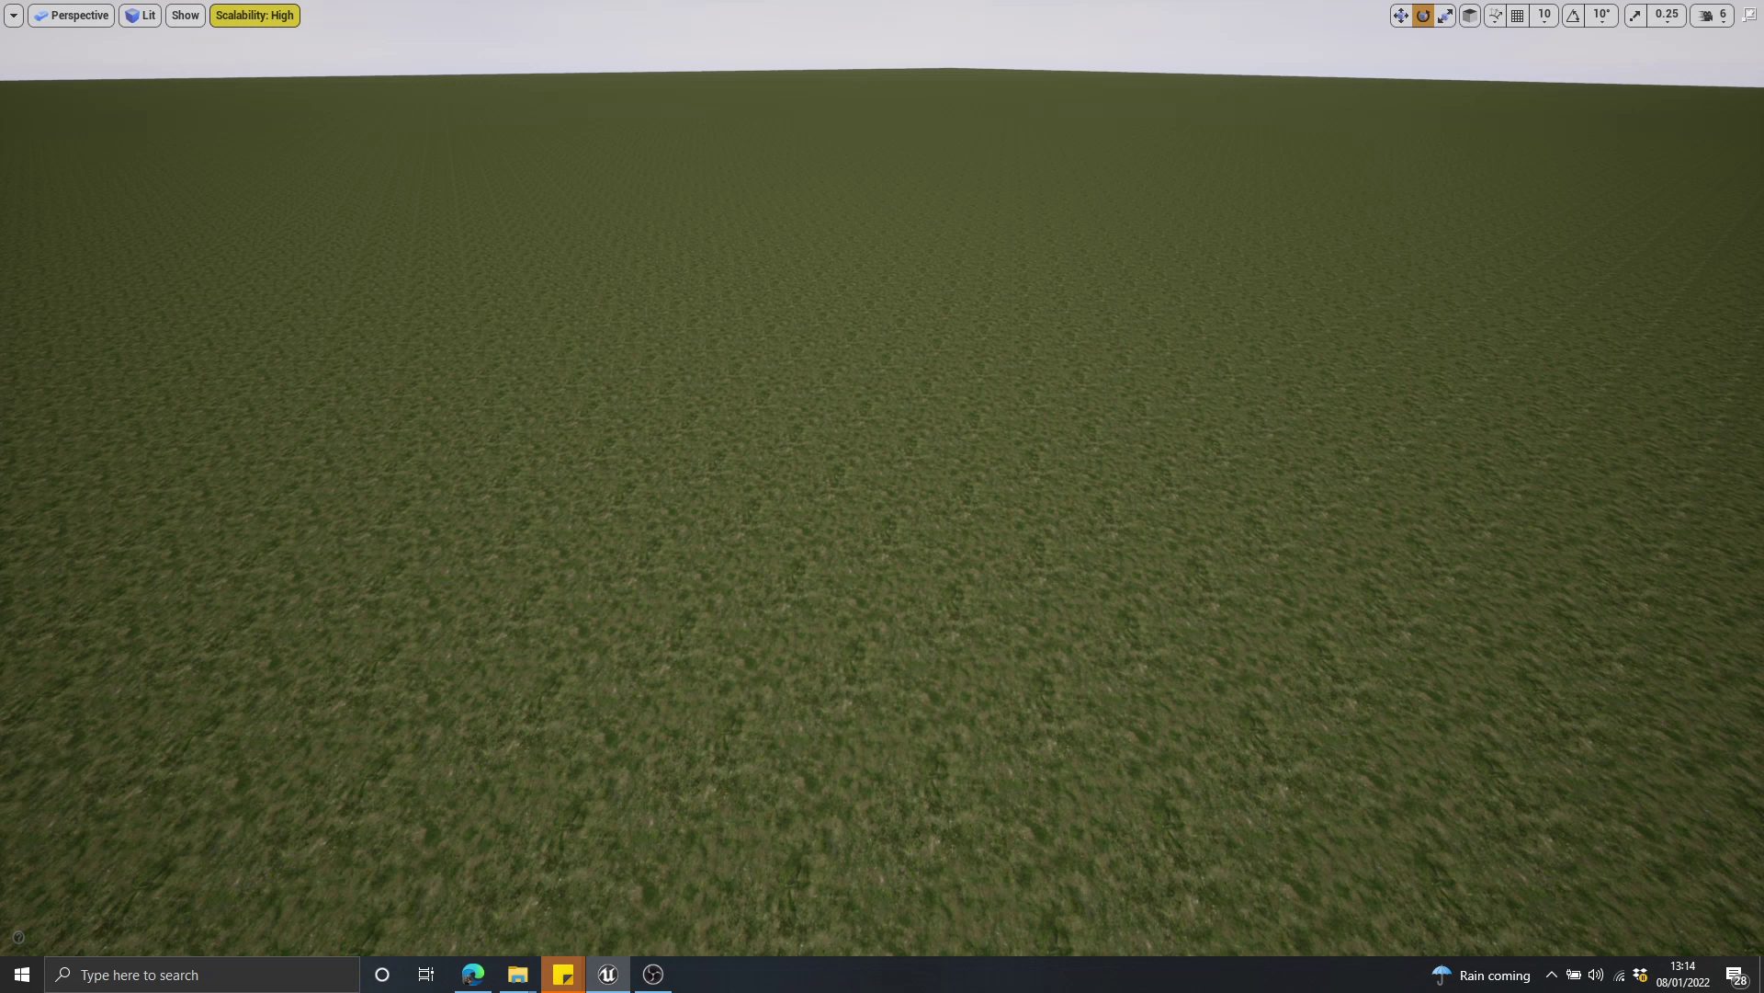
Open the M_DetailTexturing material and examine how its graph feeds the DetailTexturing function node
key("F11")
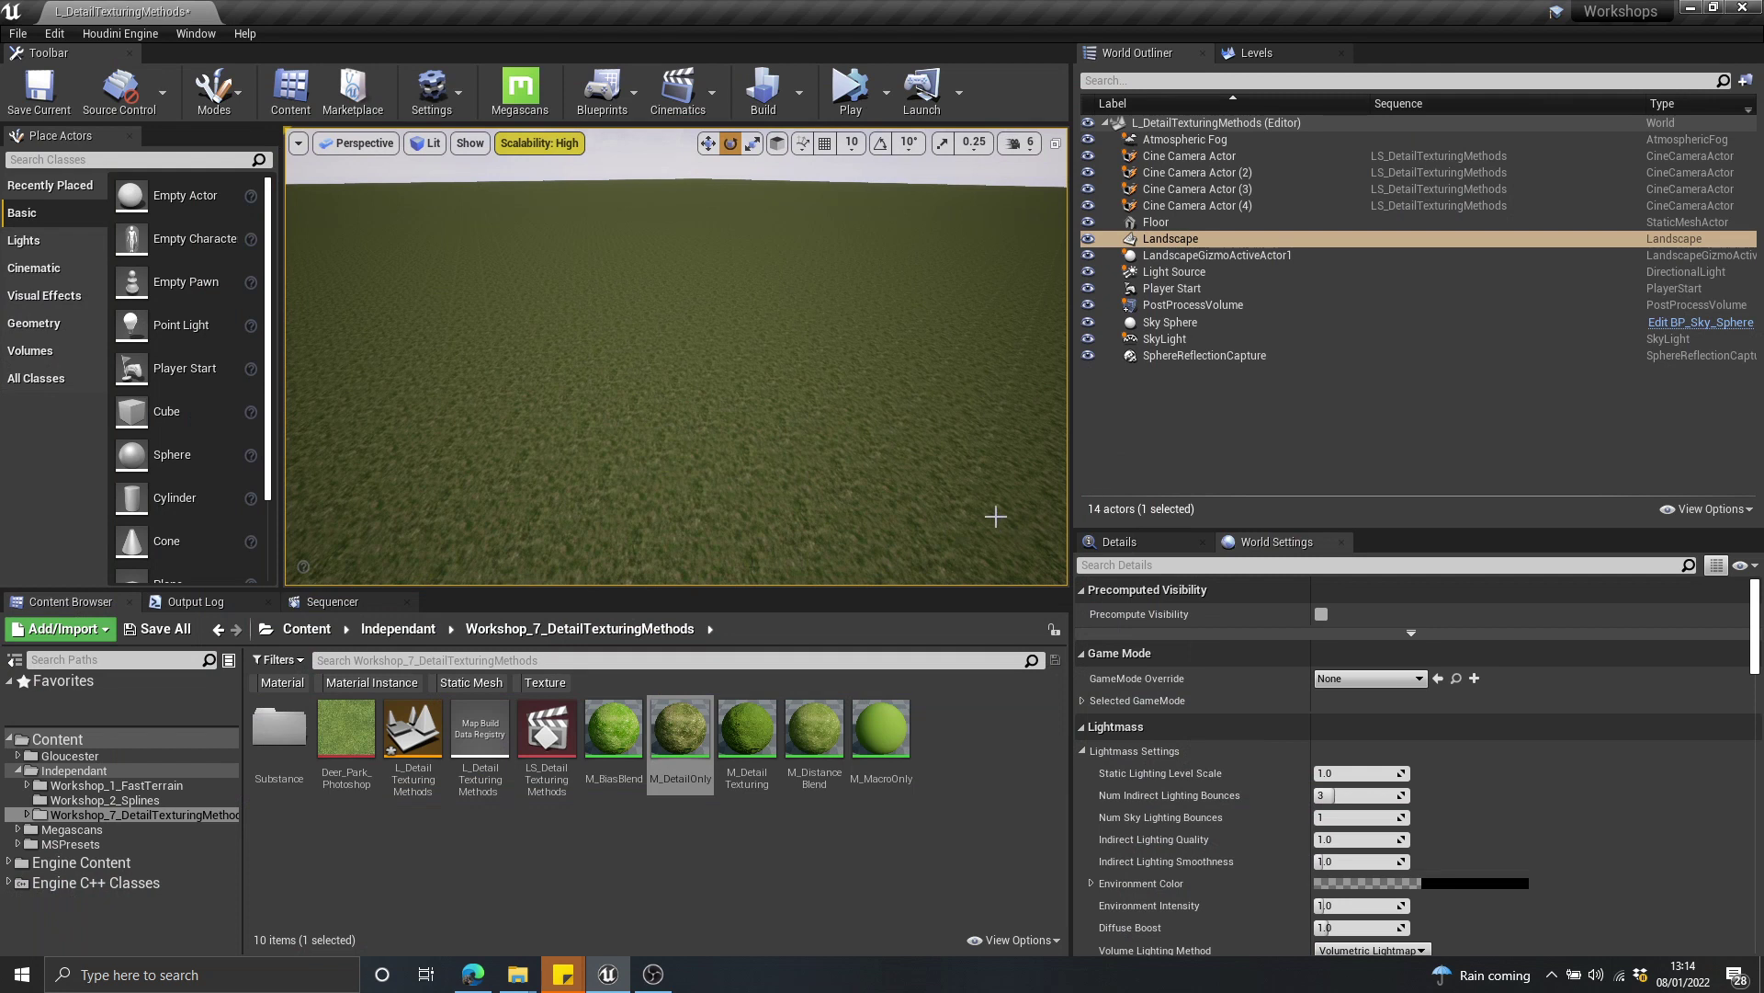
left_click(899, 818)
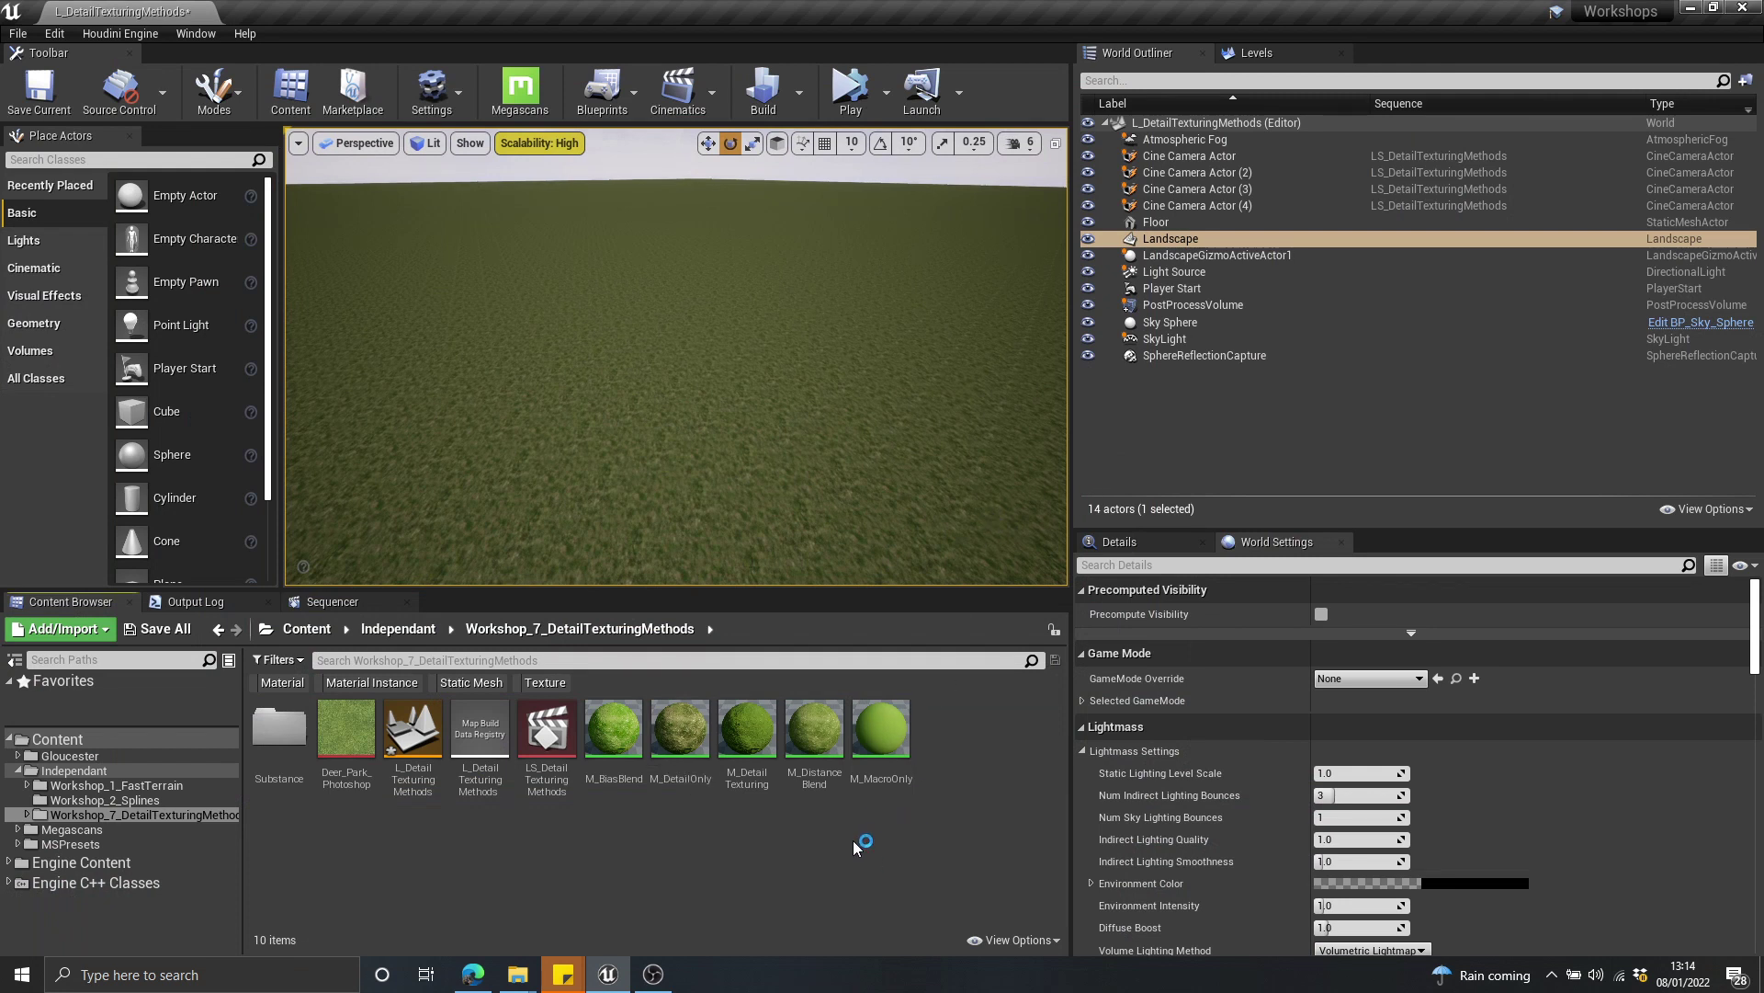
double_click(757, 768)
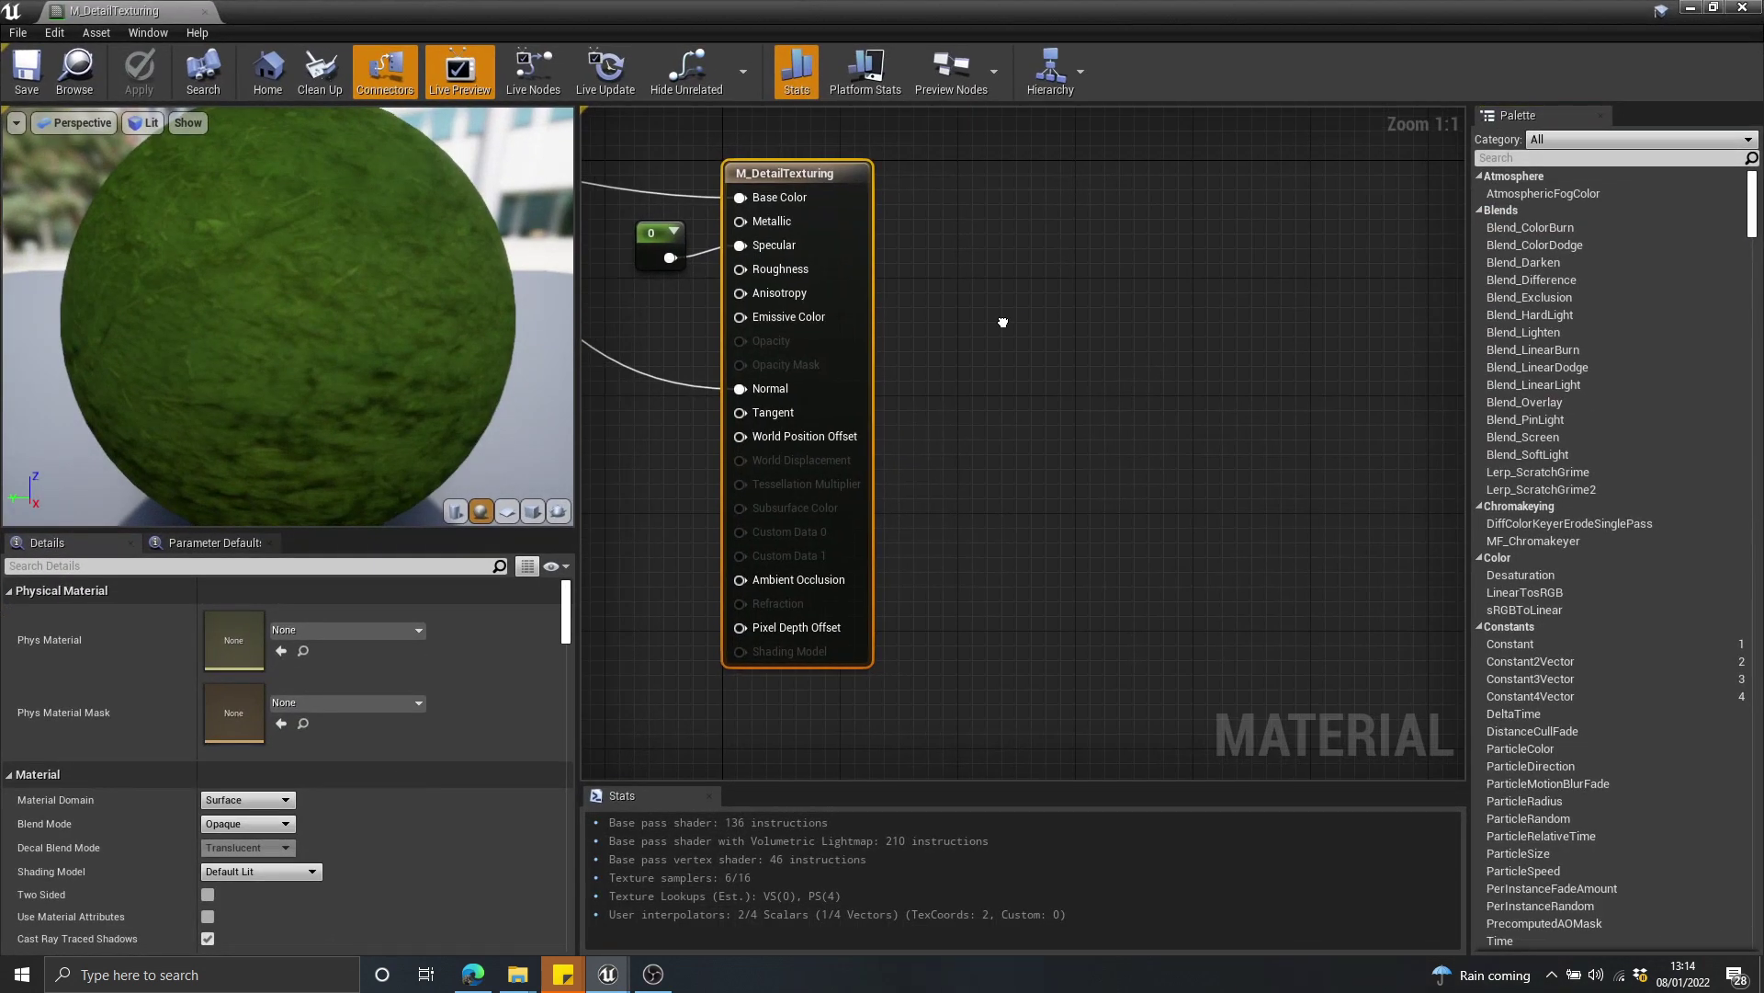
scroll(1014, 358, "up", 4)
left_click(917, 308)
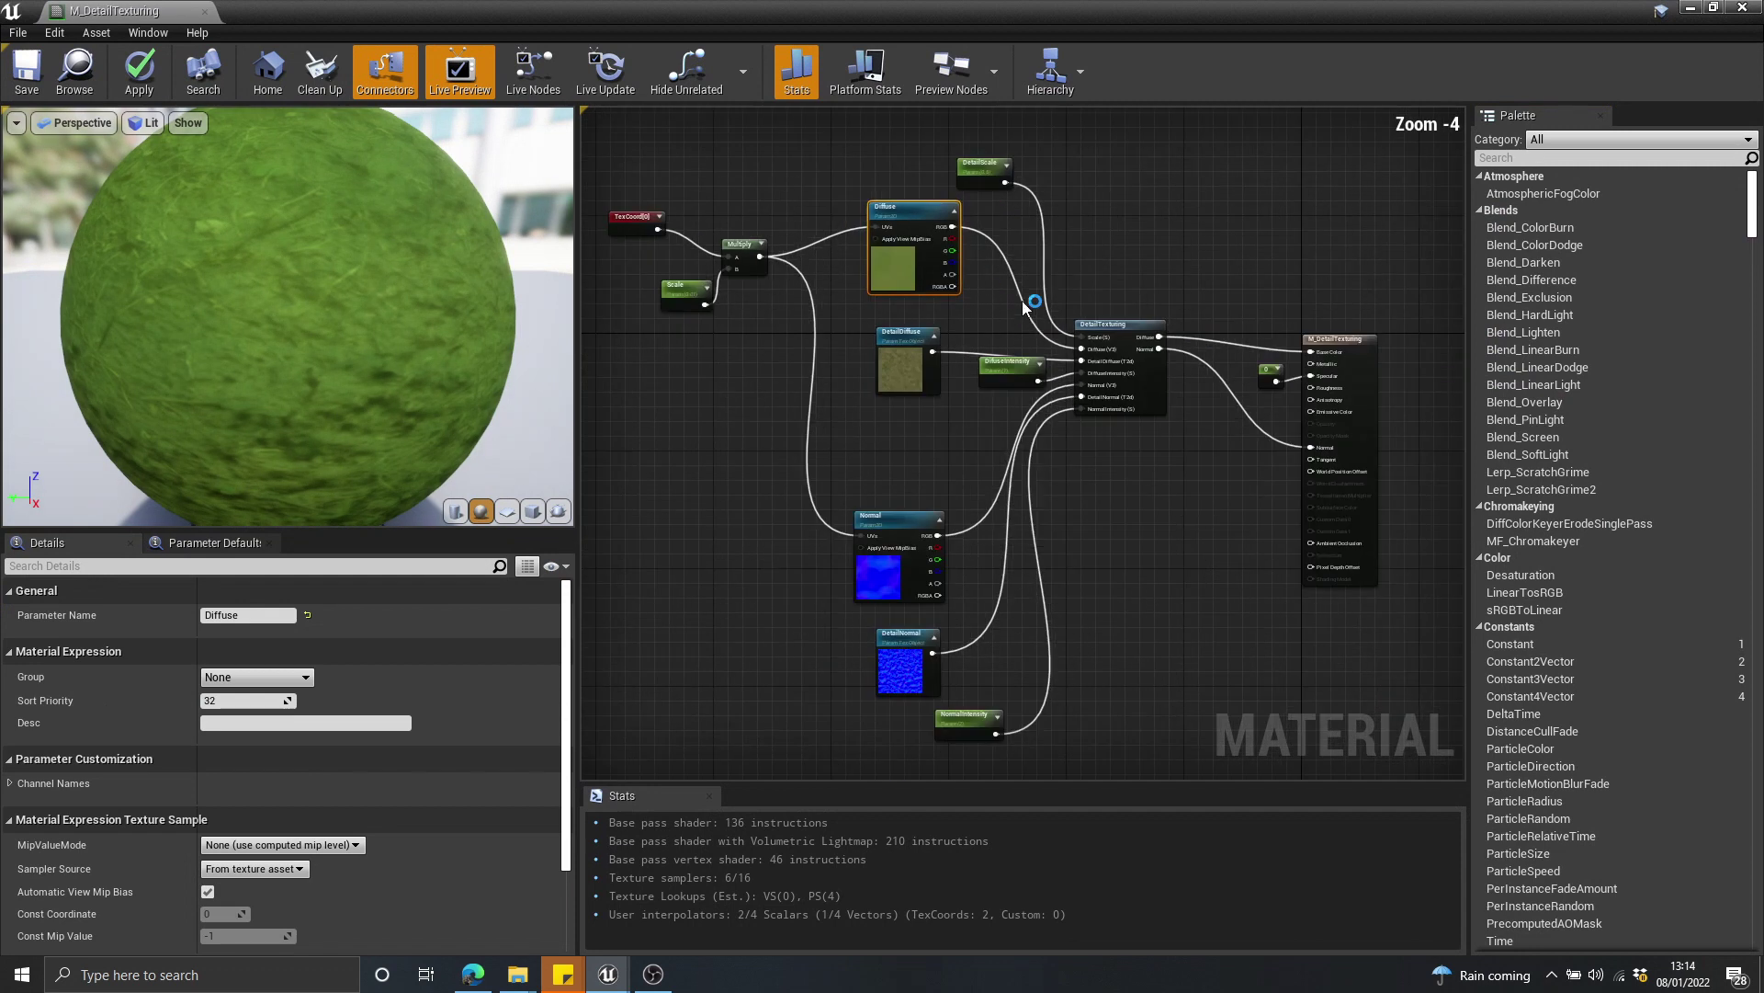
scroll(1029, 501, "up", 4)
left_click(1056, 287)
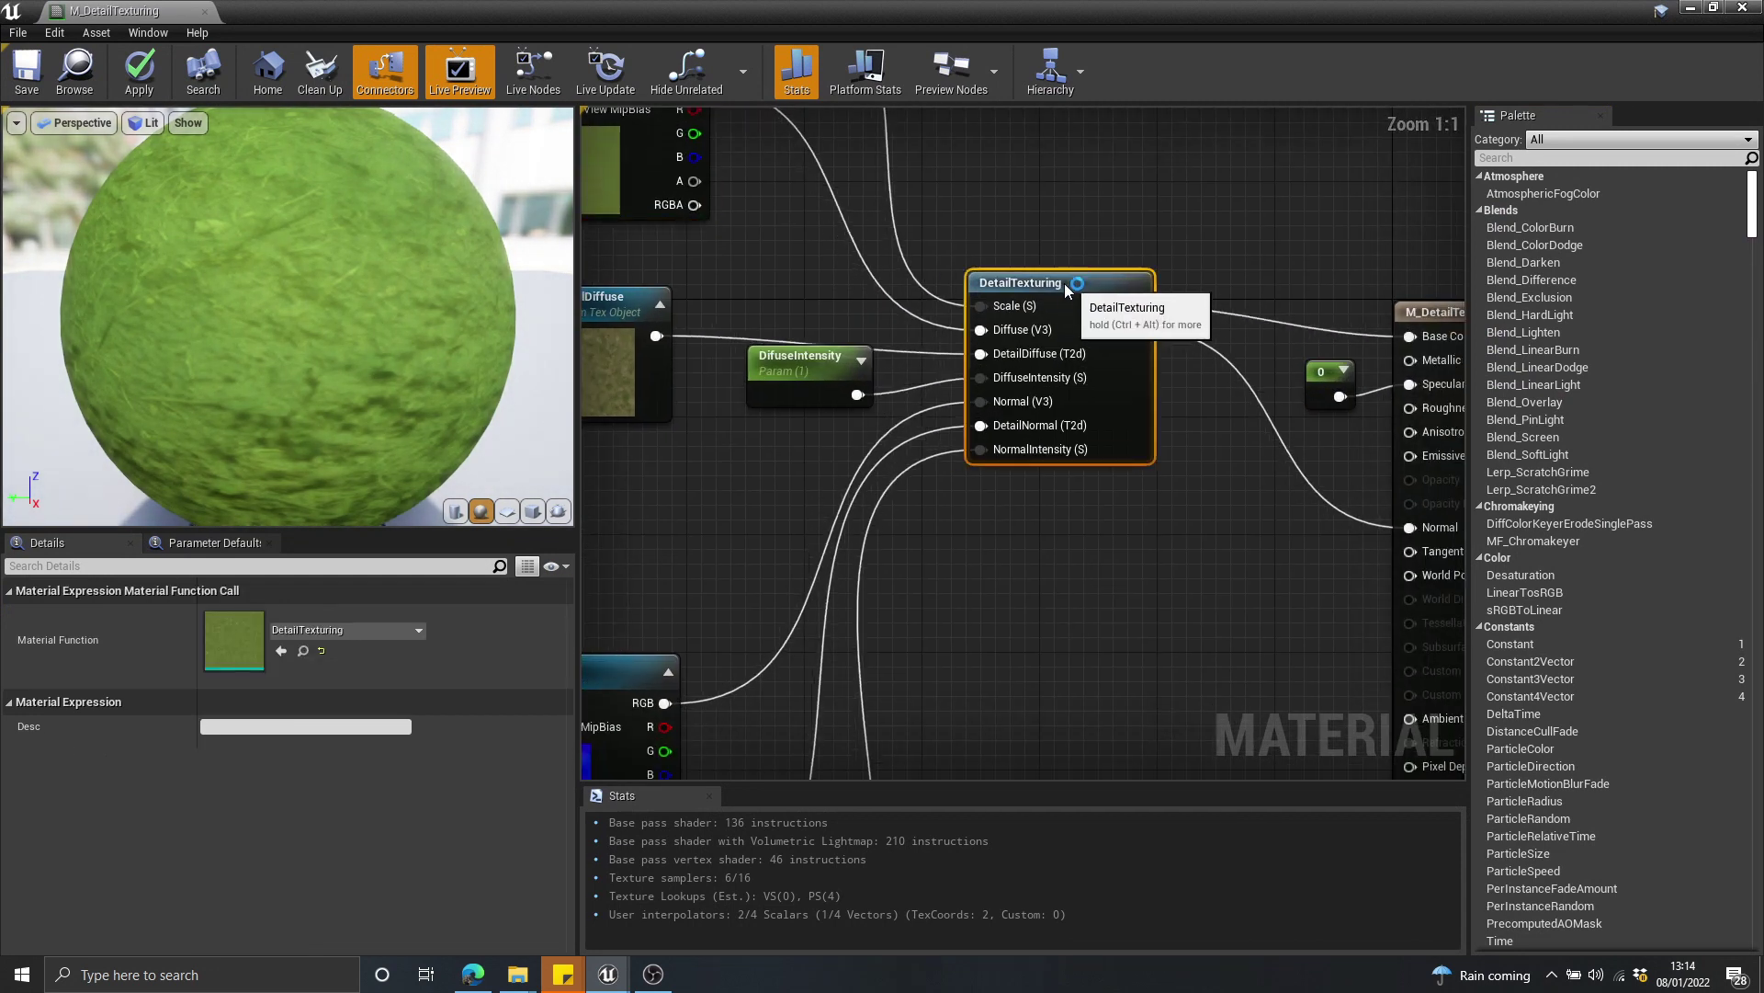
scroll(1144, 288, "down", 2)
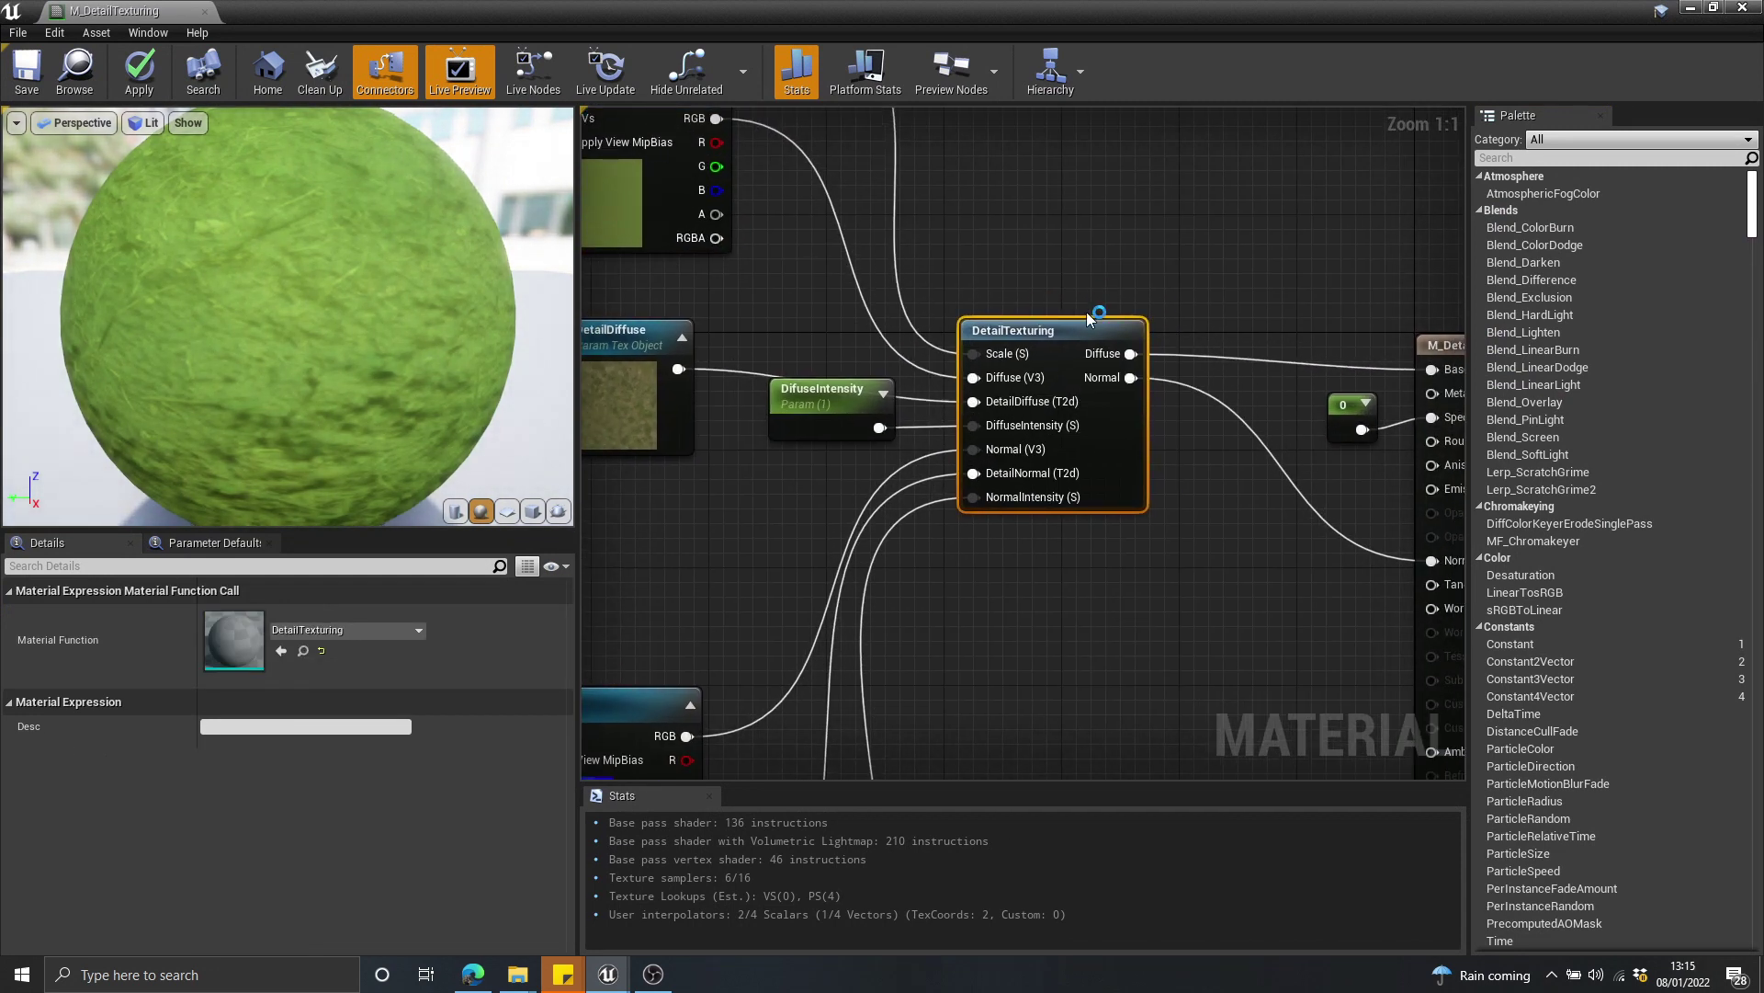
Search the available material nodes for "detail" and dismiss the search without adding a node
right_click(1144, 288)
type("detail")
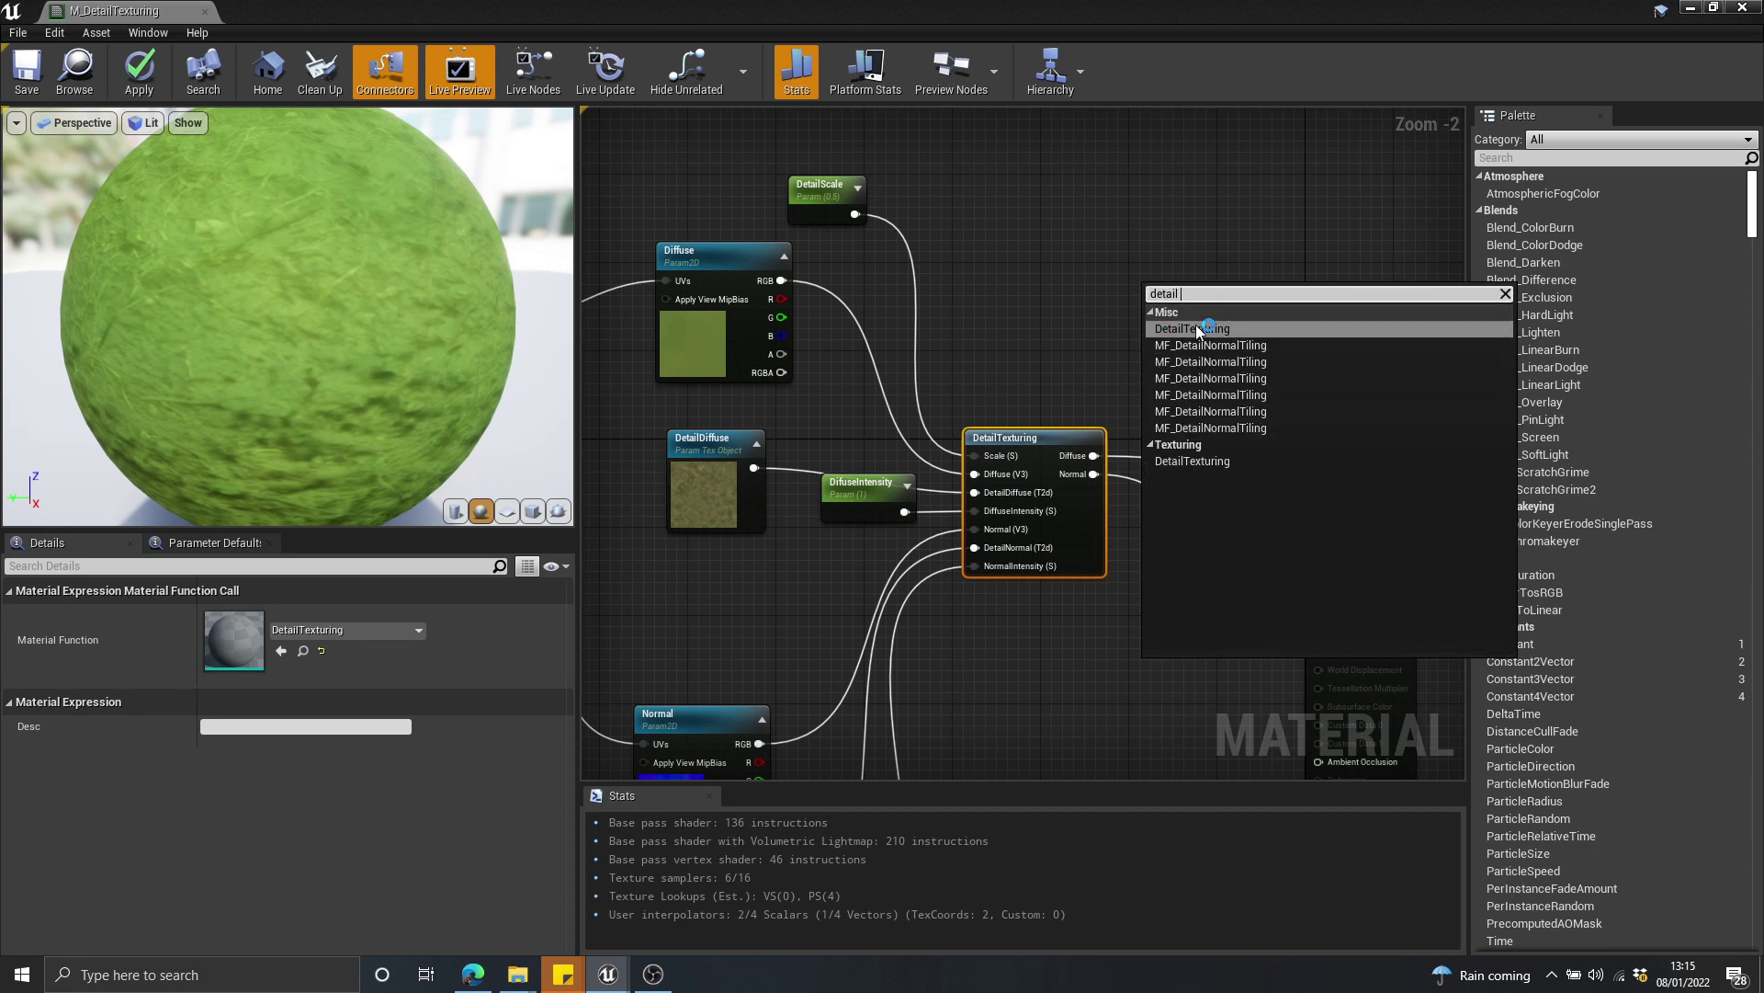
left_click(1113, 239)
scroll(1114, 239, "down", 1)
right_click_drag(1113, 239, 1174, 213)
scroll(1177, 294, "up", 3)
right_click_drag(1182, 346, 1111, 279)
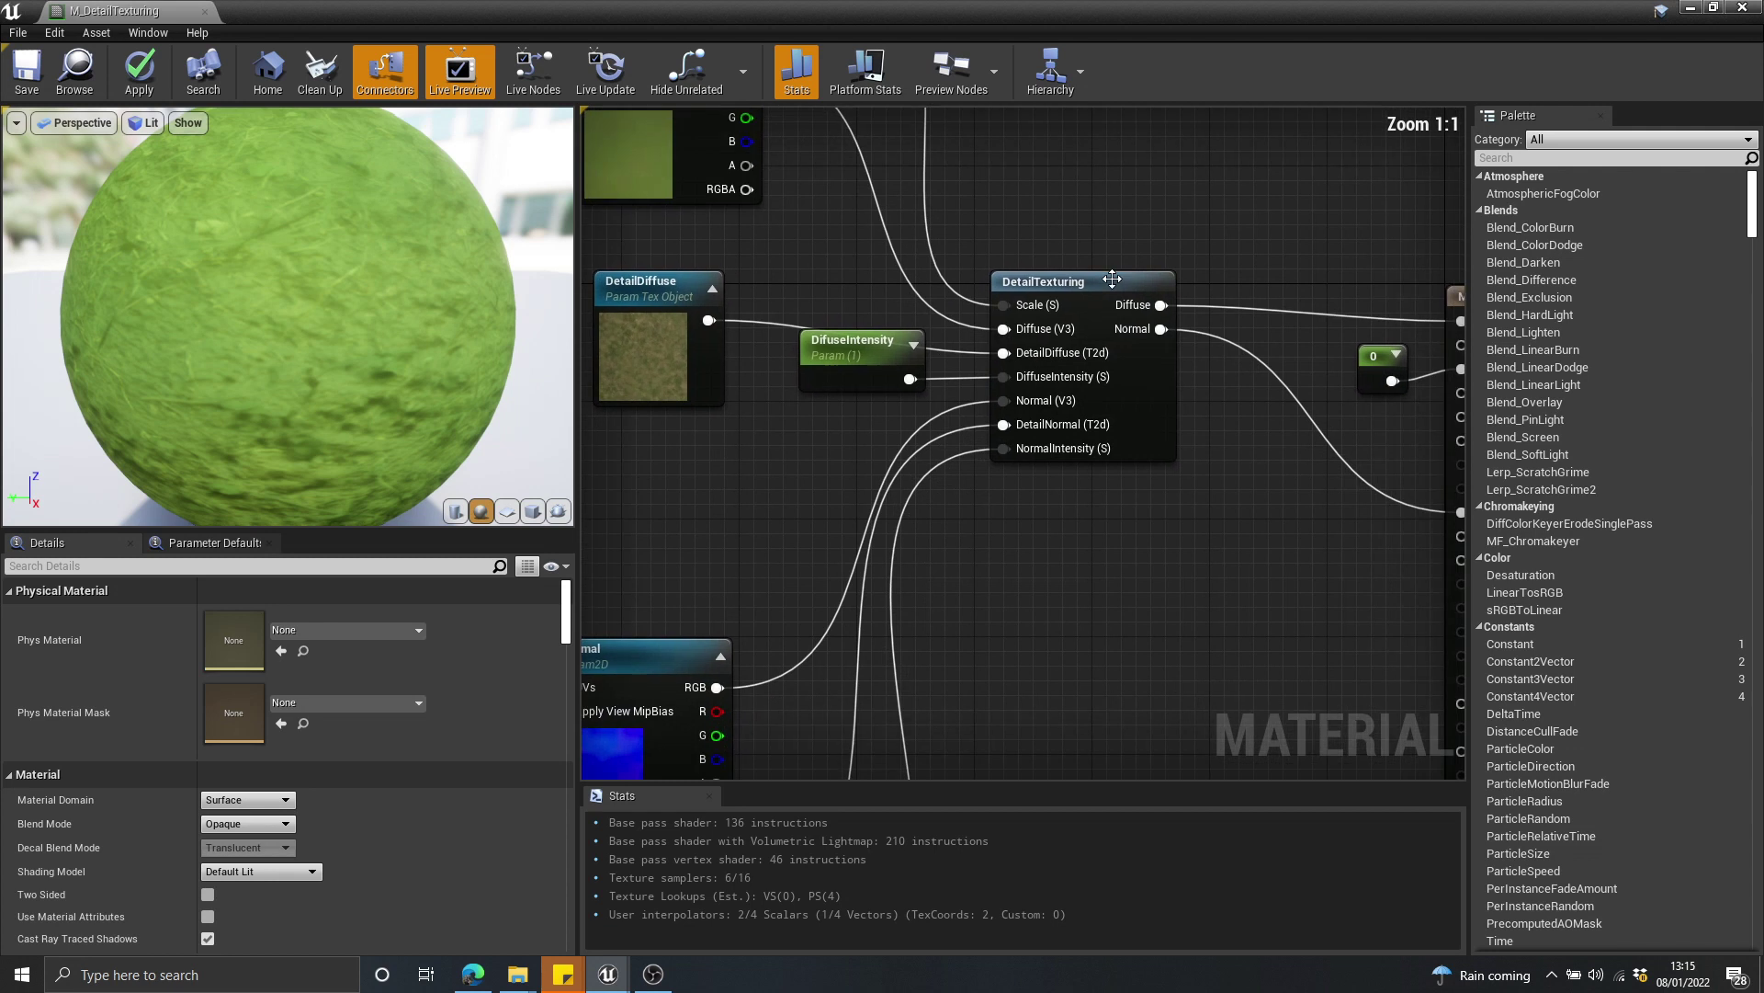
Shift the DetailTexturing node slightly away from its input nodes and close the M_DetailTexturing material
left_click_drag(1094, 308, 1105, 321)
left_click_drag(1107, 464, 1122, 435)
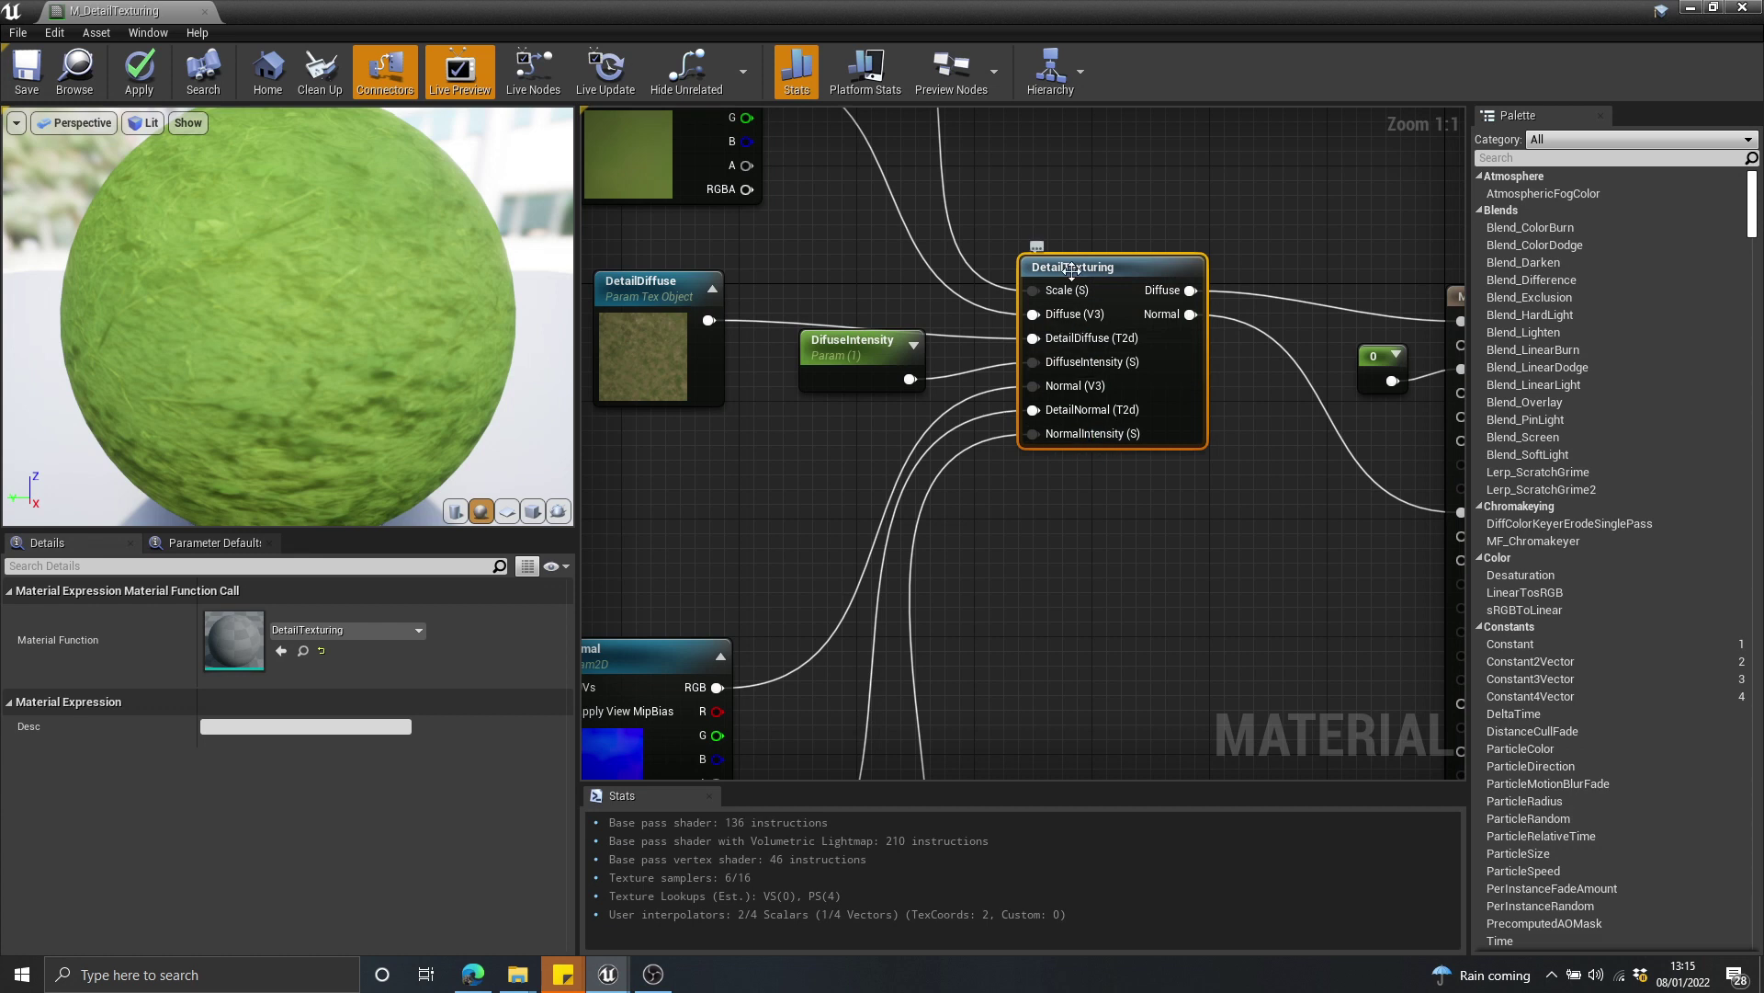
right_click_drag(1071, 271, 1260, 616)
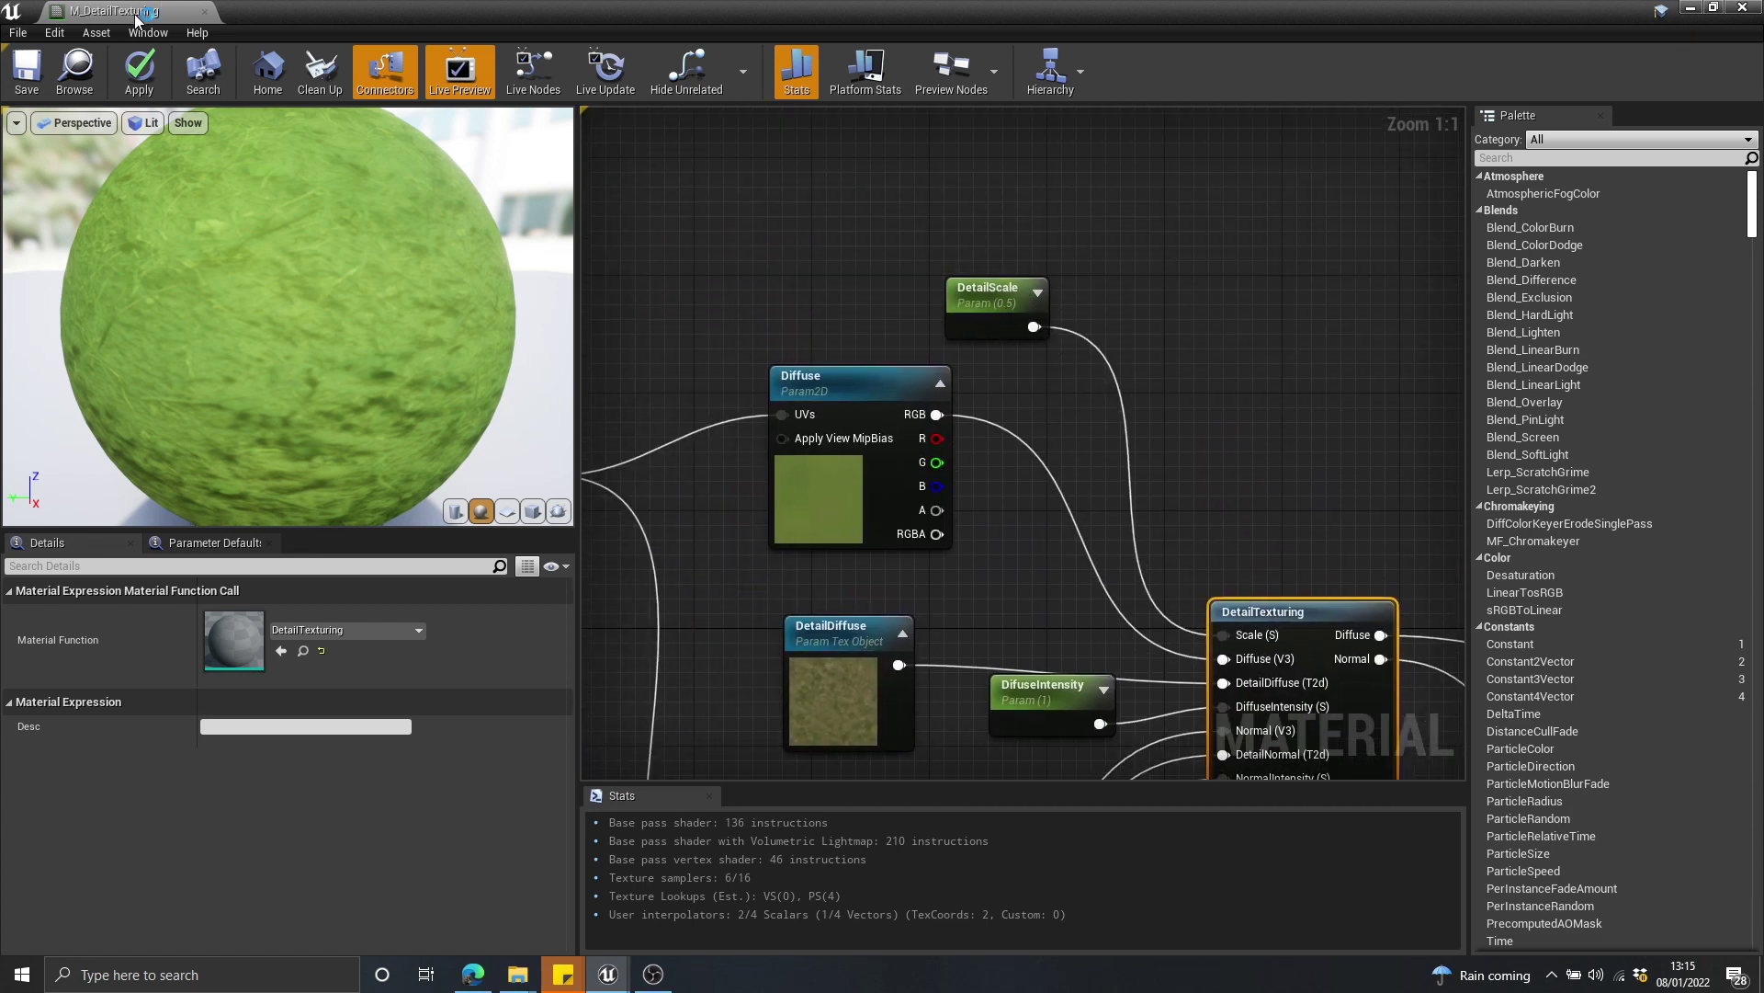
left_click(204, 11)
left_click(1010, 568)
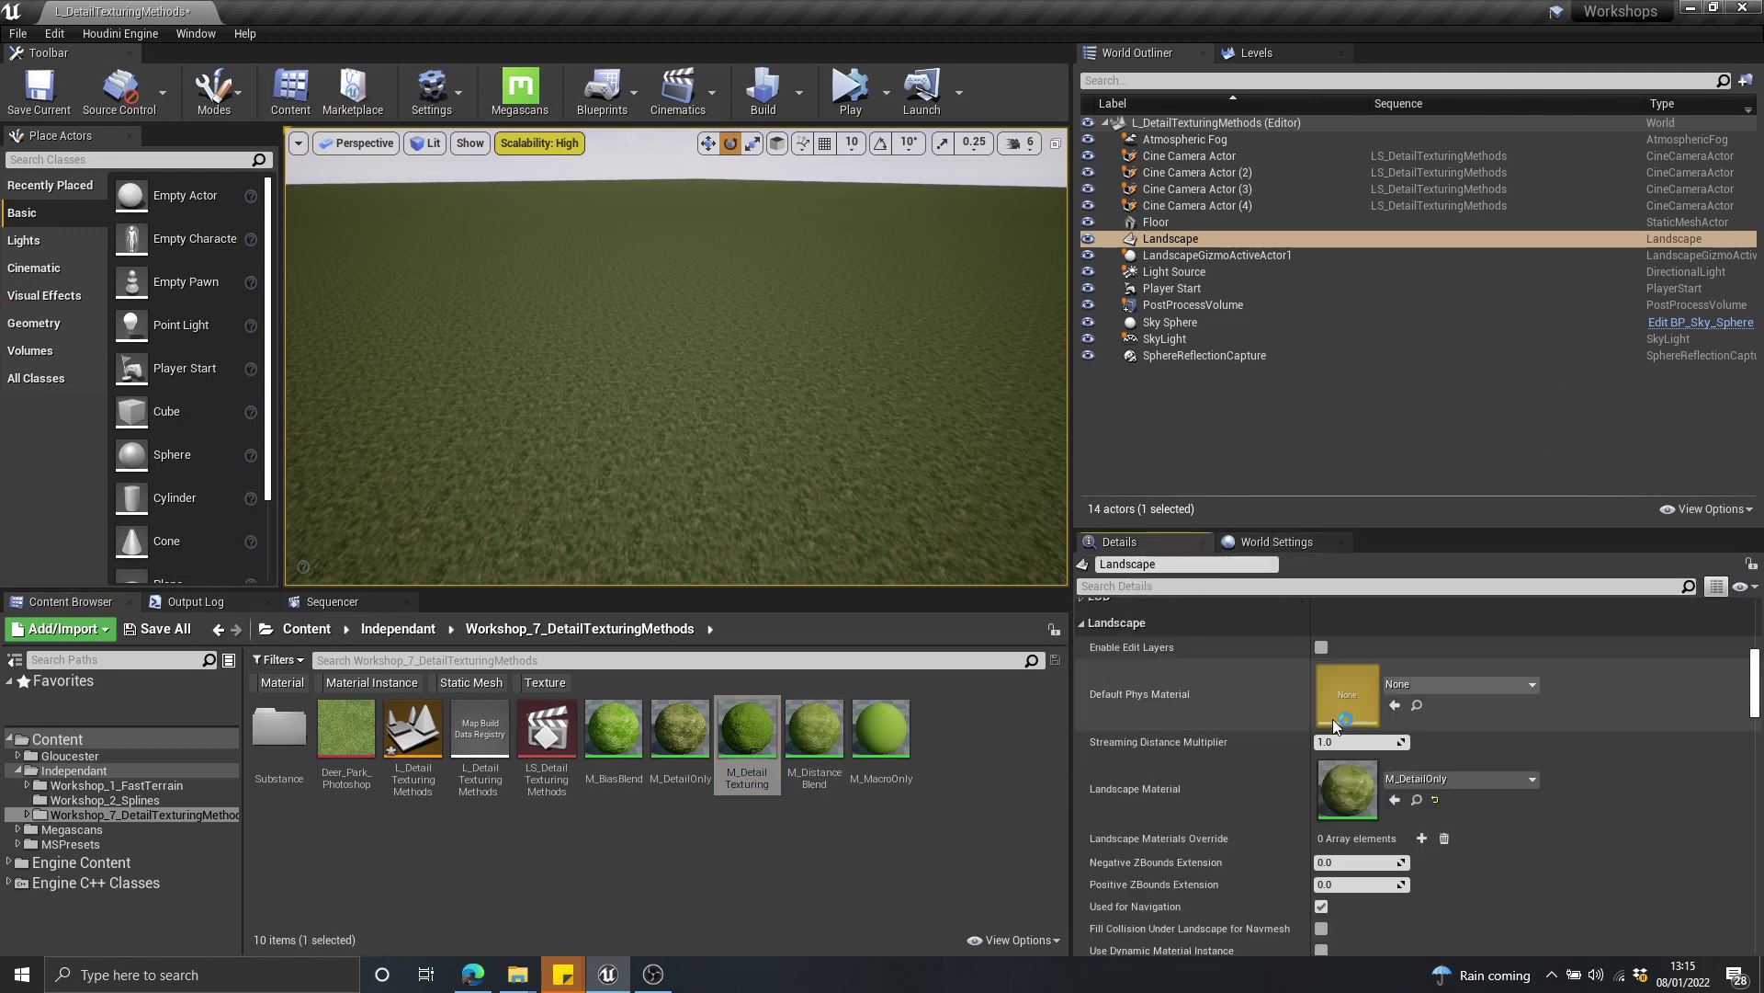
Assign M_DetailTexturing as the Landscape Material and examine the grass surface in the full-size viewport
left_click_drag(749, 763, 1373, 689)
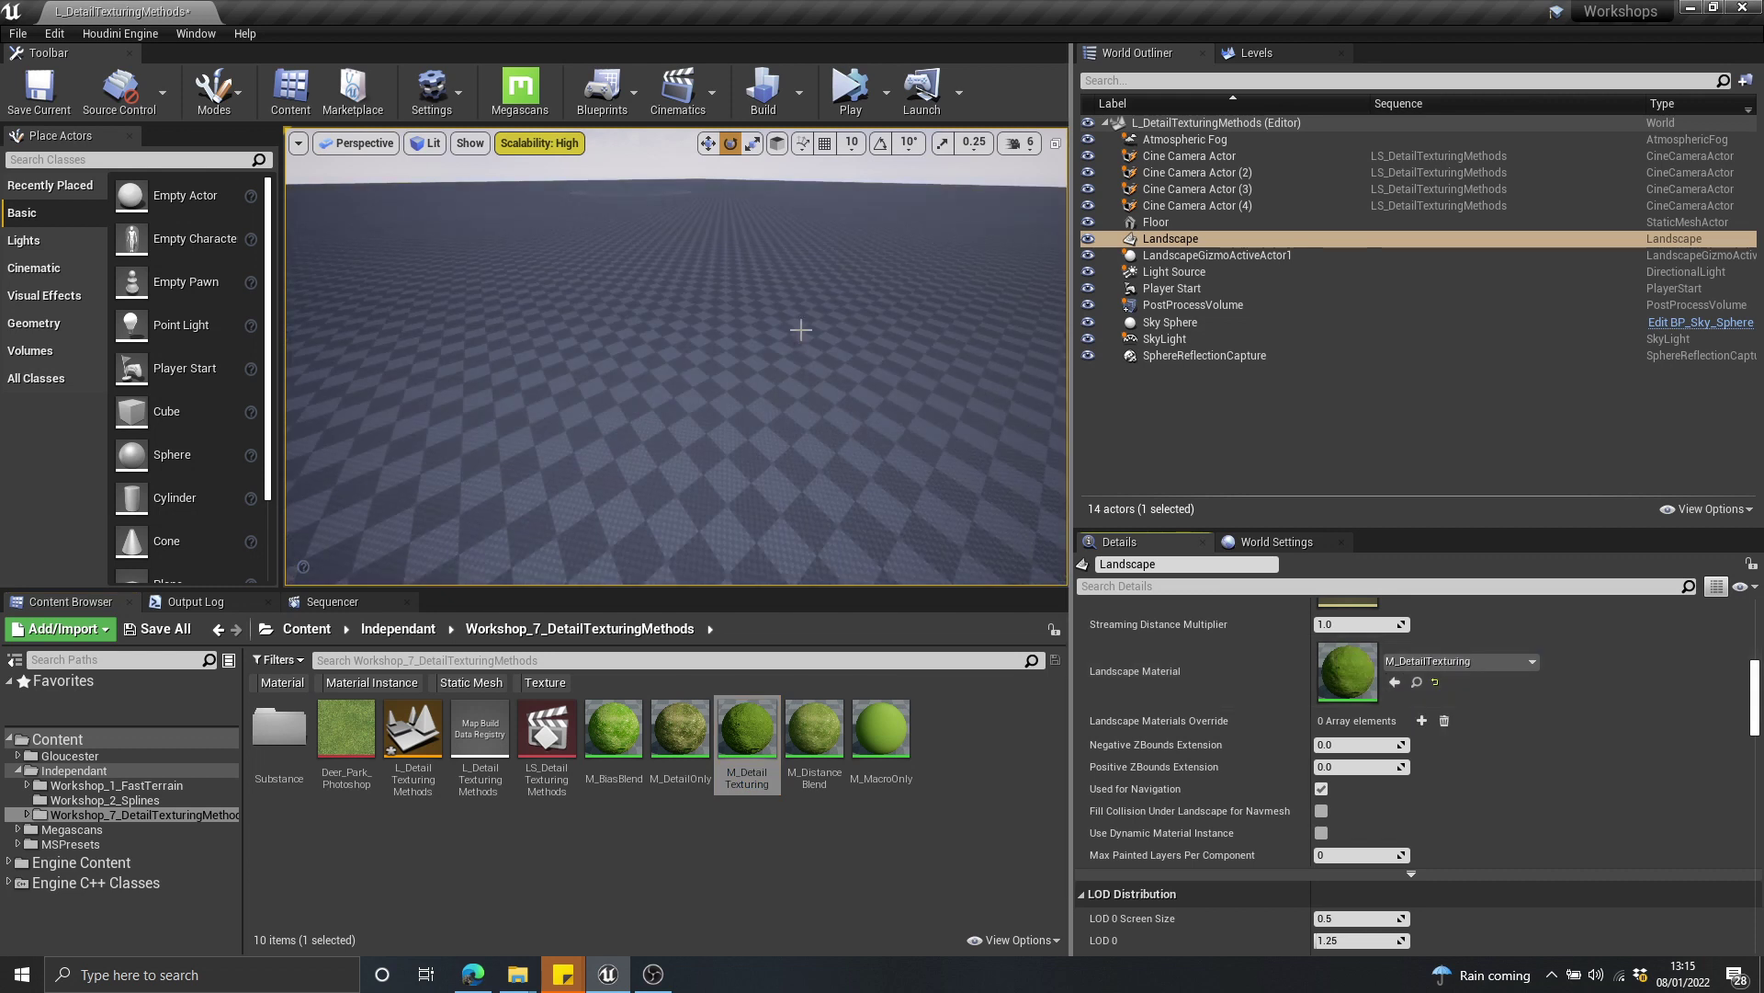
right_click_drag(789, 320, 789, 338)
key("F11")
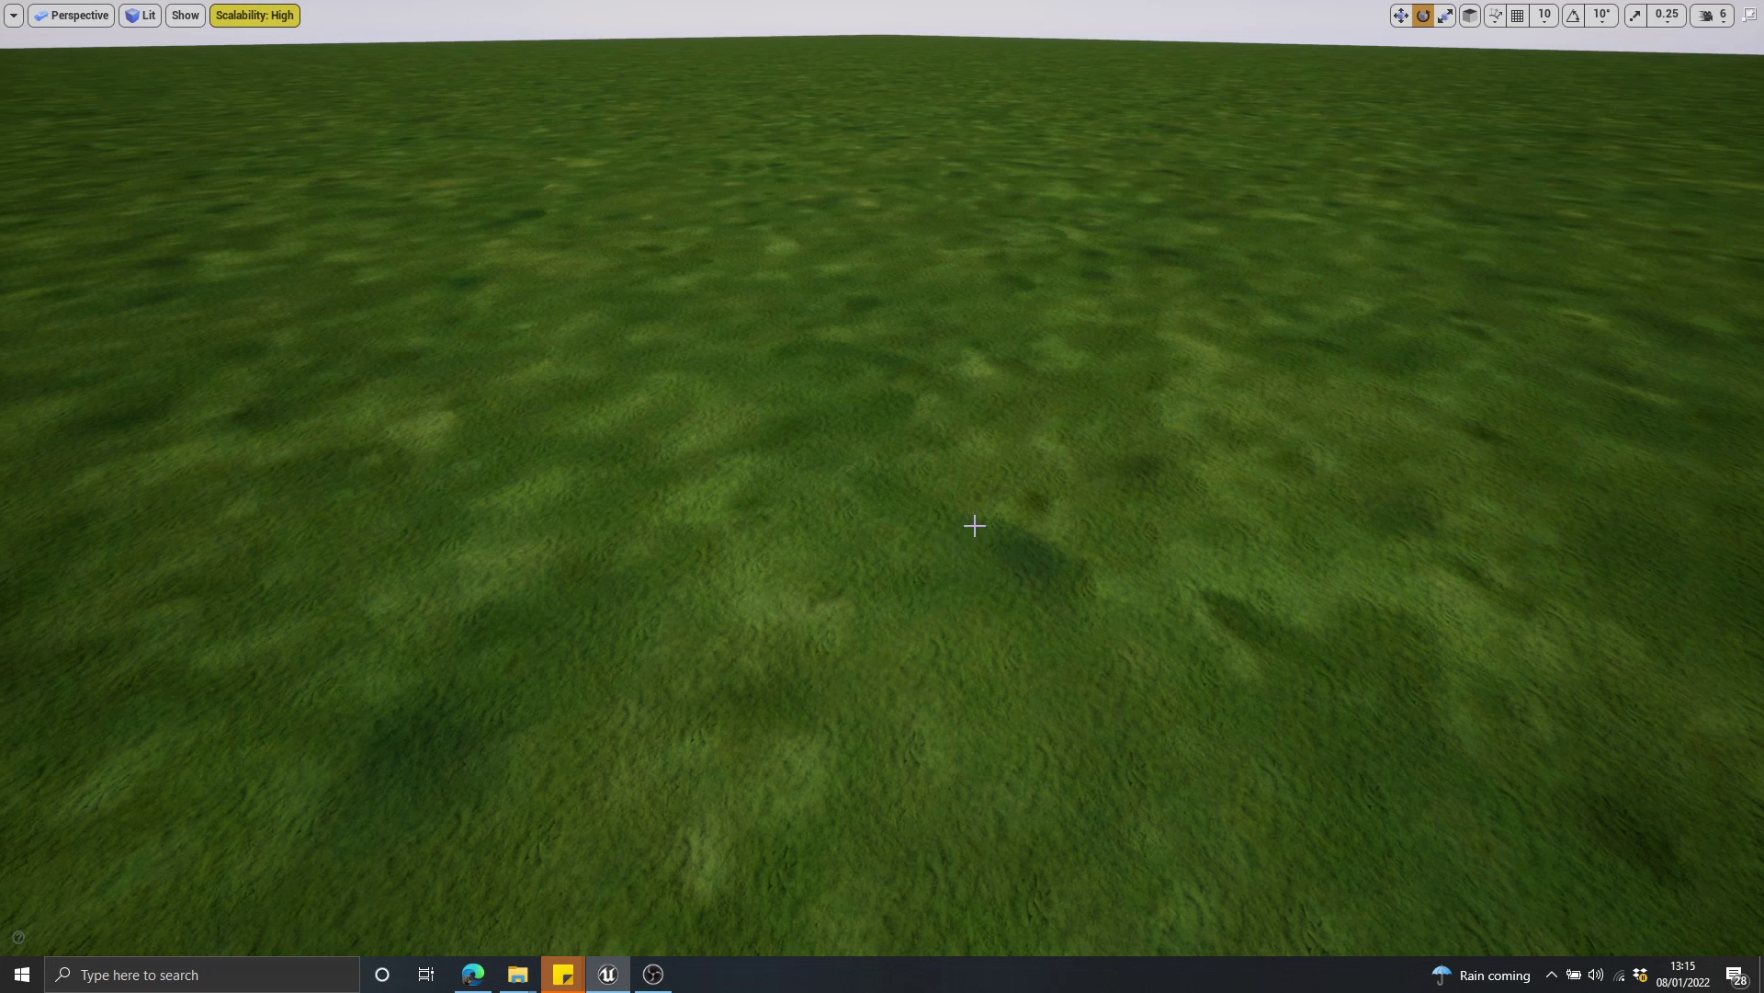
right_click_drag(1046, 527, 1112, 501)
right_click_drag(1004, 442, 1052, 523)
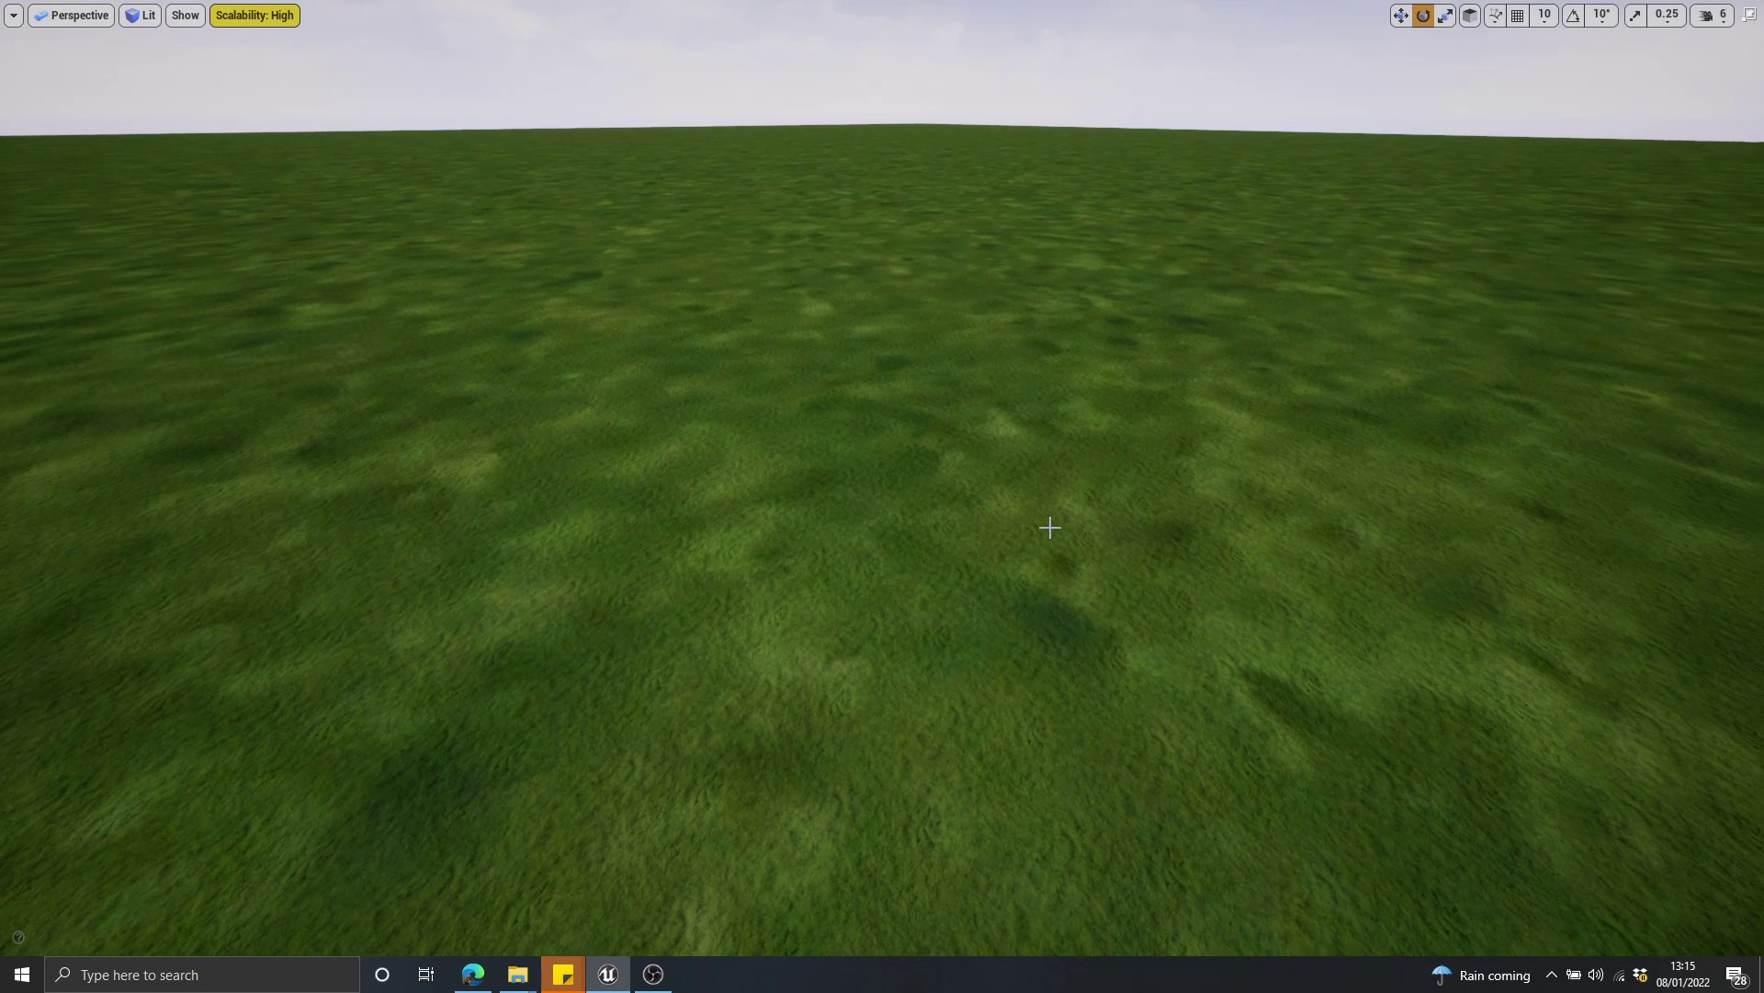
key("F11")
Assign M_MacroOnly as the Landscape Material and examine the grass in the full-size viewport, close up and farther away
left_click(881, 735)
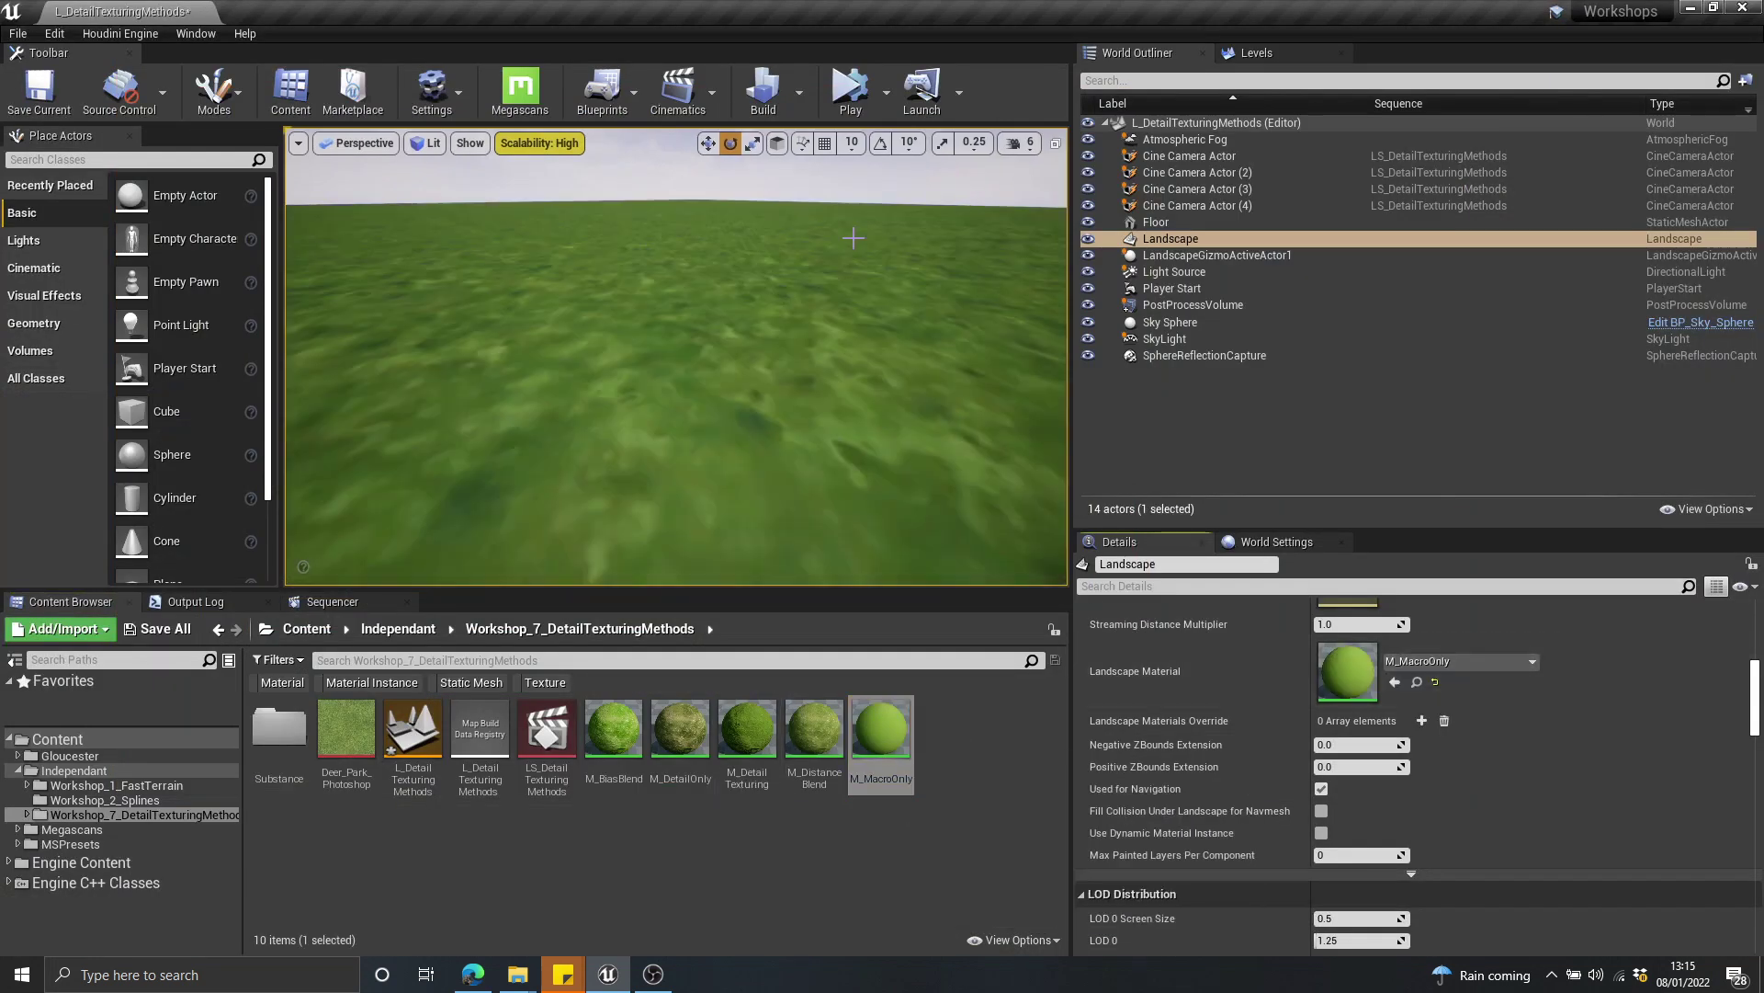
key("F11")
right_click_drag(981, 331, 961, 625)
key("s")
key("w")
key("w")
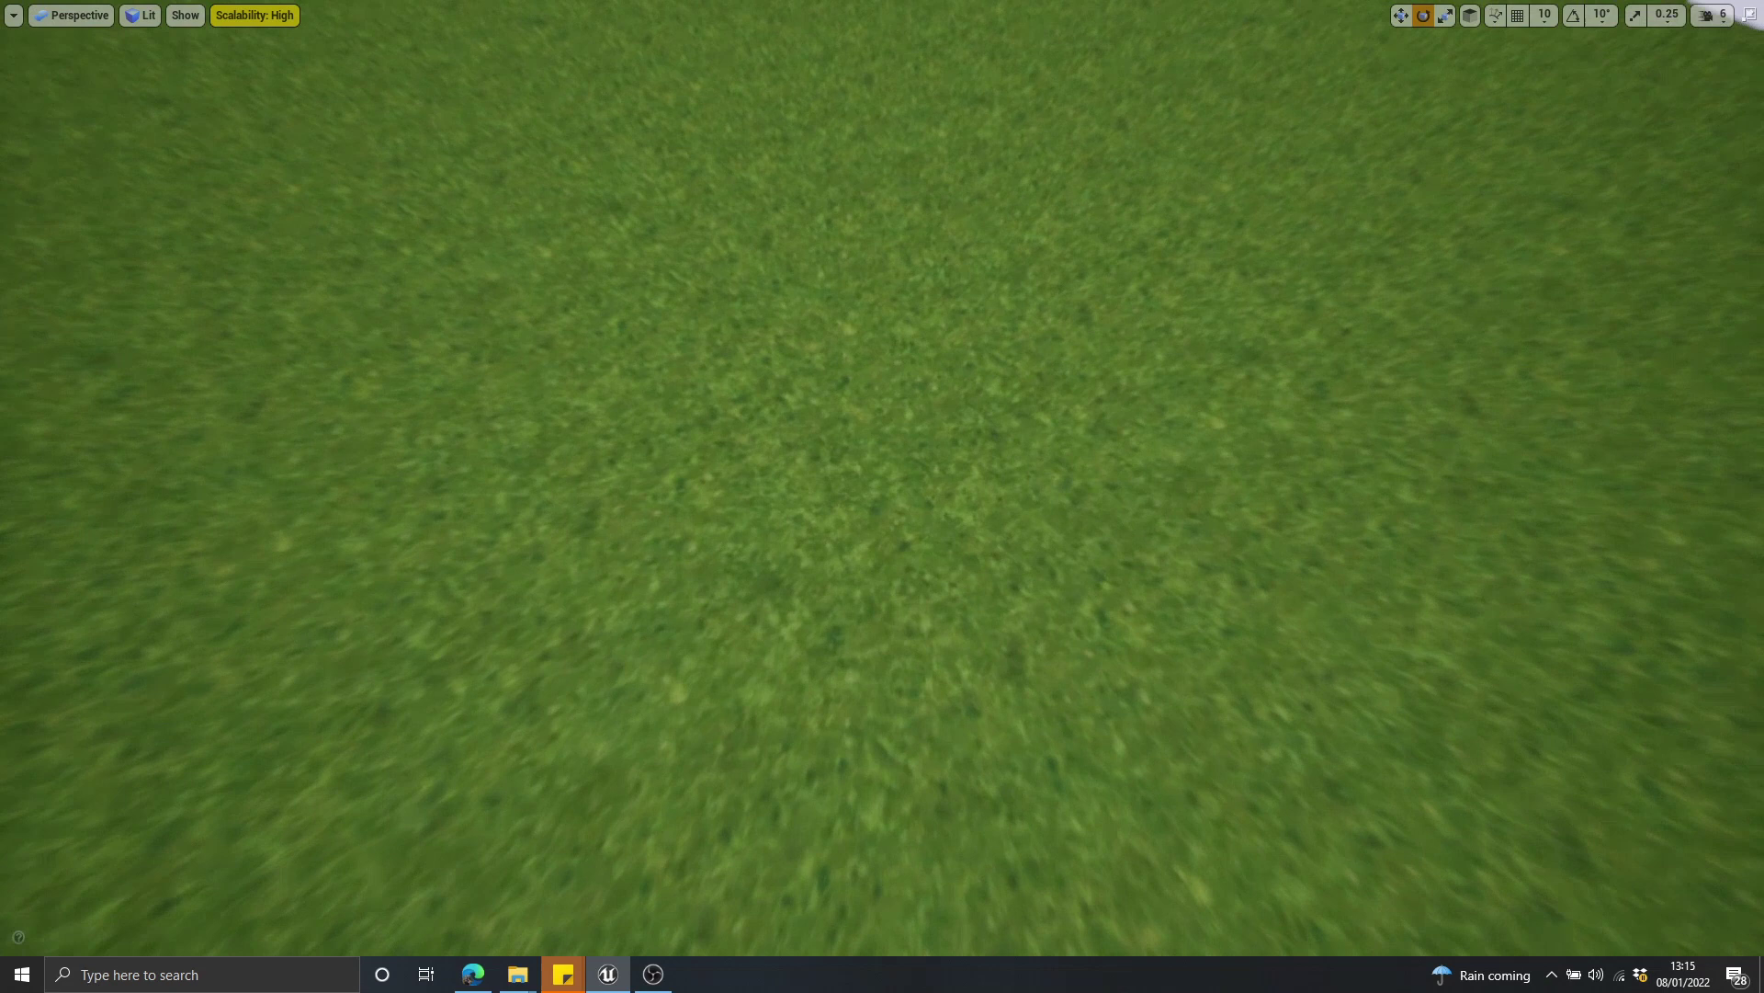
scroll(882, 478, "up", 6)
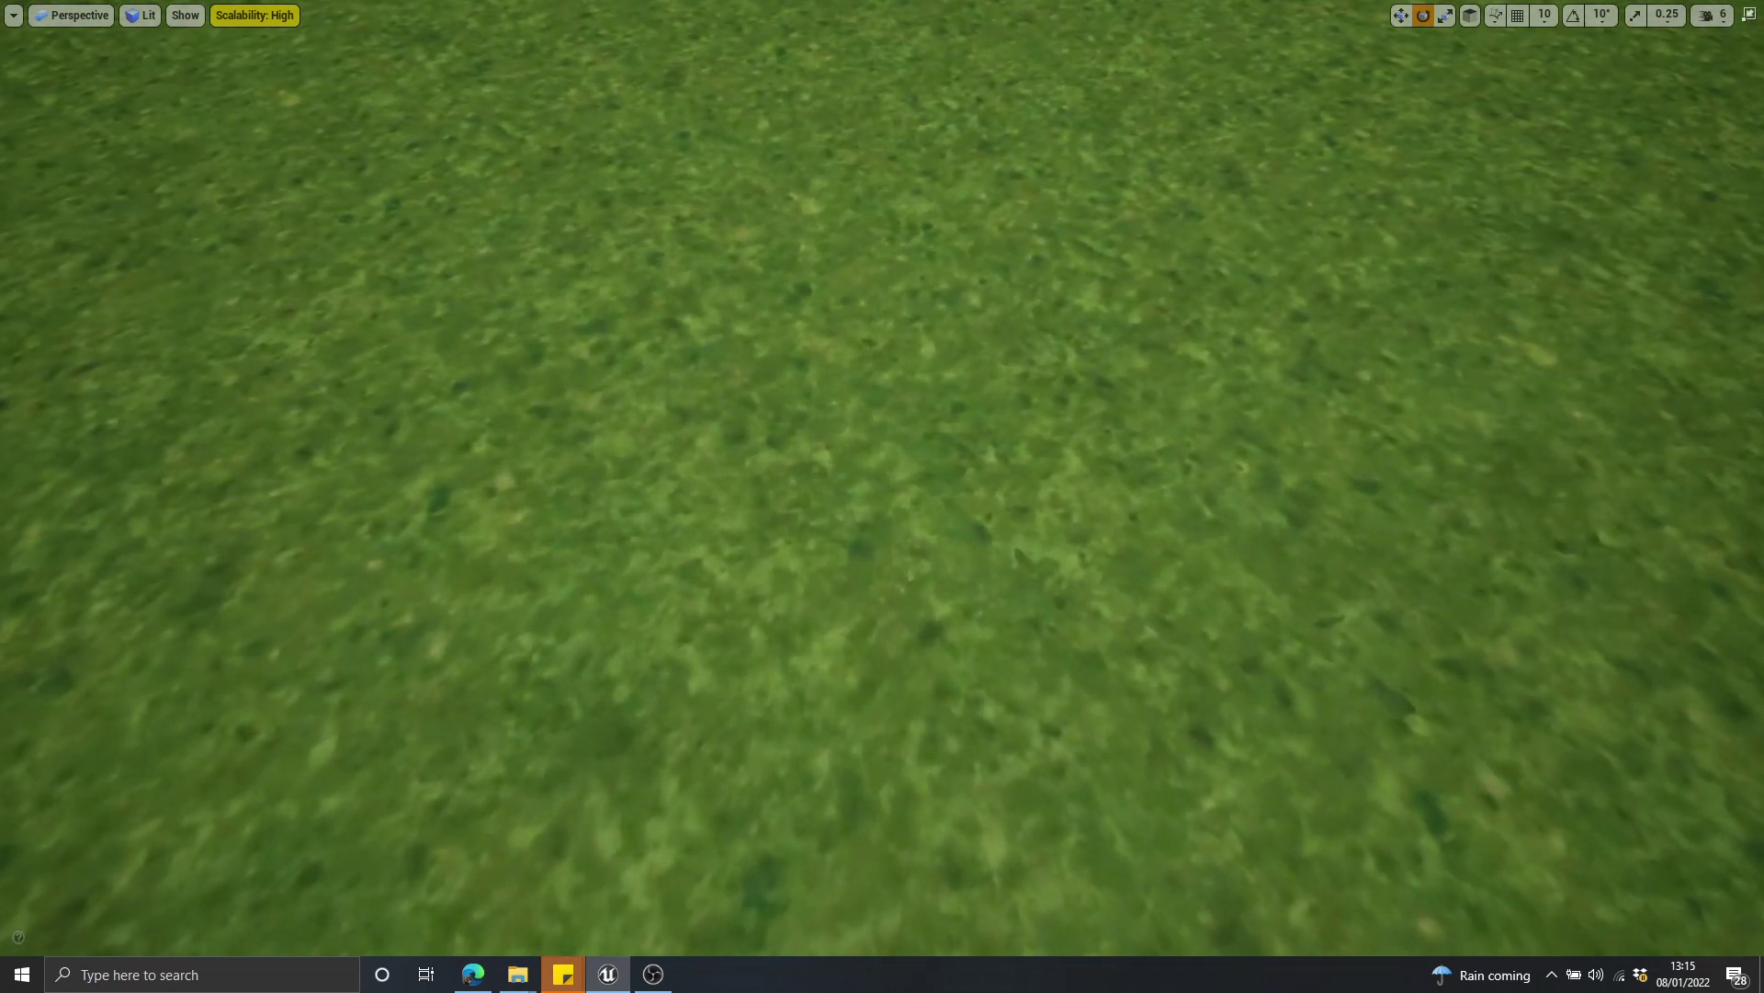
key("s")
right_click_drag(882, 478, 878, 367)
key("w")
key("w")
right_click_drag(1323, 211, 1323, 414)
right_click_drag(1012, 414, 1012, 334)
Restore the normal editor layout and set the Landscape Material to M_DetailTexturing
key("F11")
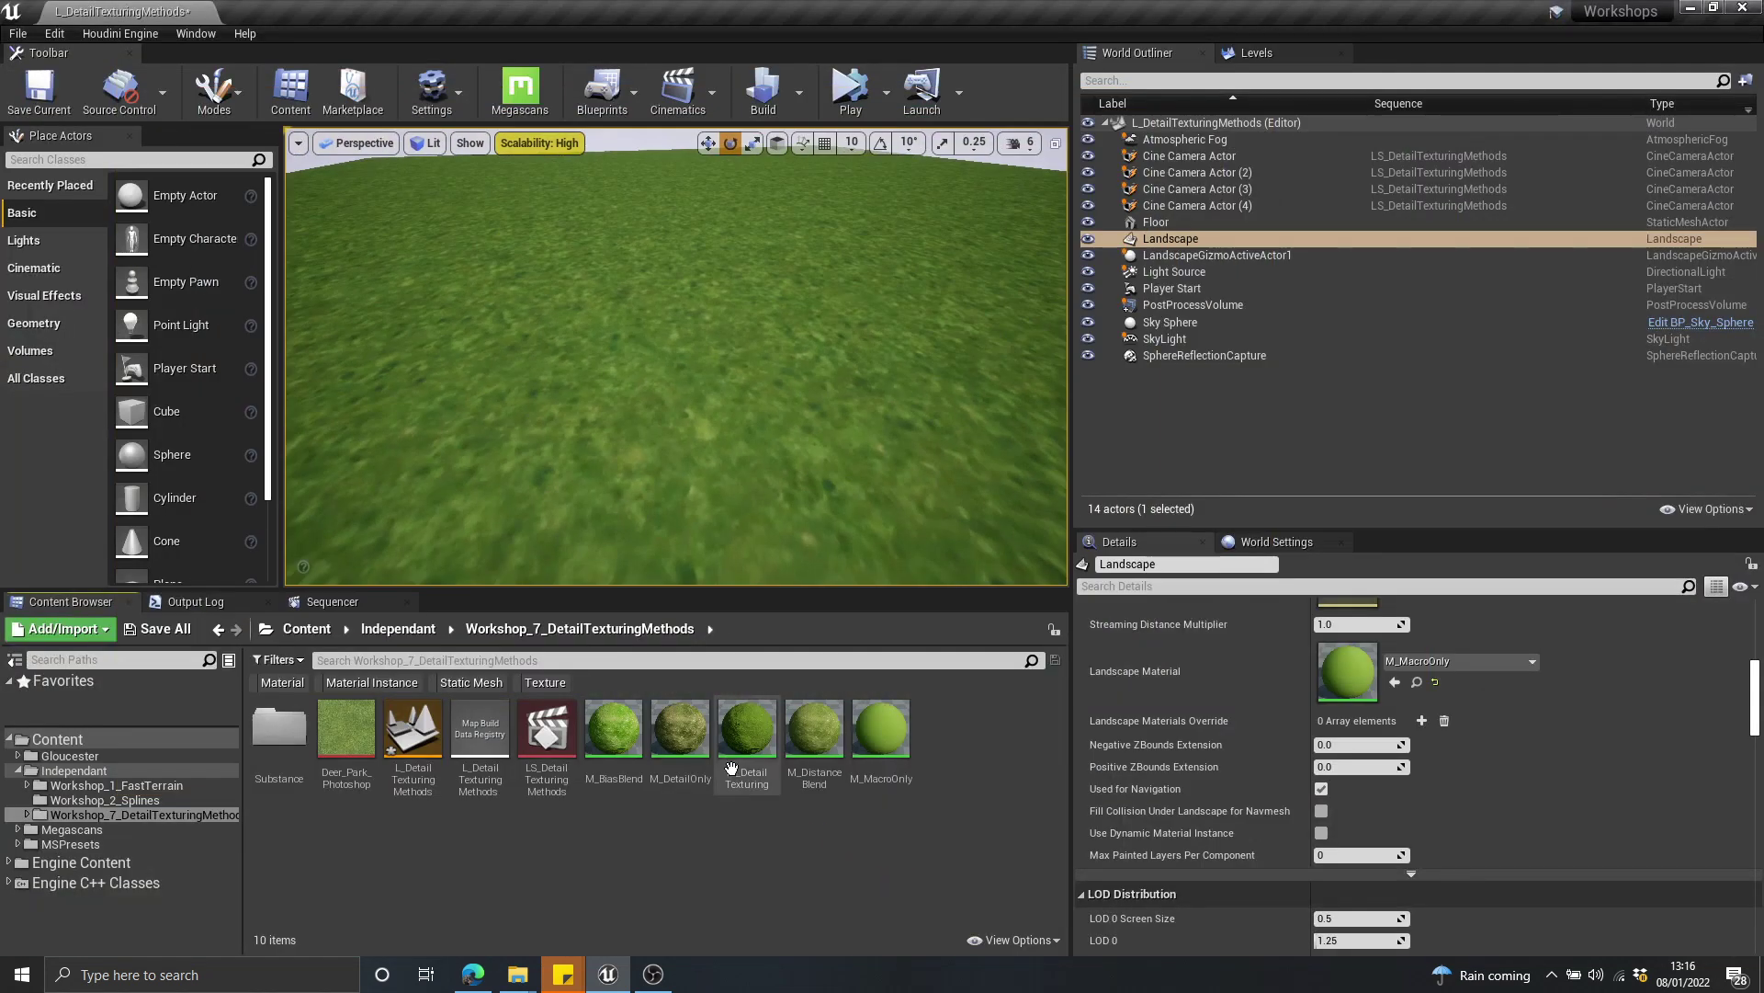
left_click_drag(732, 768, 1378, 675)
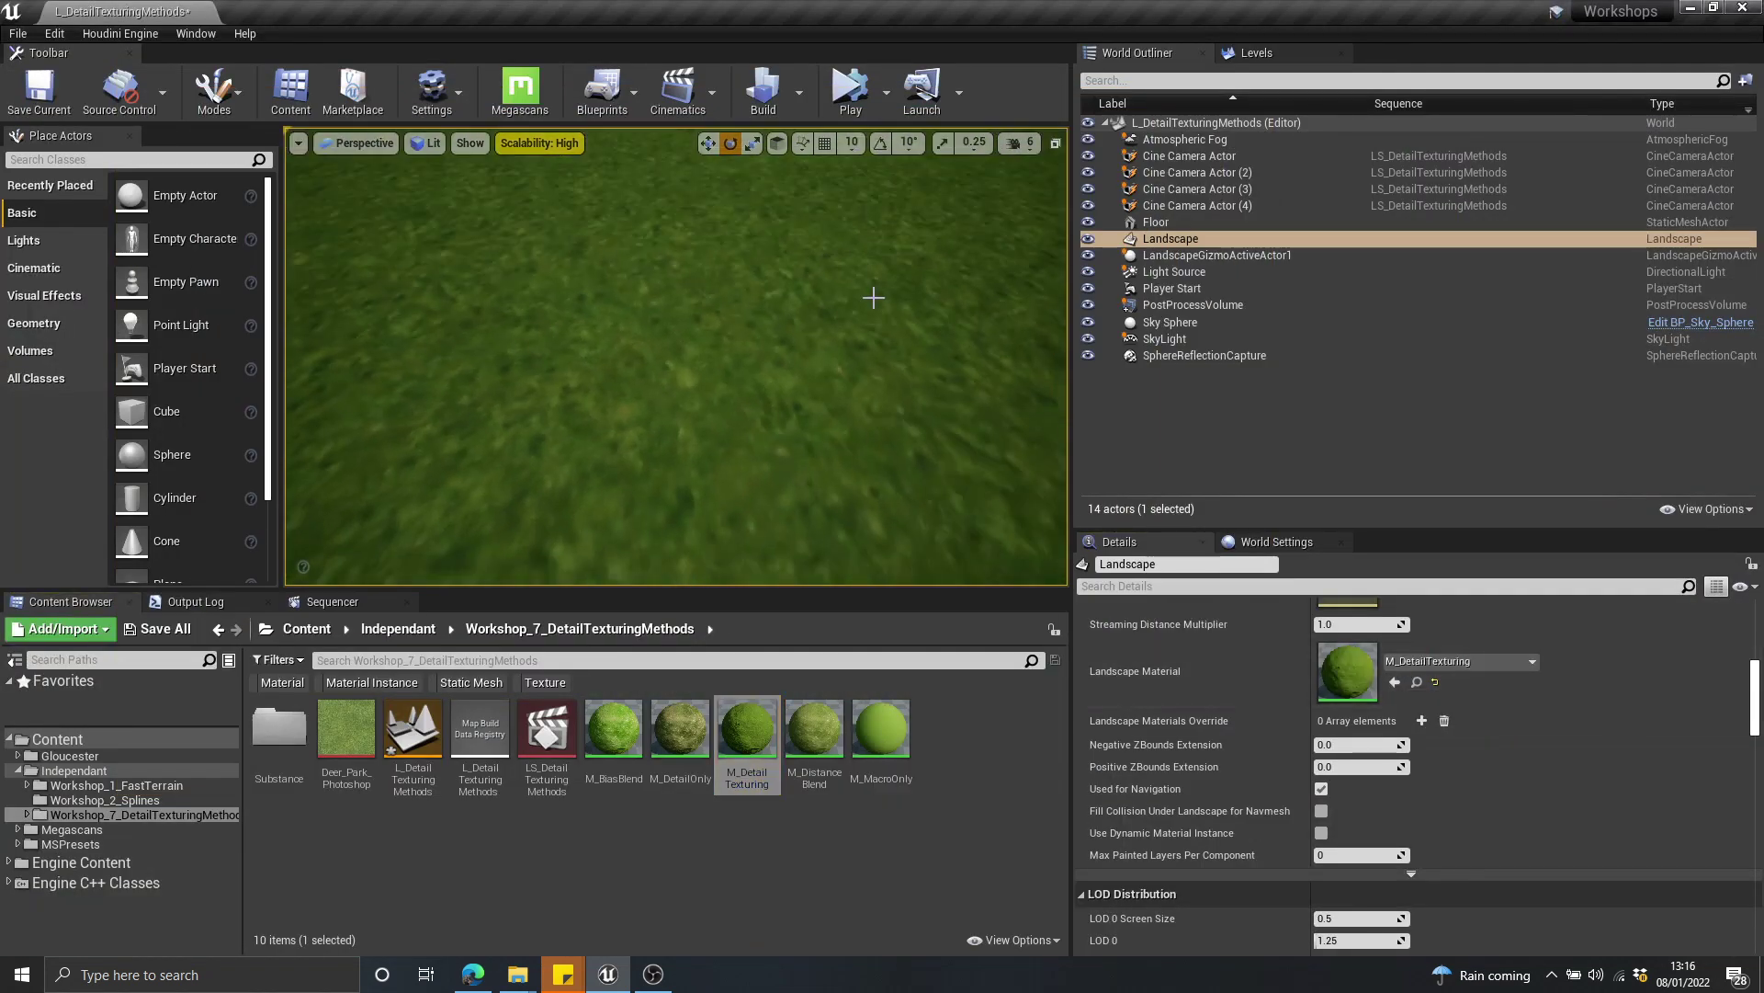
Examine the M_DetailTexturing grass close up in the full-size viewport, comparing Unlit and Lit shading
key("F11")
key("w")
mouse_move(946, 343)
right_mouse_down()
mouse_move(945, 437)
mouse_move(896, 423)
mouse_move(855, 363)
mouse_move(882, 400)
mouse_move(1057, 354)
mouse_move(1085, 327)
mouse_move(1002, 243)
mouse_move(935, 331)
right_mouse_up()
key("w")
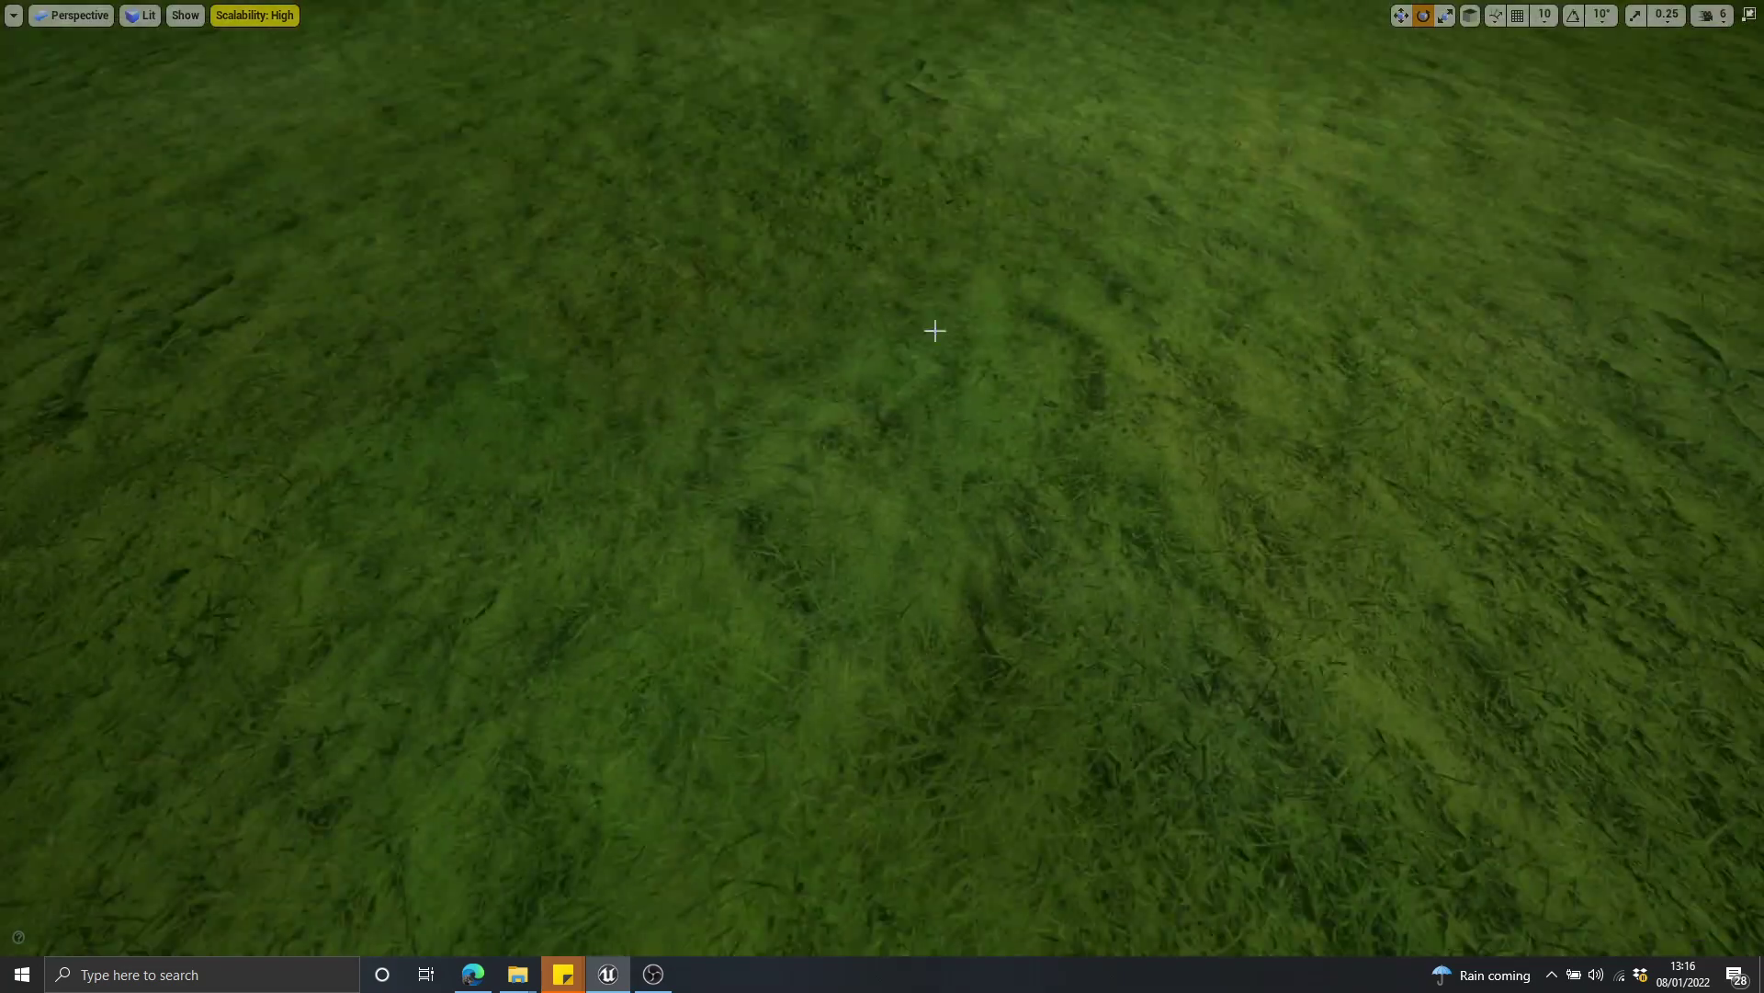
key("alt+3")
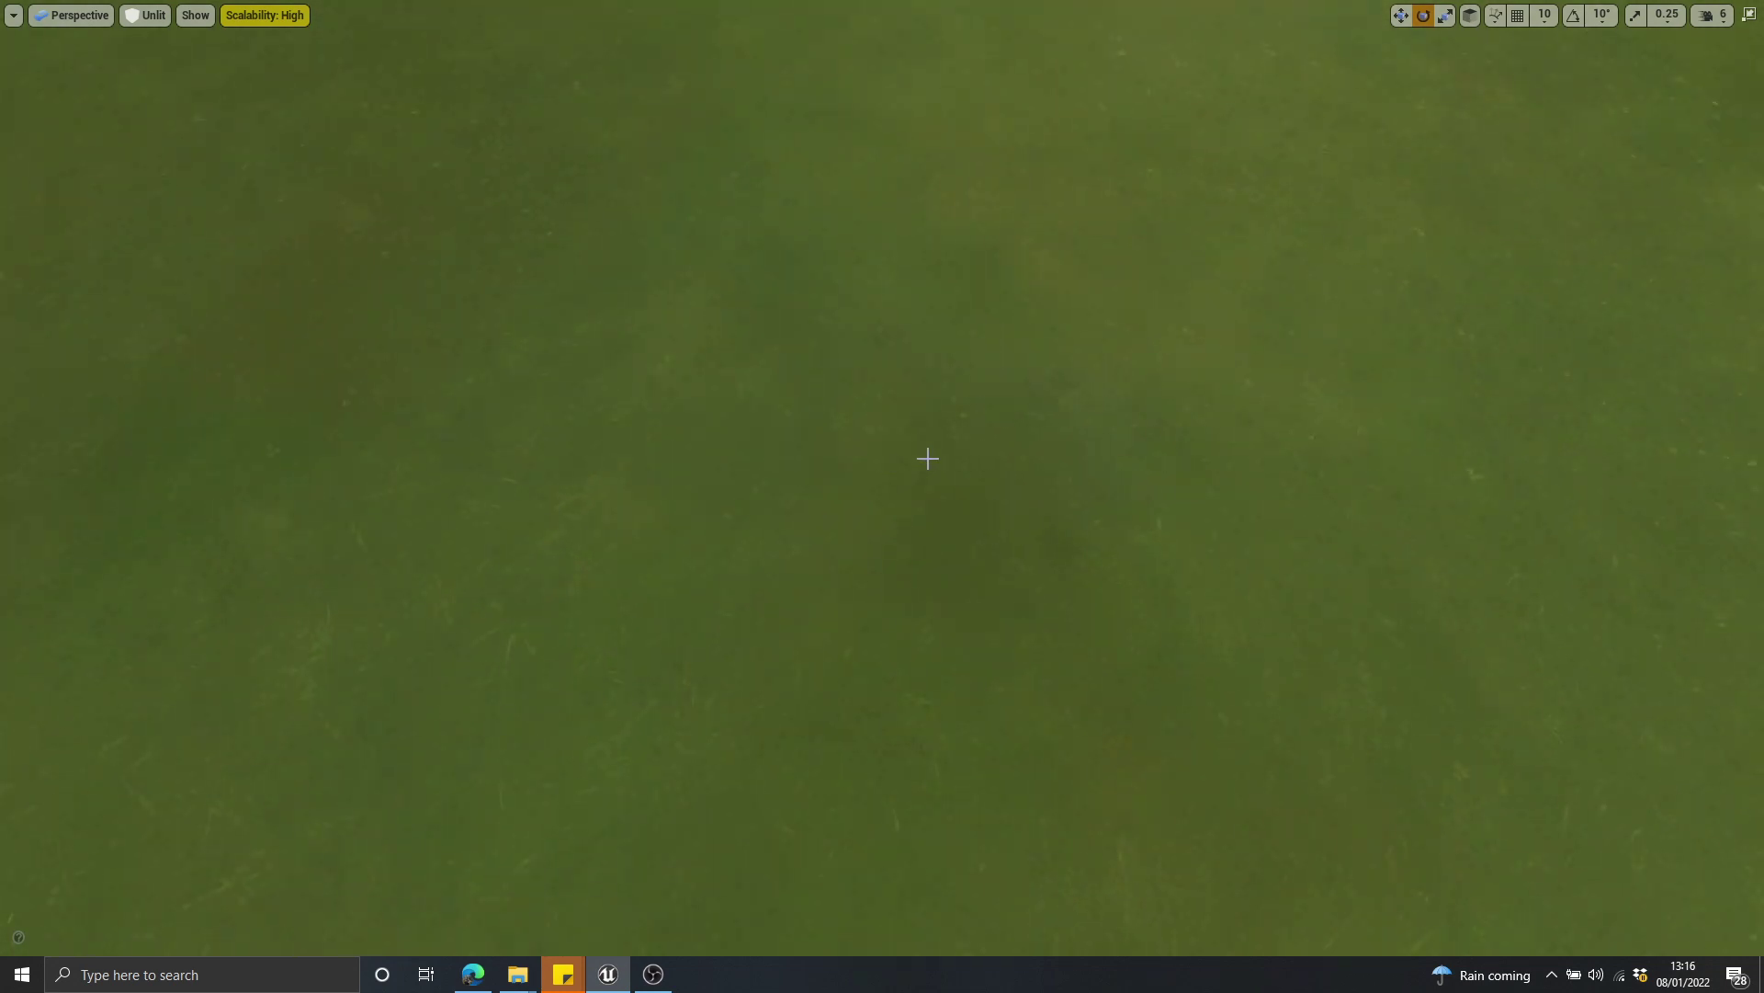
key("alt+4")
right_click_drag(928, 458, 928, 423)
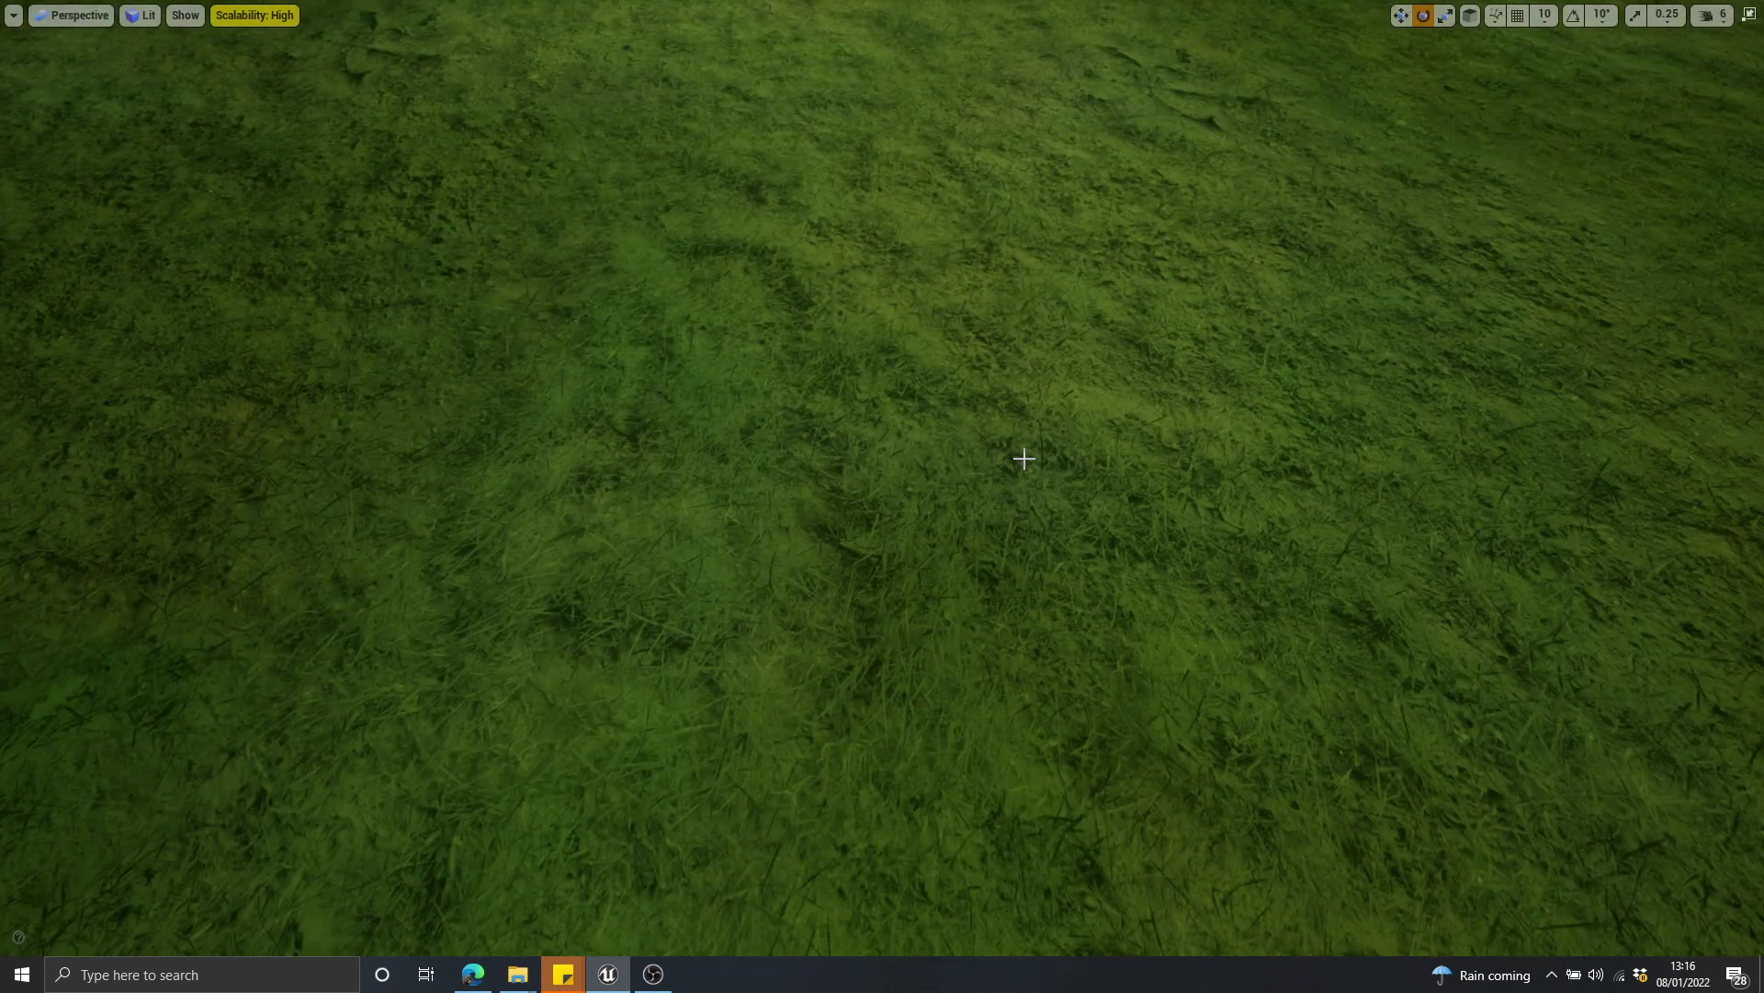
key("alt+3")
key("alt+4")
Examine the M_DetailTexturing grass from farther away and restore the normal editor layout
mouse_move(1063, 453)
right_mouse_down()
mouse_move(1064, 390)
mouse_move(1063, 524)
mouse_move(1064, 432)
mouse_move(1063, 464)
right_mouse_up()
key("s")
key("w")
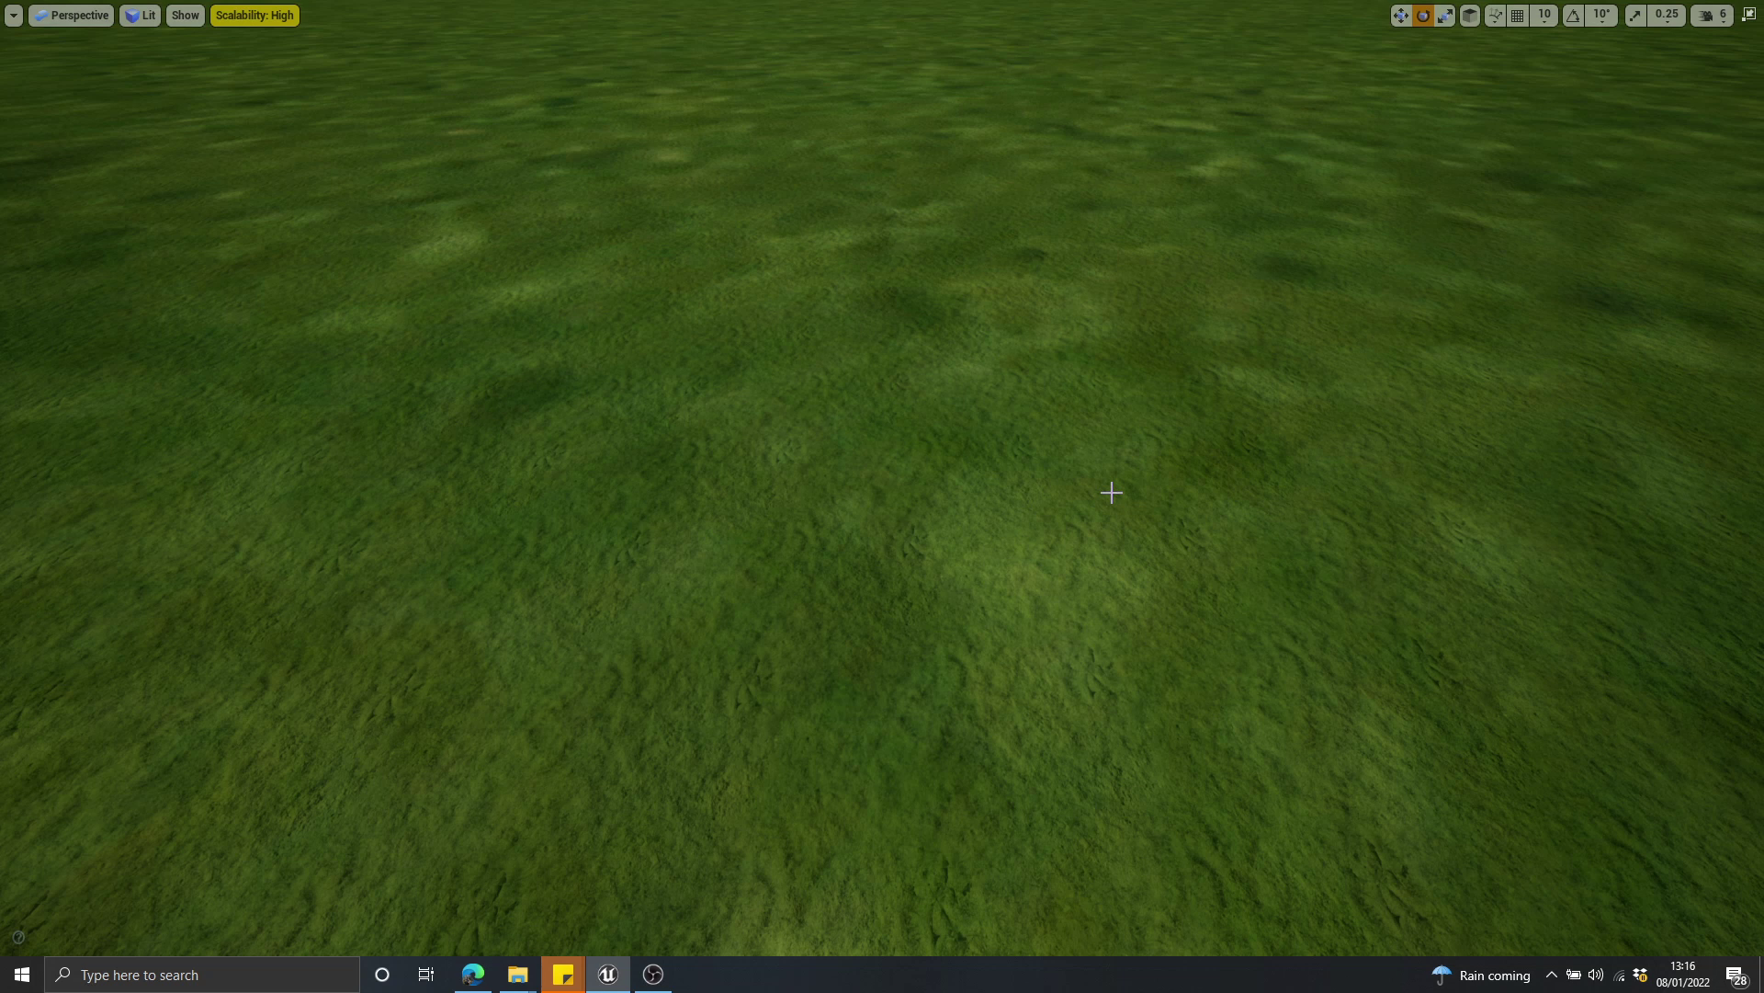
mouse_move(1111, 492)
right_mouse_down()
mouse_move(1099, 428)
mouse_move(1088, 482)
right_mouse_up()
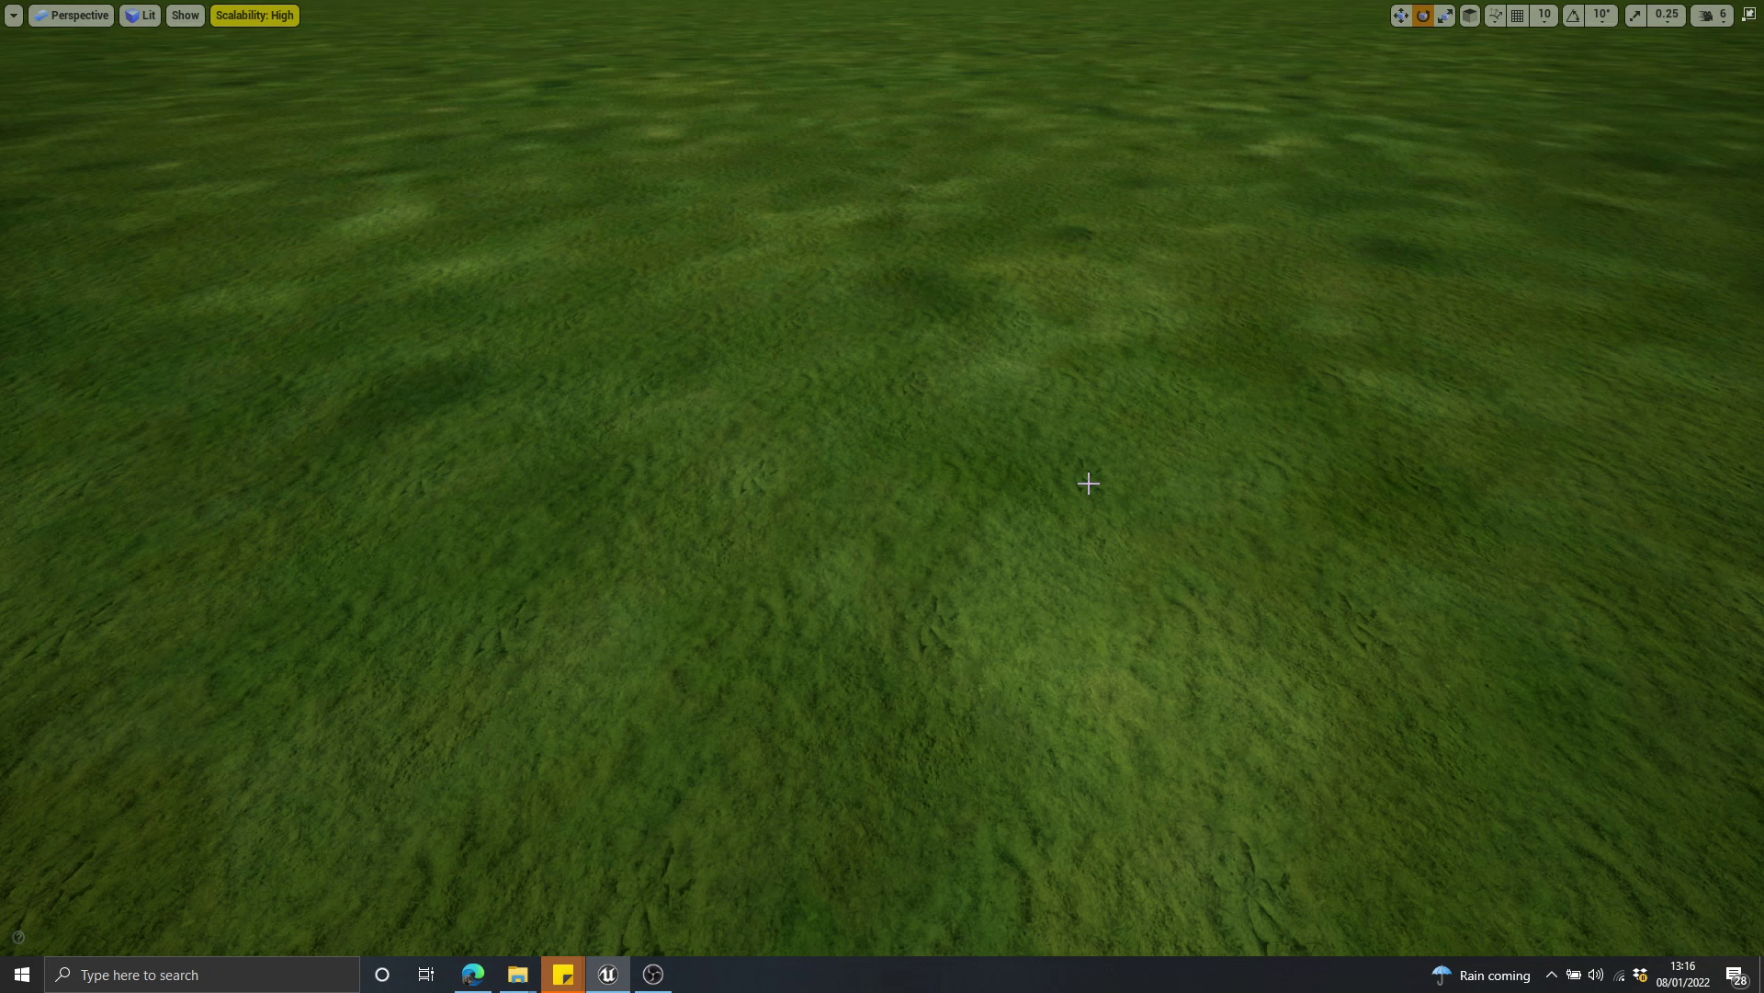
mouse_move(1081, 506)
right_mouse_down()
mouse_move(1082, 488)
mouse_move(1081, 528)
mouse_move(1081, 506)
right_mouse_up()
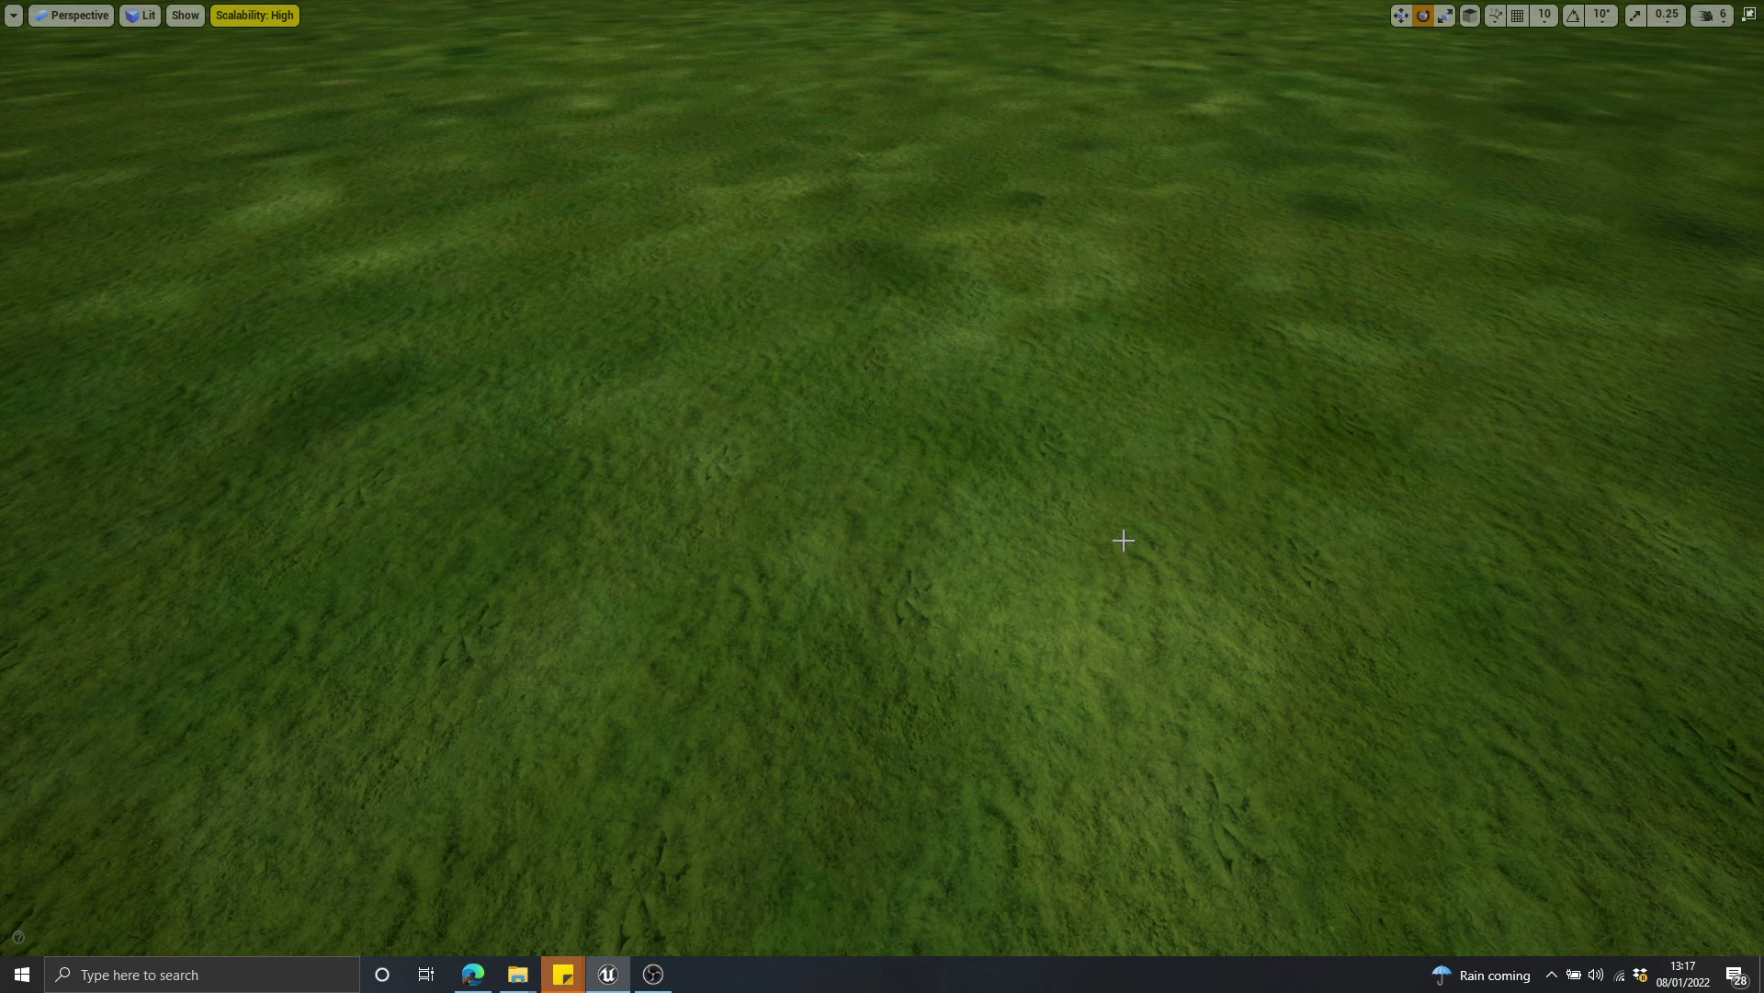
right_click_drag(1058, 498, 1094, 505)
key("F11")
right_click_drag(897, 411, 901, 415)
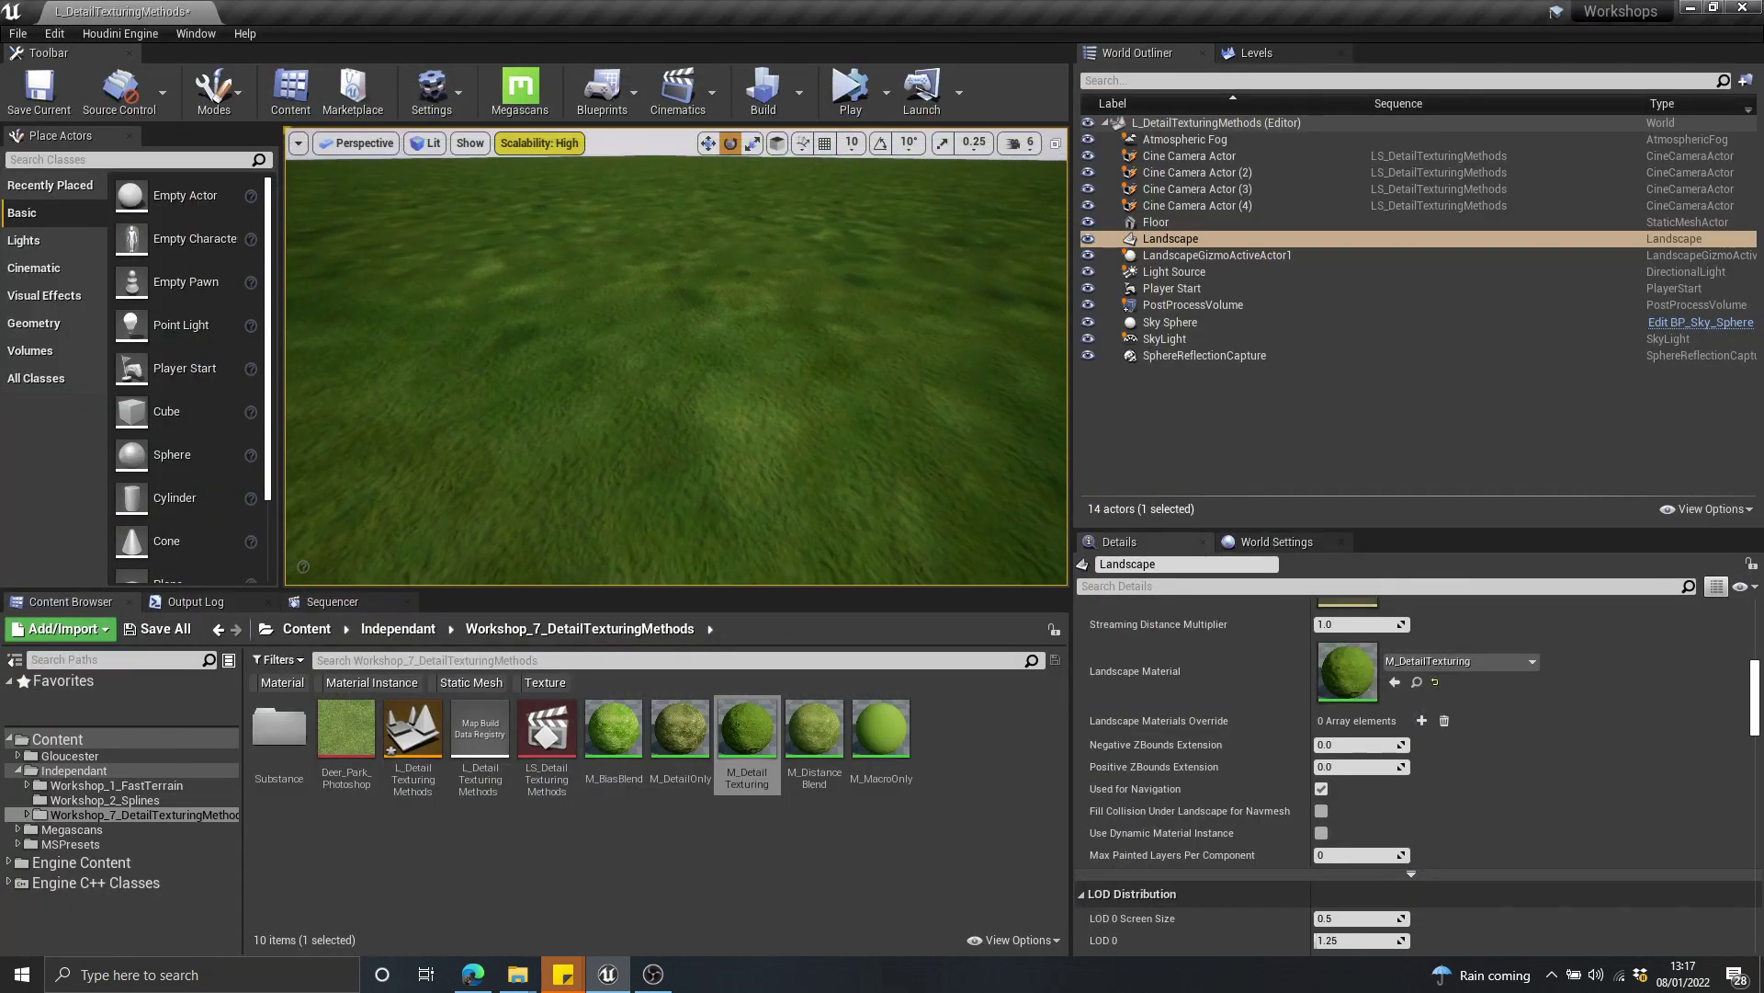
Open the M_DistanceBlend material and examine its Macro Texture and Detail Texture node groups
left_click(823, 823)
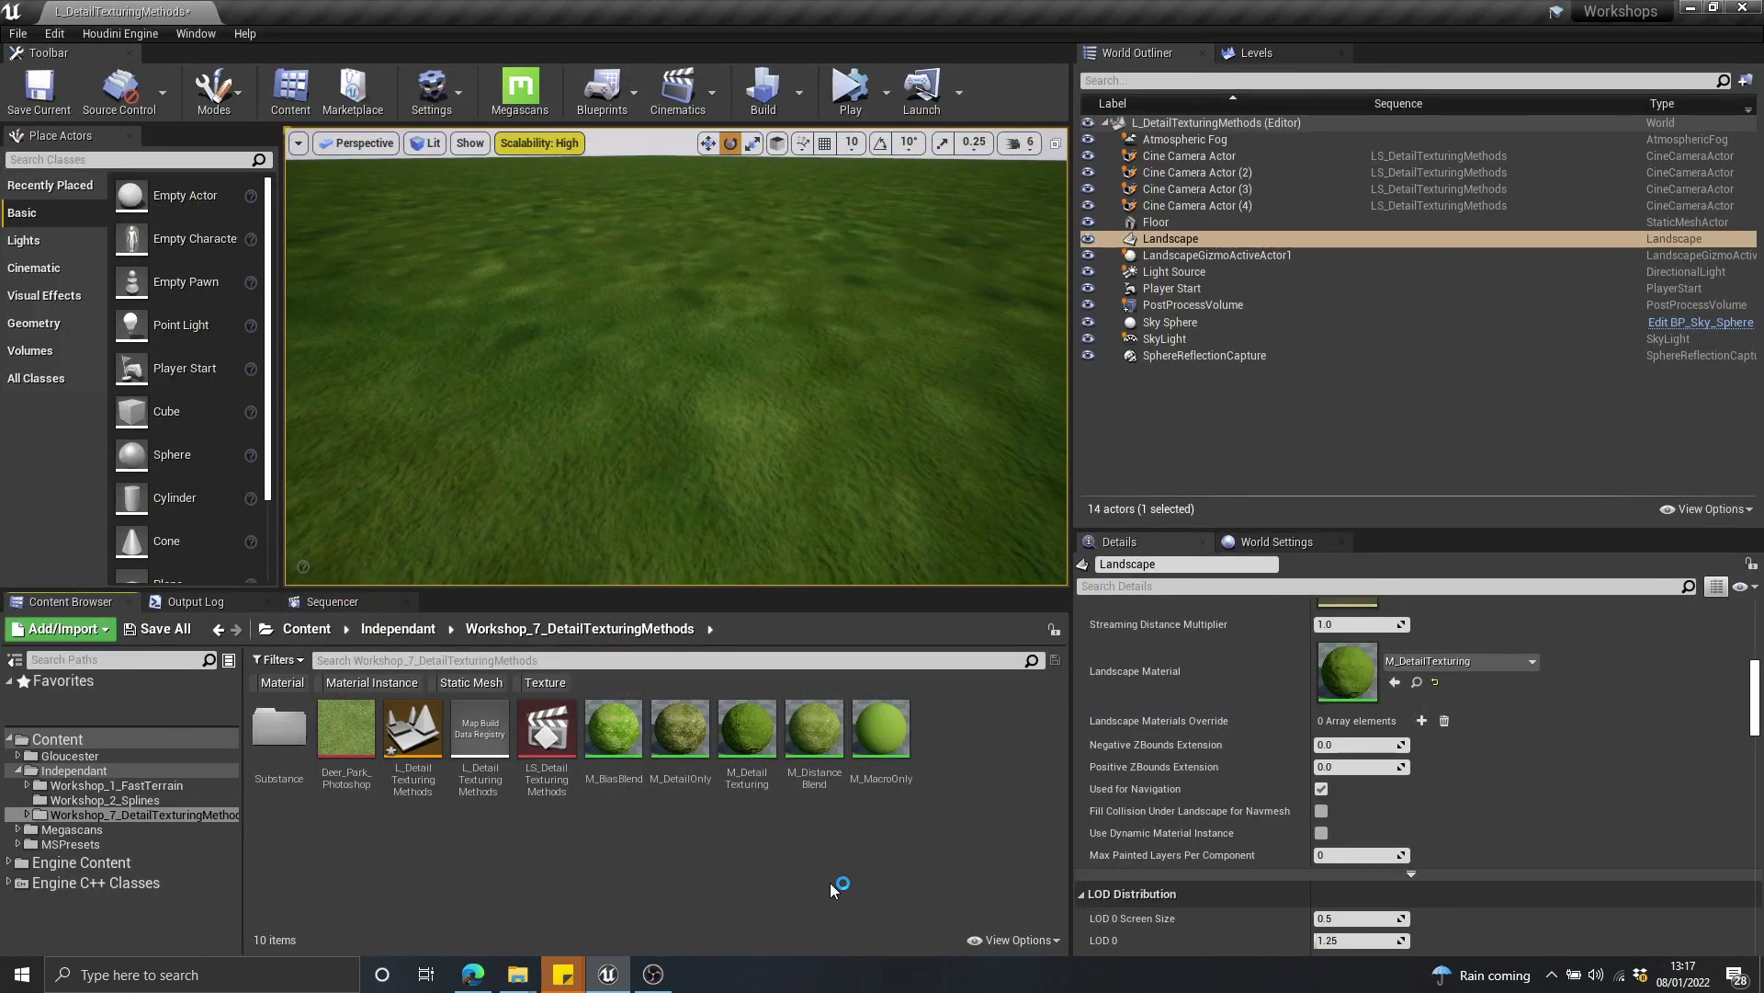
double_click(814, 730)
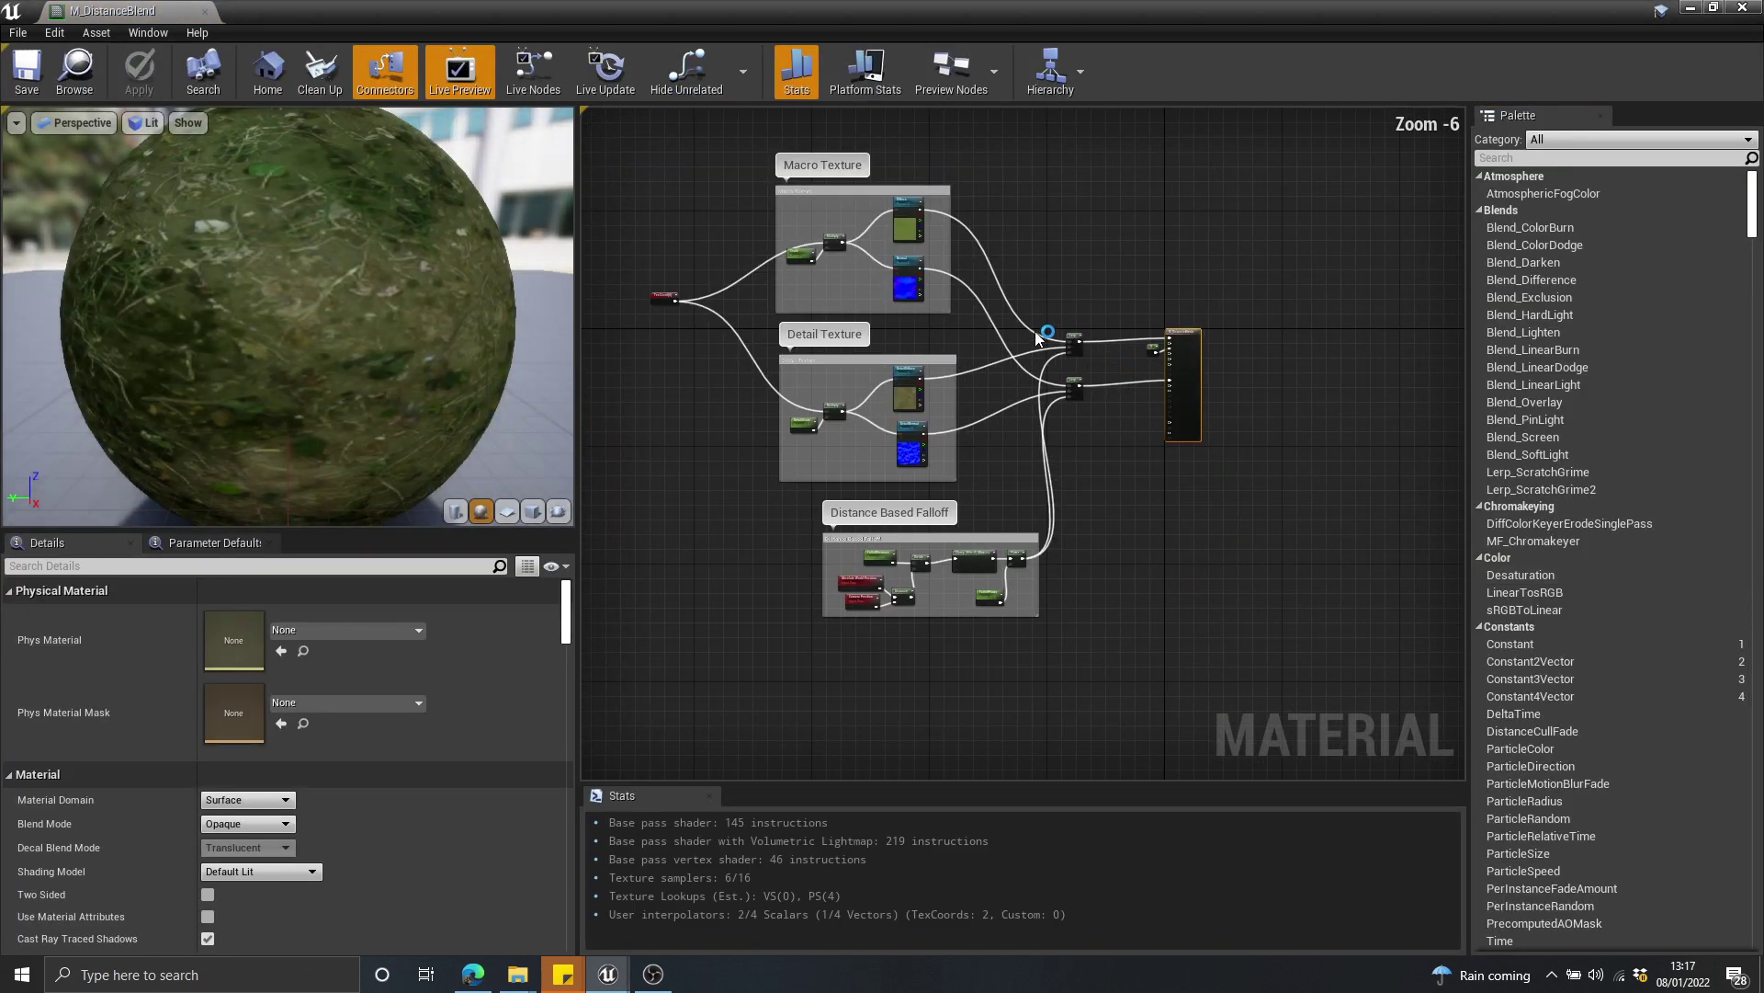
double_click(937, 311)
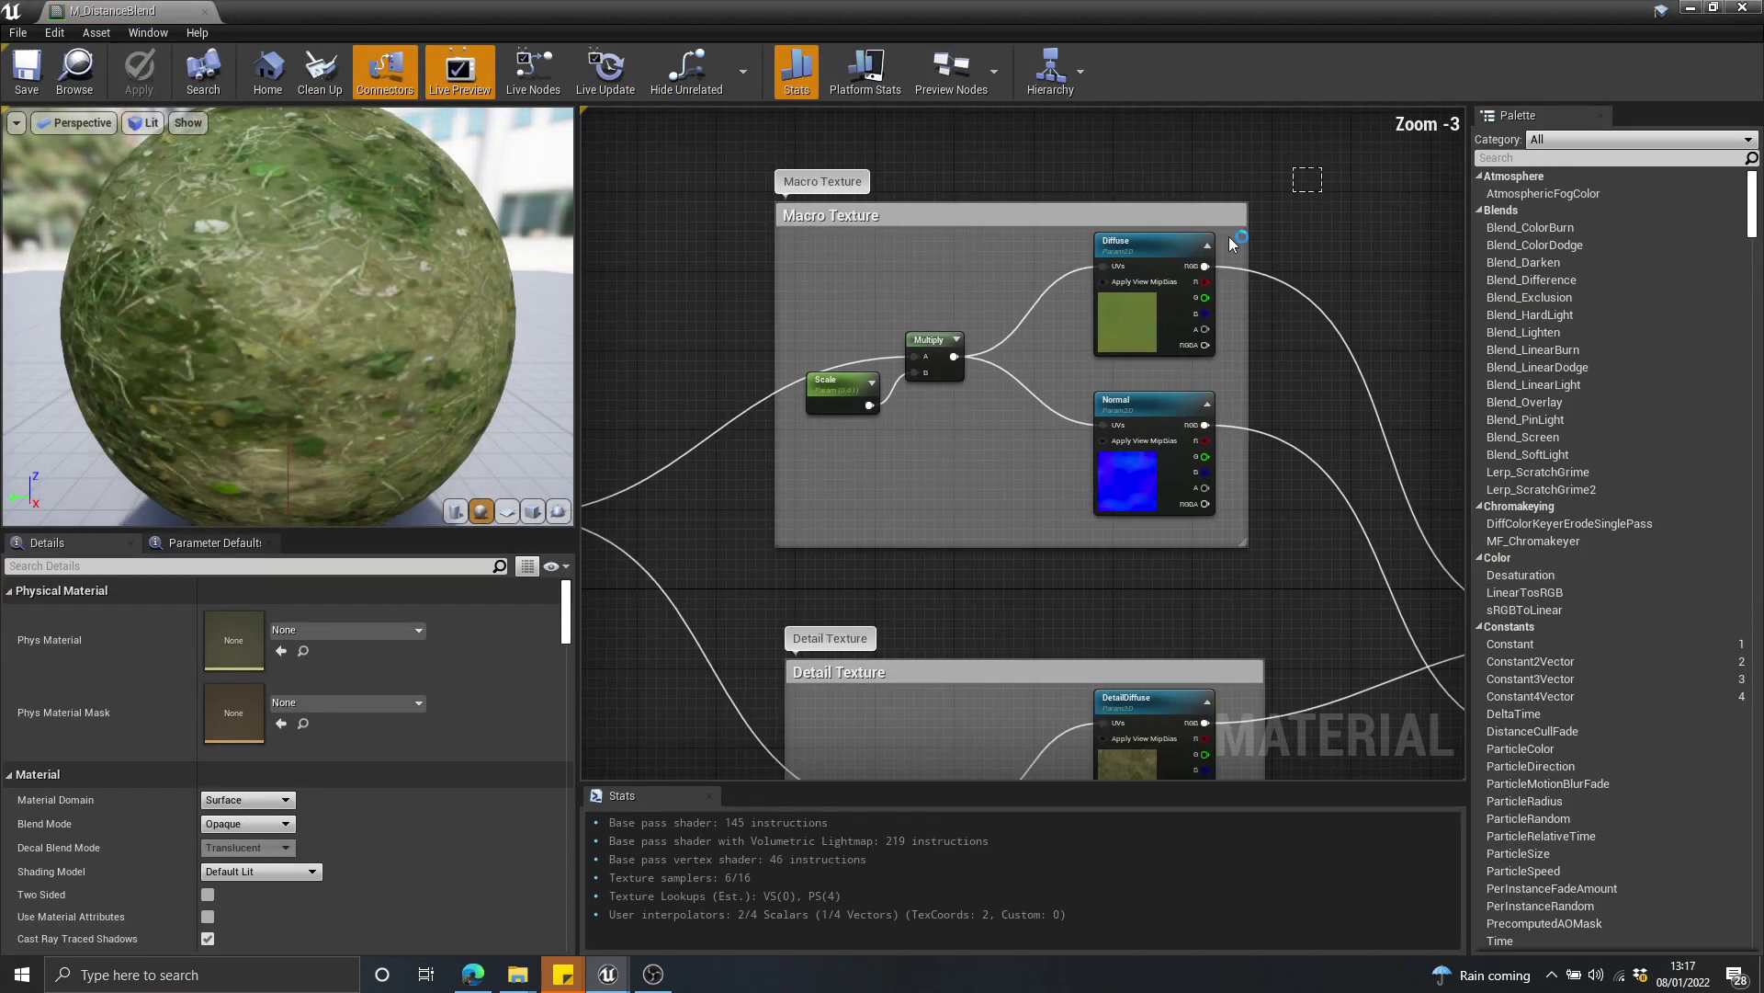
left_click_drag(799, 546, 809, 544)
left_click_drag(1156, 502, 1155, 453)
scroll(1067, 169, "down", 3)
scroll(1123, 345, "up", 5)
right_click_drag(1145, 344, 1273, 229)
left_click_drag(1301, 191, 612, 670)
scroll(1103, 402, "down", 3)
left_click(1272, 498)
Widen the graph area and examine the nodes of the Distance Based Falloff group
right_click_drag(1272, 498, 1041, 157)
scroll(879, 406, "up", 4)
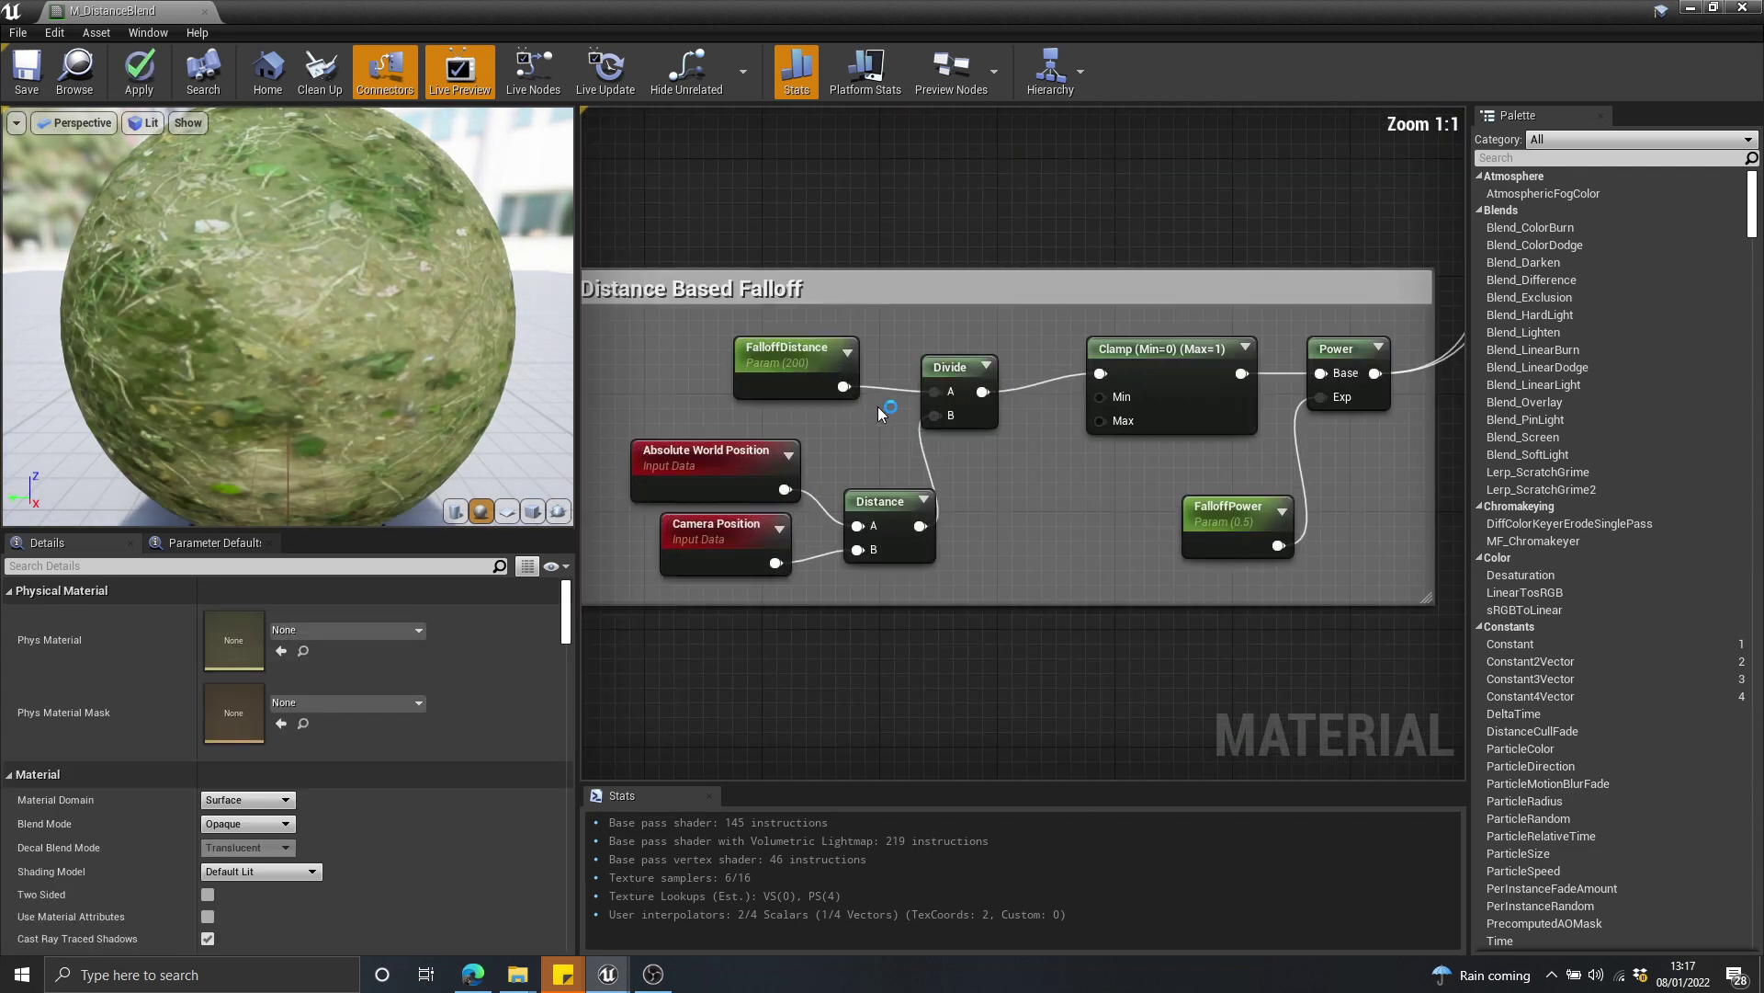
right_click_drag(731, 359, 769, 347)
scroll(769, 346, "down", 1)
left_click_drag(578, 329, 385, 322)
mouse_move(486, 213)
left_mouse_down()
mouse_move(1233, 596)
mouse_move(785, 359)
mouse_move(456, 218)
left_mouse_up()
left_click_drag(457, 220, 1089, 562)
right_click_drag(1083, 548, 1137, 570)
left_click_drag(1291, 630, 601, 238)
Reposition the Camera Position, Absolute World Position and Distance nodes in the Distance Based Falloff group
left_click_drag(584, 448, 733, 385)
left_click_drag(818, 443, 781, 510)
left_click_drag(815, 392, 777, 432)
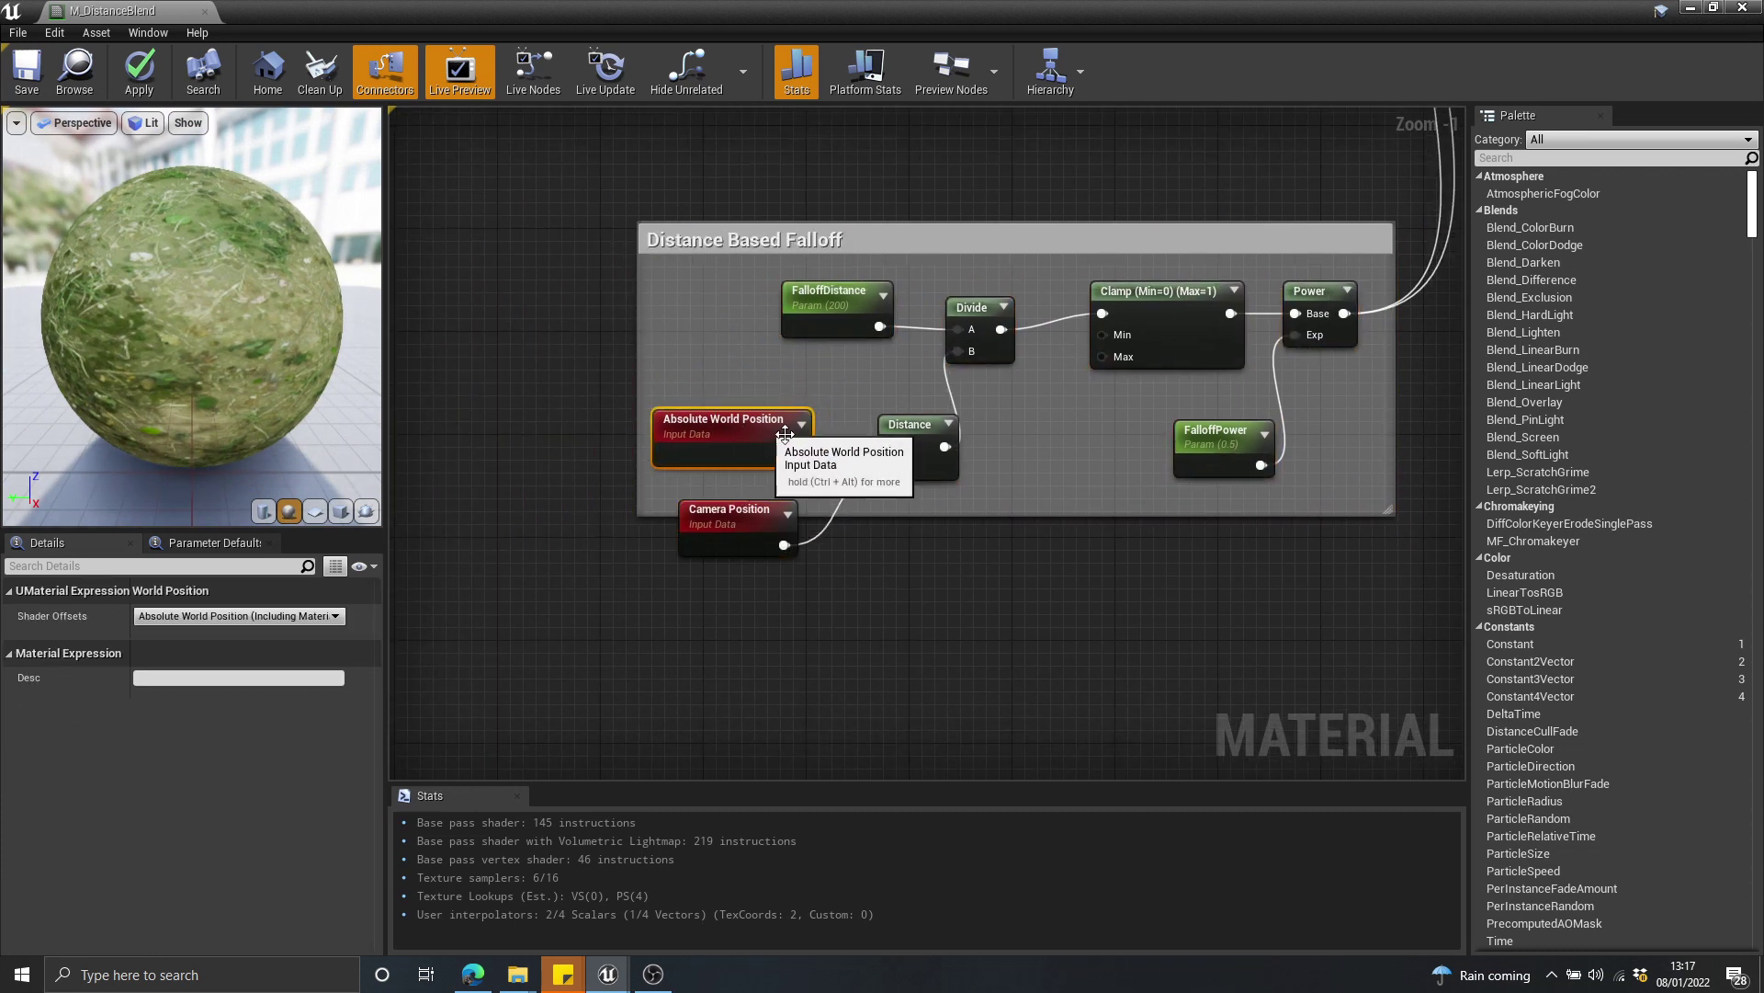
left_click_drag(907, 443, 901, 477)
Examine how the Distance Based Falloff nodes feed the Alpha inputs of the two Lerp nodes before the material output
left_click_drag(969, 575, 761, 389)
right_click_drag(1066, 411, 916, 483)
left_click_drag(1201, 534, 625, 354)
right_click_drag(1091, 234, 973, 436)
scroll(972, 436, "down", 1)
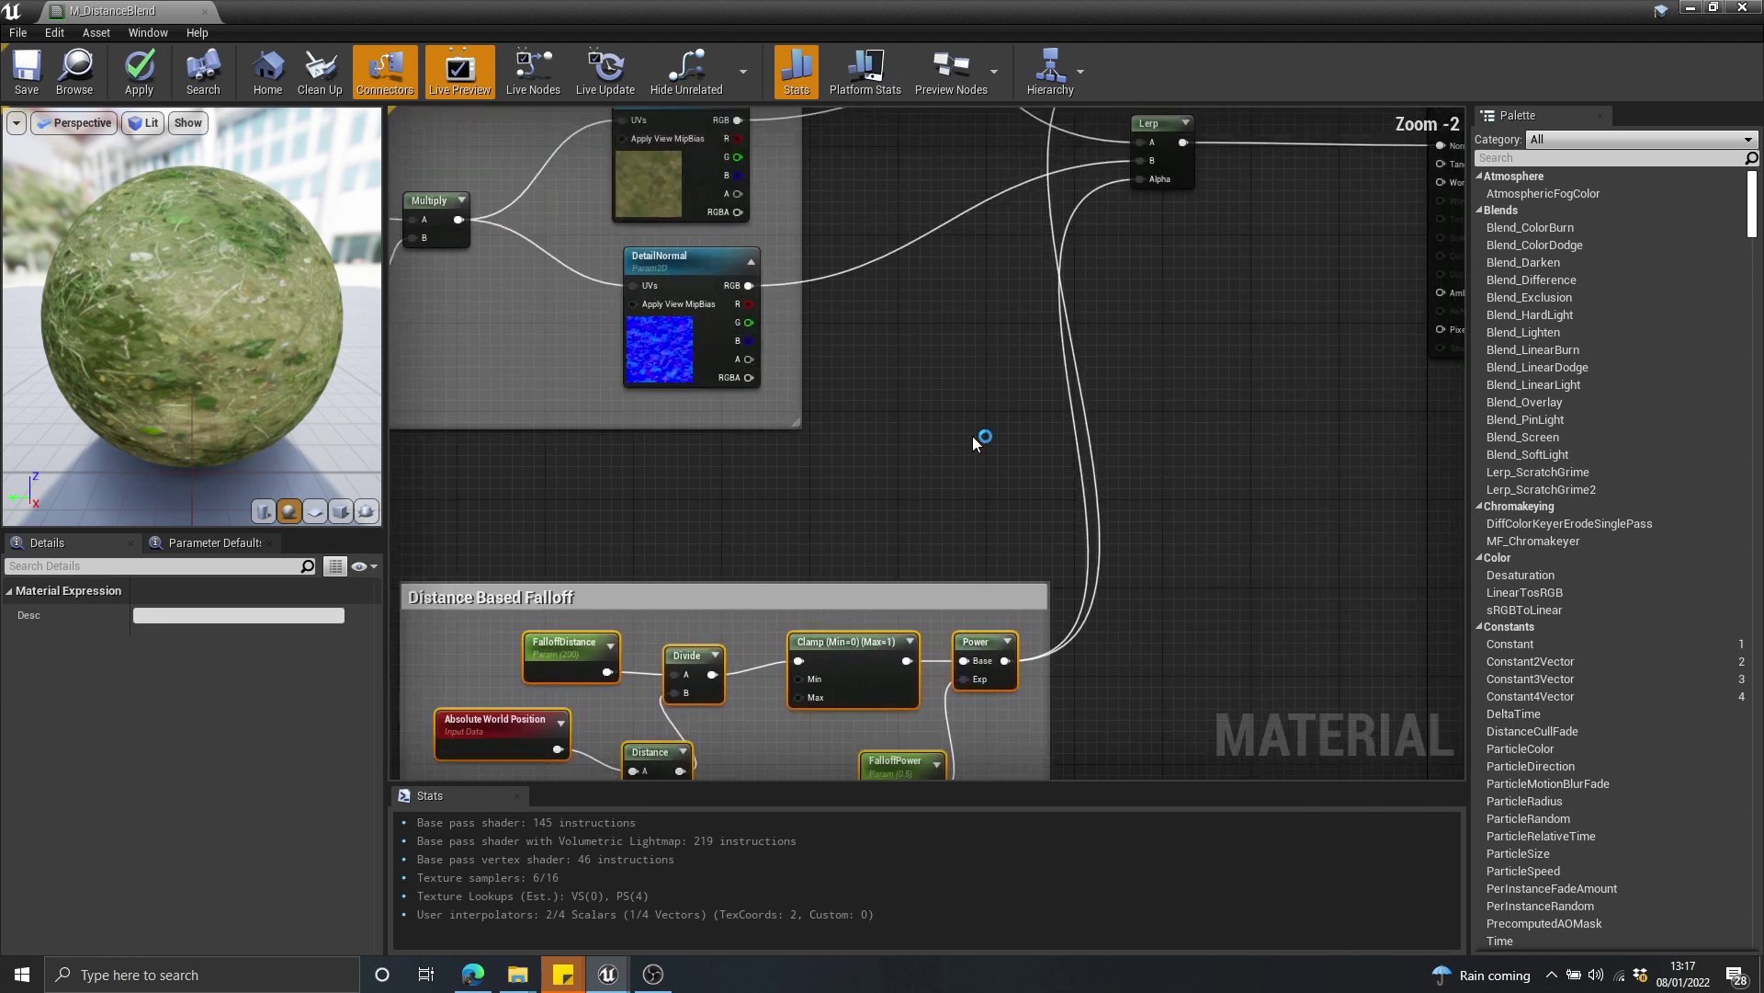
right_click_drag(1165, 186, 960, 541)
scroll(1063, 358, "up", 2)
scroll(1199, 498, "down", 2)
right_click_drag(1039, 358, 965, 355)
scroll(1007, 372, "up", 2)
left_click_drag(1020, 364, 1057, 386)
scroll(1016, 371, "down", 2)
right_click_drag(1057, 386, 961, 357)
Add a BlendMaterialAttributes node below the Lerp nodes, move it around and delete it again
right_click(959, 516)
type("blend mater")
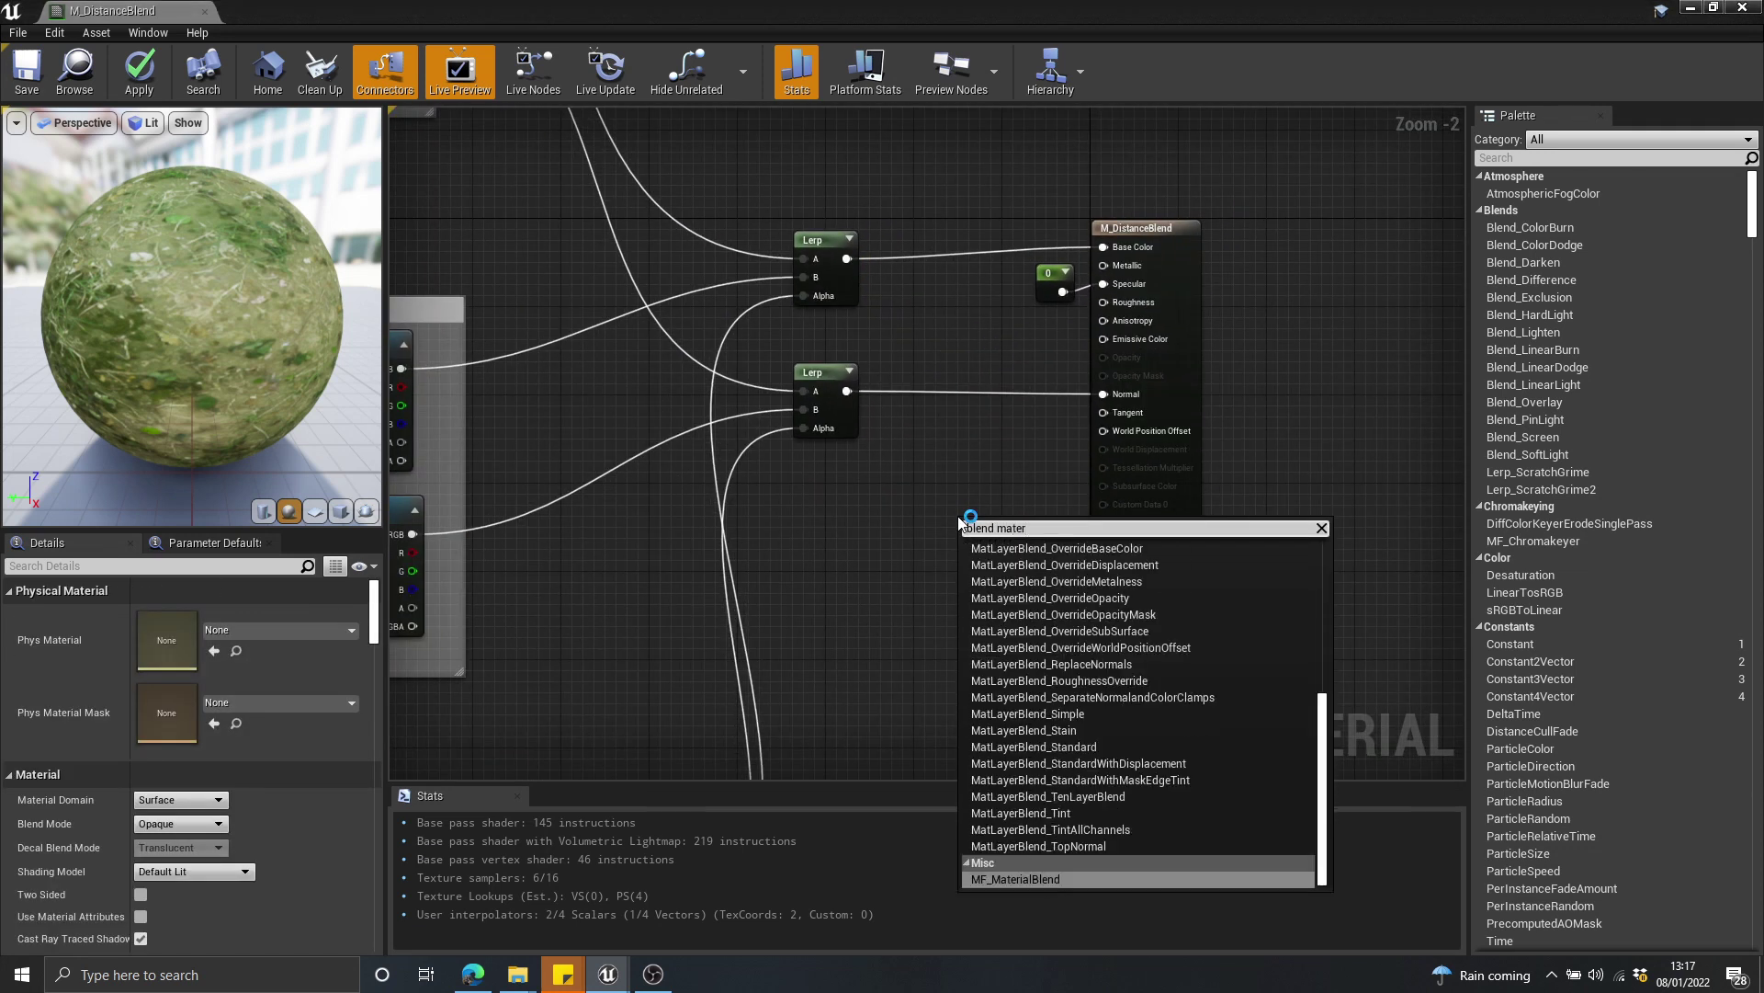
scroll(1075, 654, "up", 3)
left_click(1038, 570)
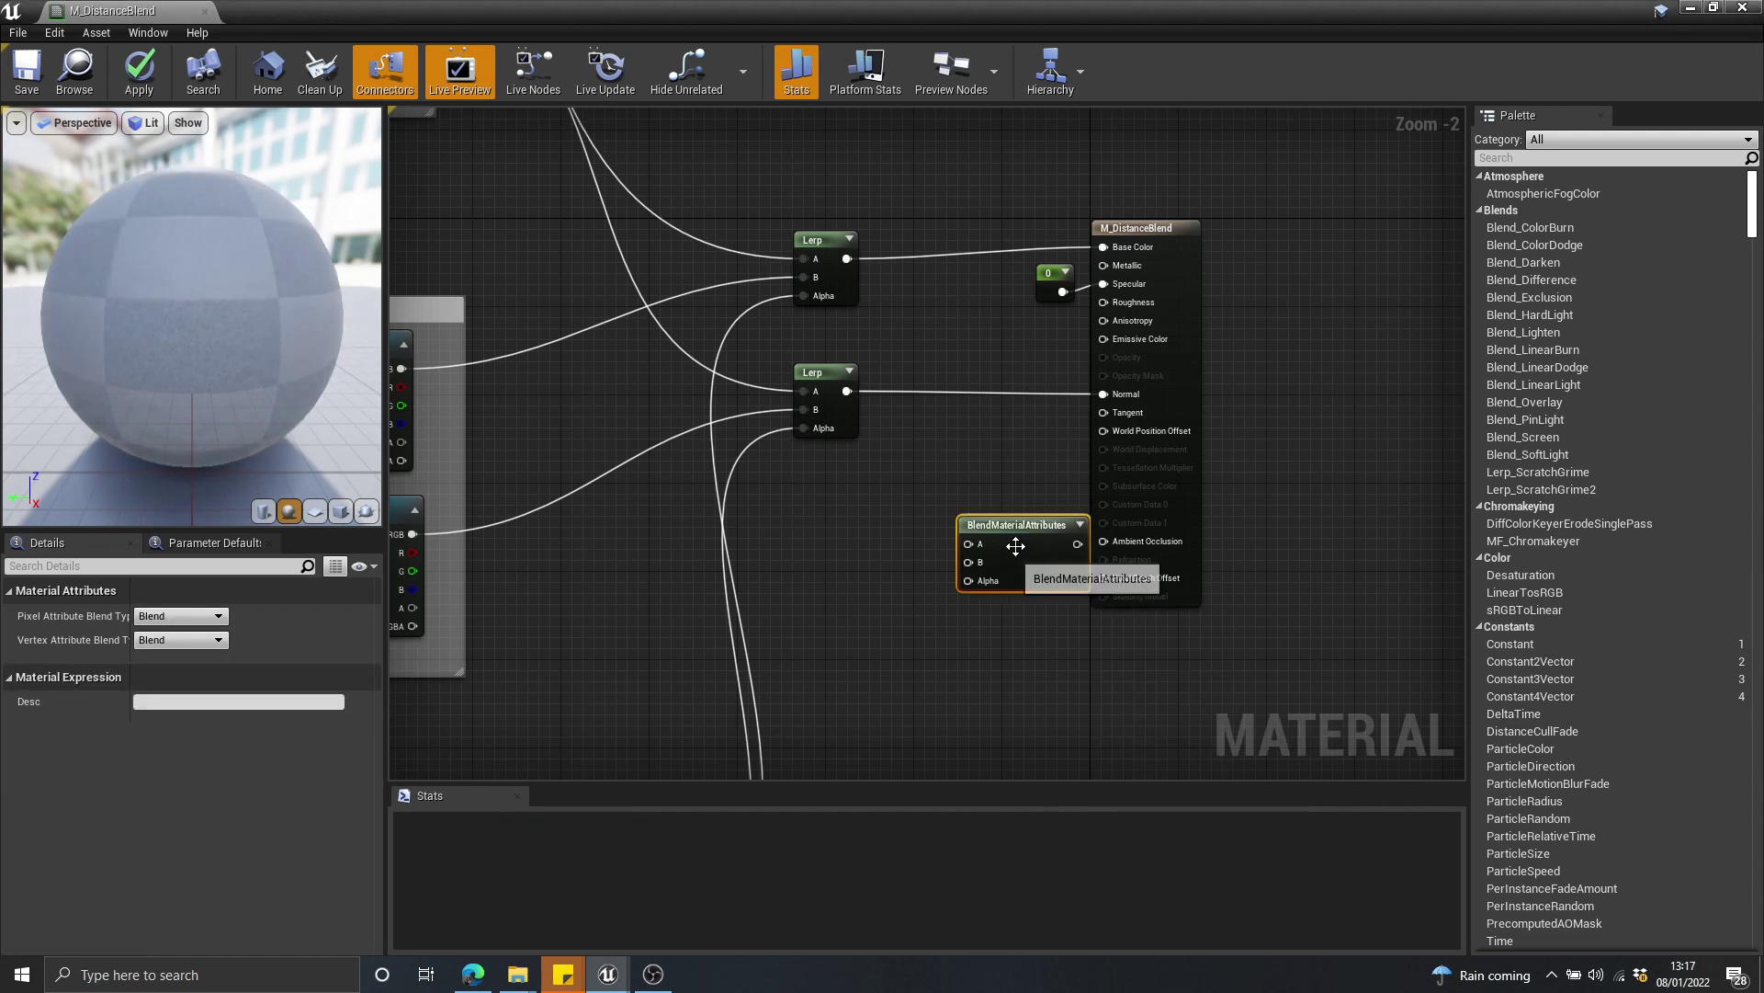
scroll(942, 563, "up", 2)
right_click_drag(942, 563, 1008, 389)
left_click_drag(1028, 389, 973, 386)
mouse_move(973, 387)
right_mouse_down()
mouse_move(1050, 580)
mouse_move(1051, 360)
mouse_move(986, 519)
mouse_move(990, 413)
right_mouse_up()
left_click_drag(1006, 415, 1008, 488)
right_click_drag(1009, 488, 1039, 527)
left_click_drag(1057, 519, 1063, 562)
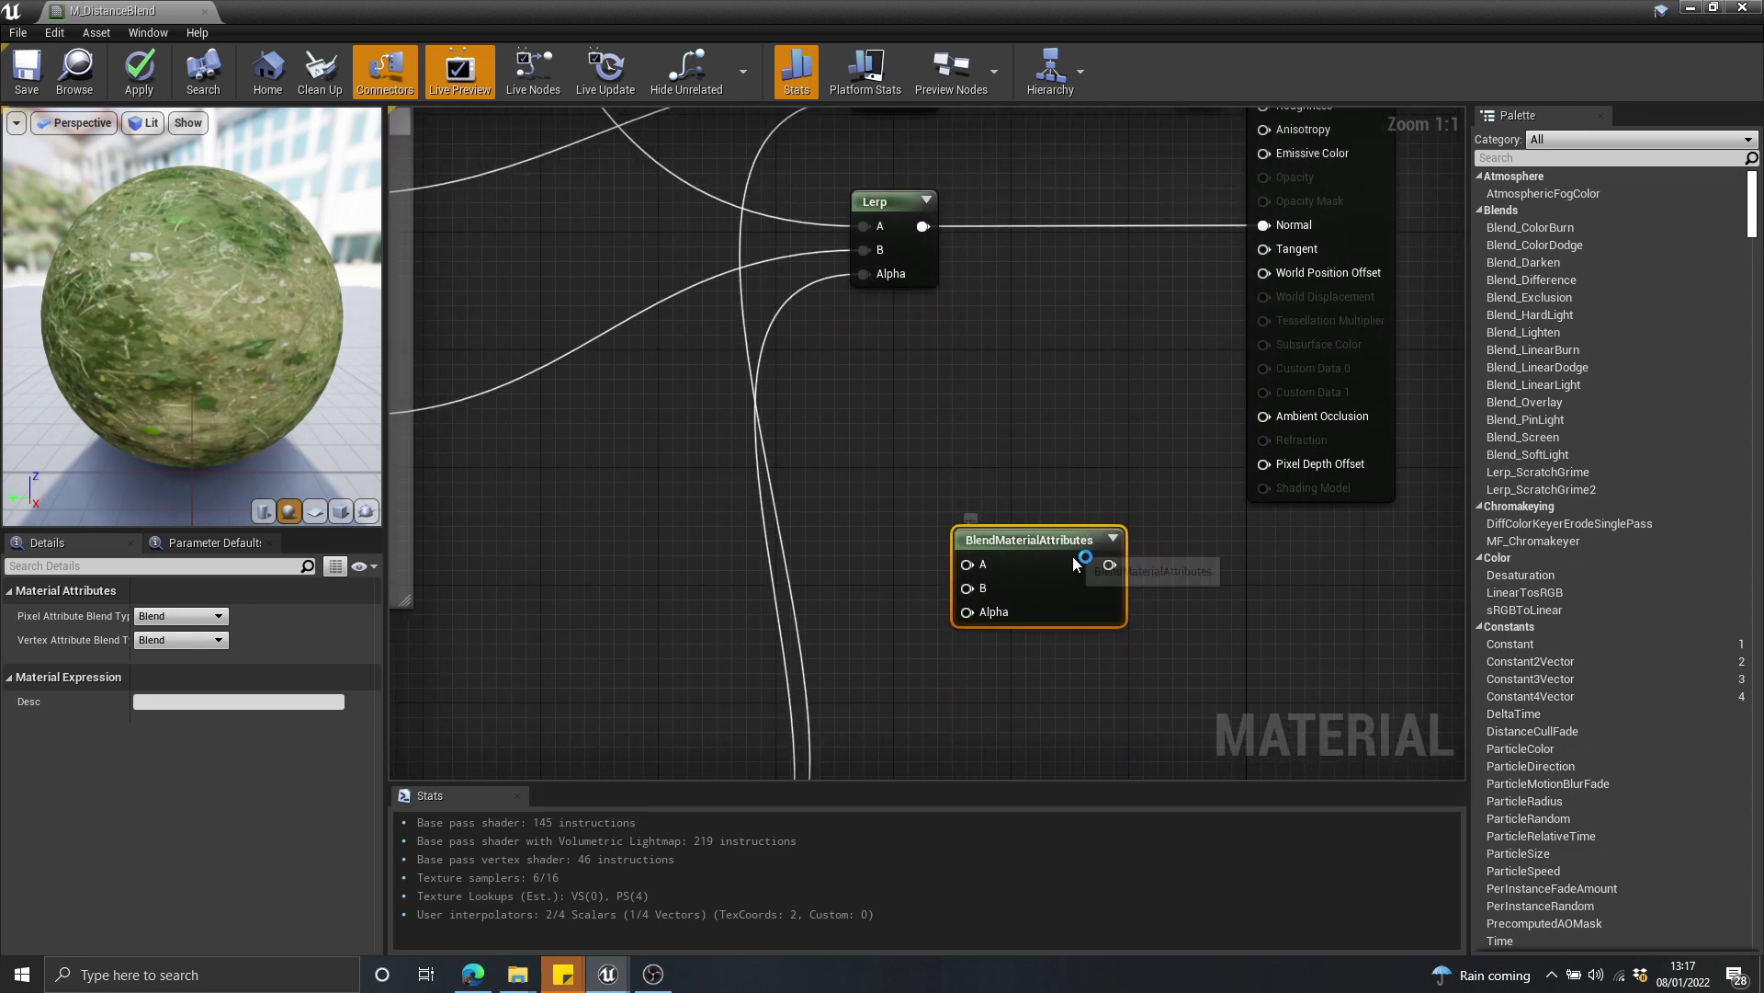
key("Delete")
Review the Distance Based Falloff group once more and close the M_DistanceBlend material
scroll(1057, 552, "down", 4)
right_click_drag(1027, 513, 1087, 304)
scroll(772, 575, "up", 4)
right_click_drag(903, 429, 1055, 397)
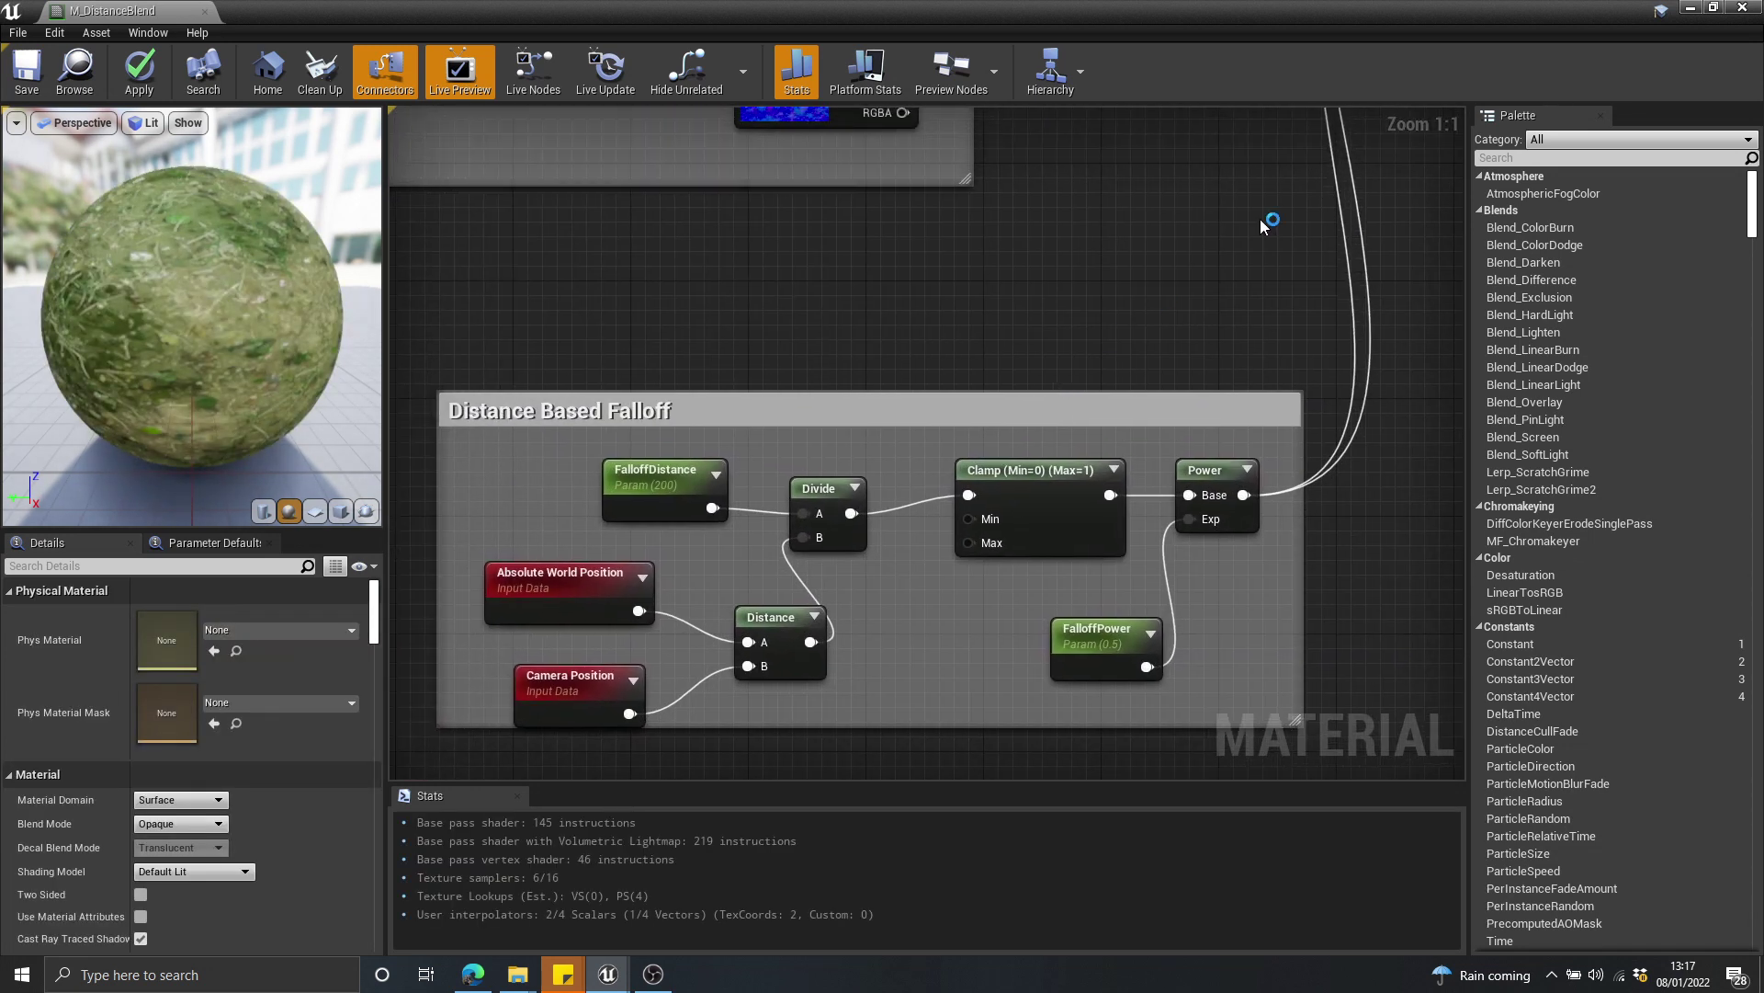
left_click(1728, 9)
left_click(994, 565)
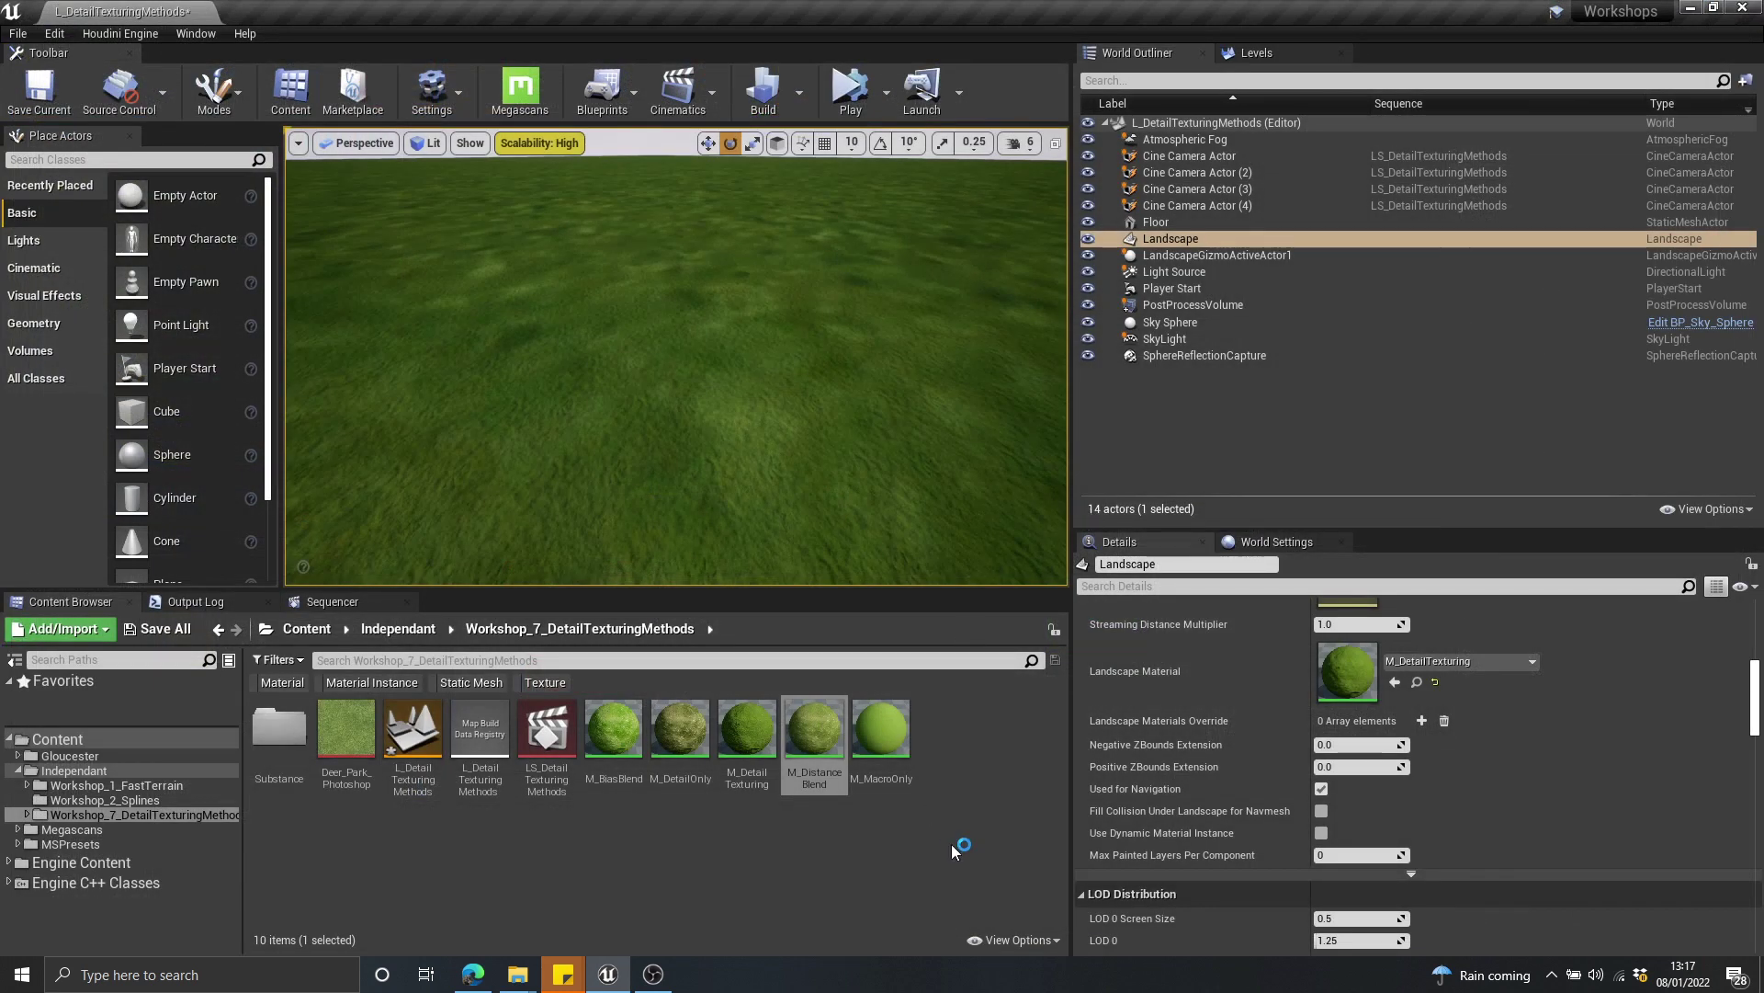
Assign M_DistanceBlend as the Landscape Material and examine the grass close up in the full-size viewport
left_click(895, 830)
left_click_drag(811, 749, 1348, 671)
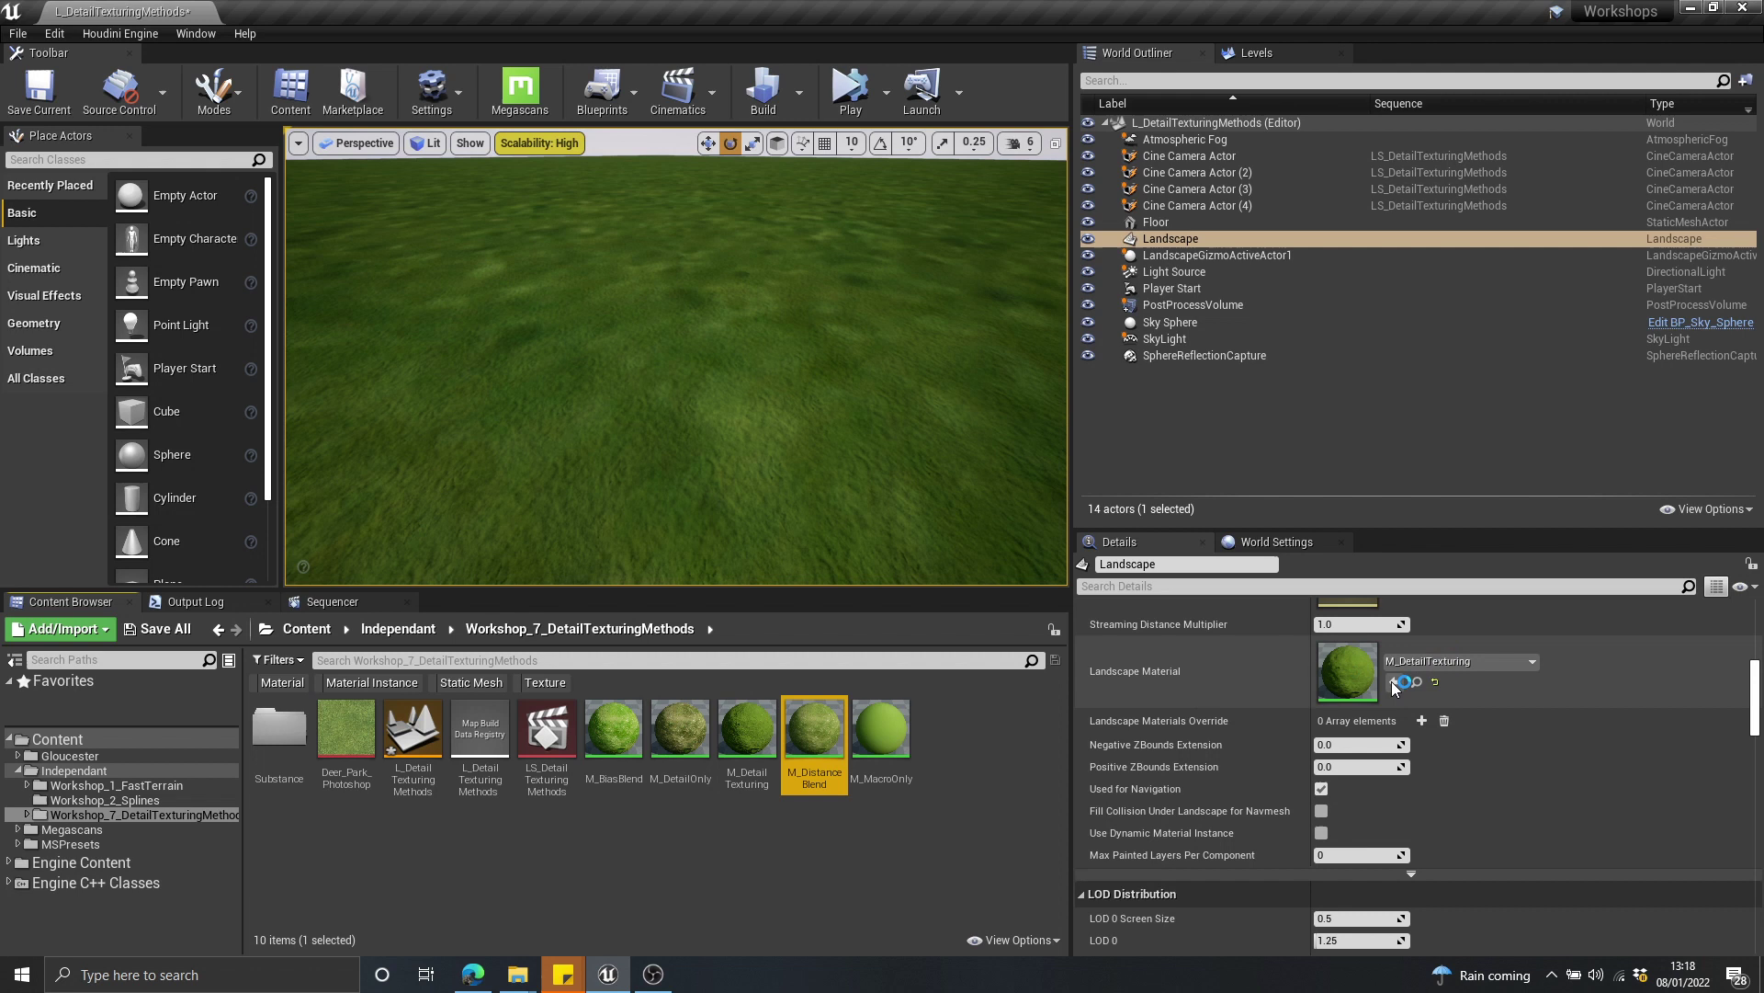
key("F11")
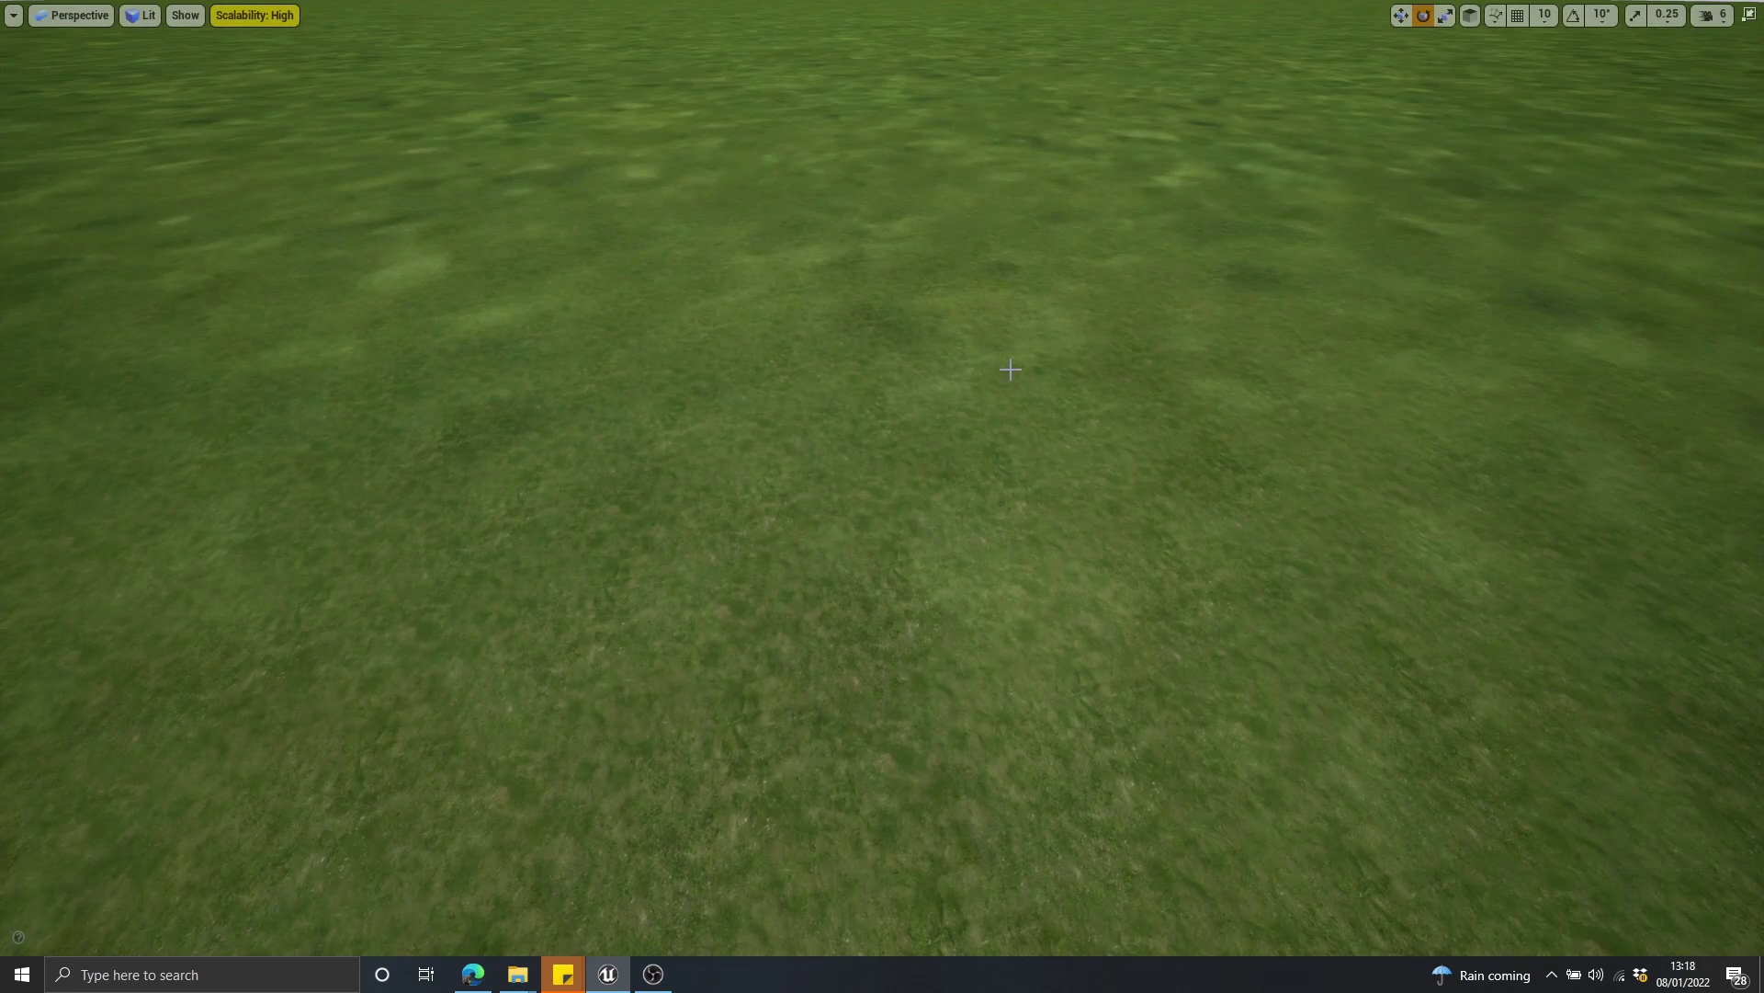
right_click_drag(1012, 369, 1031, 382)
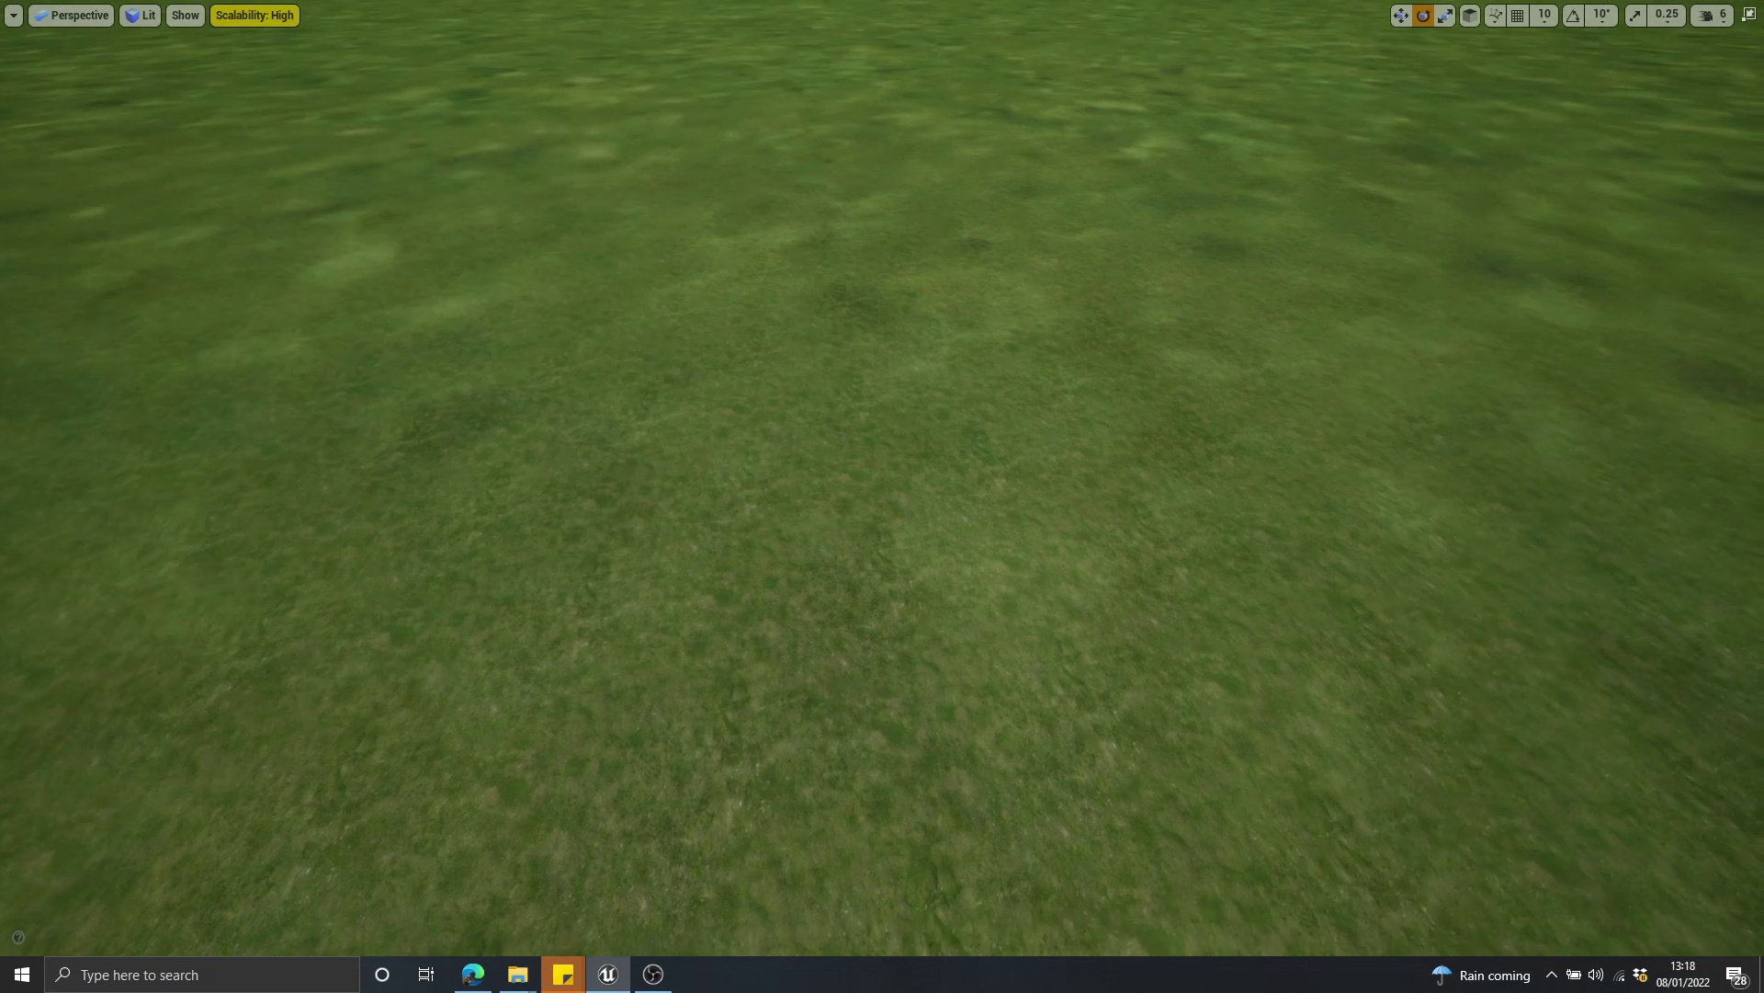
key("w")
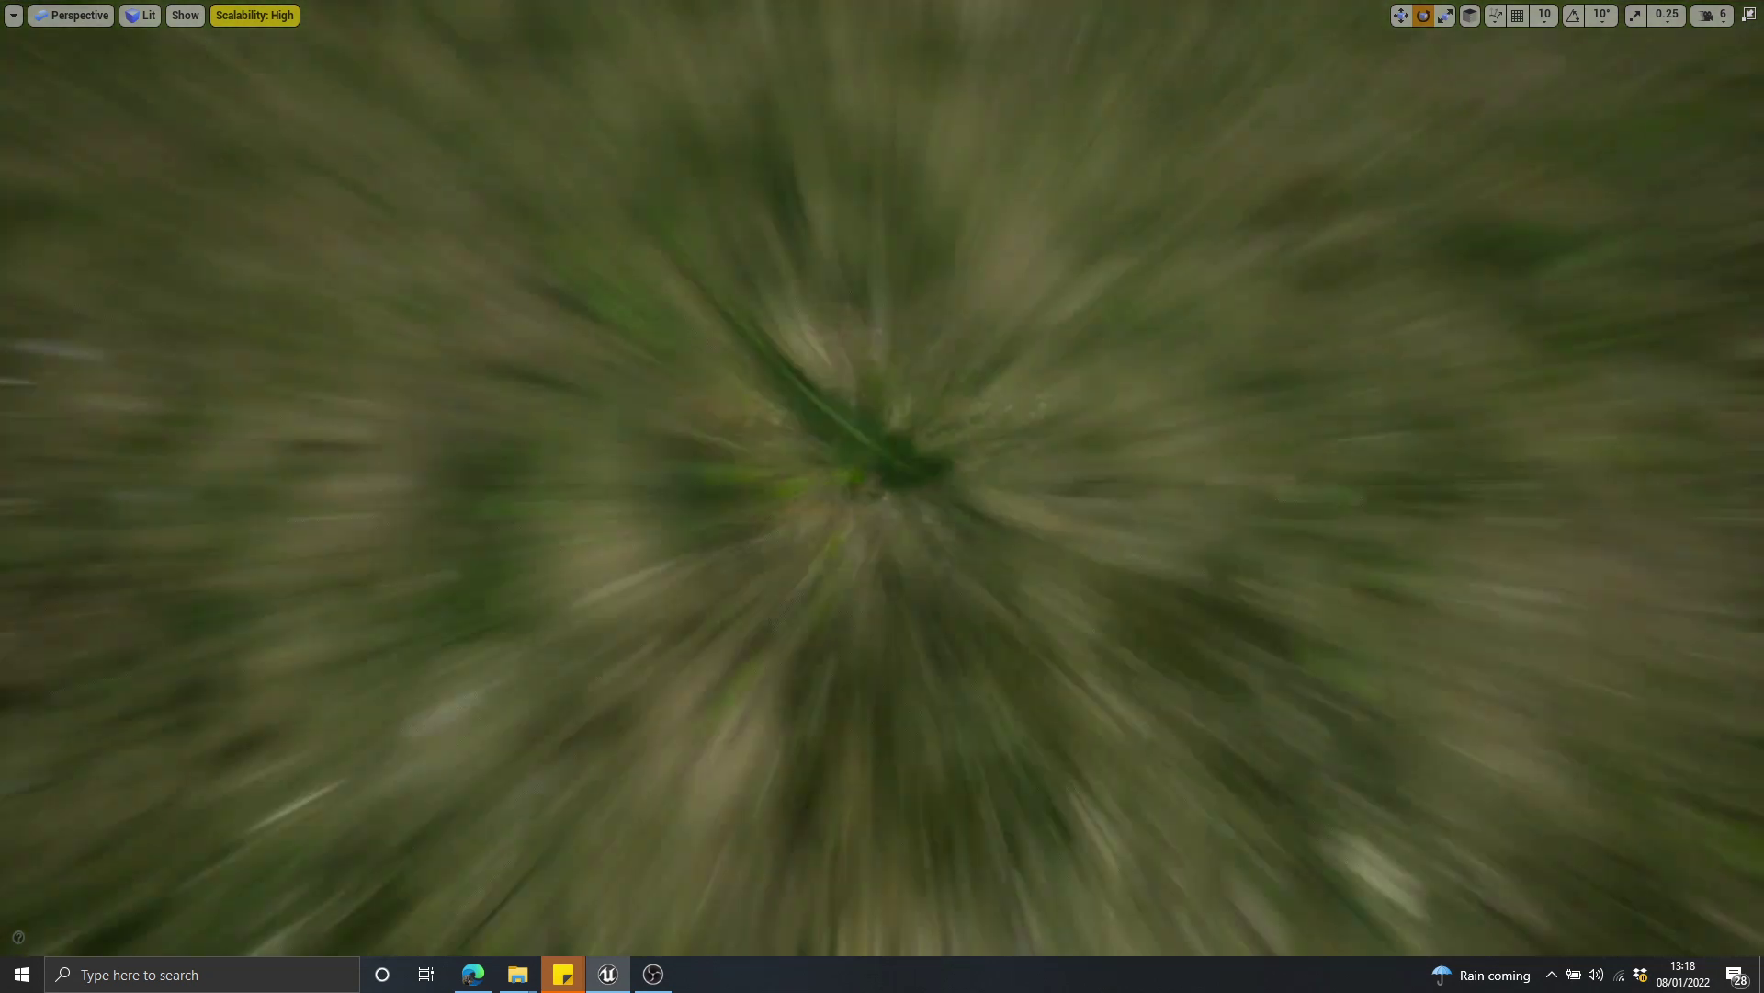
key("s")
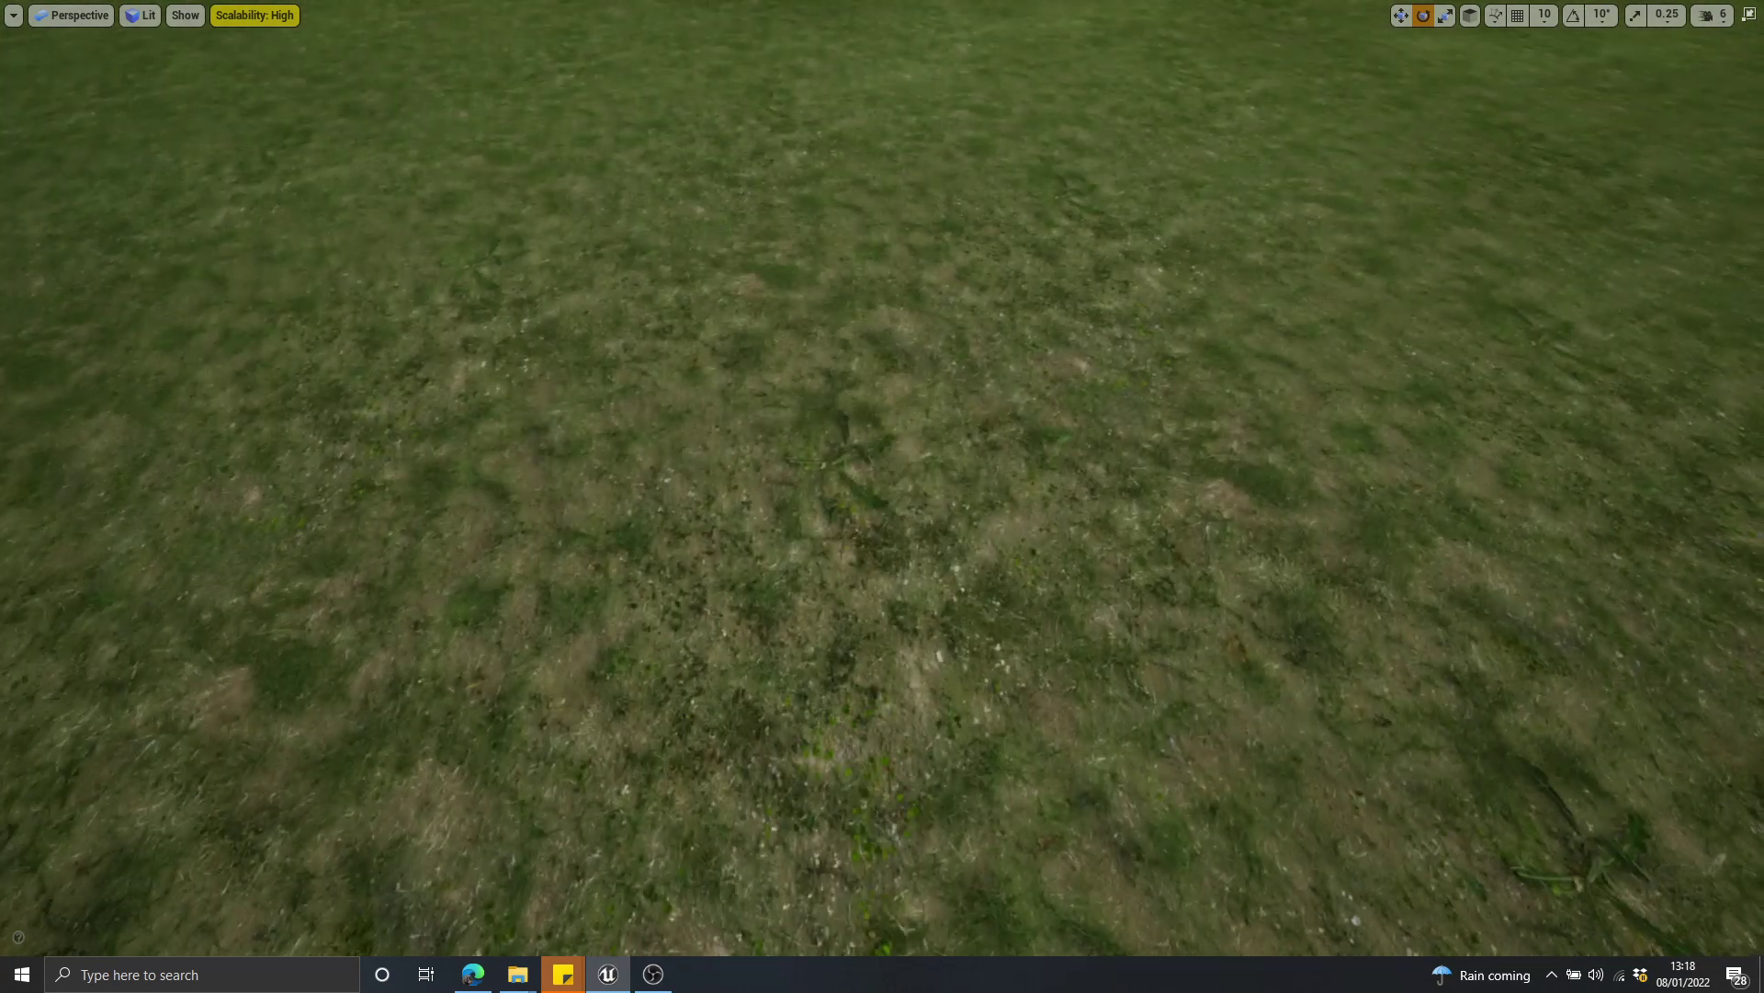
right_click_drag(1031, 382, 846, 386)
Examine the M_DistanceBlend grass at varying camera distances and across the landscape to the horizon
key("s")
key("s")
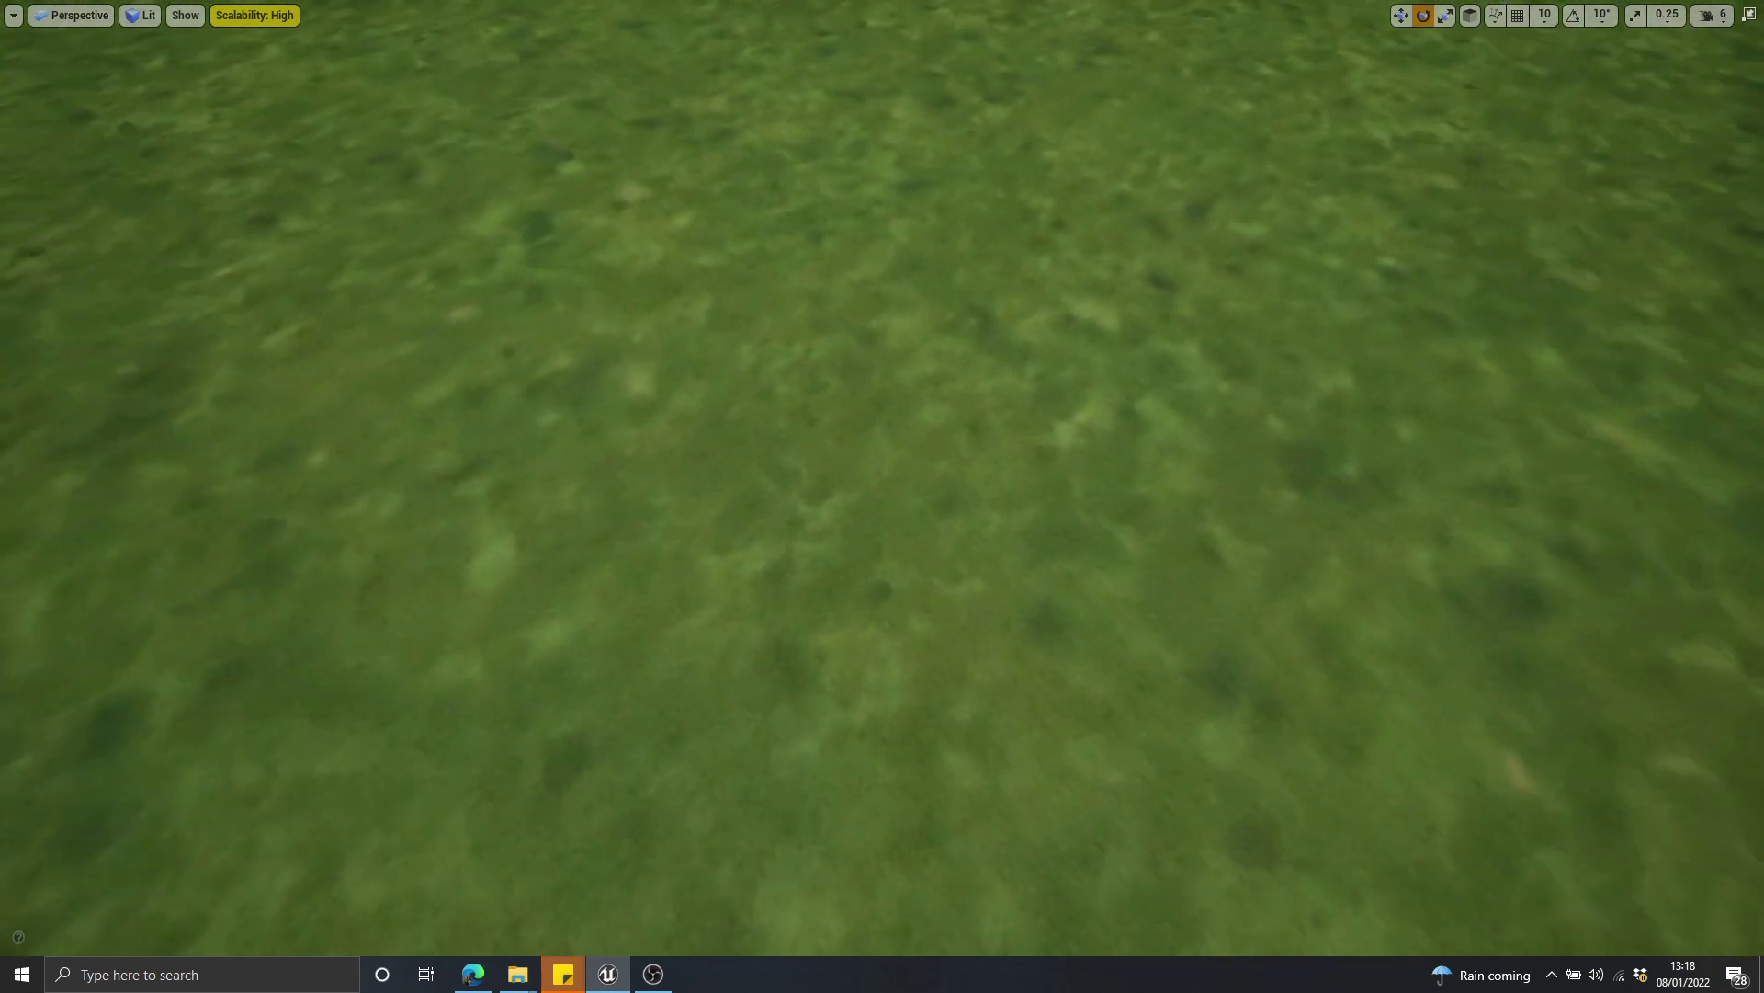
key("w")
key("w")
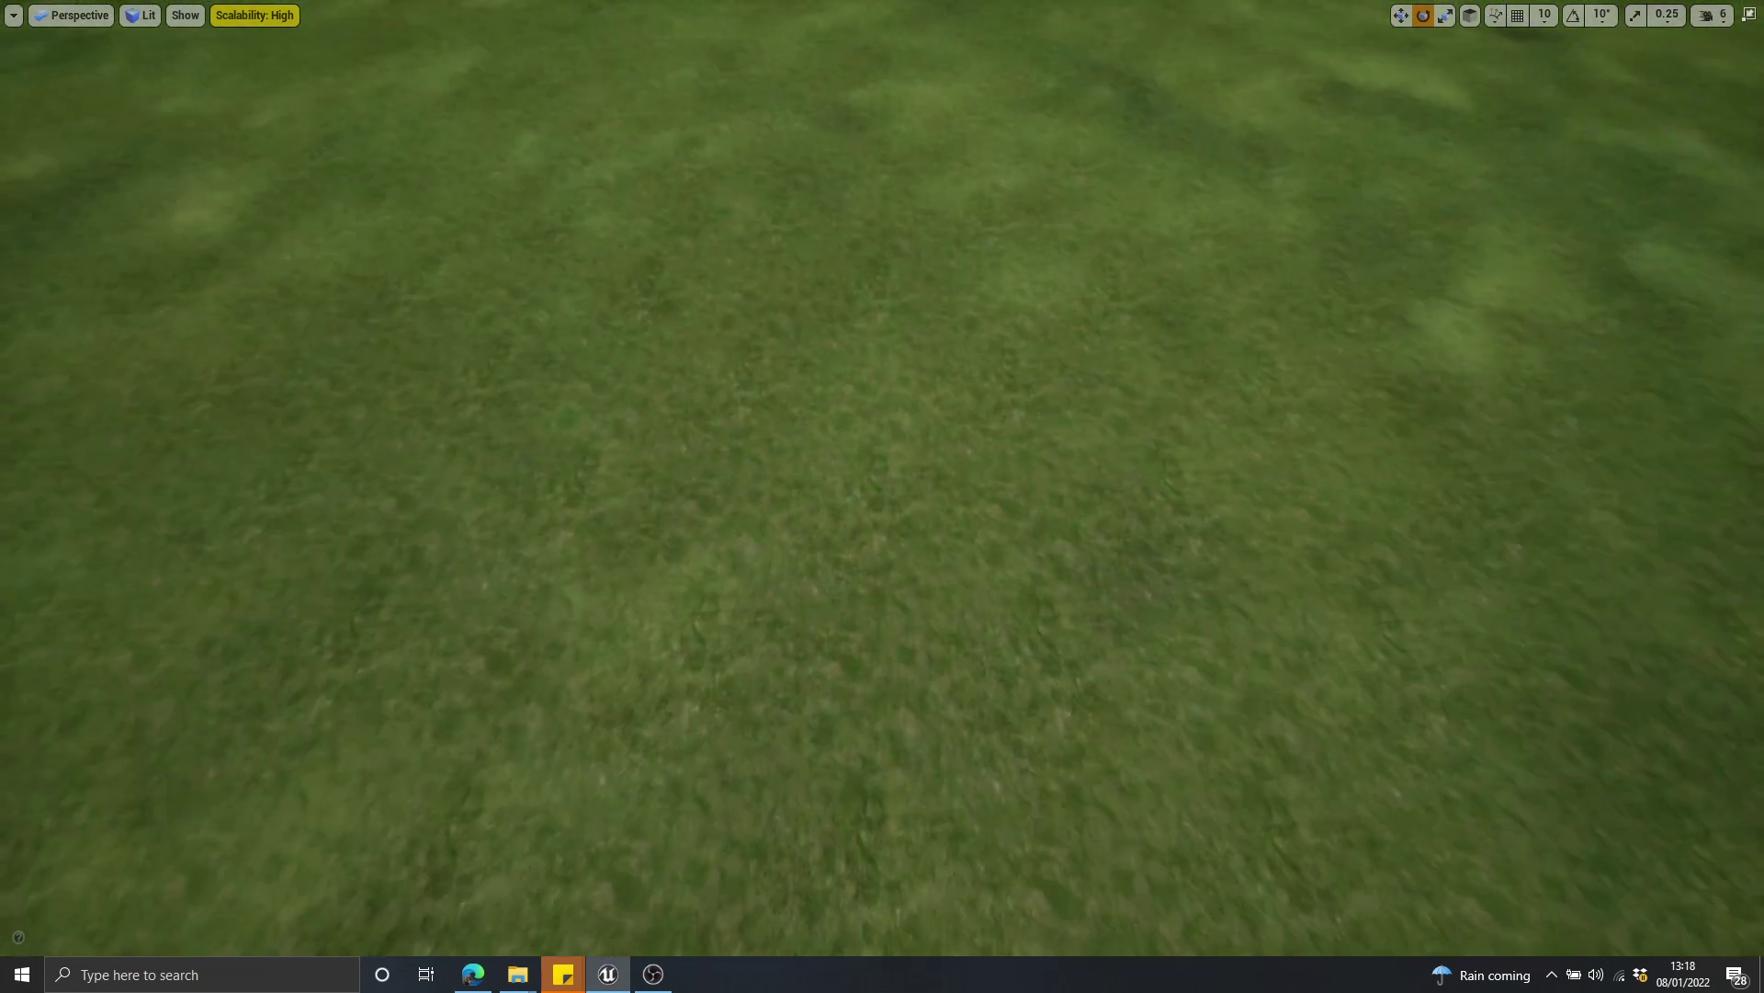
key("w")
key("w")
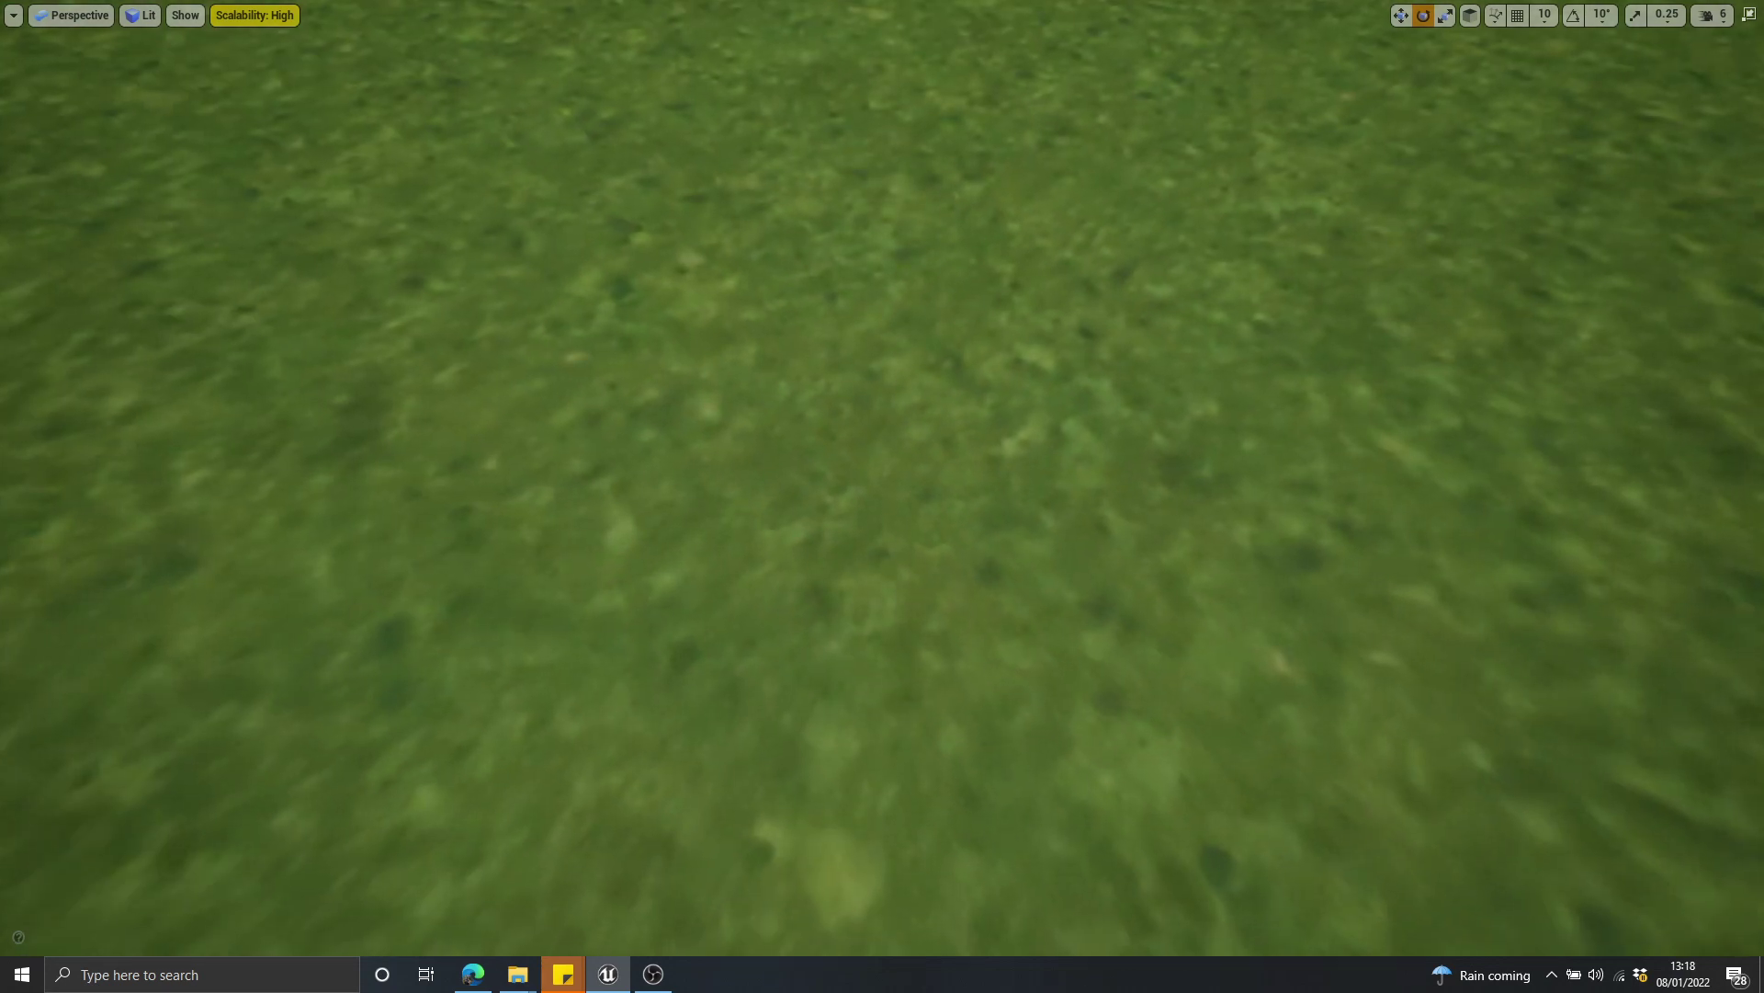
key("w")
key("w")
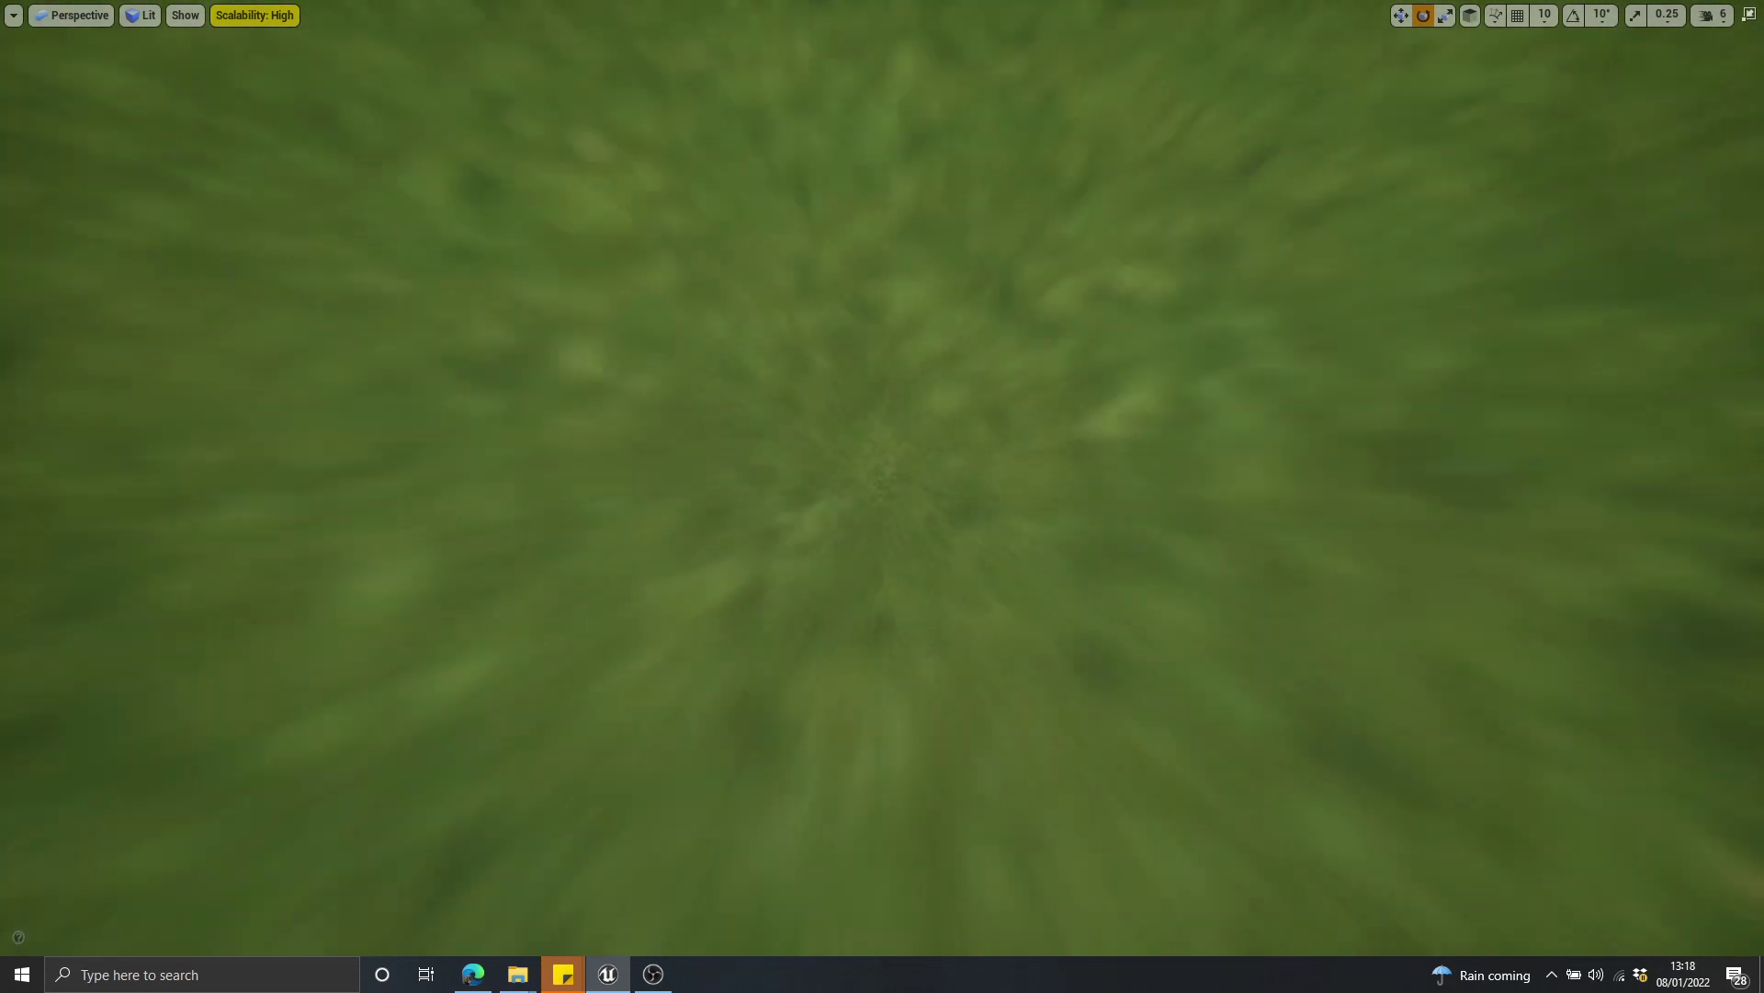
key("w")
key("w")
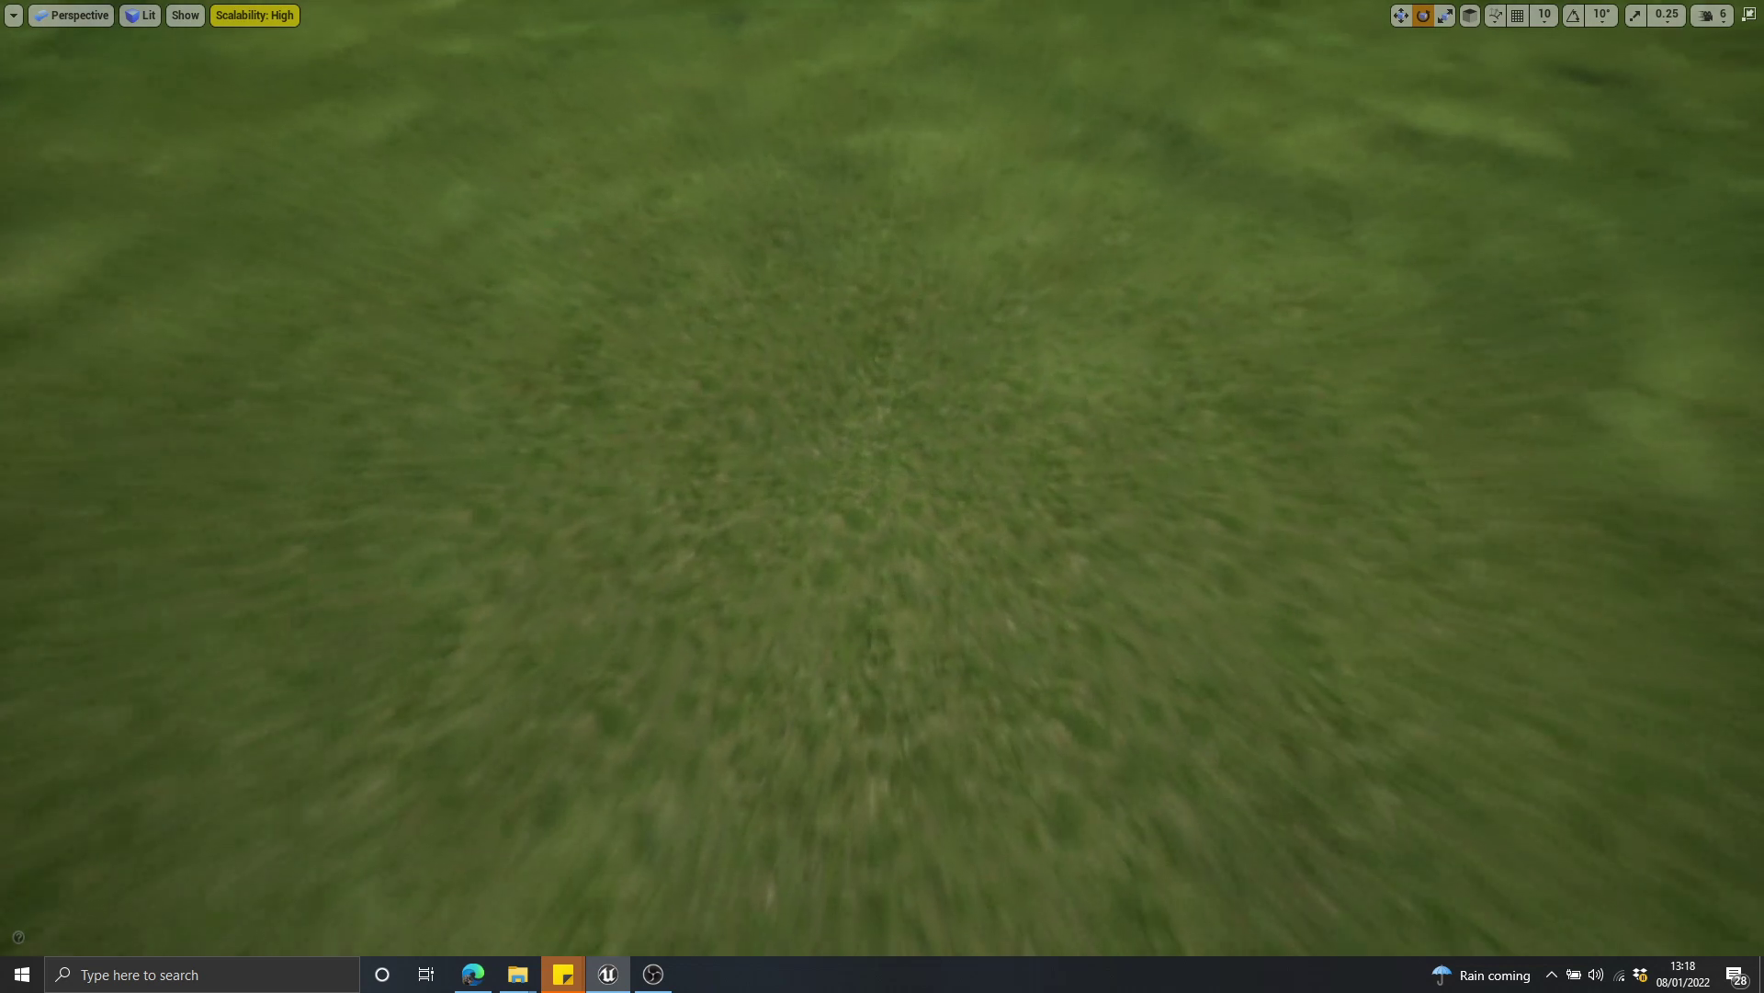
key("w")
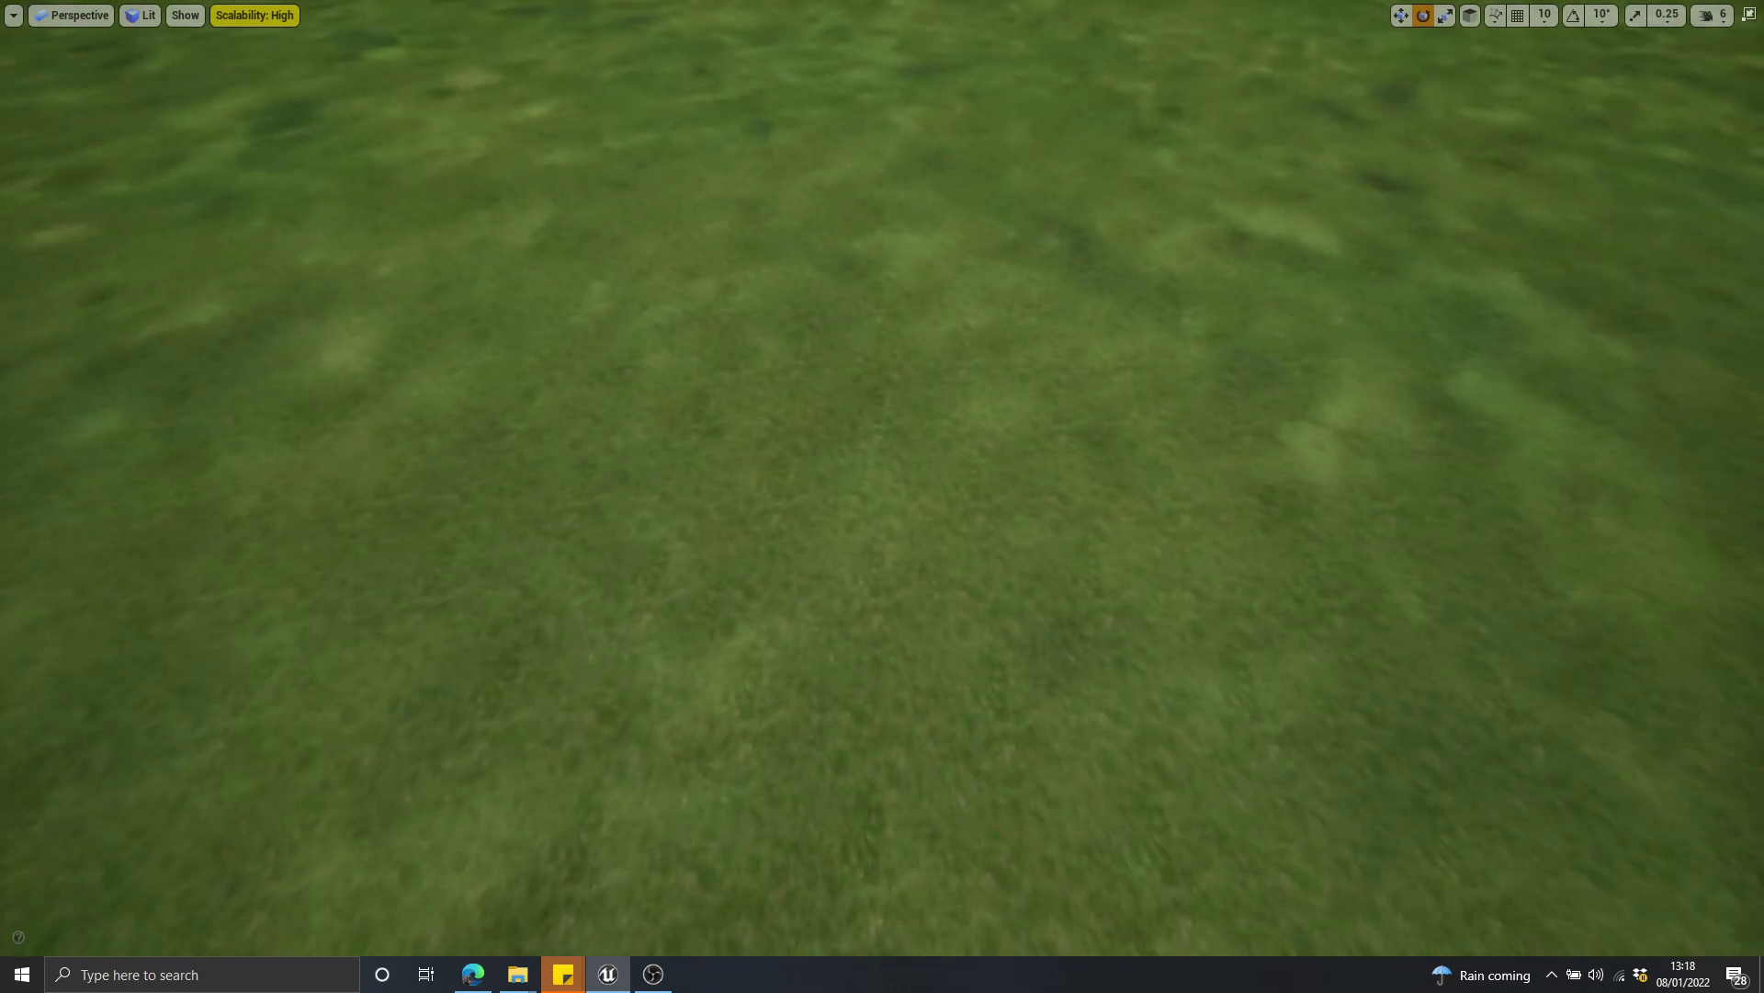
key("w")
right_click_drag(882, 497, 882, 303)
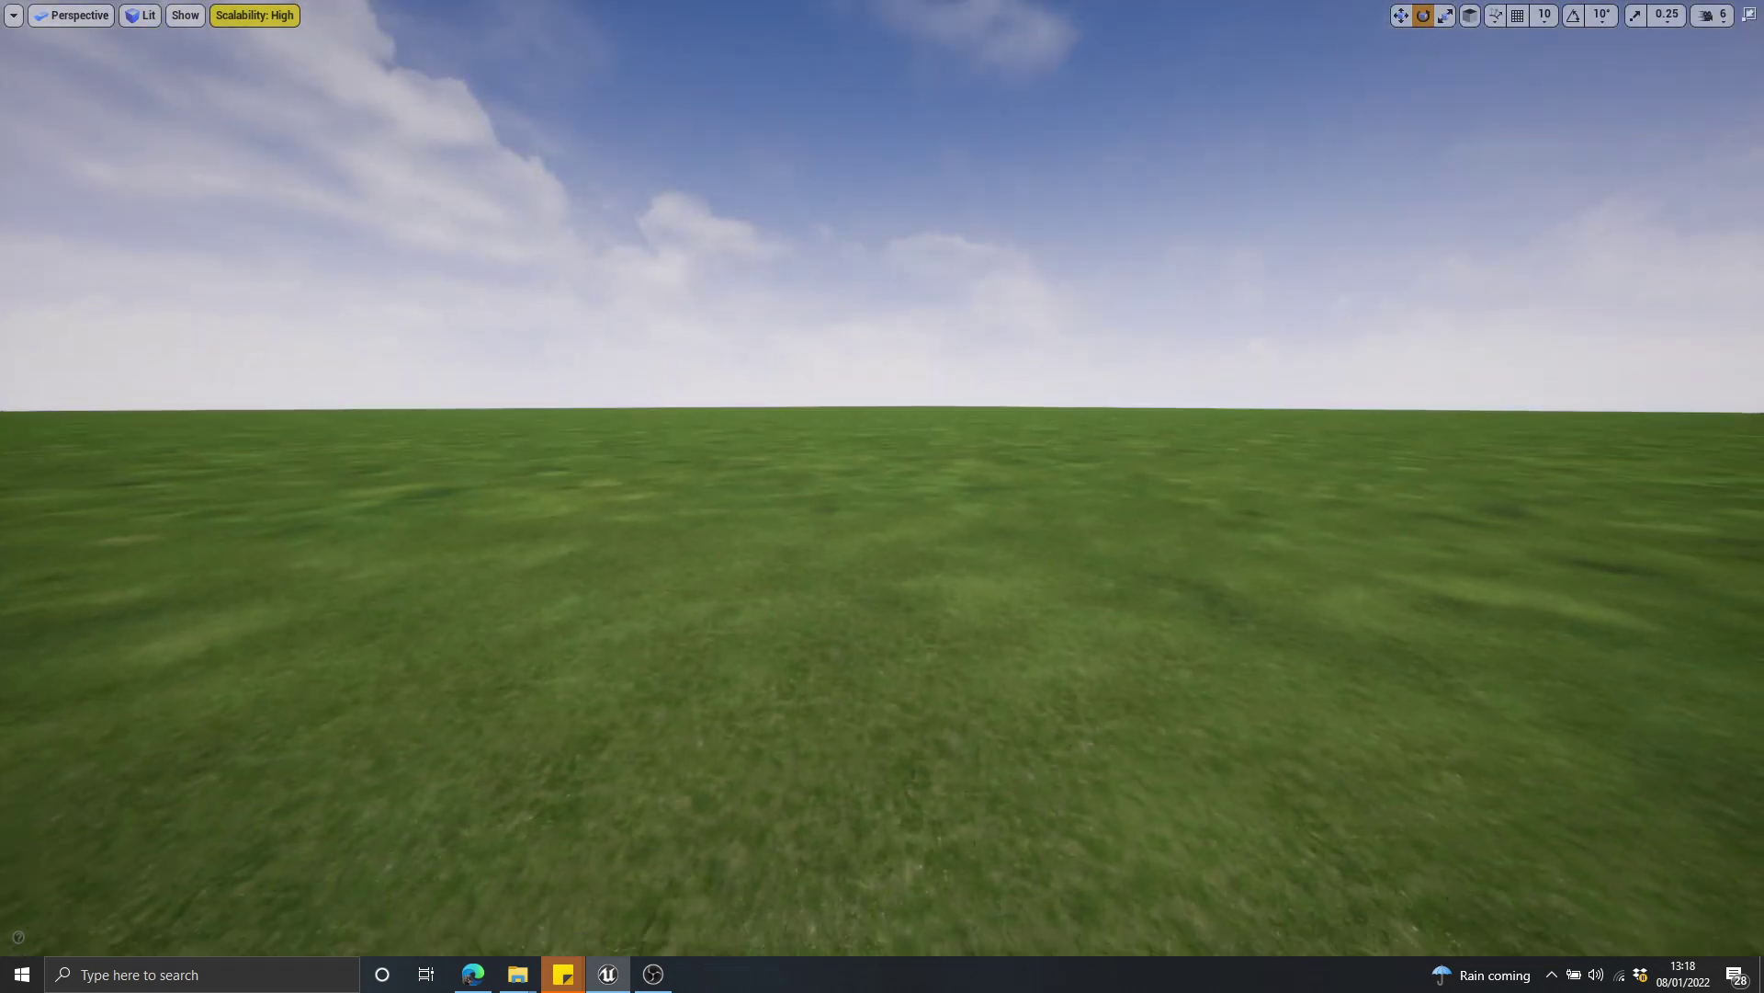
key("w")
right_click_drag(907, 579, 906, 572)
key("w")
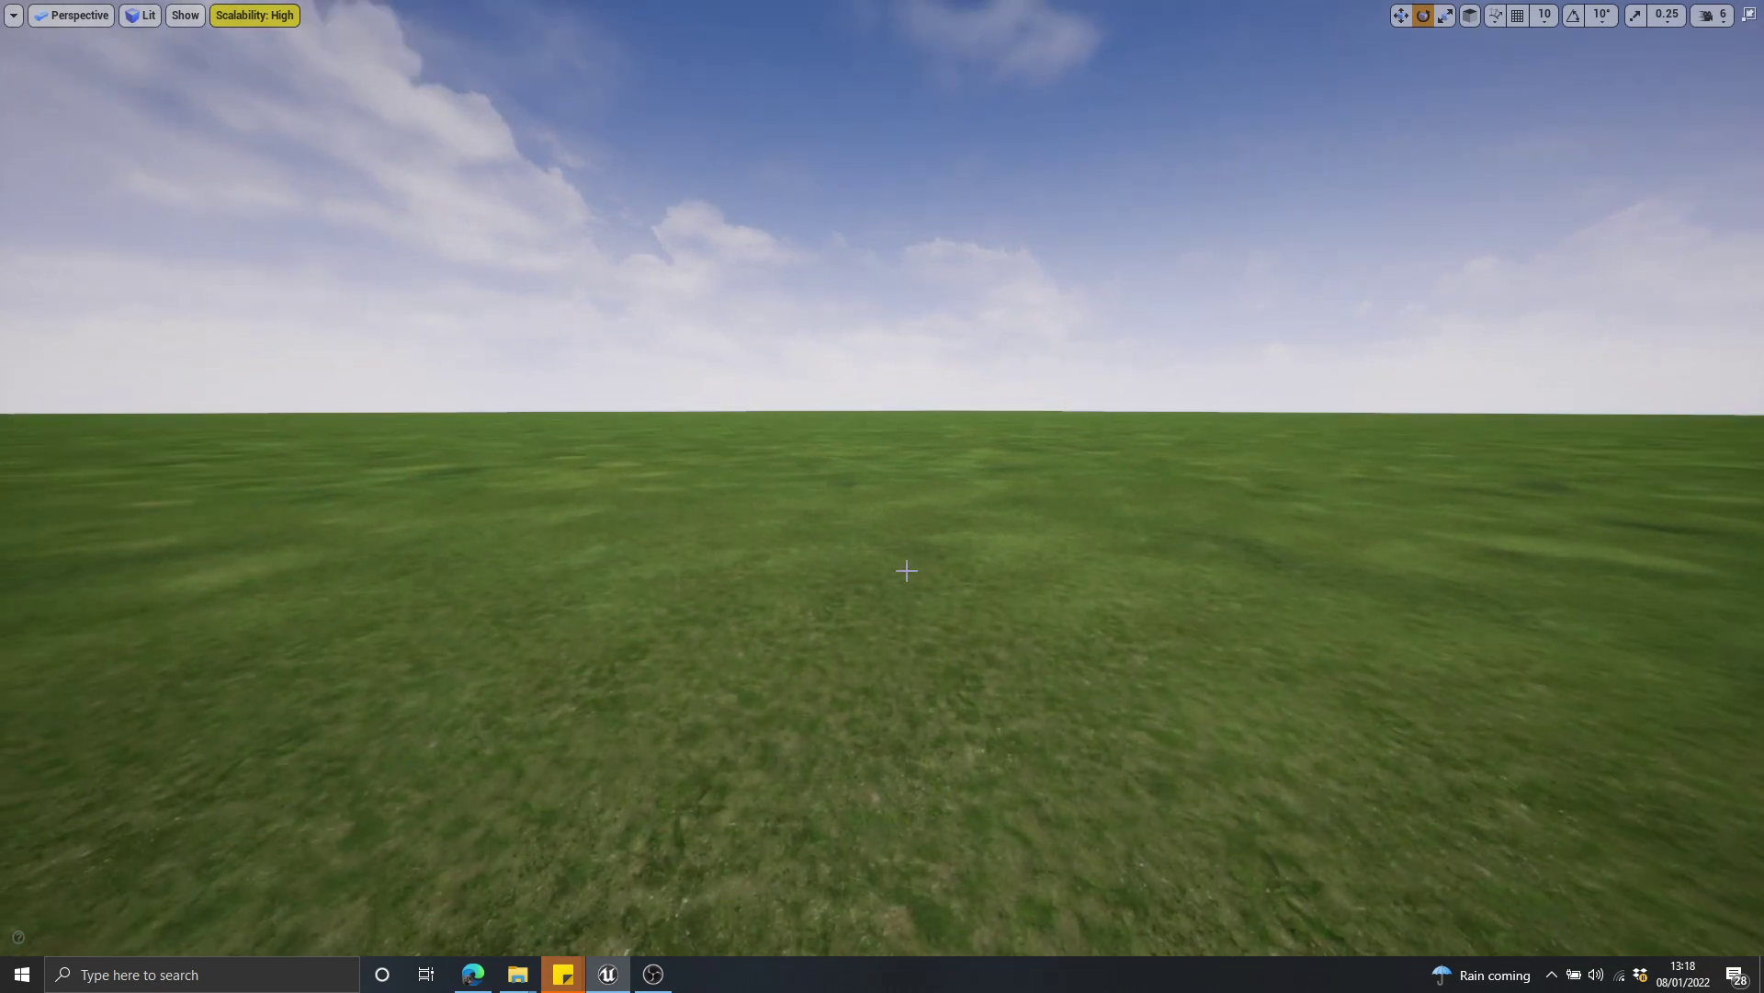
Capture a 1575x954 screenshot region of the viewport and outline a small foreground grass patch in red
key("Print")
mouse_move(167, 50)
left_mouse_down()
mouse_move(1575, 855)
mouse_move(1615, 927)
left_mouse_up()
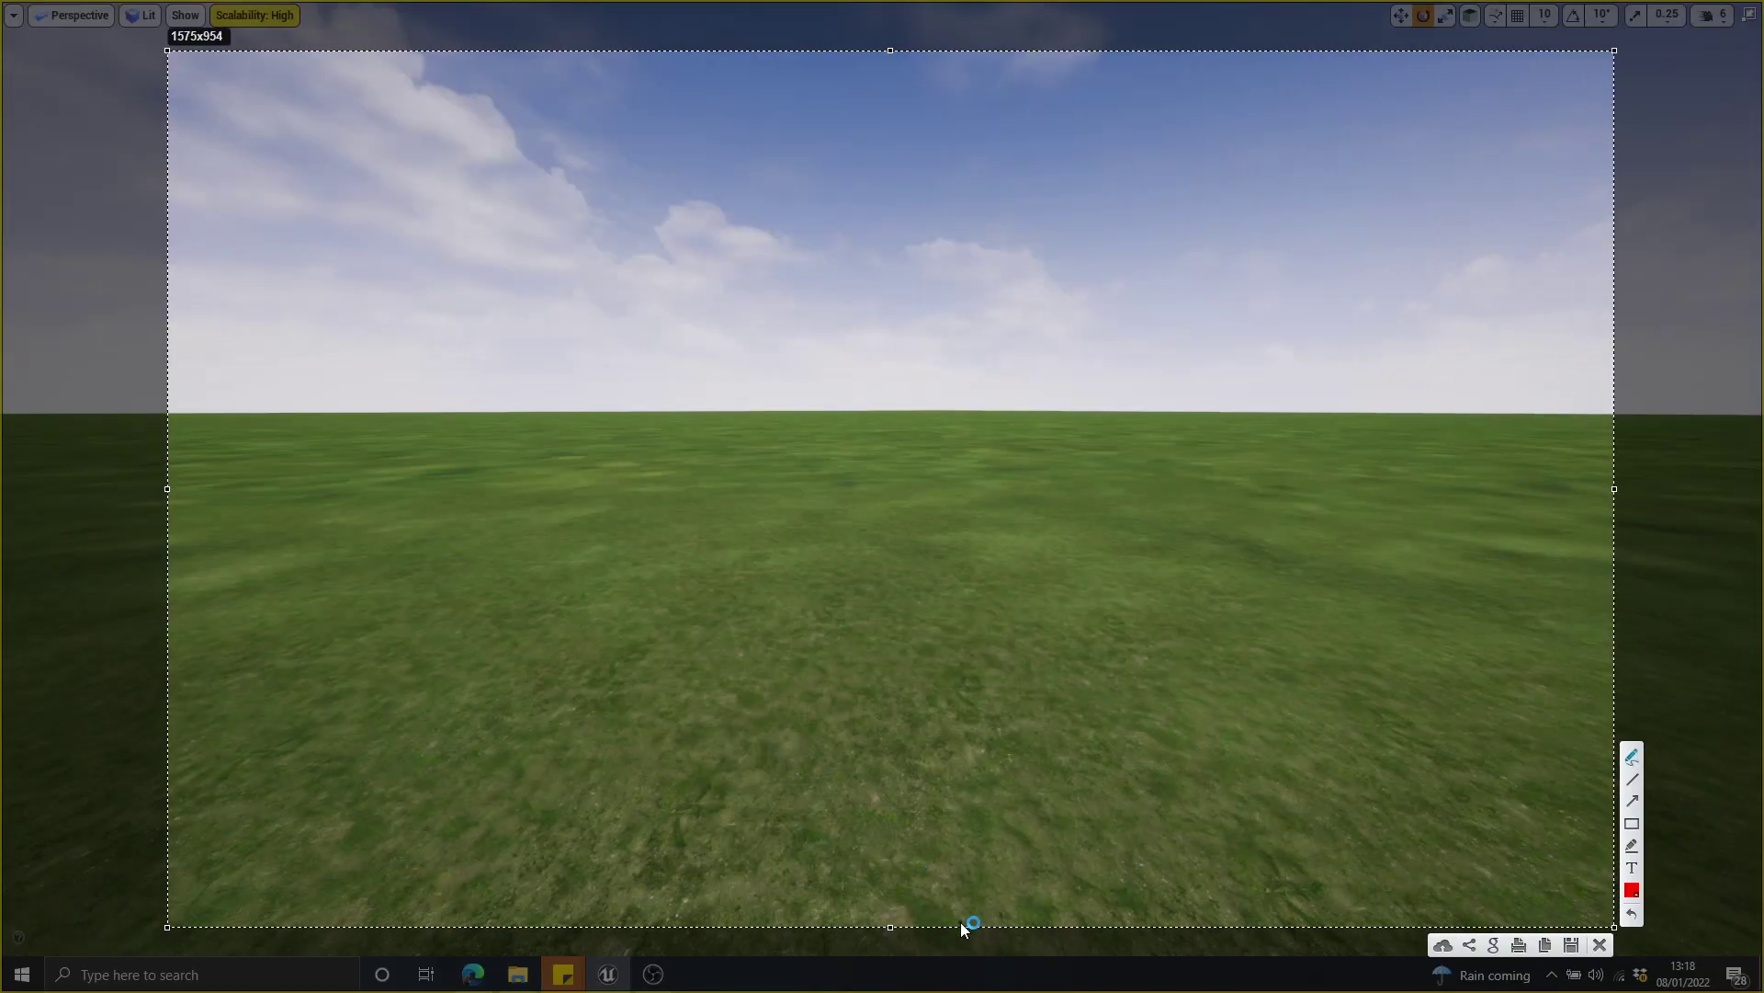
left_click_drag(953, 923, 1138, 921)
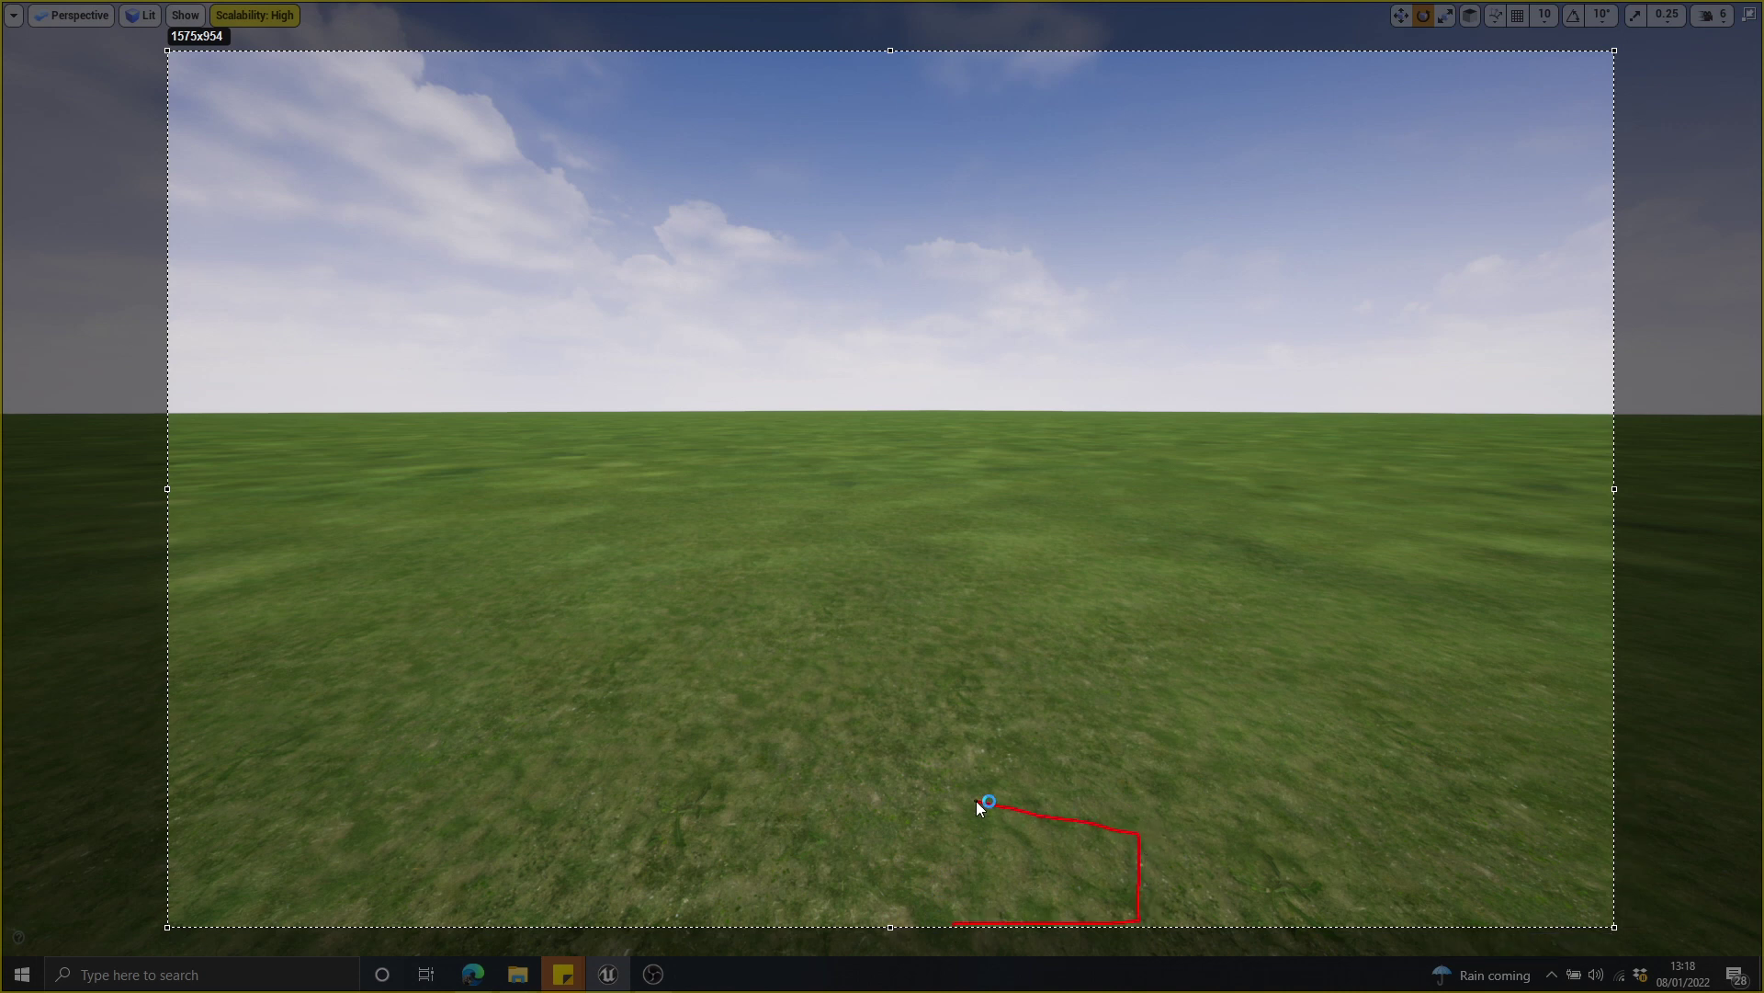
left_click_drag(980, 805, 973, 918)
Finish the red outline around the foreground grass patch, mark a wide arc below the horizon, and dismiss the annotated capture
left_click_drag(1007, 434, 1131, 475)
key("ctrl+z")
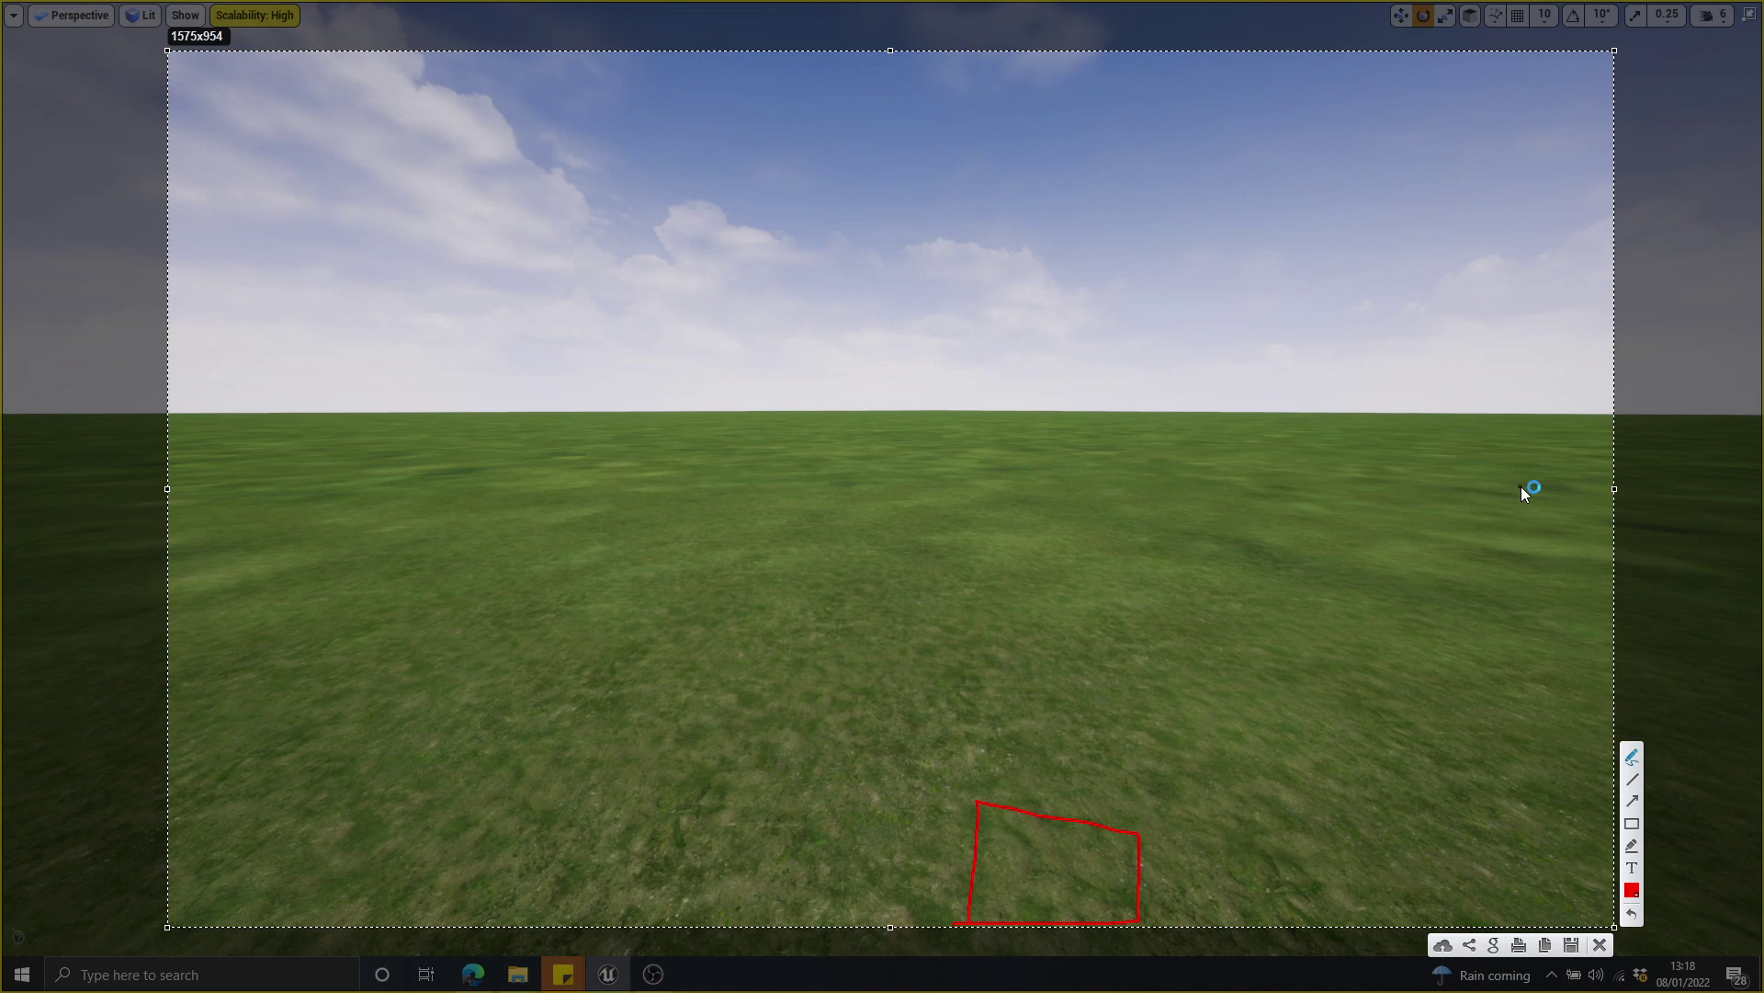
mouse_move(1539, 489)
left_mouse_down()
mouse_move(1228, 443)
mouse_move(474, 489)
left_mouse_up()
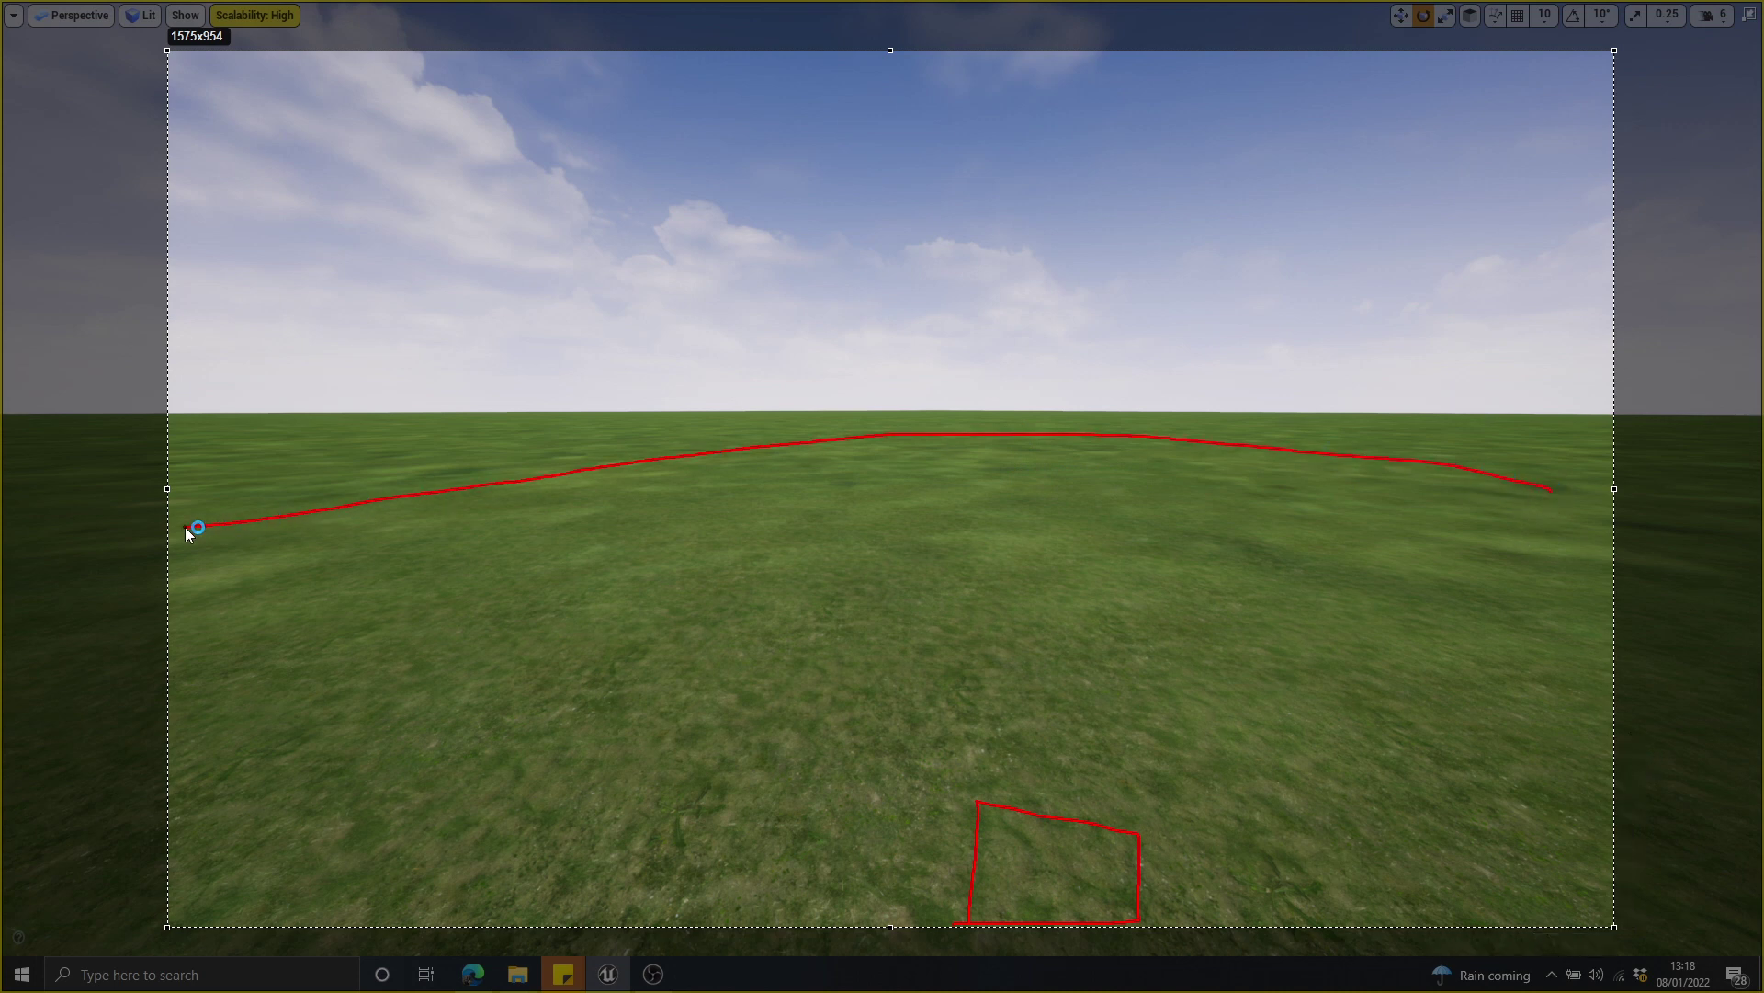
left_click_drag(184, 526, 185, 527)
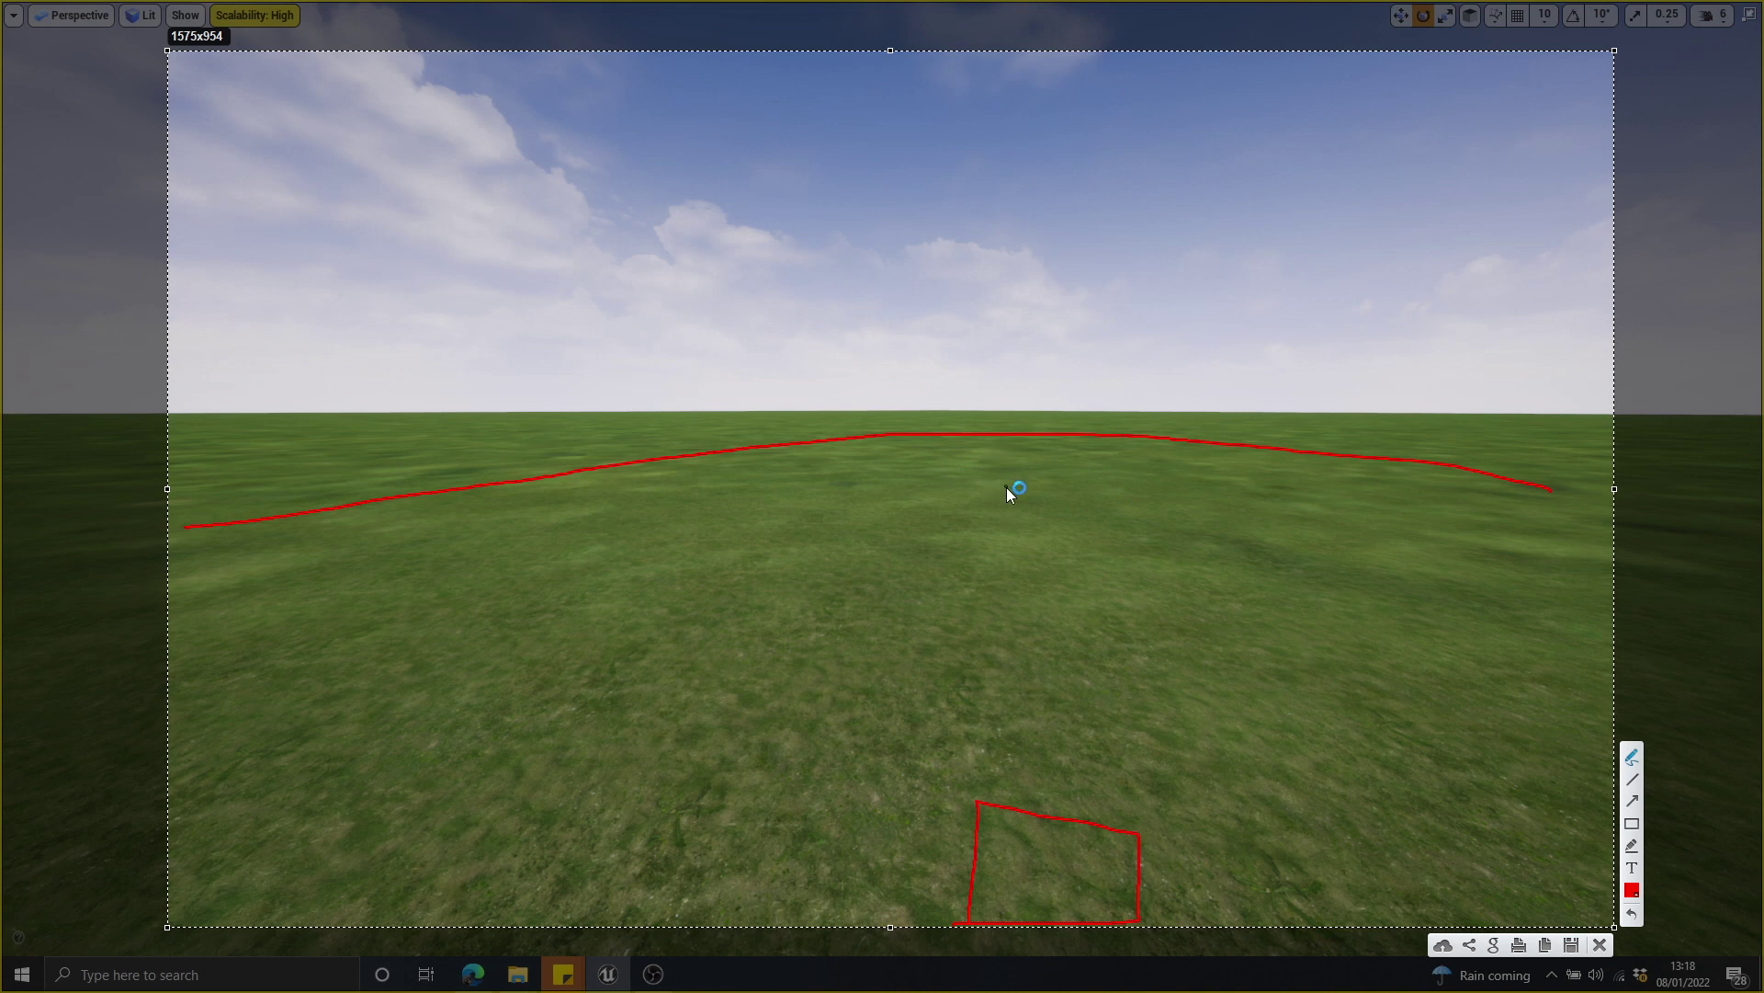
mouse_move(960, 458)
left_mouse_down()
mouse_move(963, 498)
mouse_move(1036, 497)
left_mouse_up()
mouse_move(970, 503)
left_mouse_down()
mouse_move(978, 520)
mouse_move(1011, 491)
left_mouse_up()
left_click_drag(1039, 741, 1048, 643)
key("Escape")
Set the camera speed to 3 and examine how the M_DistanceBlend grass changes between foreground and distance while flying low
mouse_move(1386, 739)
right_mouse_down()
mouse_move(1385, 786)
mouse_move(1415, 743)
mouse_move(1389, 745)
right_mouse_up()
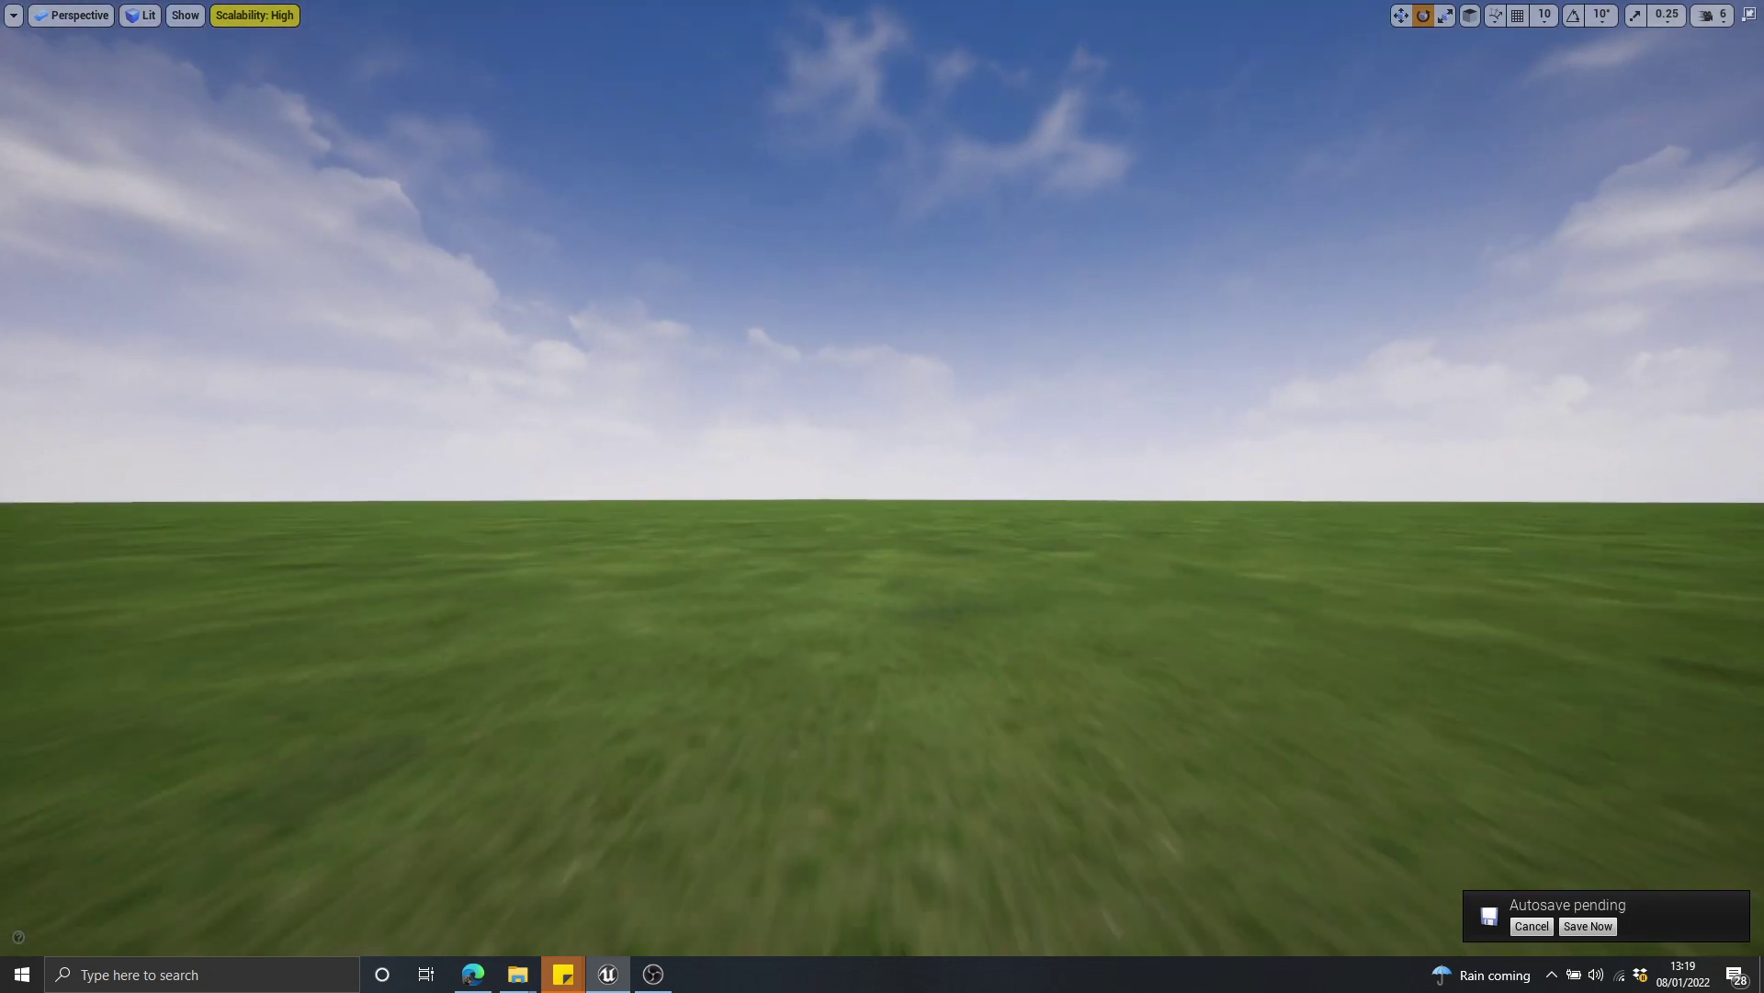
right_click_drag(1308, 354, 1307, 355)
left_click(1710, 15)
left_click_drag(1695, 59, 1637, 59)
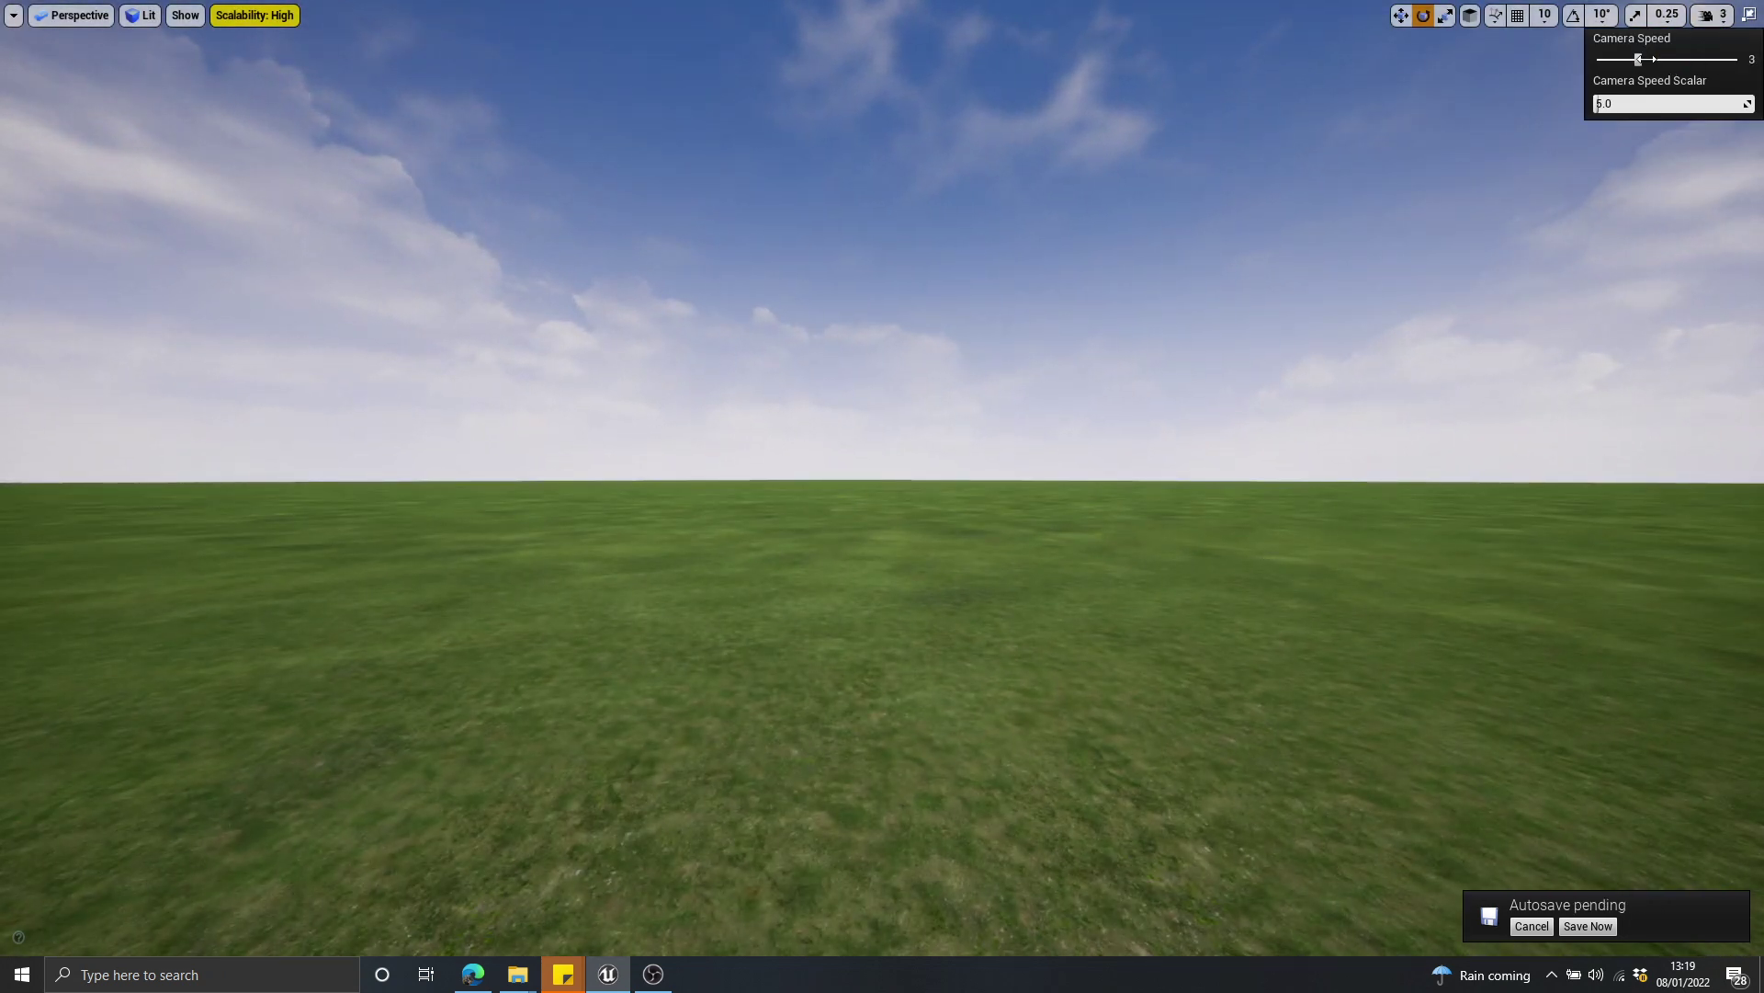
right_click_drag(1151, 397, 1156, 397)
key("w")
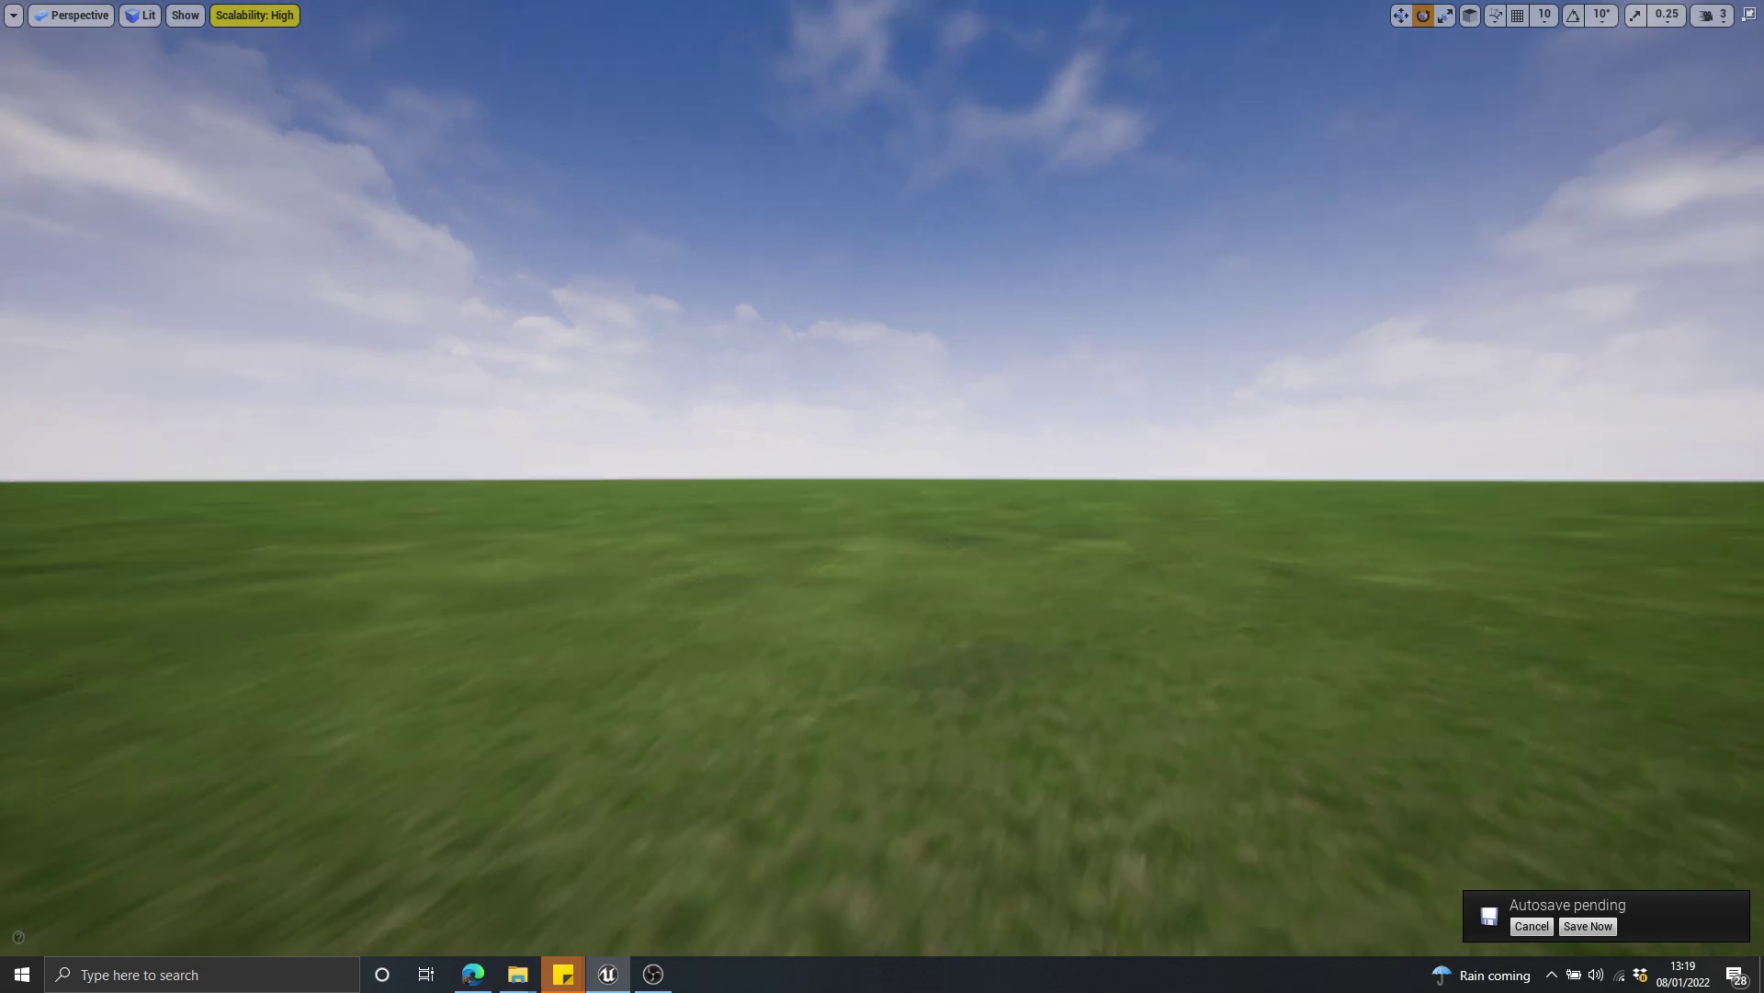
right_click_drag(1308, 355, 1308, 354)
key("w")
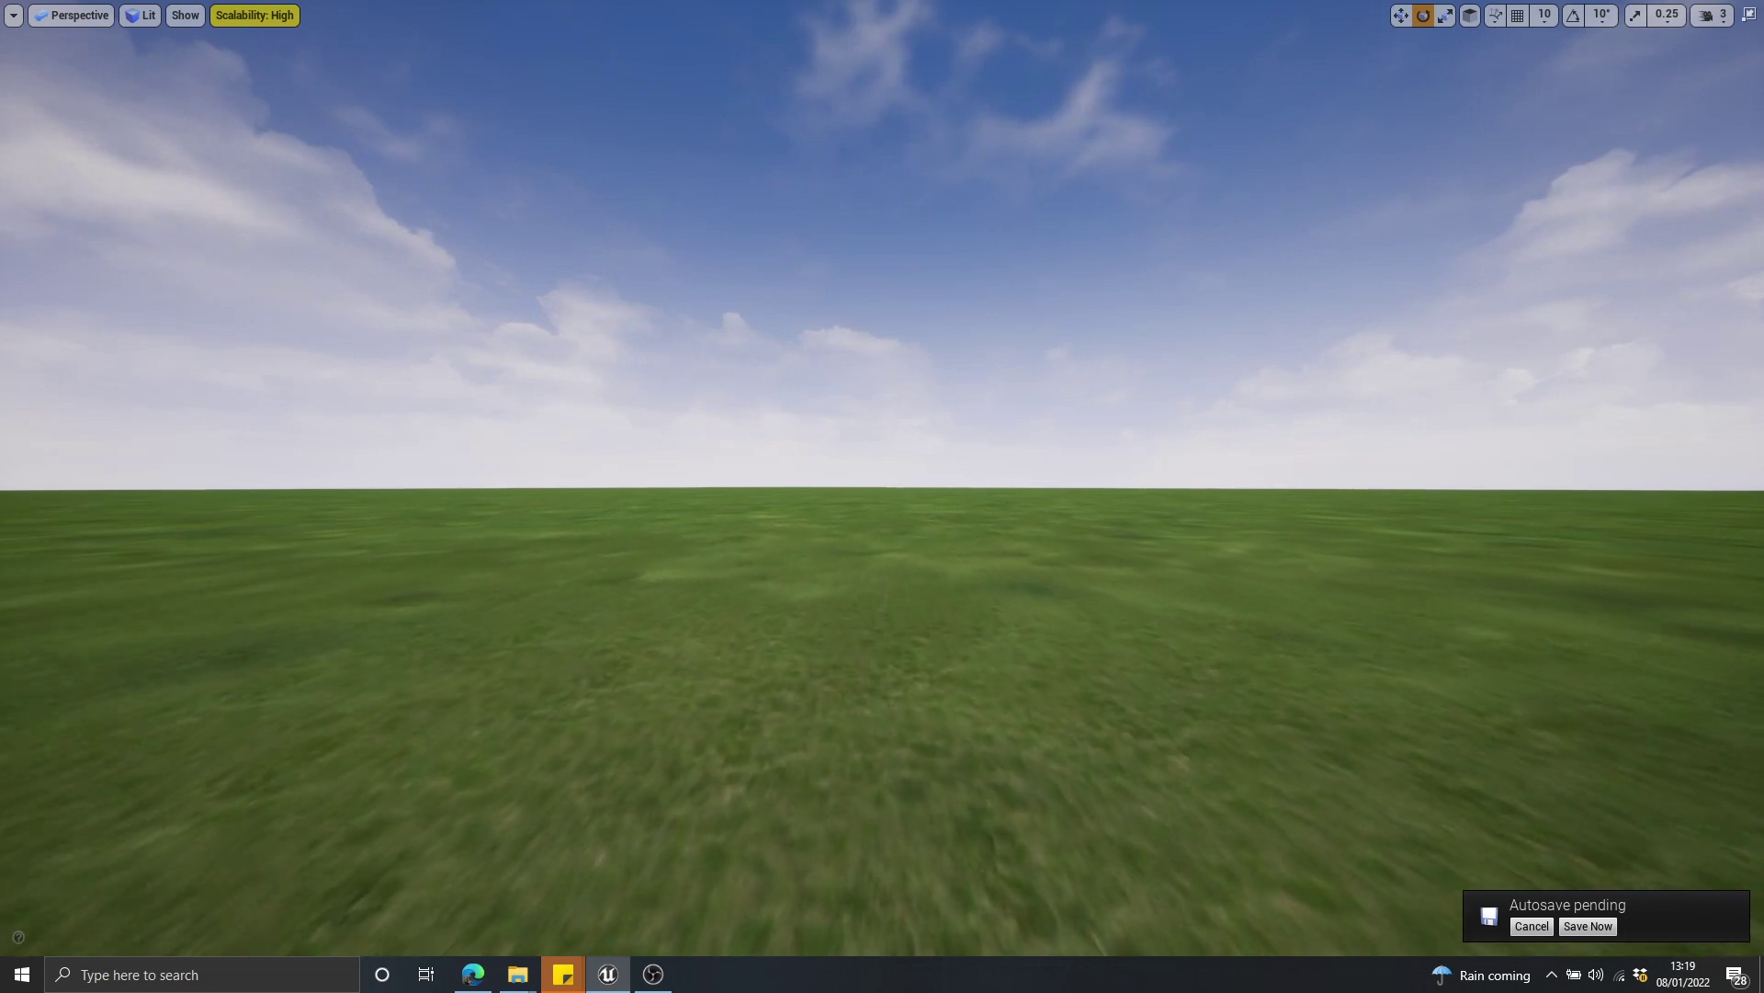
right_click_drag(1452, 786, 1452, 786)
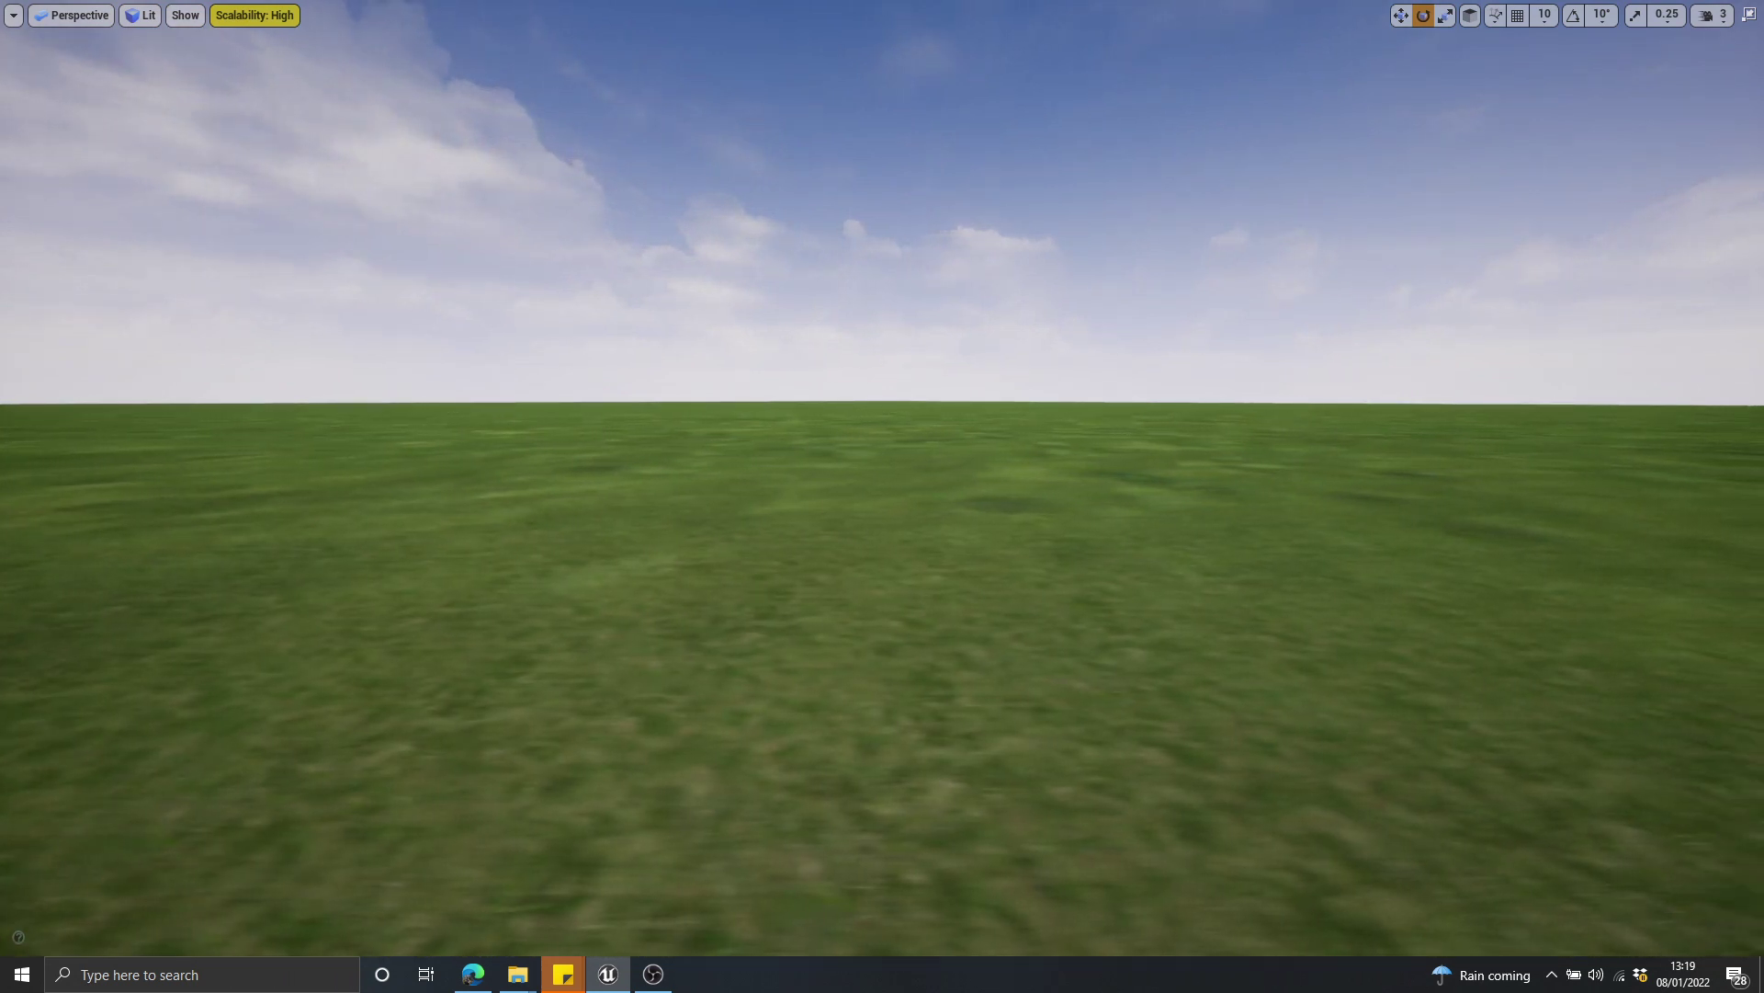
right_click_drag(1452, 785, 1452, 786)
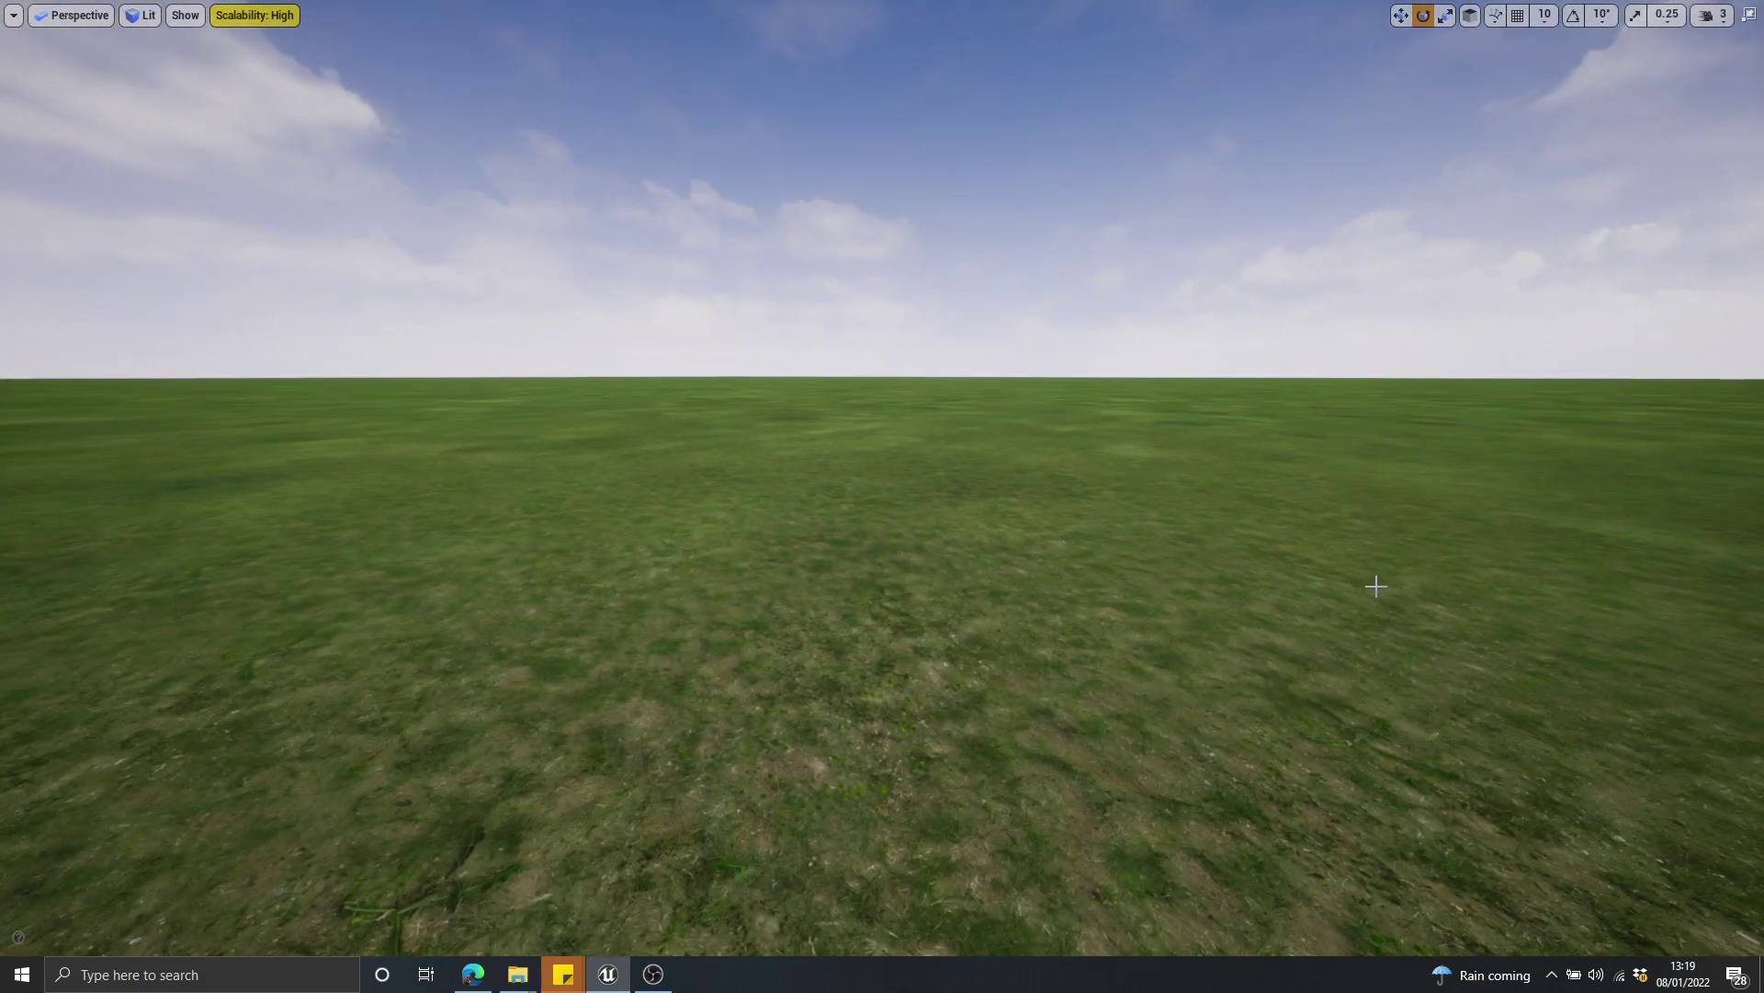
right_click_drag(1367, 585, 1206, 450)
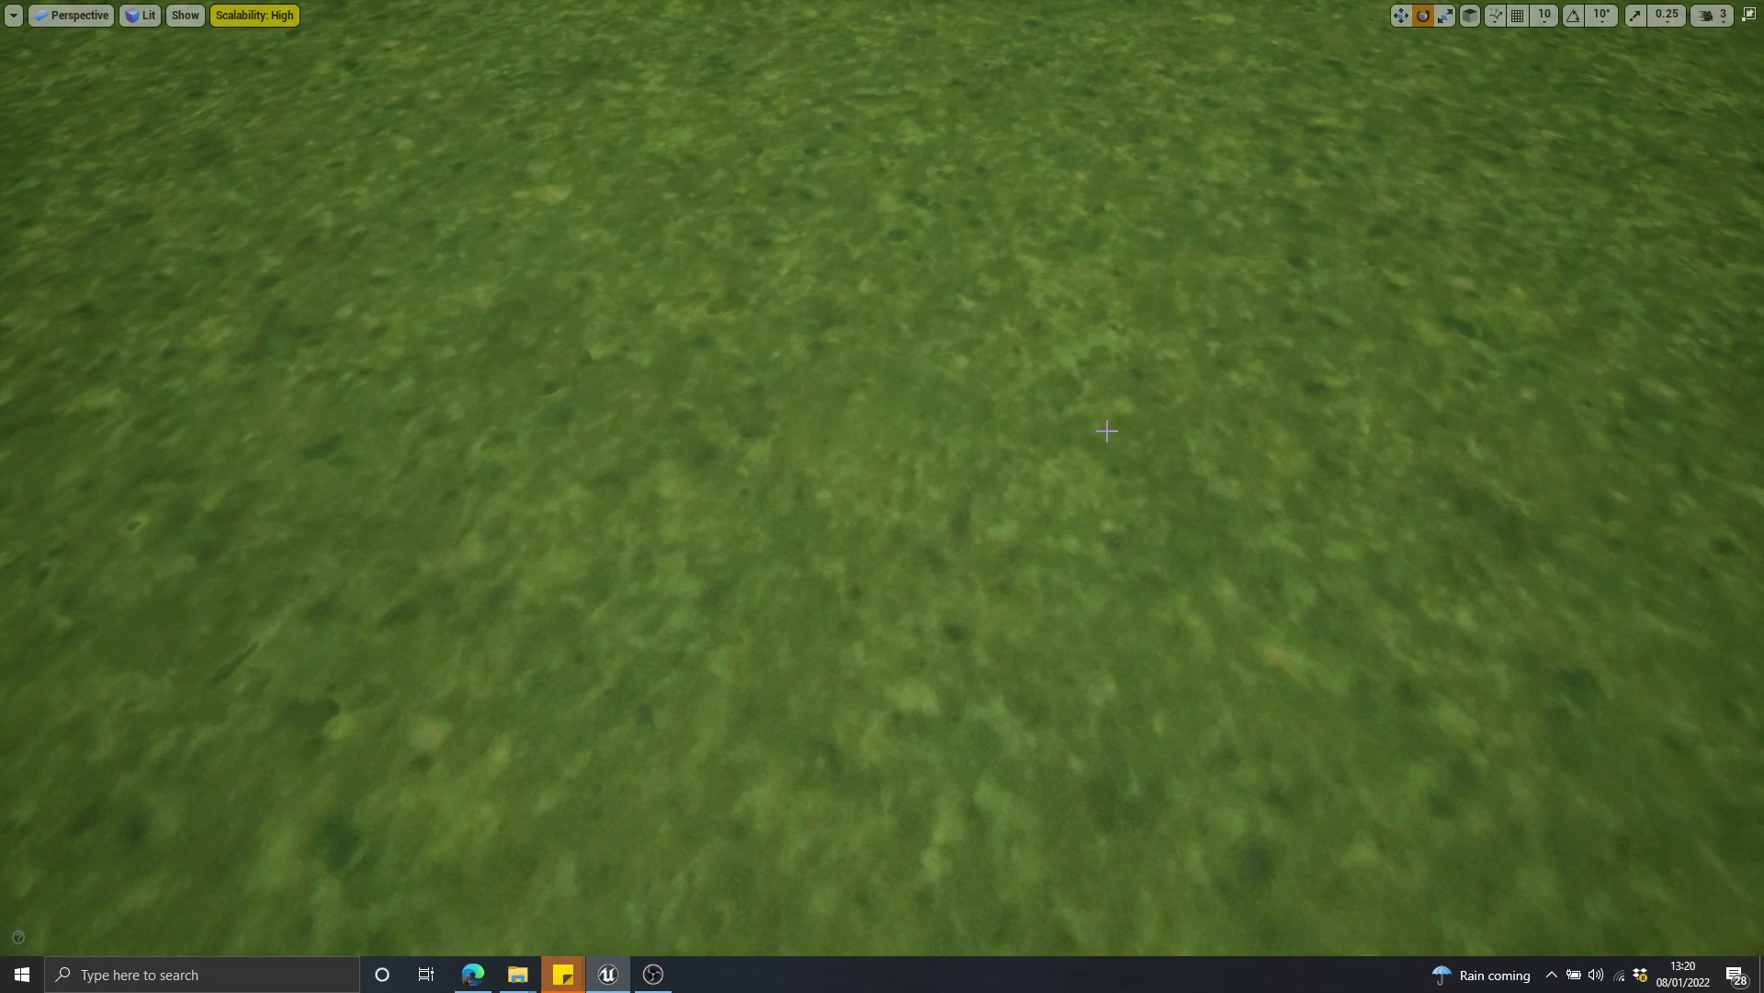
Examine the grass texture close up and across the ground toward the landscape's far corner
right_click_drag(882, 497, 1158, 257)
key("w")
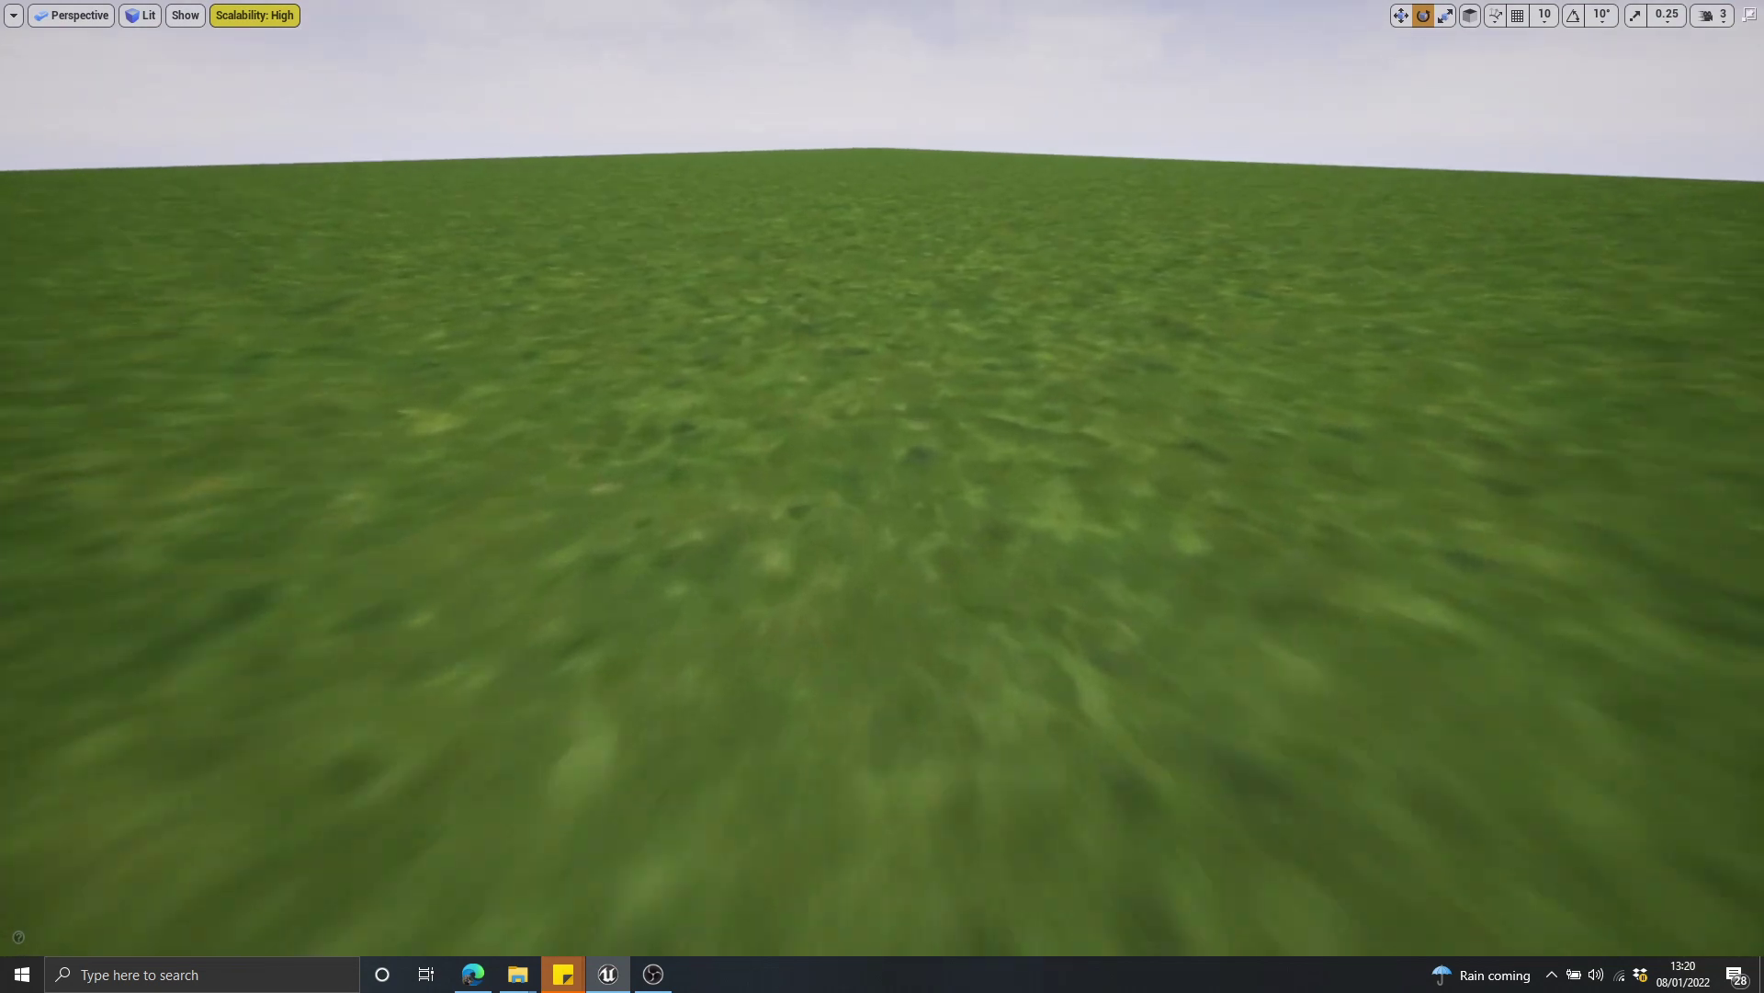
right_click_drag(882, 496, 883, 543)
right_click_drag(882, 345, 882, 262)
Exit the full-size viewport and review the M_DistanceBlend node graph leading into its Base Color and Normal inputs
key("F11")
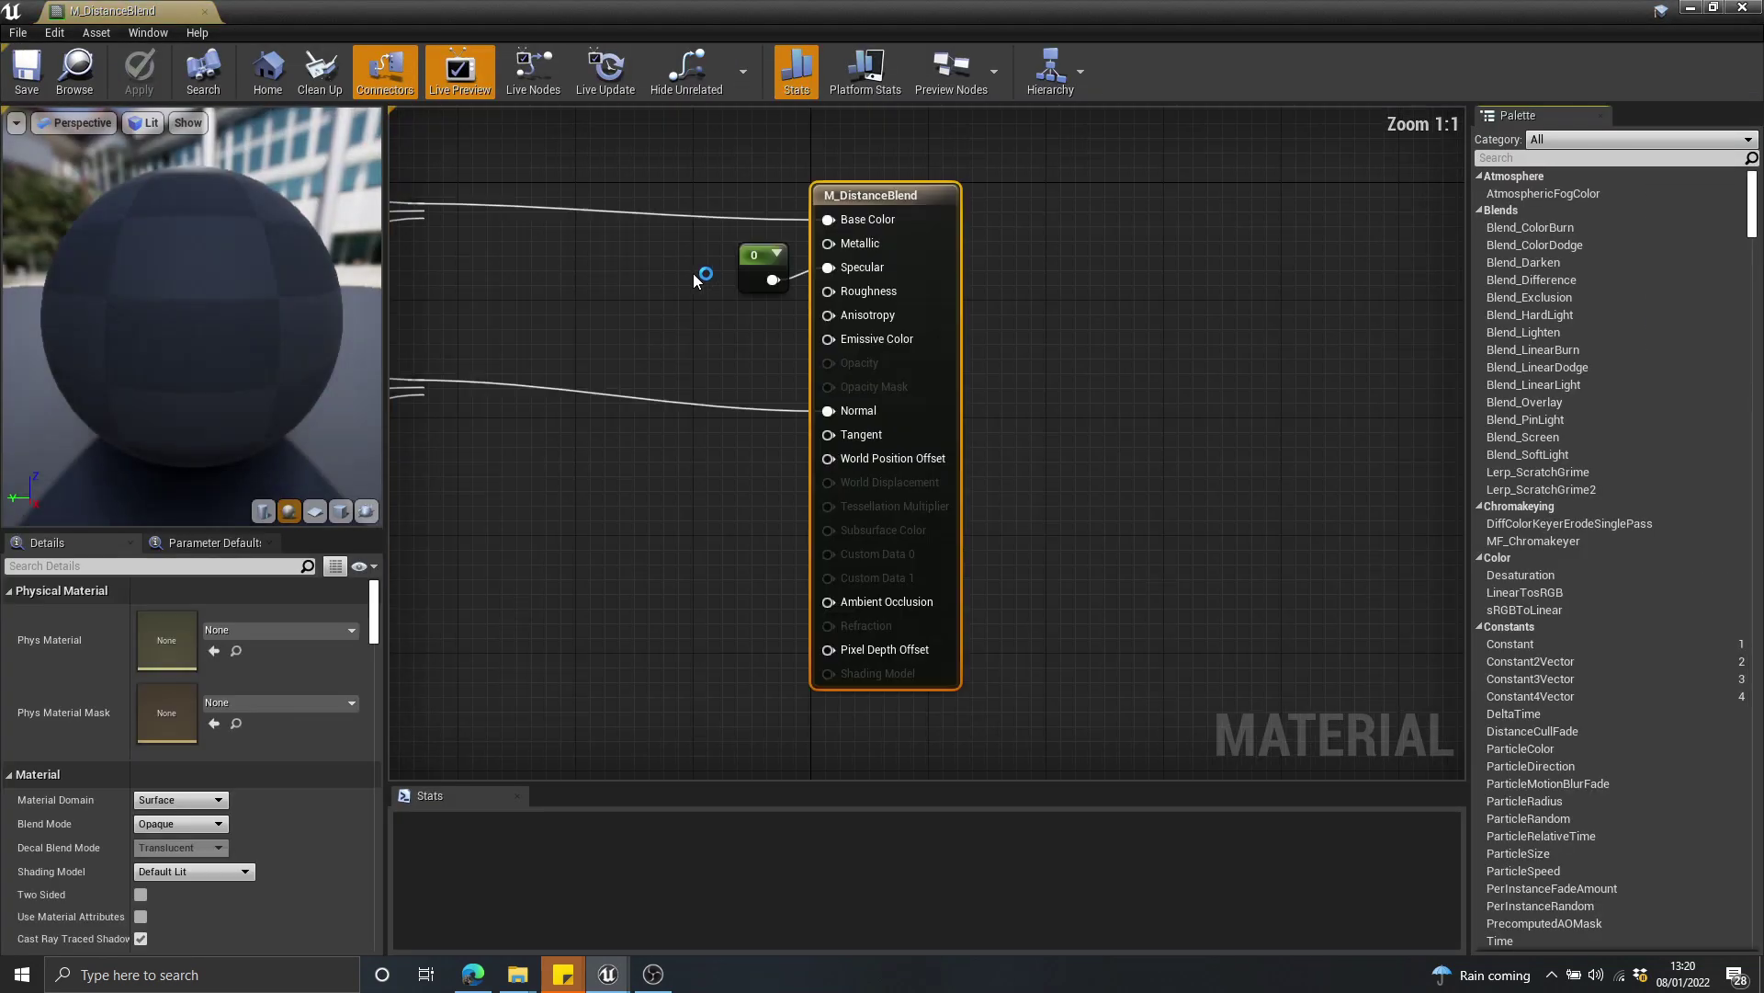
right_click_drag(697, 279, 1153, 339)
scroll(1154, 338, "down", 3)
scroll(884, 506, "down", 2)
right_click_drag(884, 506, 1070, 276)
scroll(902, 436, "up", 5)
left_click(908, 440)
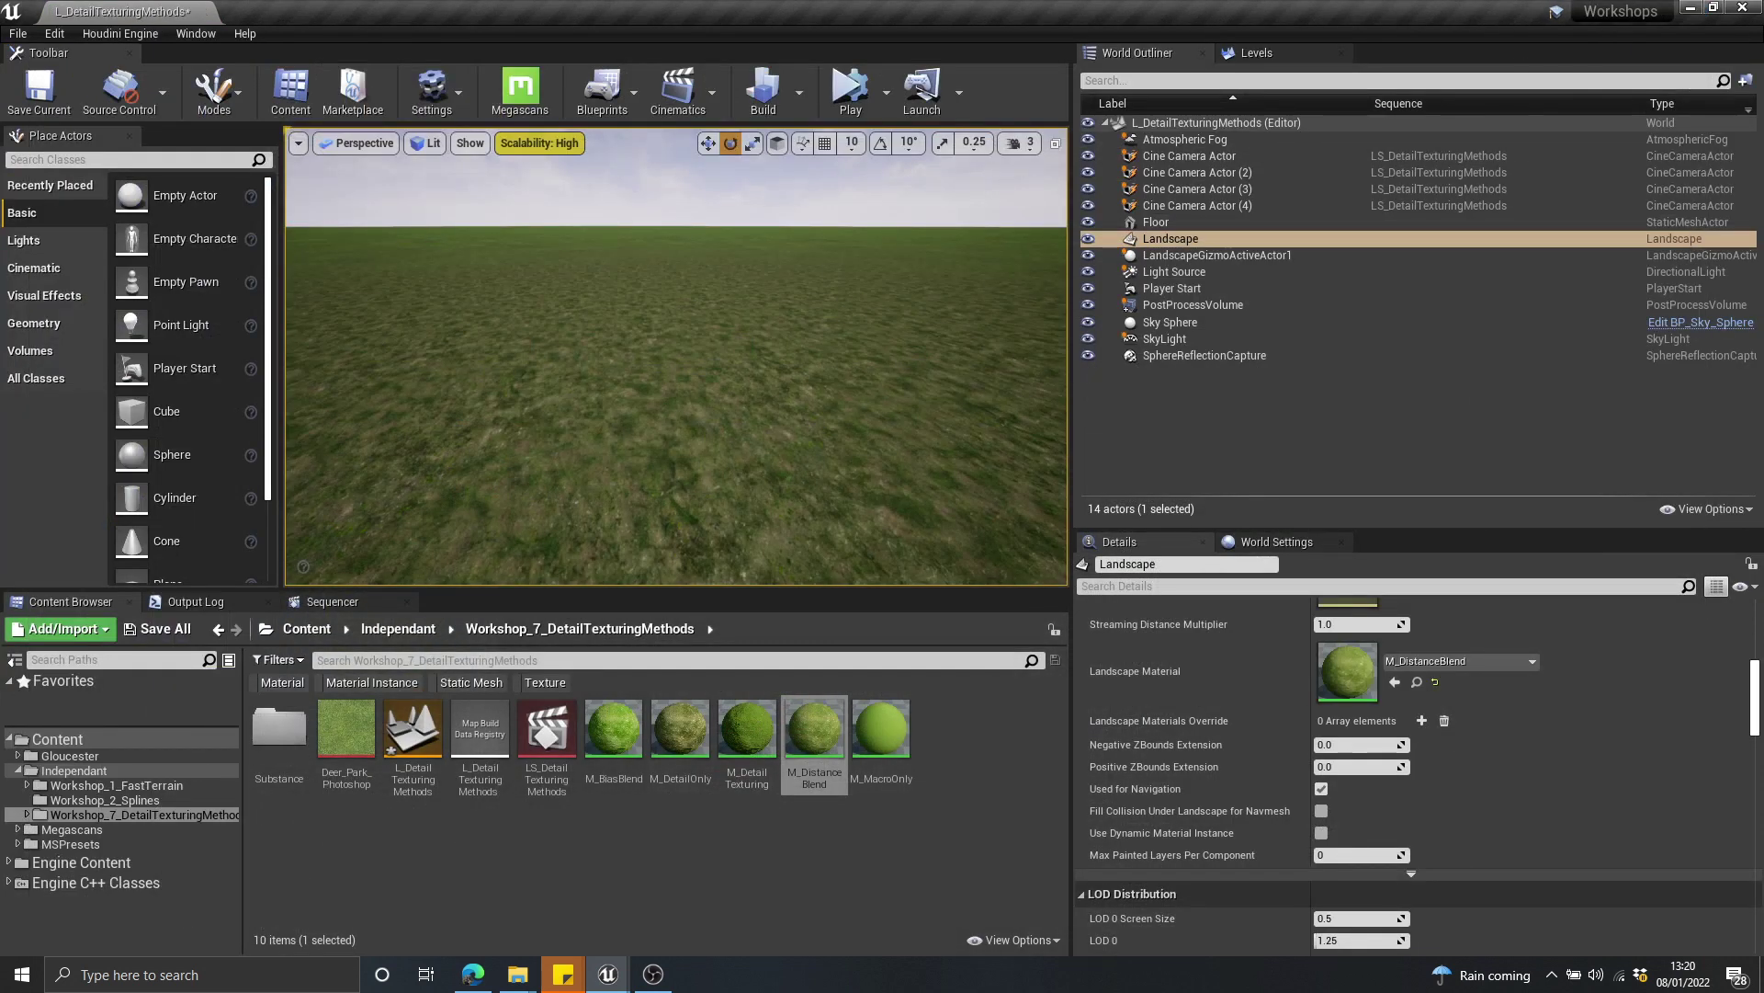
Examine the M_DistanceBlend grass in the full-size viewport, flying forward at low height and varying the viewing angle
mouse_move(847, 299)
right_mouse_down()
mouse_move(846, 327)
mouse_move(846, 274)
right_mouse_up()
key("F11")
key("w")
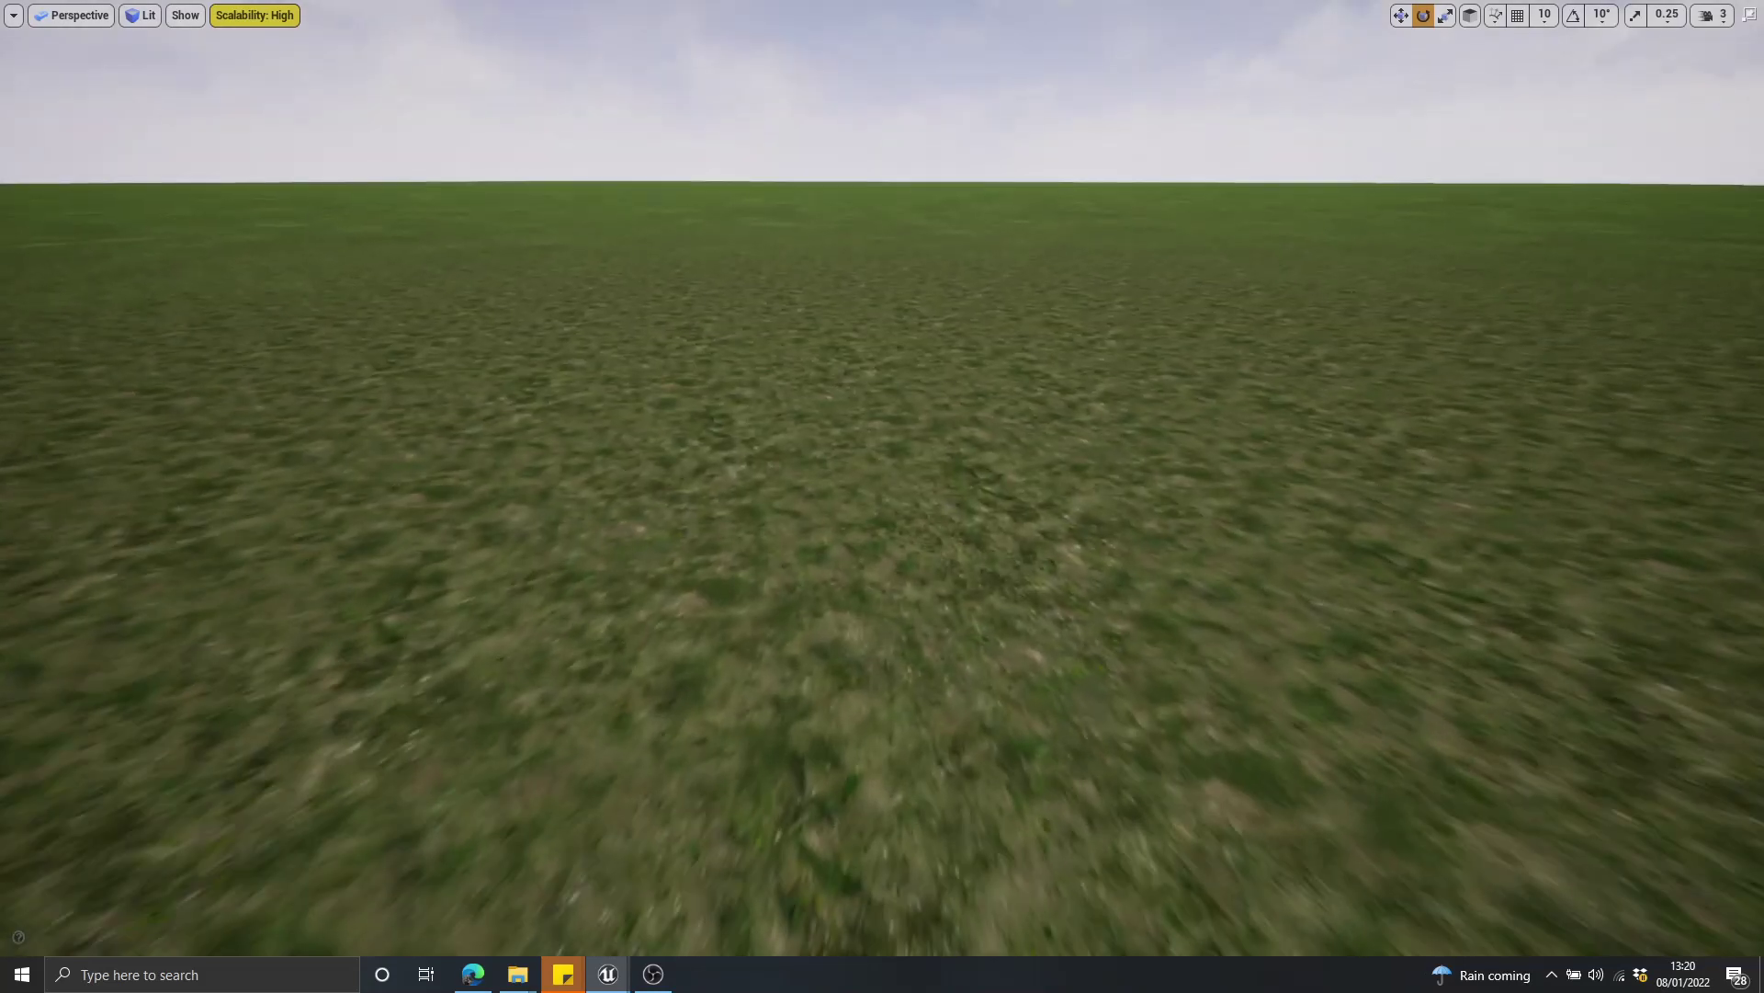
right_click_drag(1046, 316, 1046, 296)
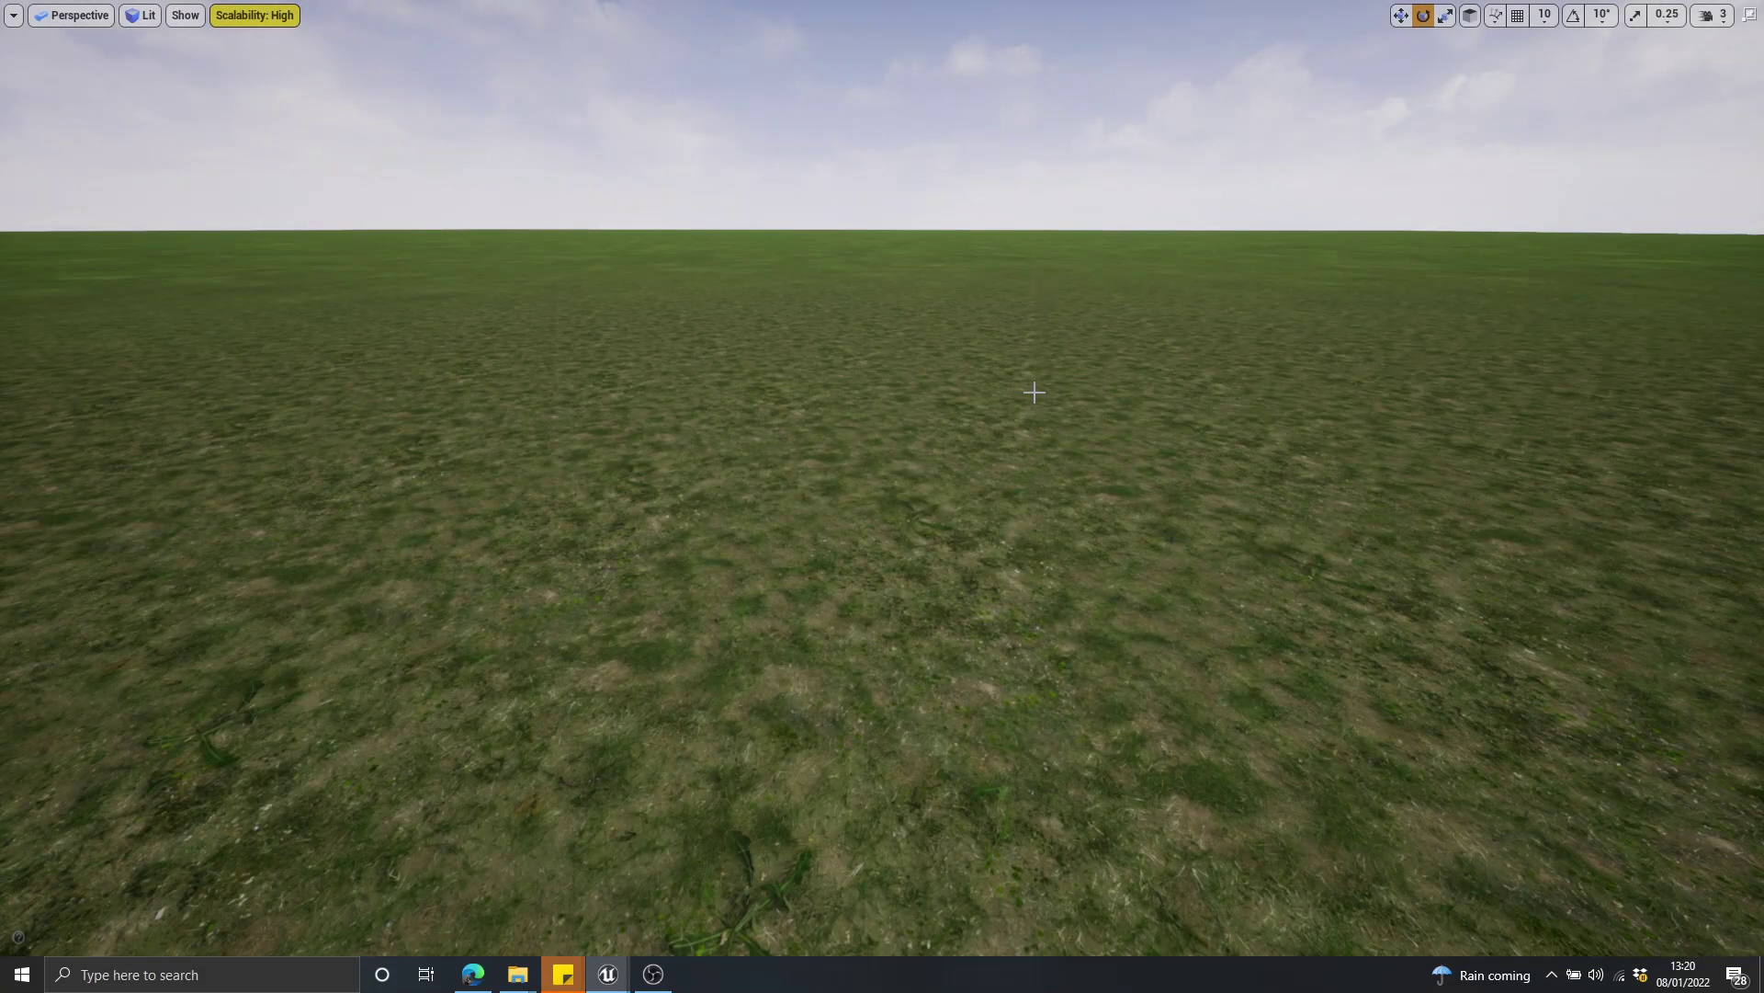
key("w")
right_click_drag(1035, 392, 1034, 336)
key("w")
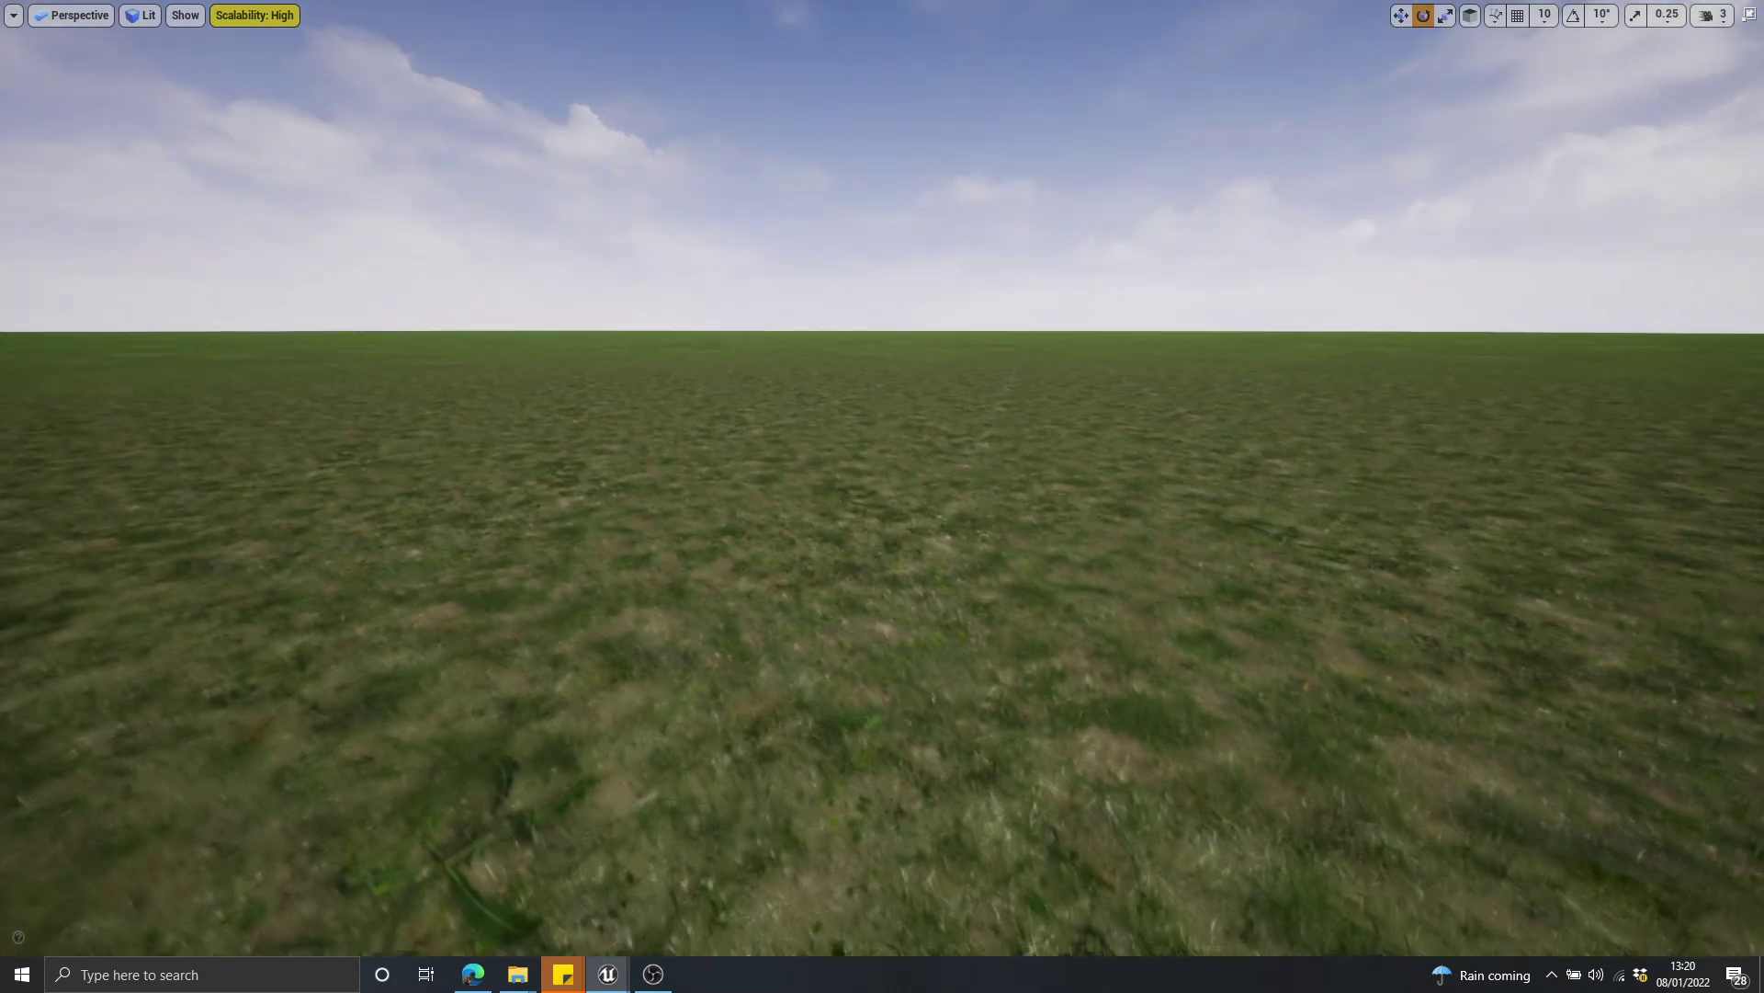
right_click_drag(1167, 388, 1167, 426)
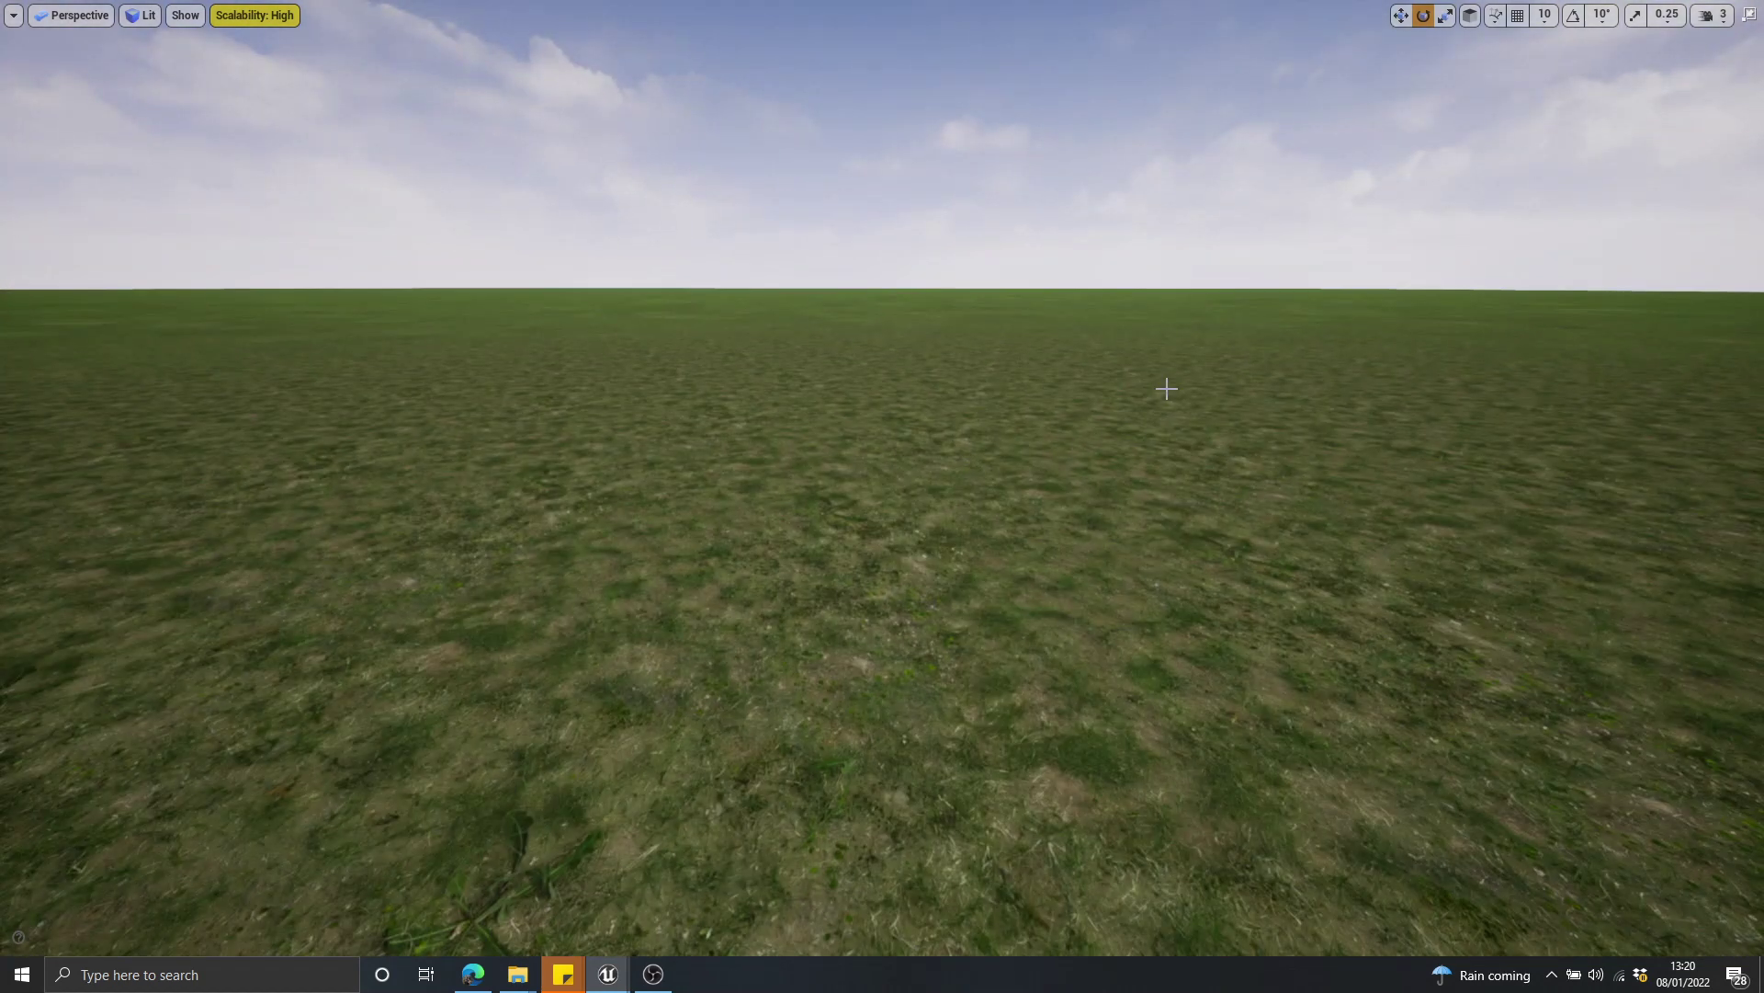
mouse_move(1007, 441)
right_mouse_down()
mouse_move(1007, 404)
mouse_move(1007, 441)
right_mouse_up()
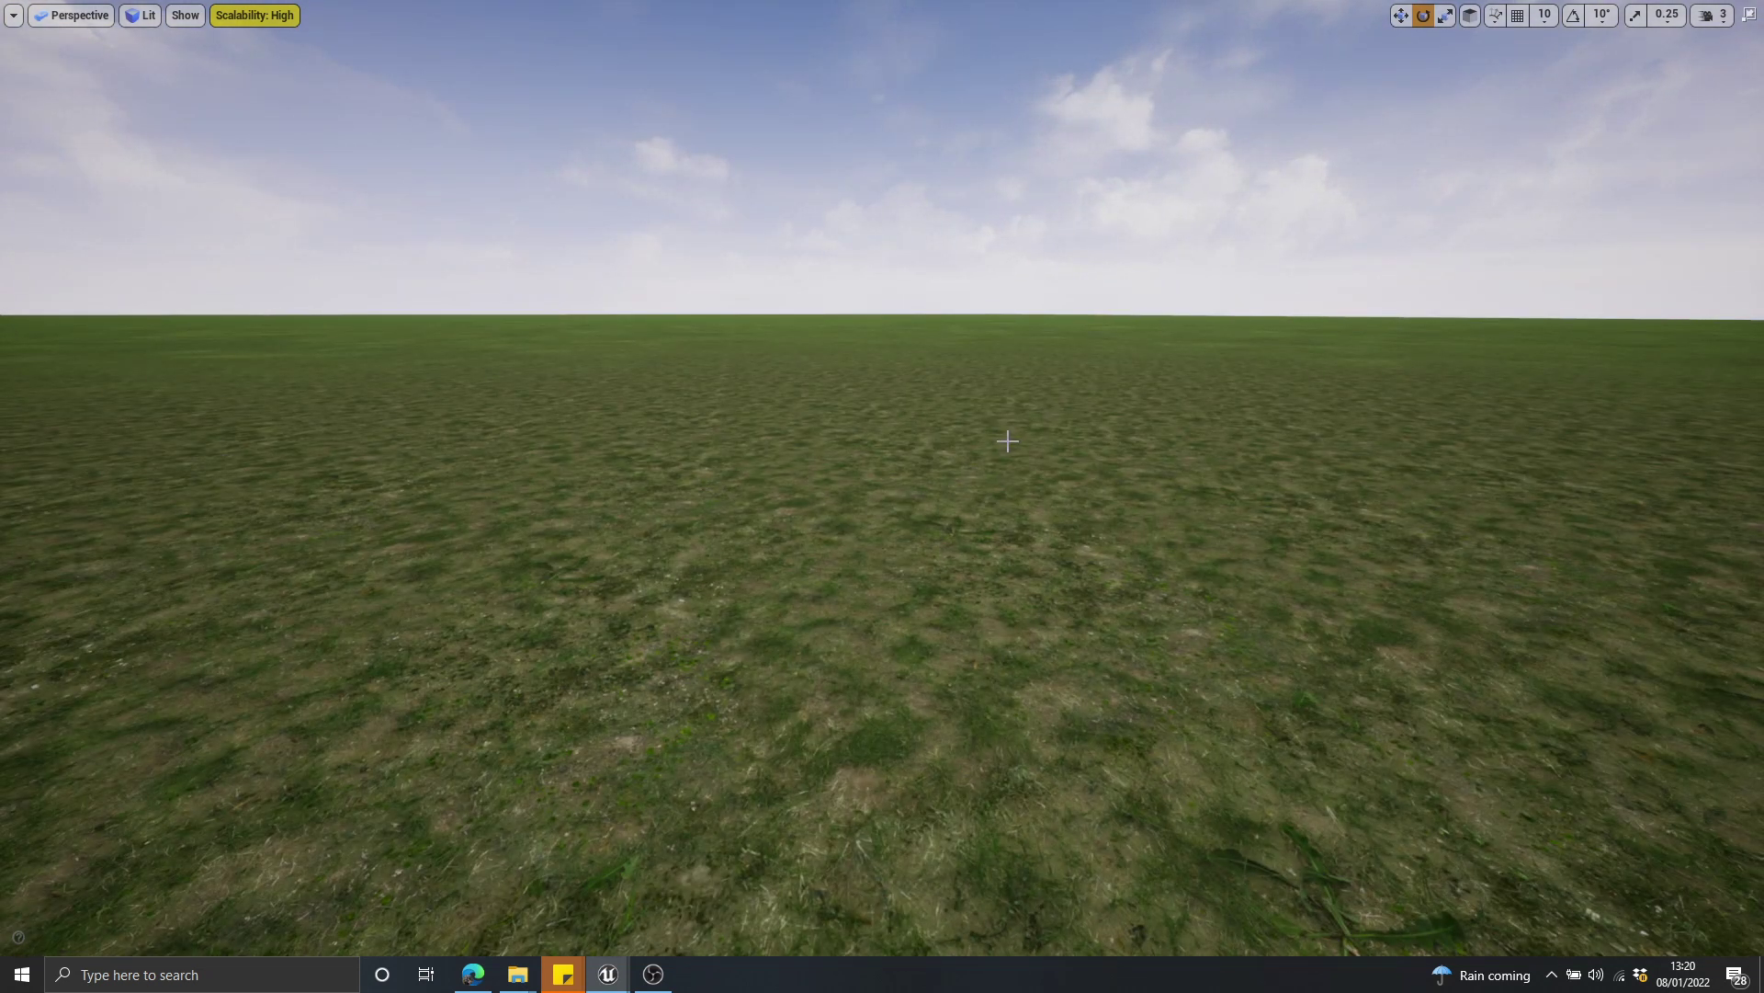
right_click_drag(1008, 441, 833, 325)
key("w")
key("w")
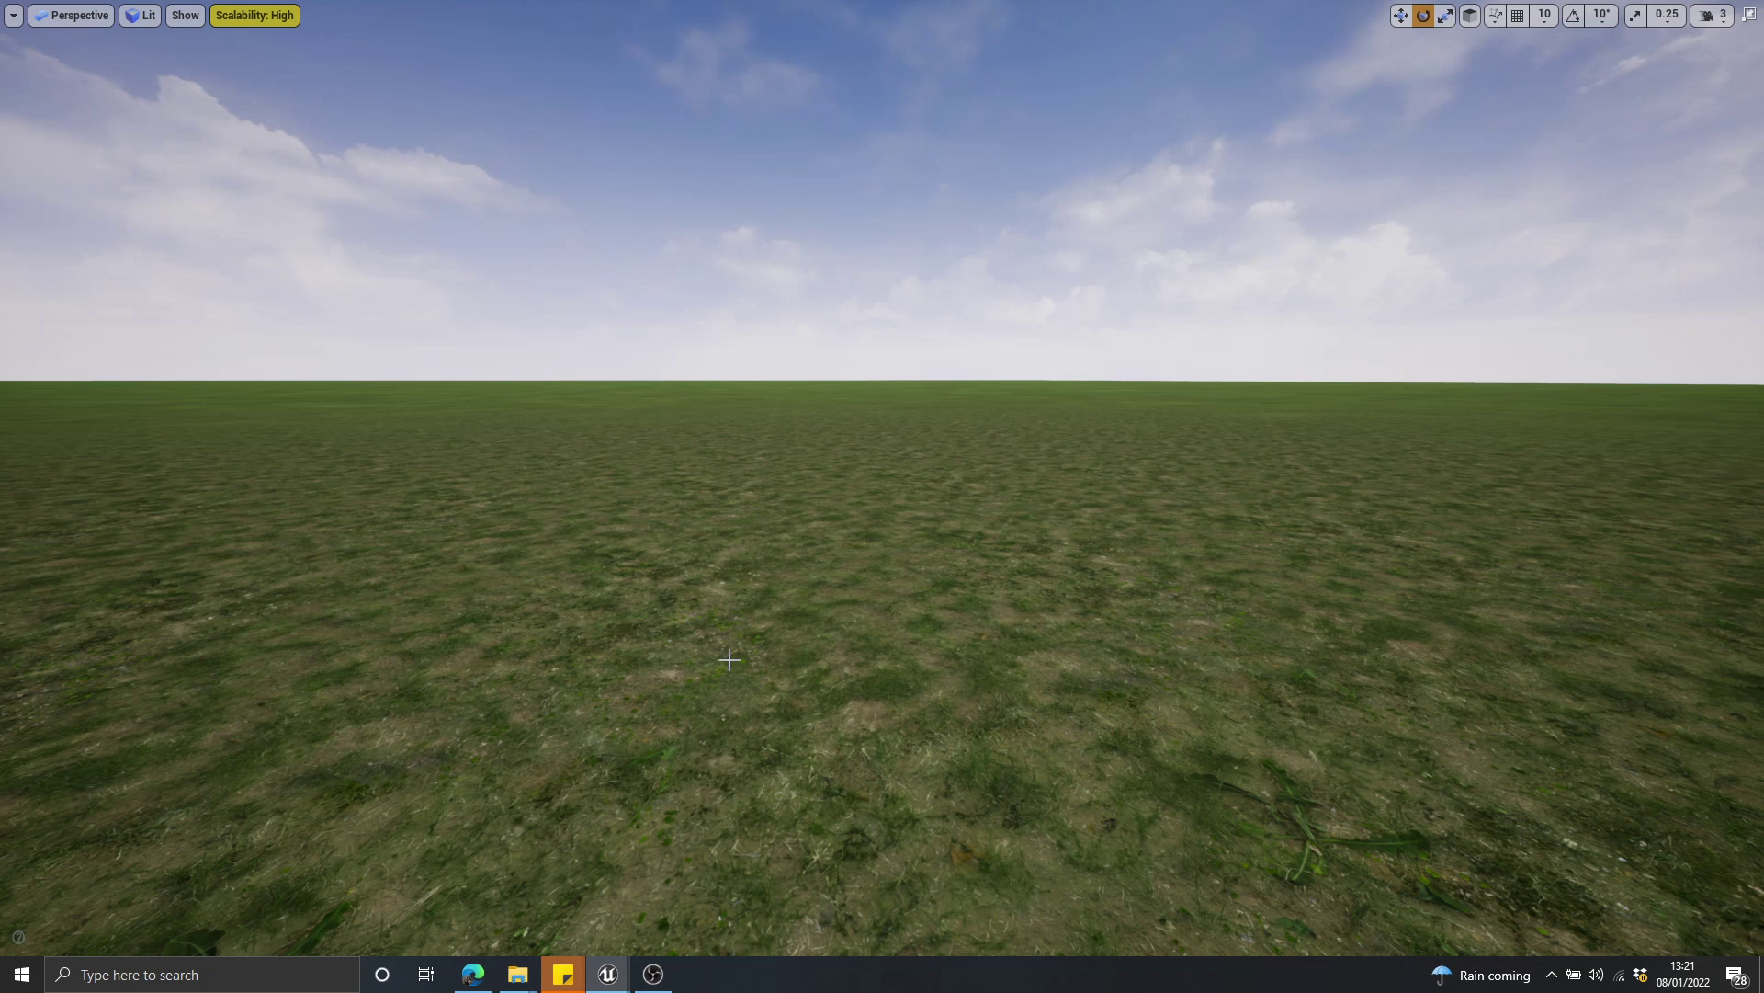
Switch to the Edge browser and read the Terrain section of the 80.lv World of Tanks article down to the blending formula
left_click(487, 968)
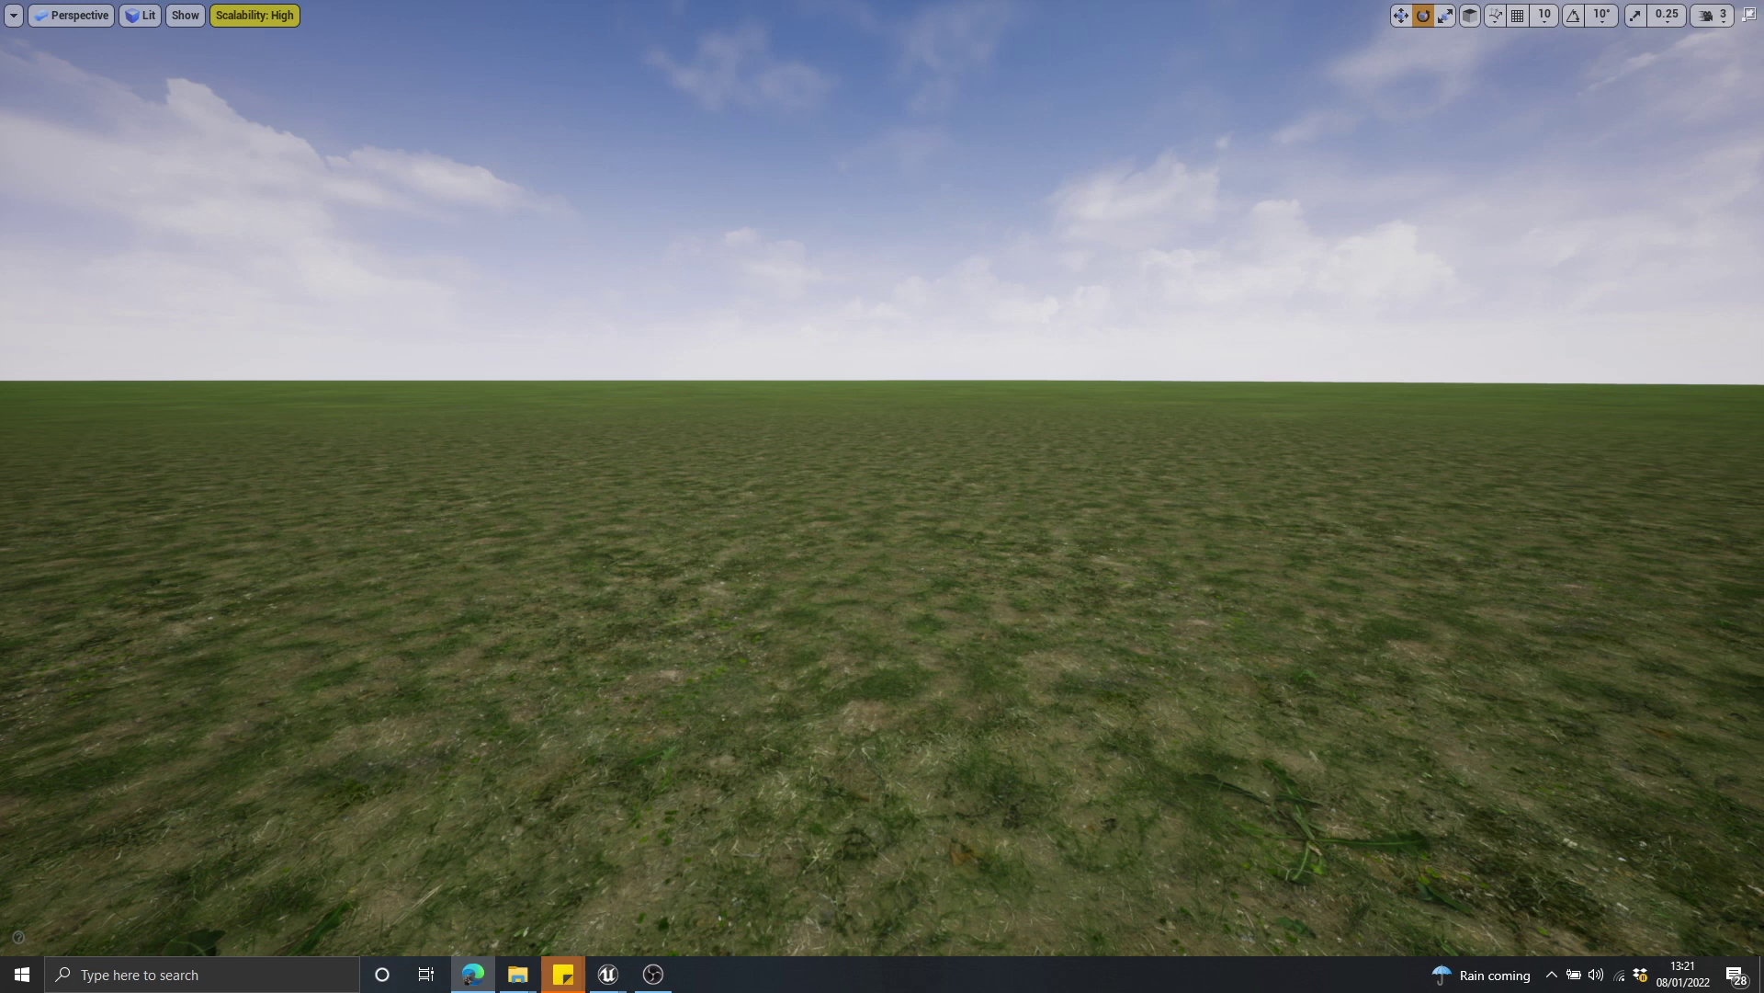
scroll(1340, 386, "up", 7)
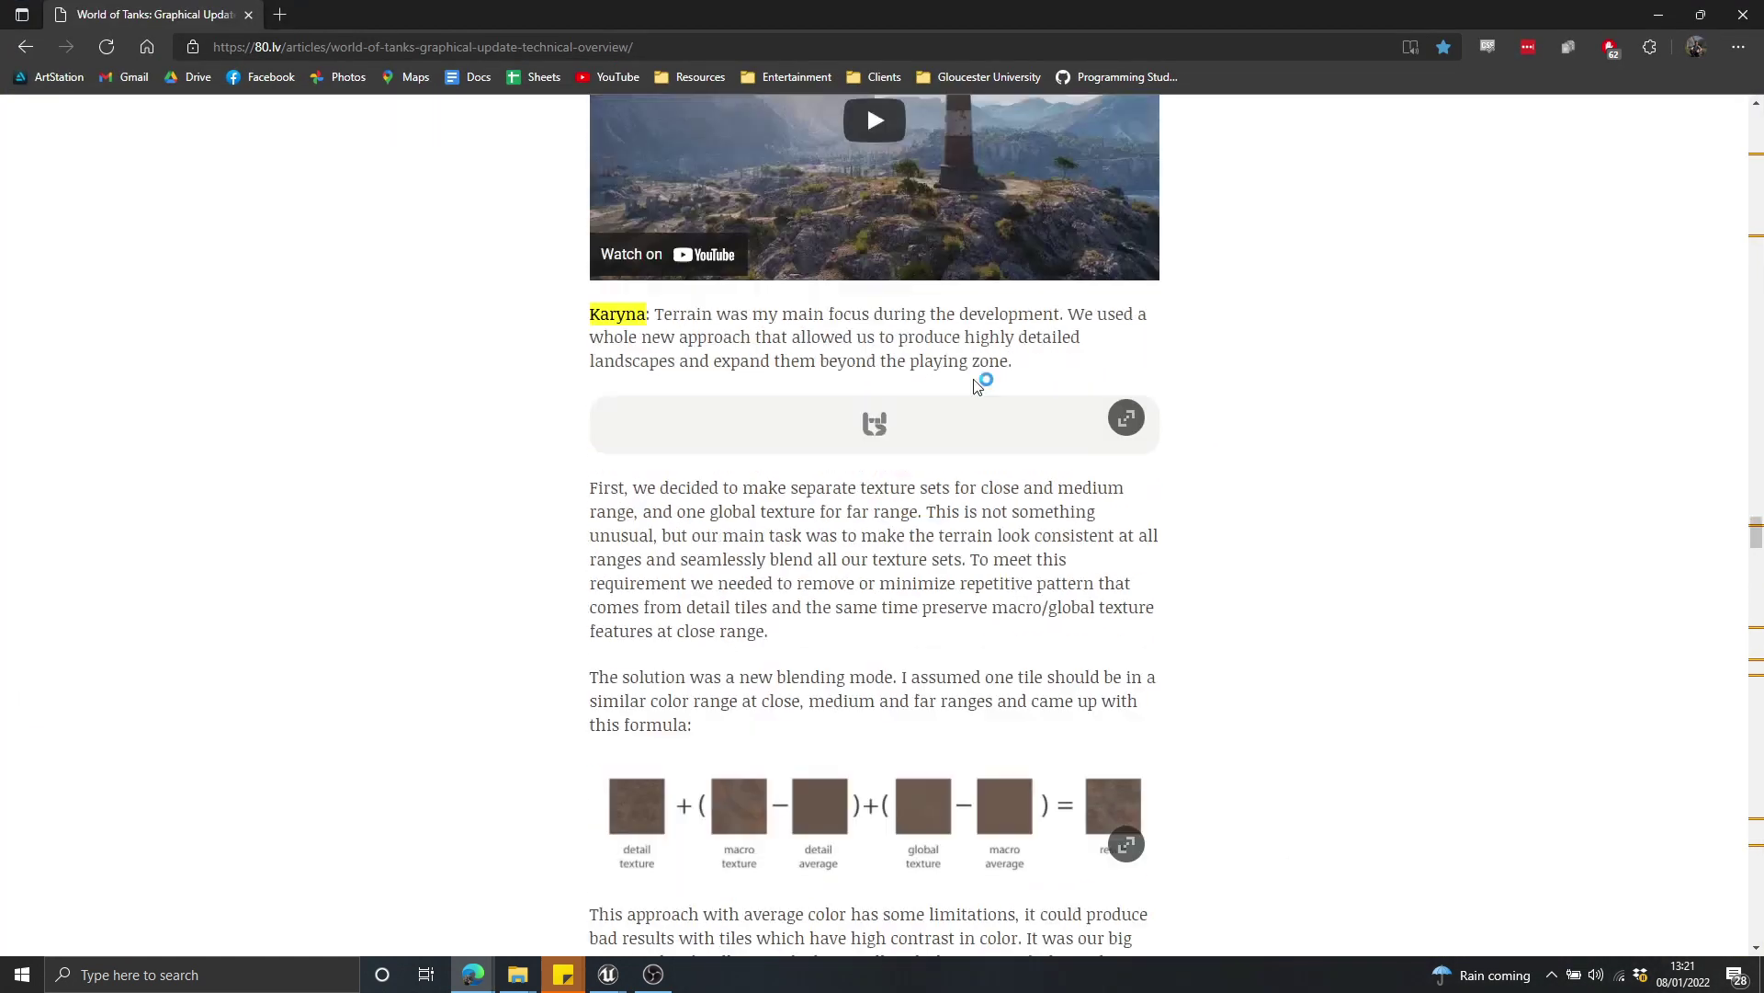
scroll(1755, 534, "down", 4)
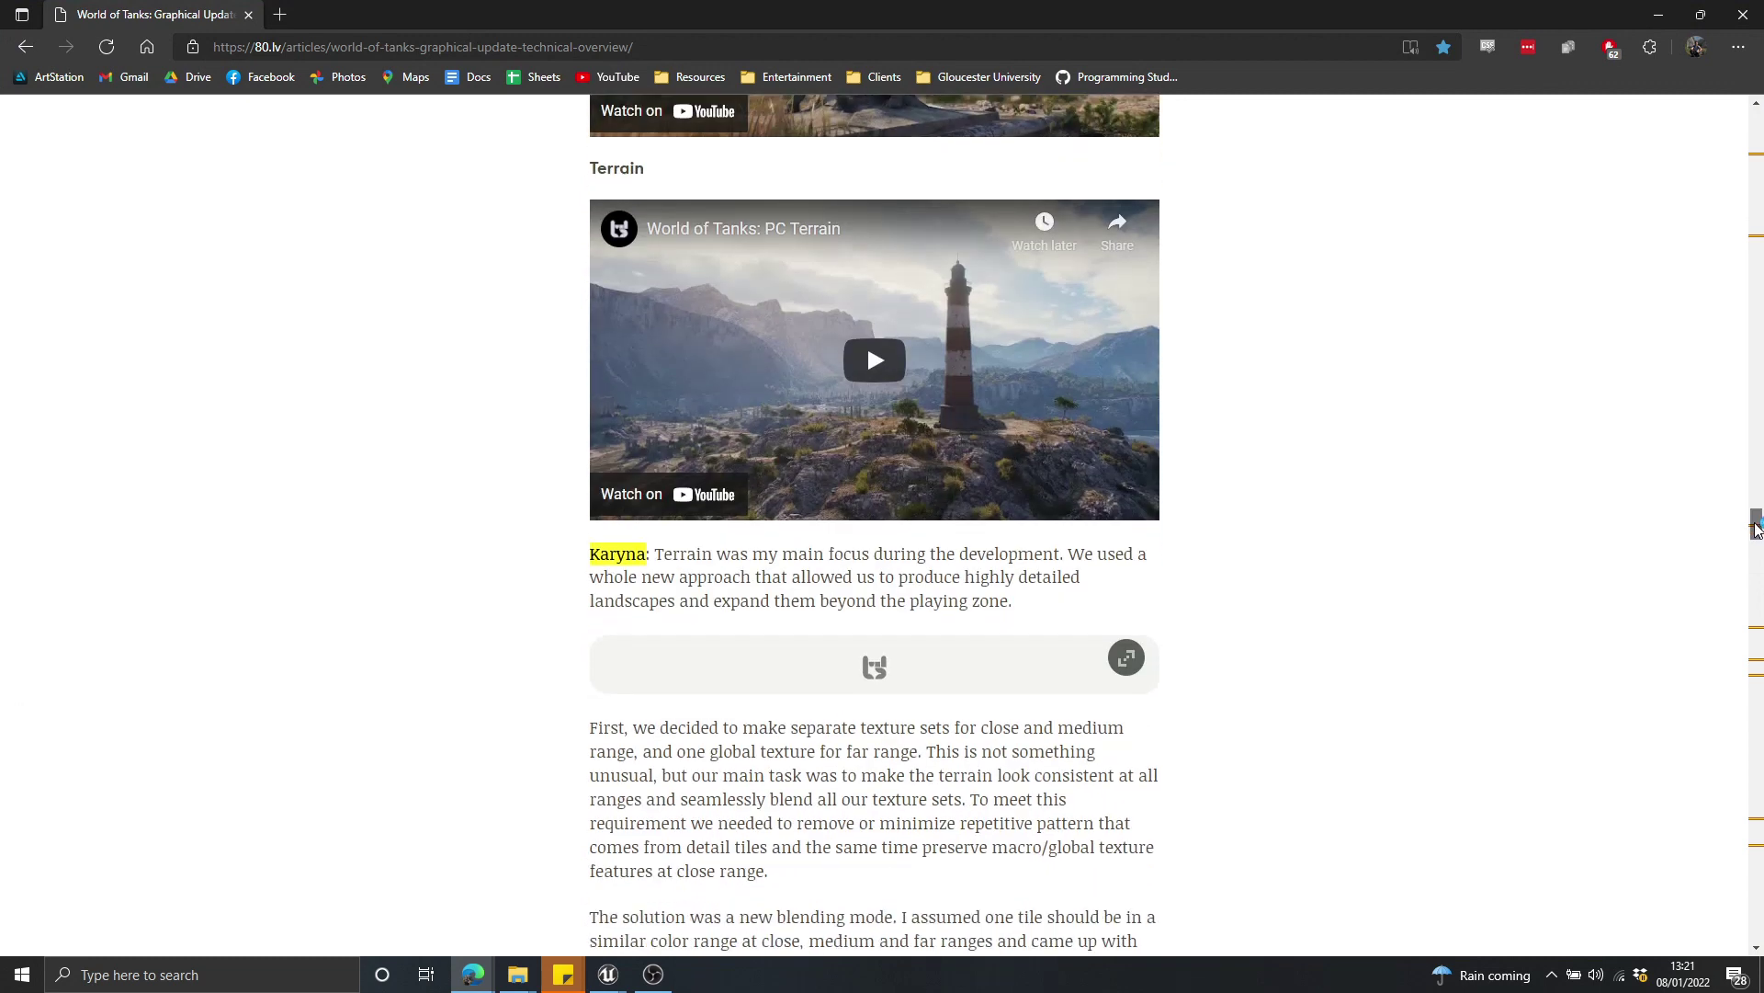
scroll(1755, 535, "down", 2)
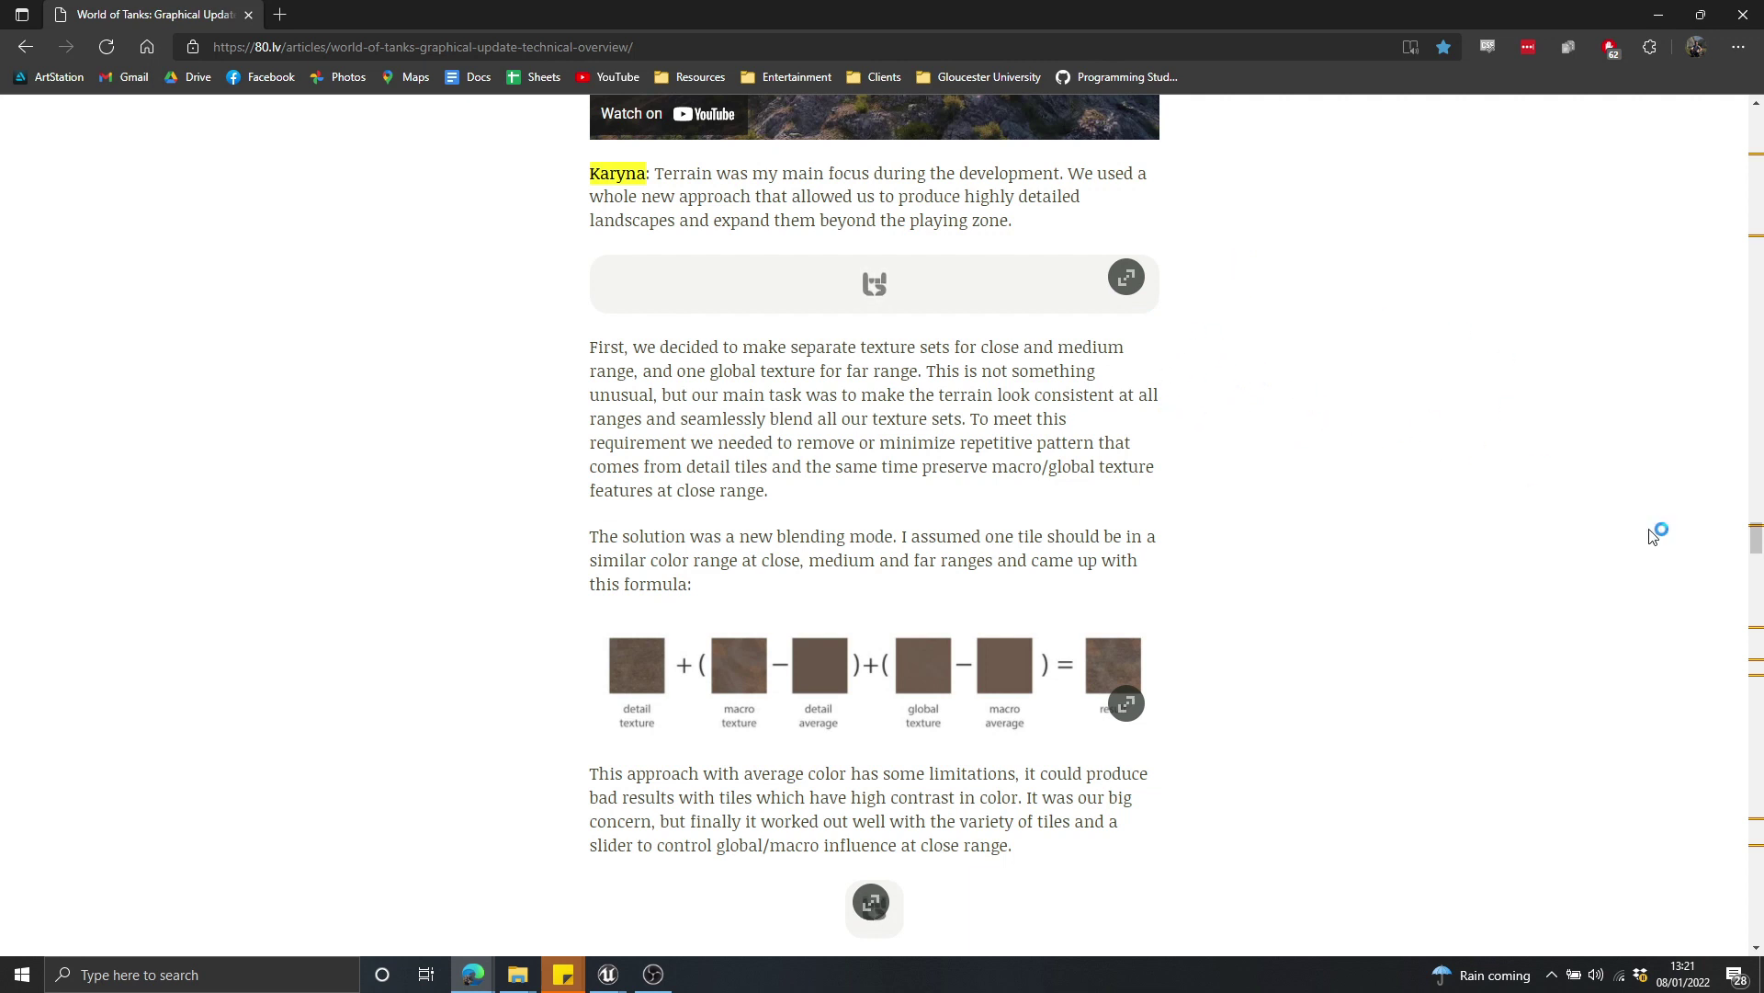
scroll(1368, 323, "up", 10)
left_click_drag(1751, 426, 1755, 541)
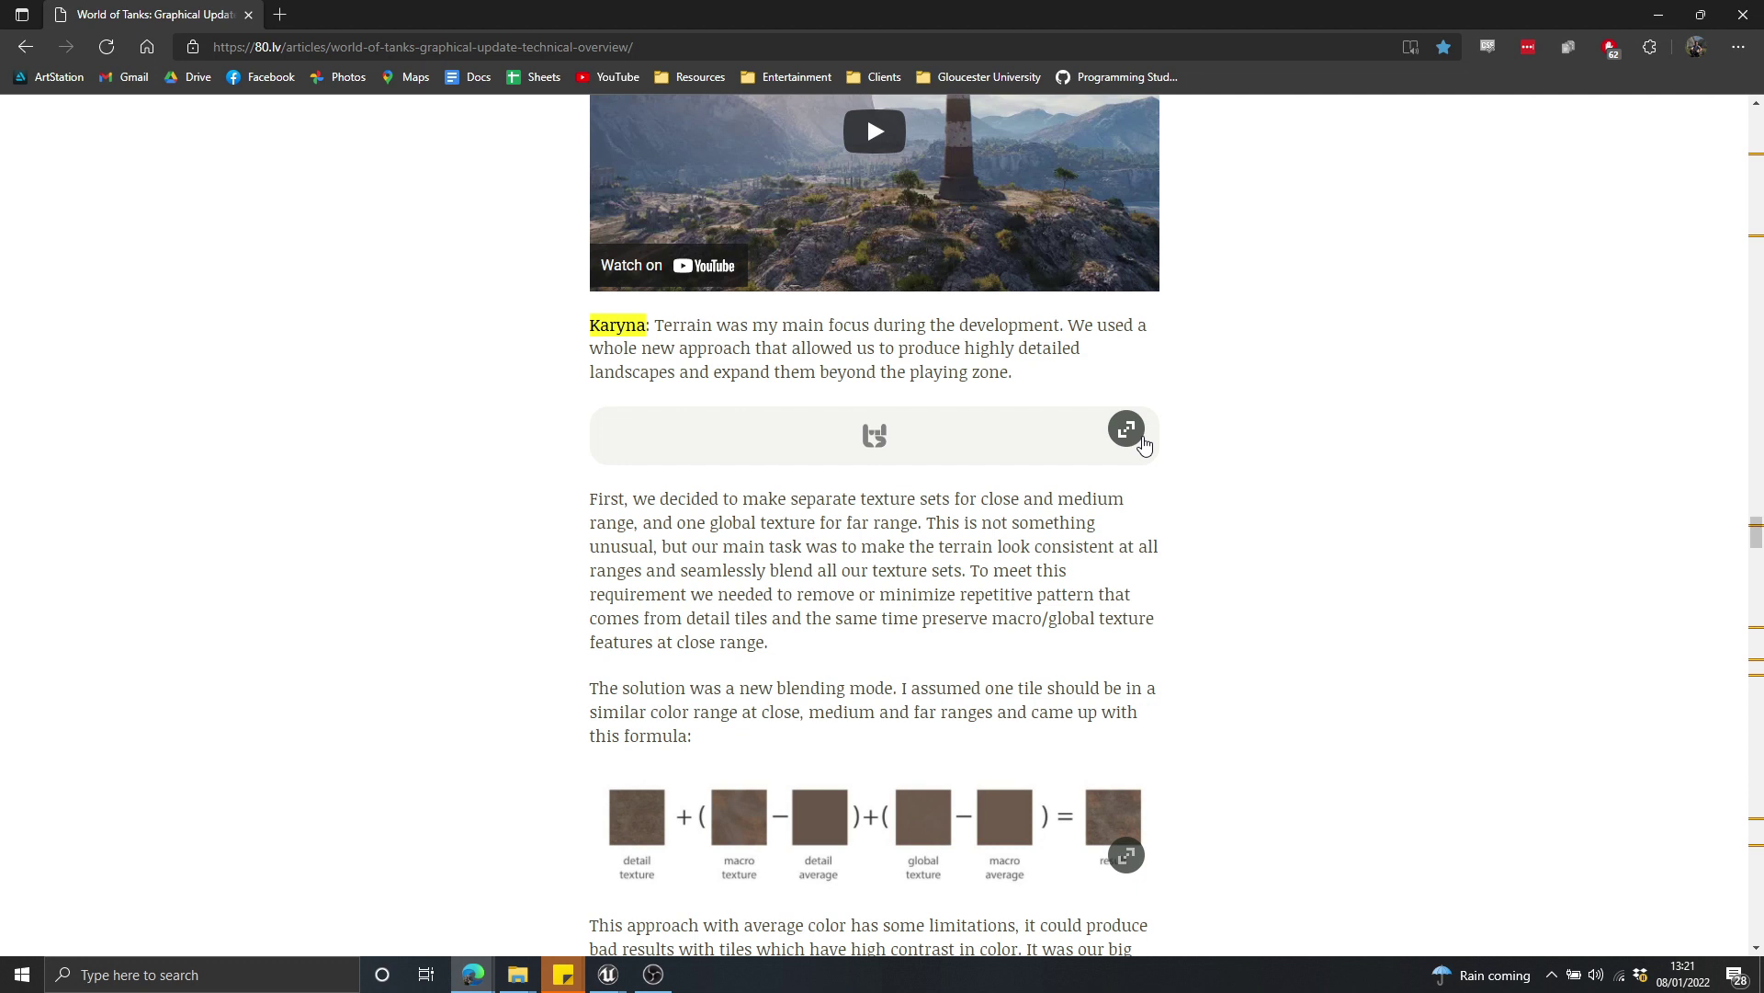
scroll(849, 265, "down", 1)
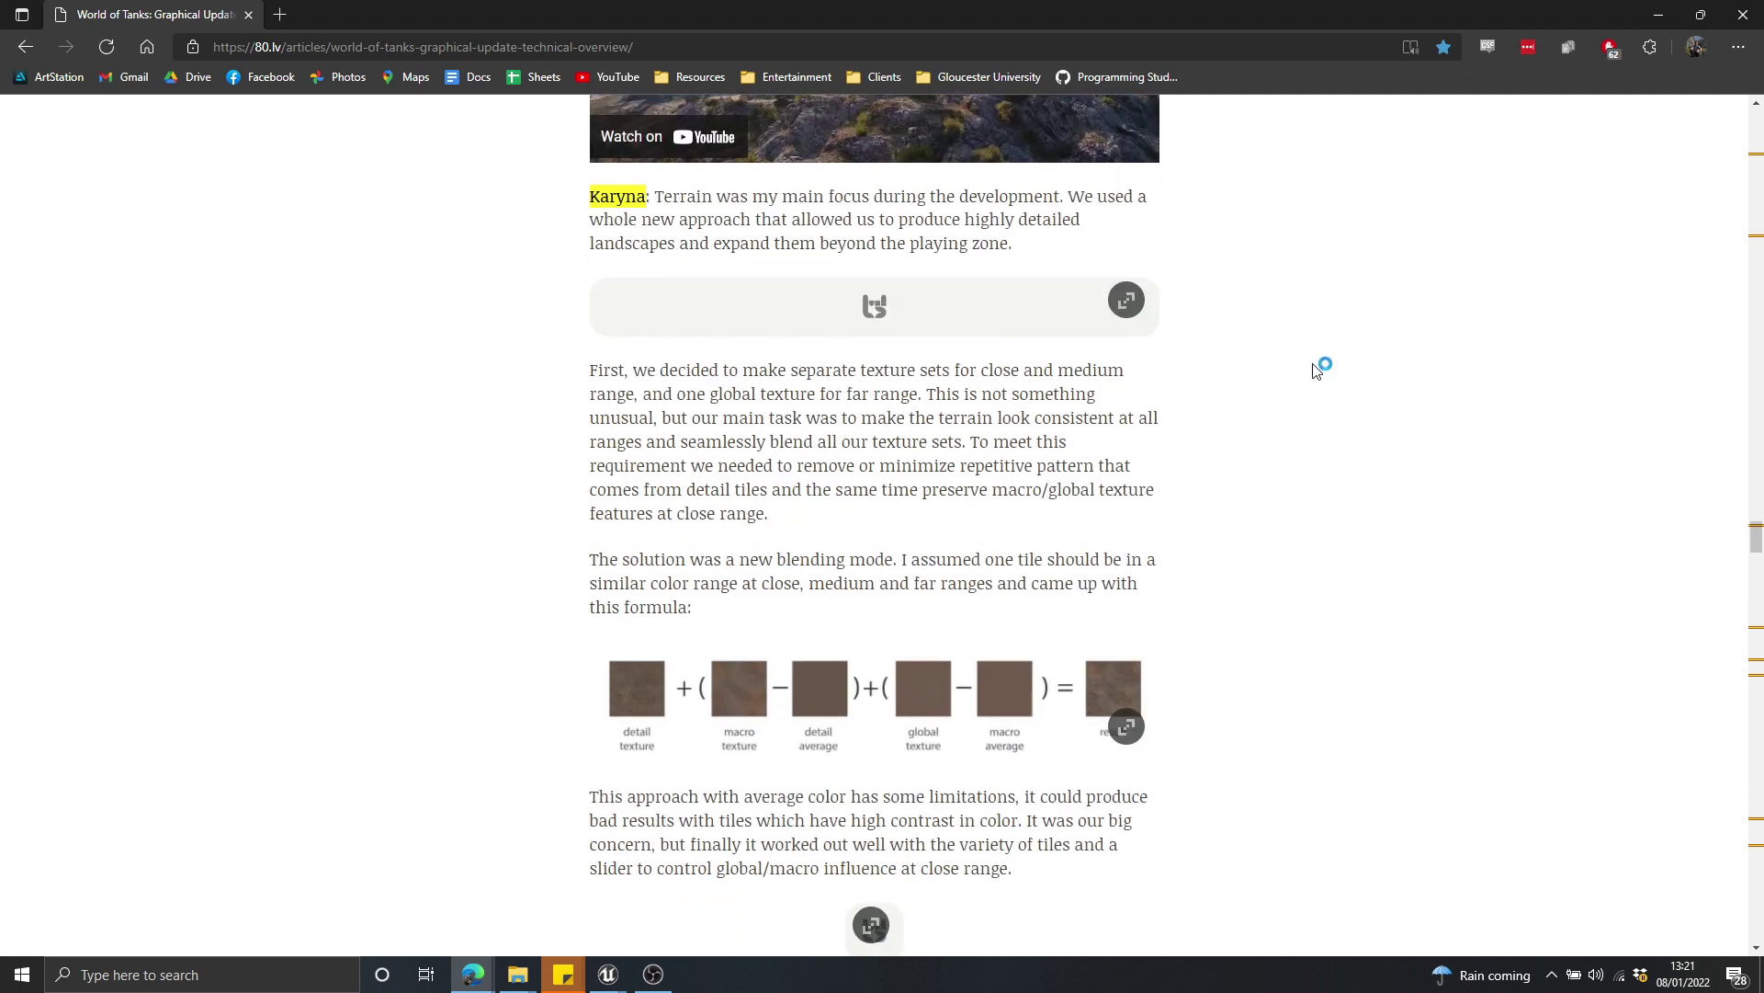
scroll(732, 277, "down", 1)
scroll(706, 504, "down", 1)
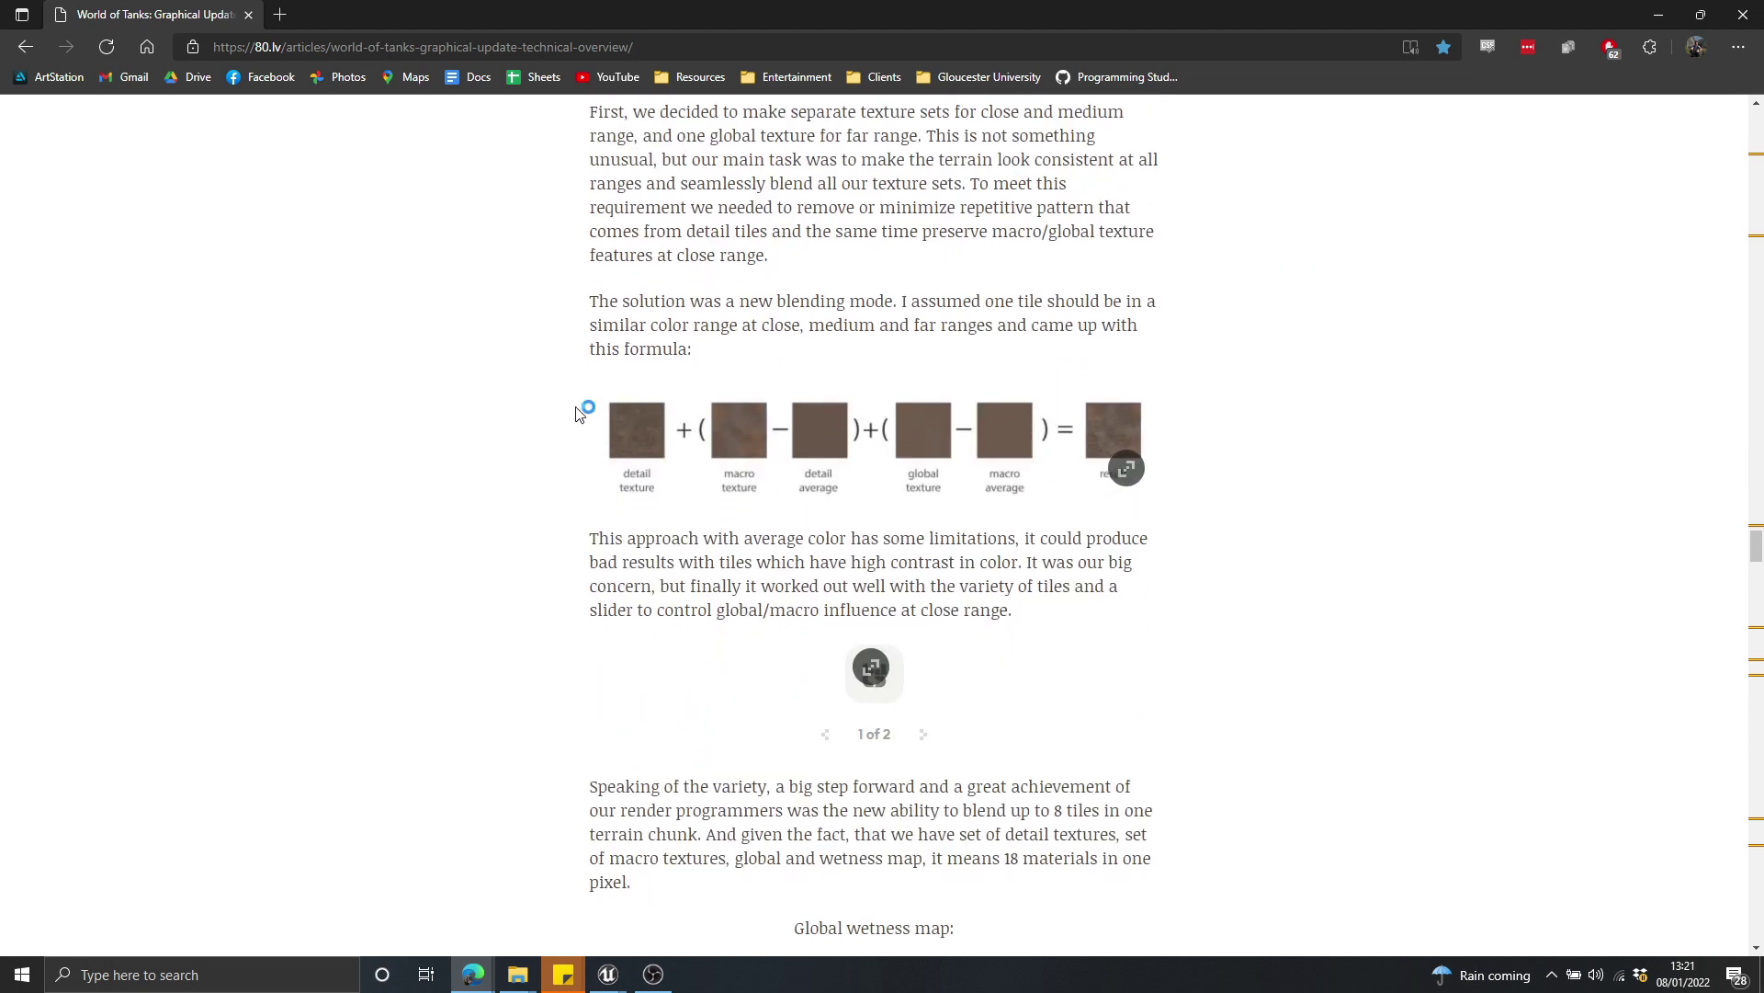
Open the article's texture blending formula image in a new tab and view it enlarged
right_click(816, 438)
left_click(1024, 470)
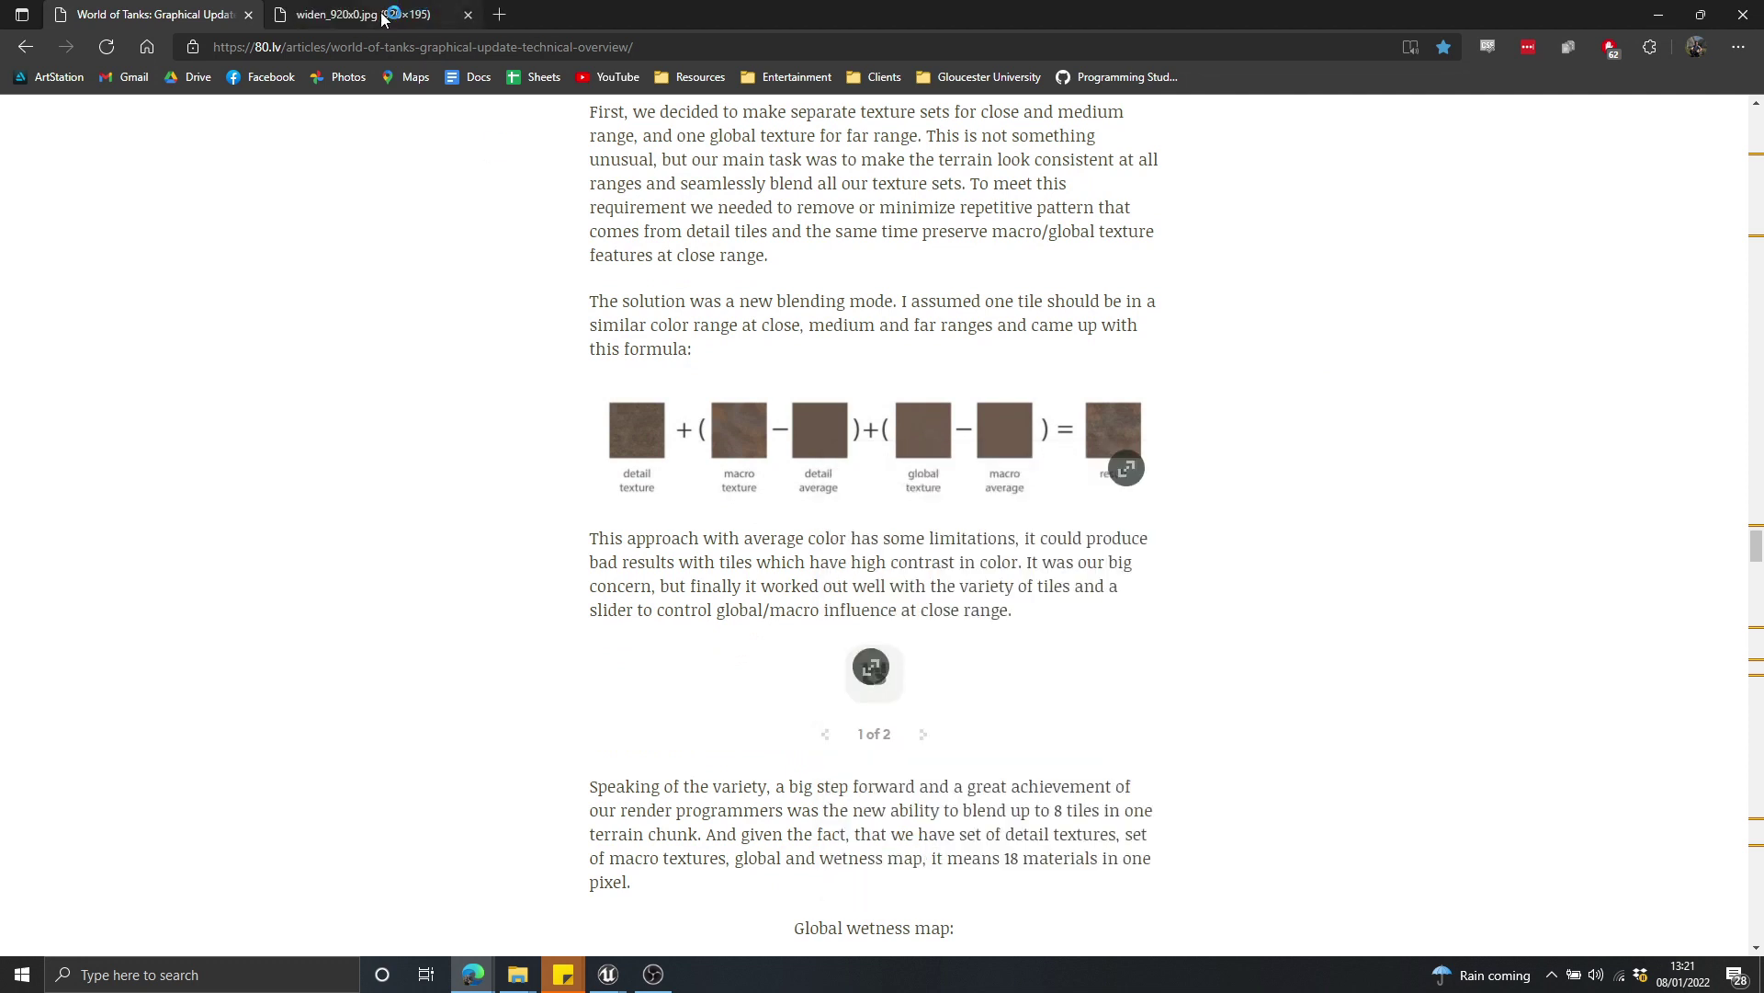
left_click(385, 16)
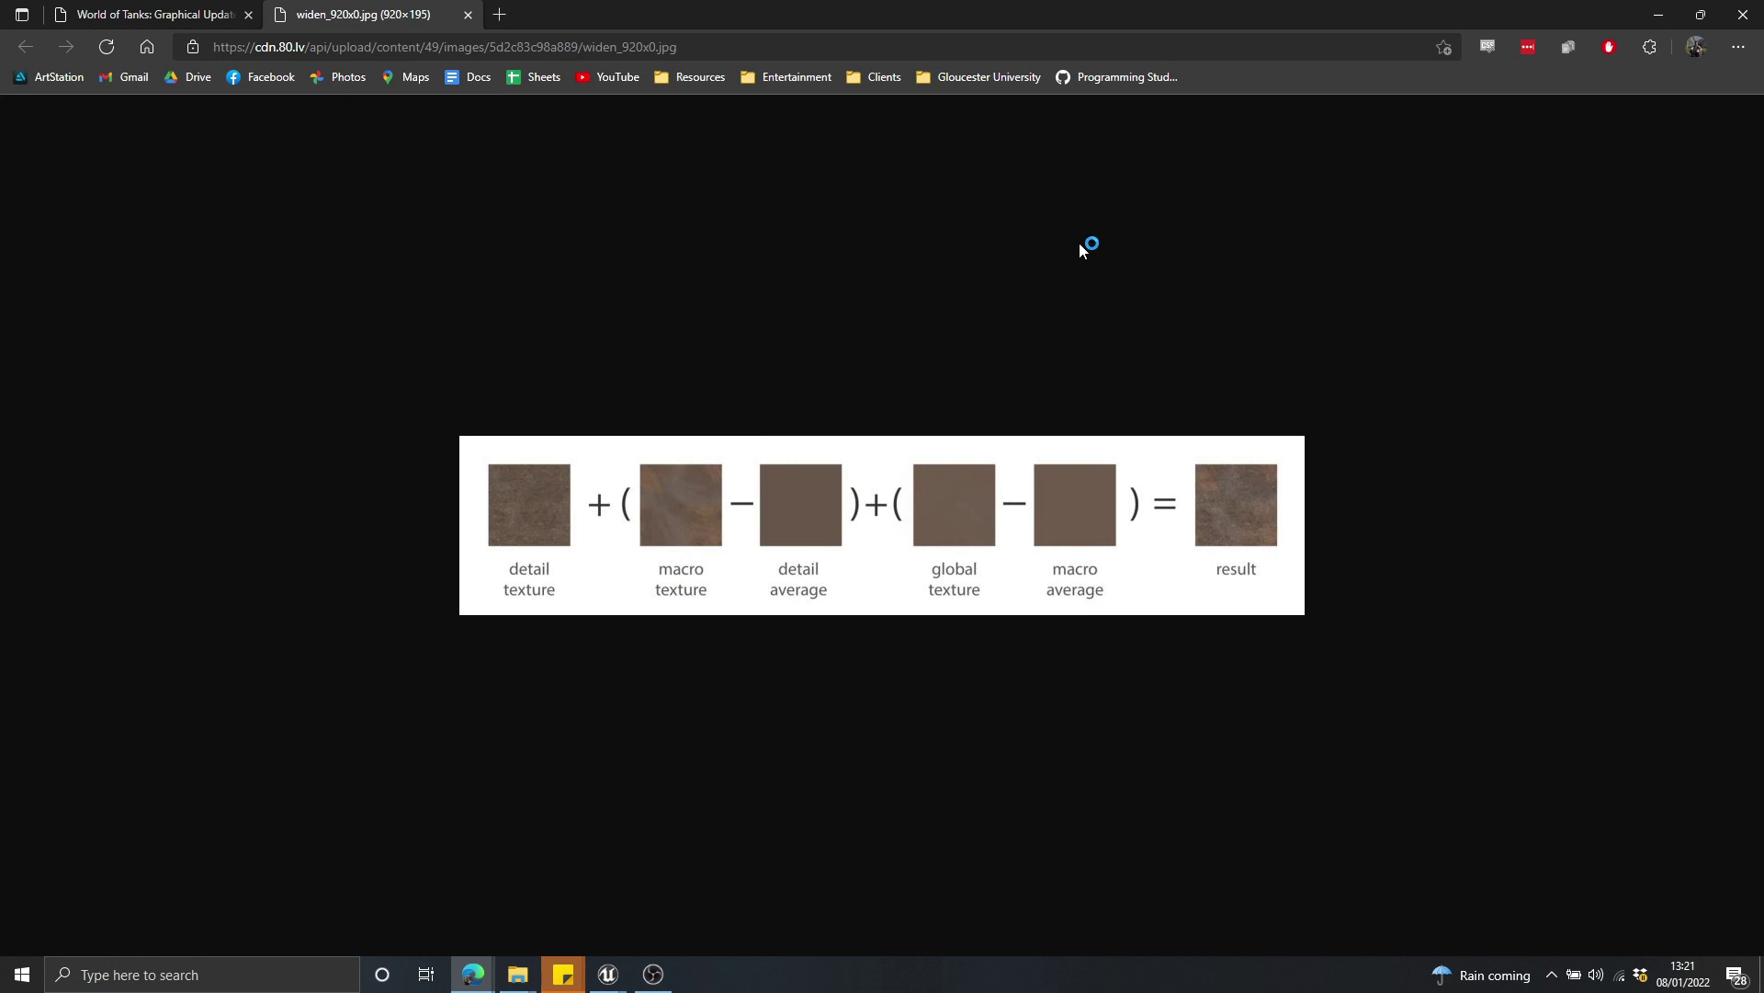
Return to the World of Tanks article and study the blending formula with its surrounding text, highlighting passages while reading
left_click(139, 16)
scroll(775, 288, "up", 2)
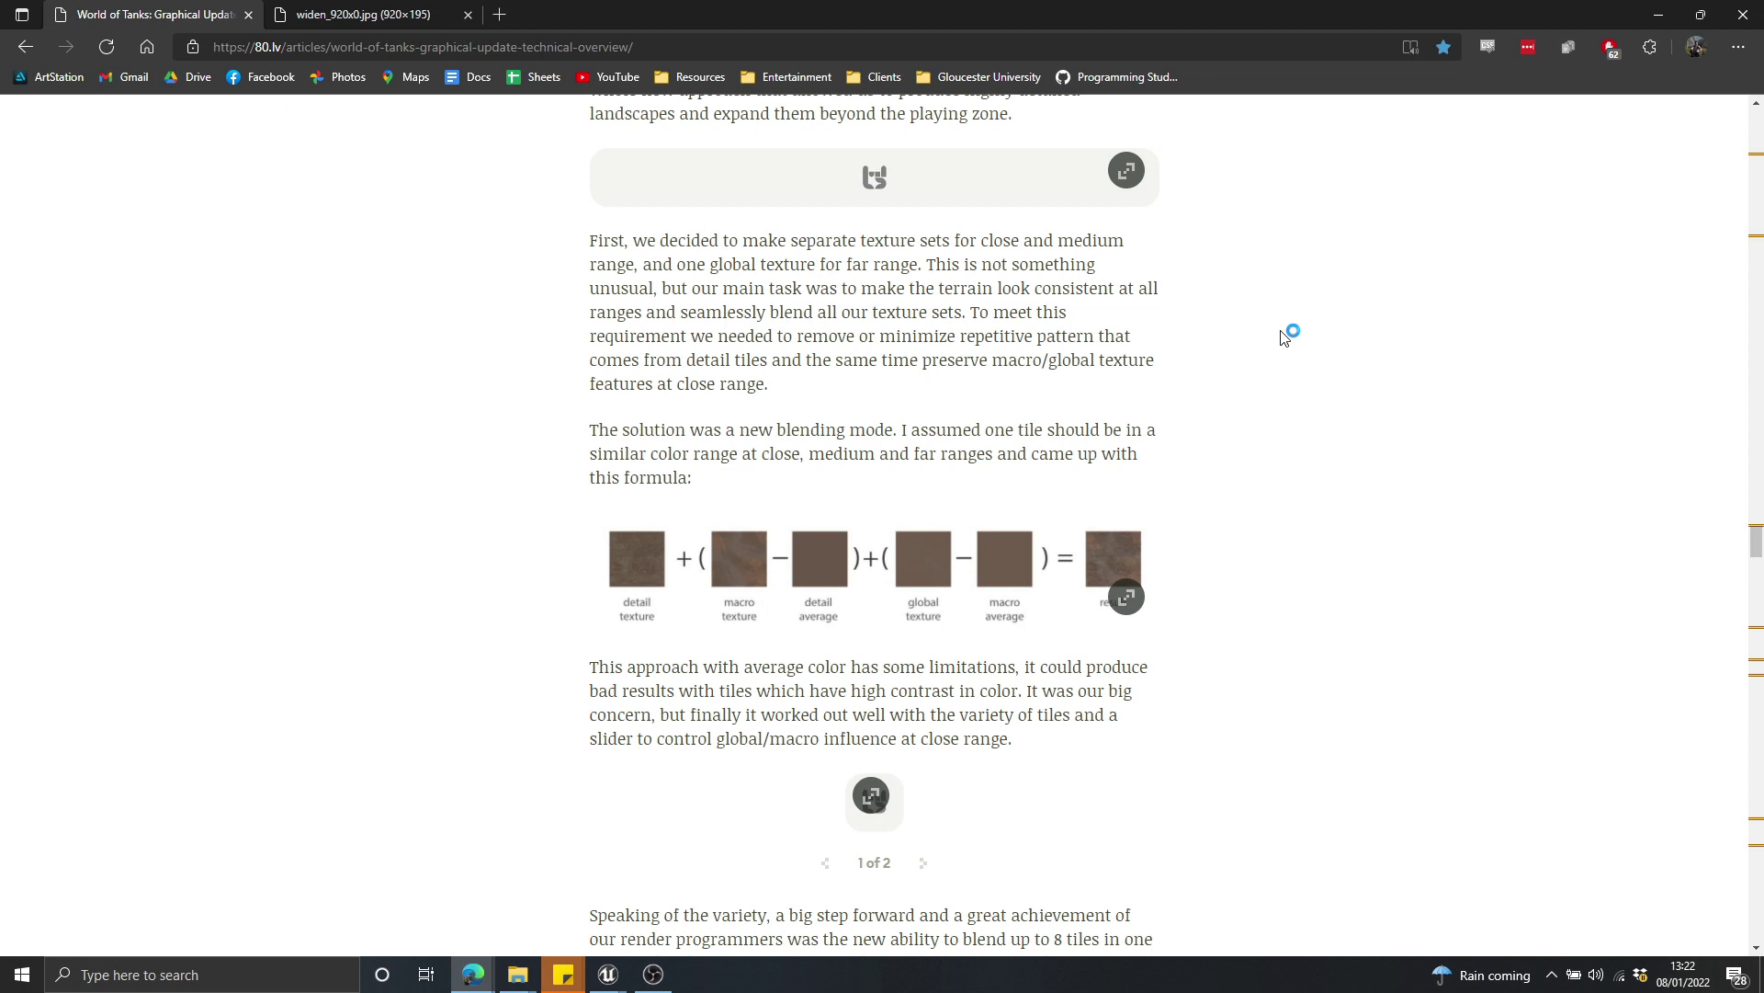
left_click_drag(1246, 600, 780, 524)
left_click(651, 438)
left_click_drag(652, 440, 697, 458)
left_click(1225, 732)
left_click(640, 448)
left_click_drag(635, 453, 1075, 666)
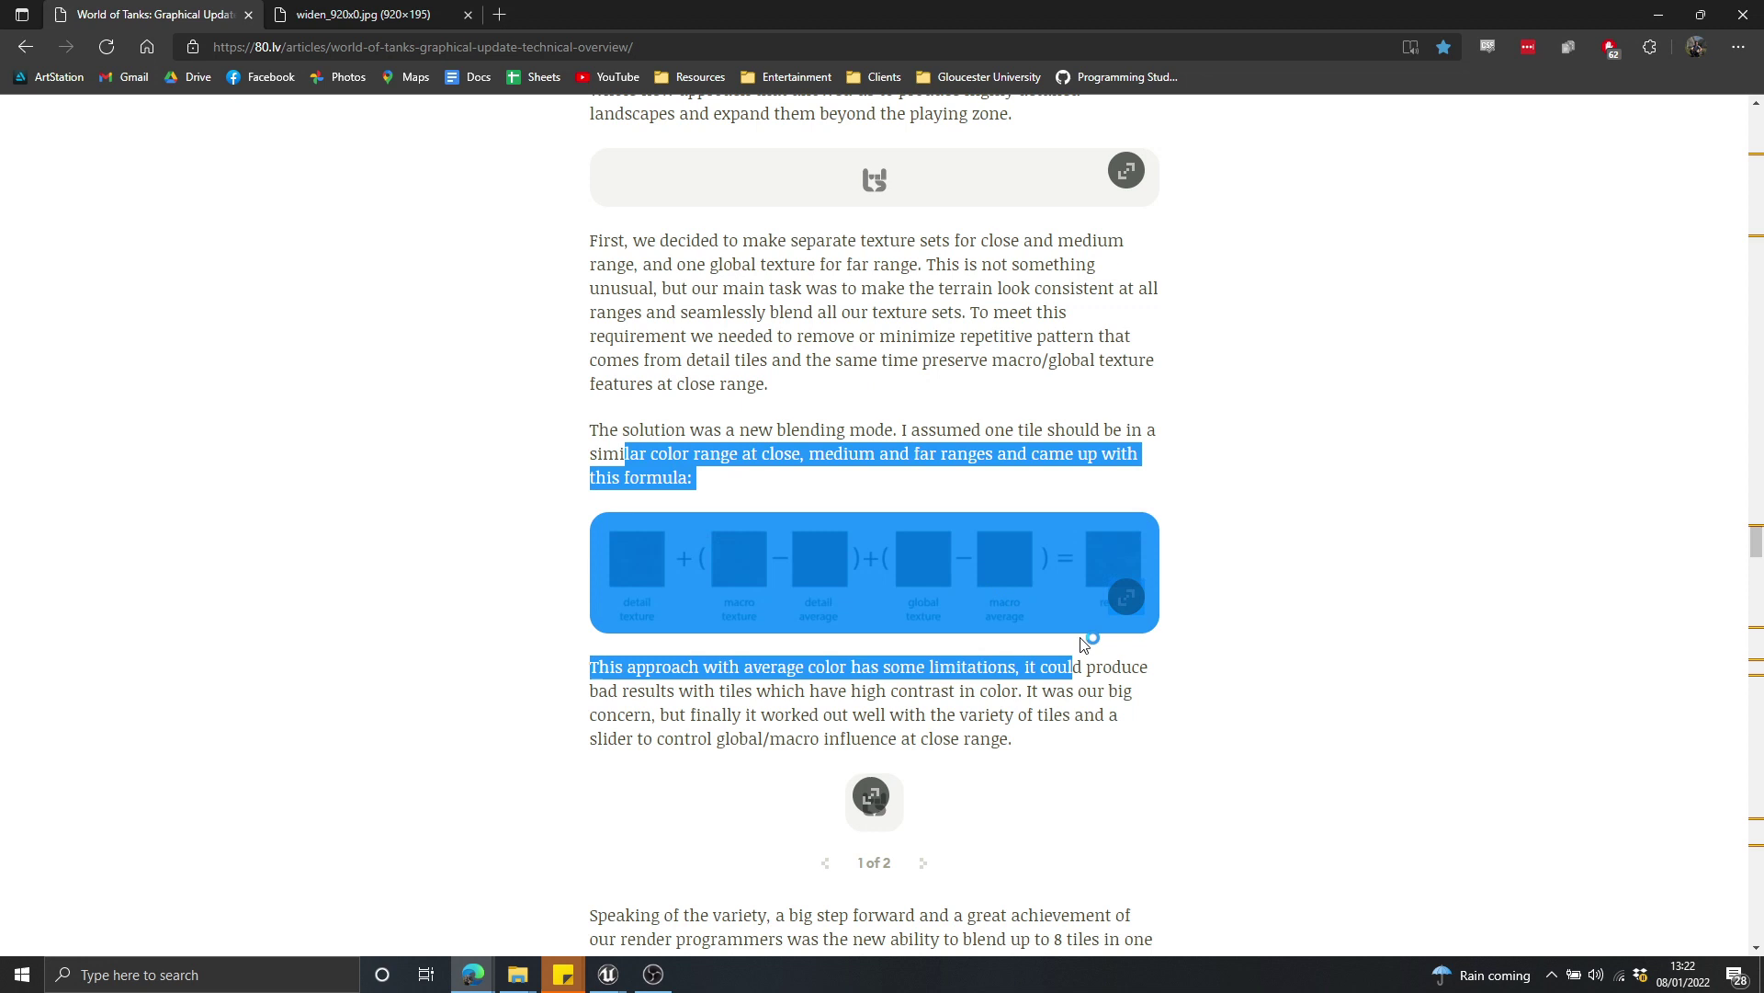
left_click(1218, 654)
left_click_drag(1236, 701, 713, 402)
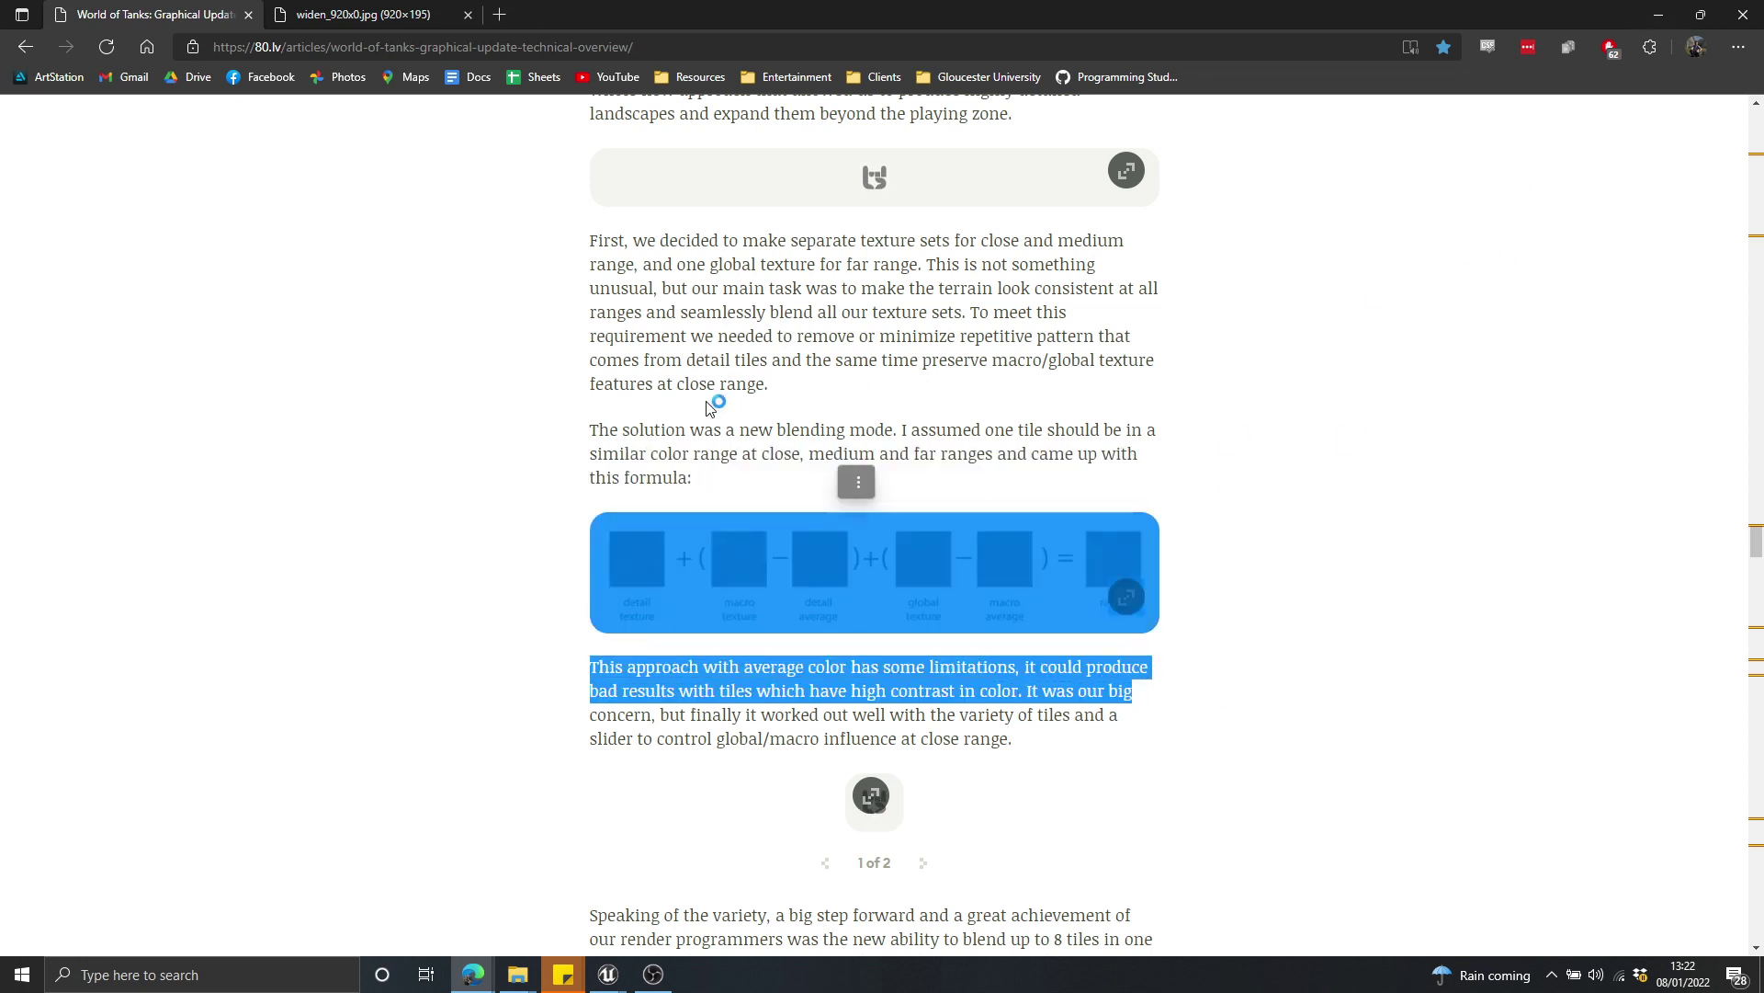
left_click(716, 405)
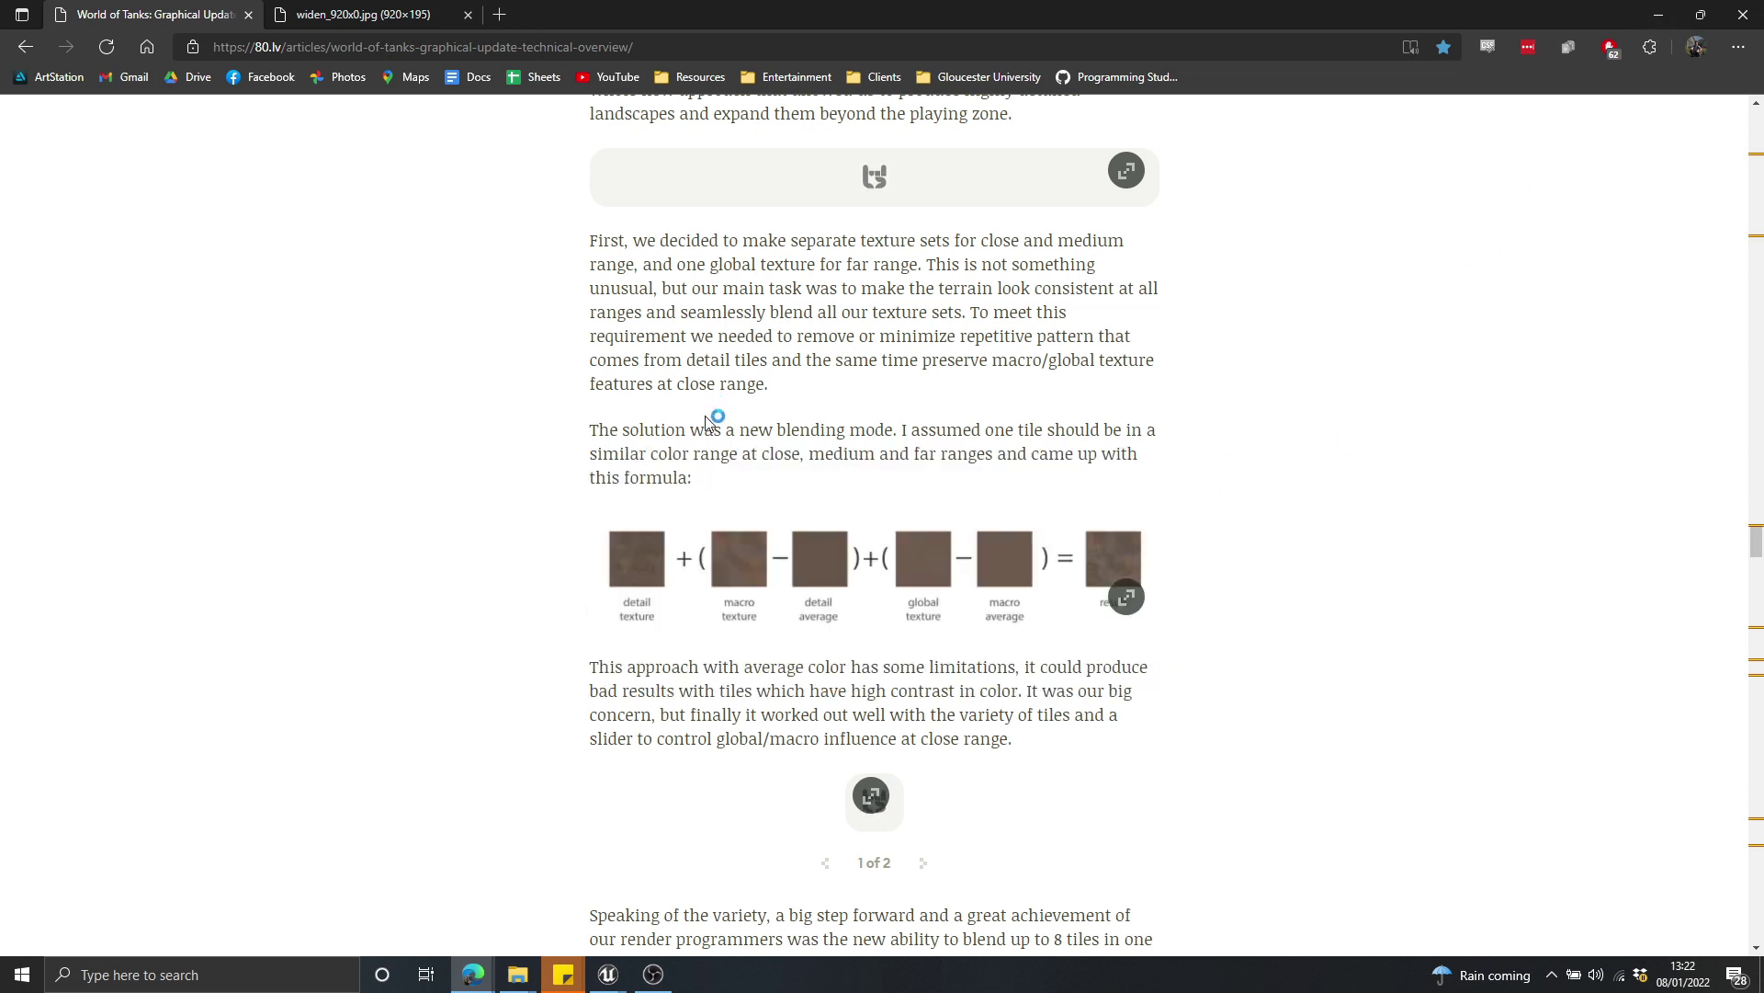
Switch back to Unreal Editor, restore the normal editor layout, and assign M_BiasBlend as the Landscape Material
left_click(1663, 13)
right_click_drag(976, 388, 976, 487)
key("F11")
left_click(927, 838)
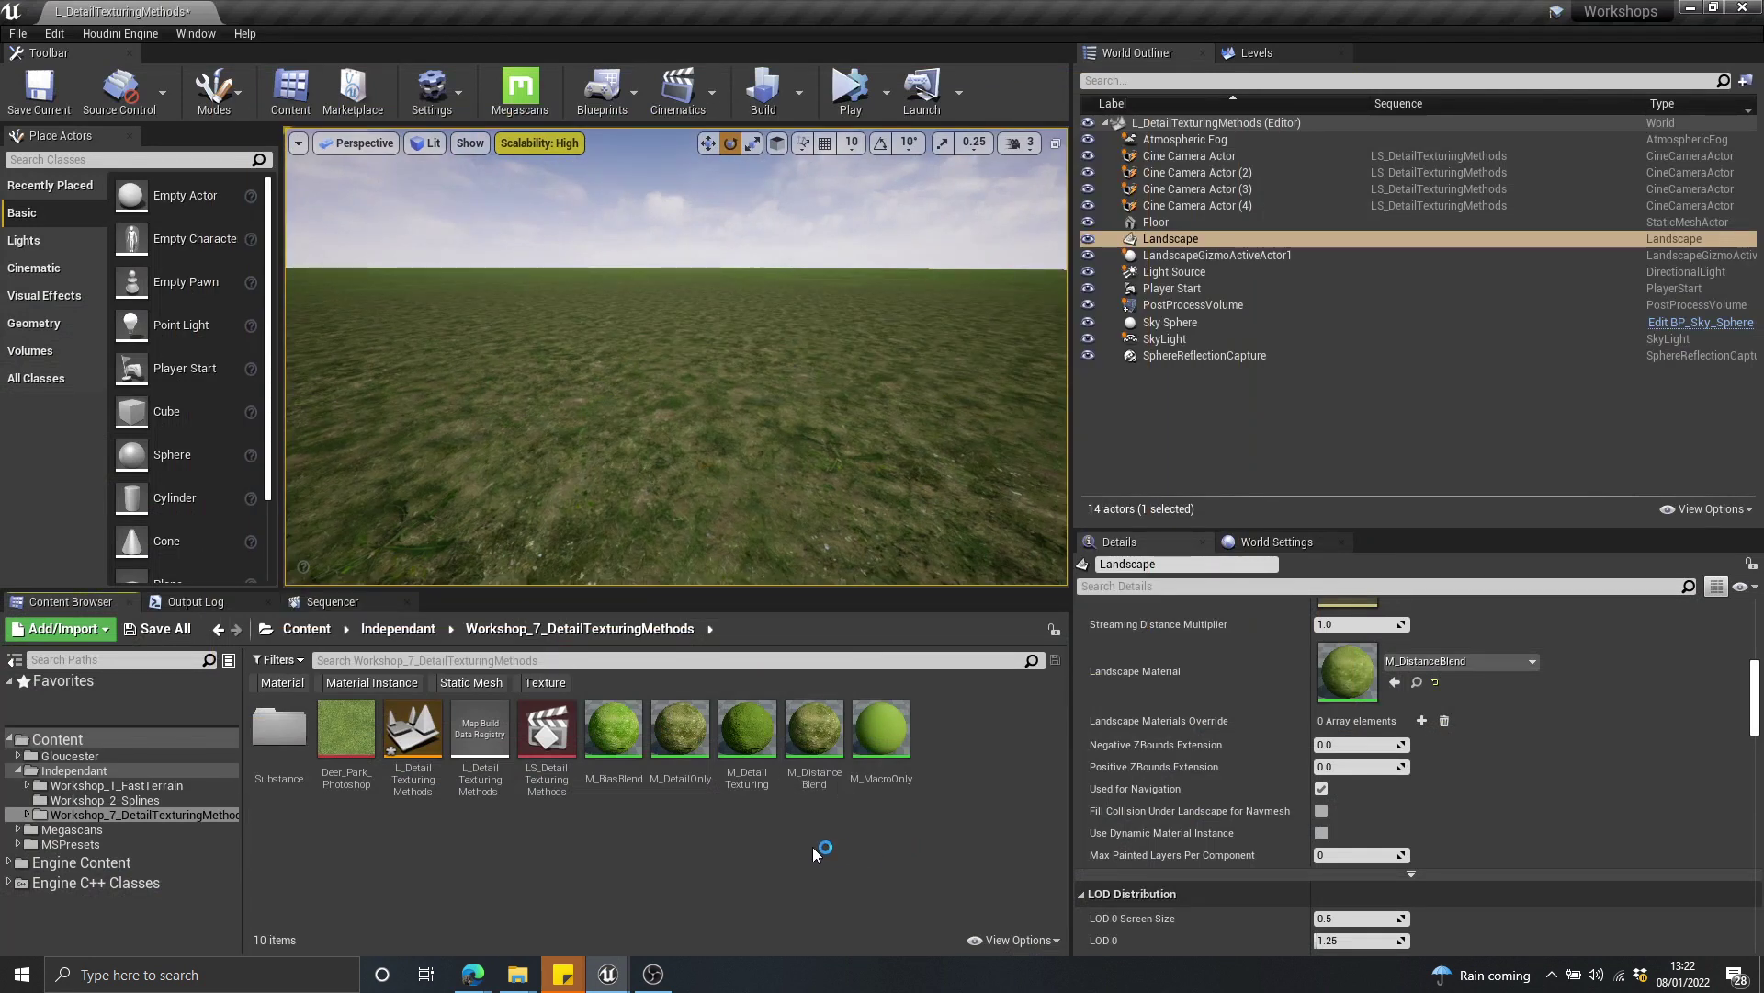
left_click_drag(626, 738, 733, 727)
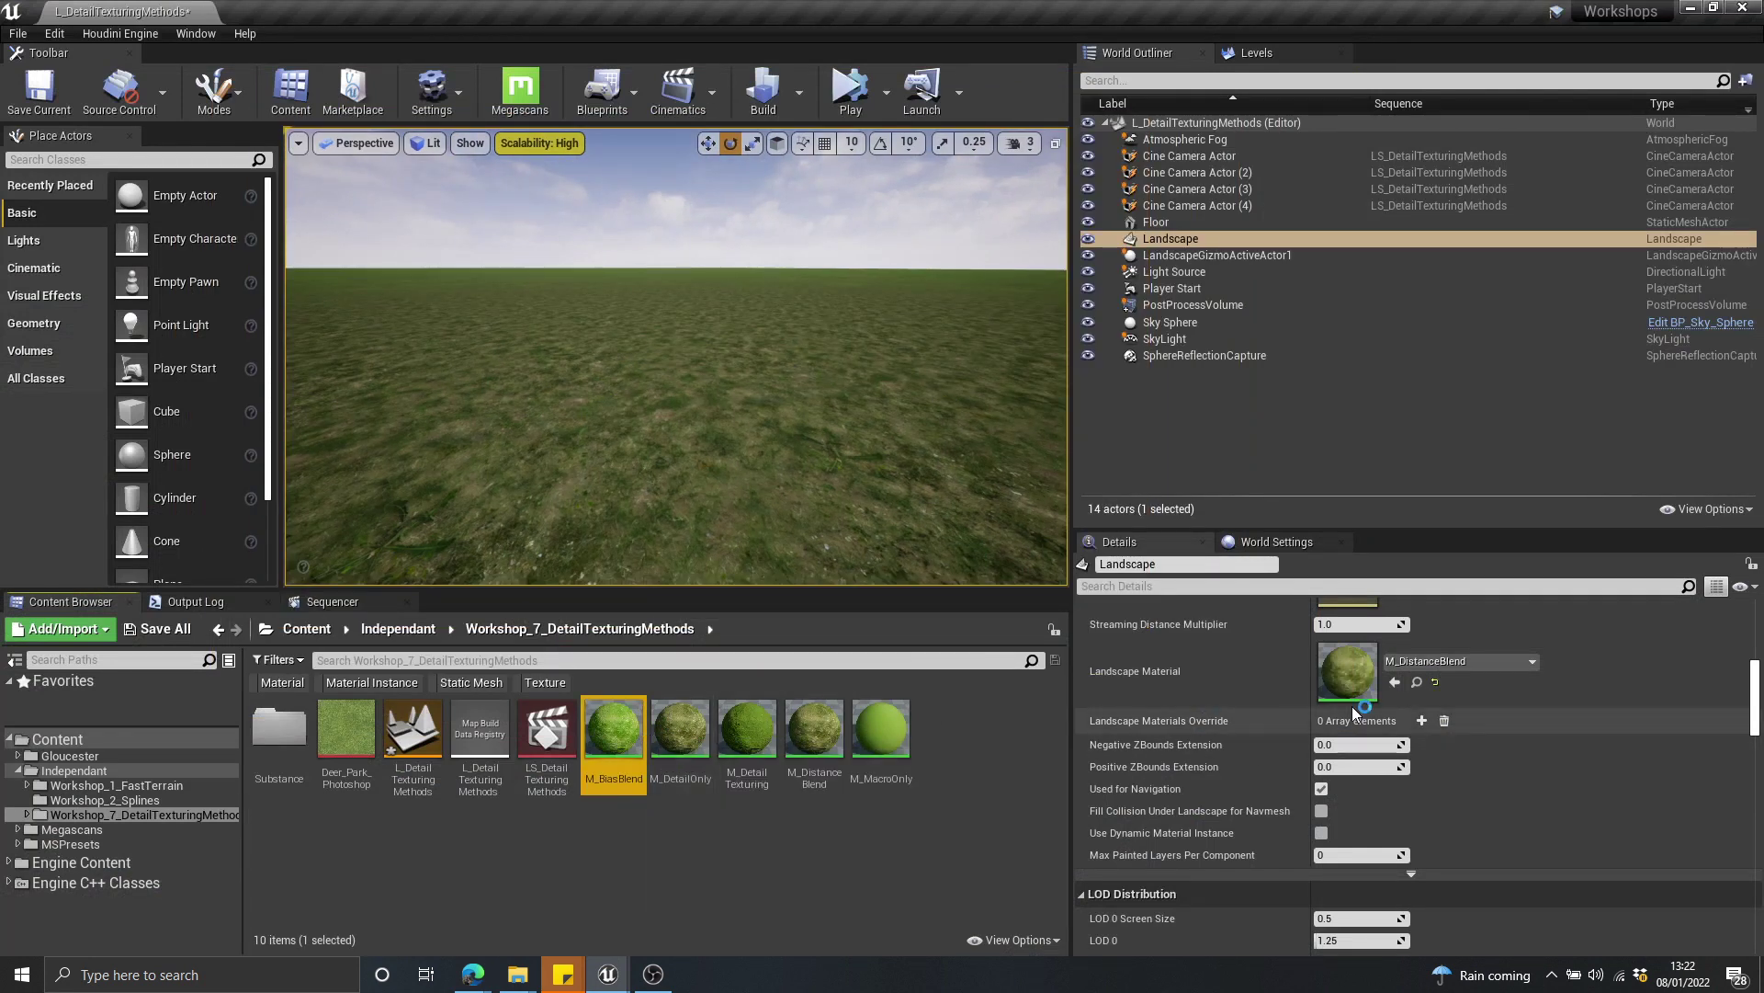
left_click(1395, 682)
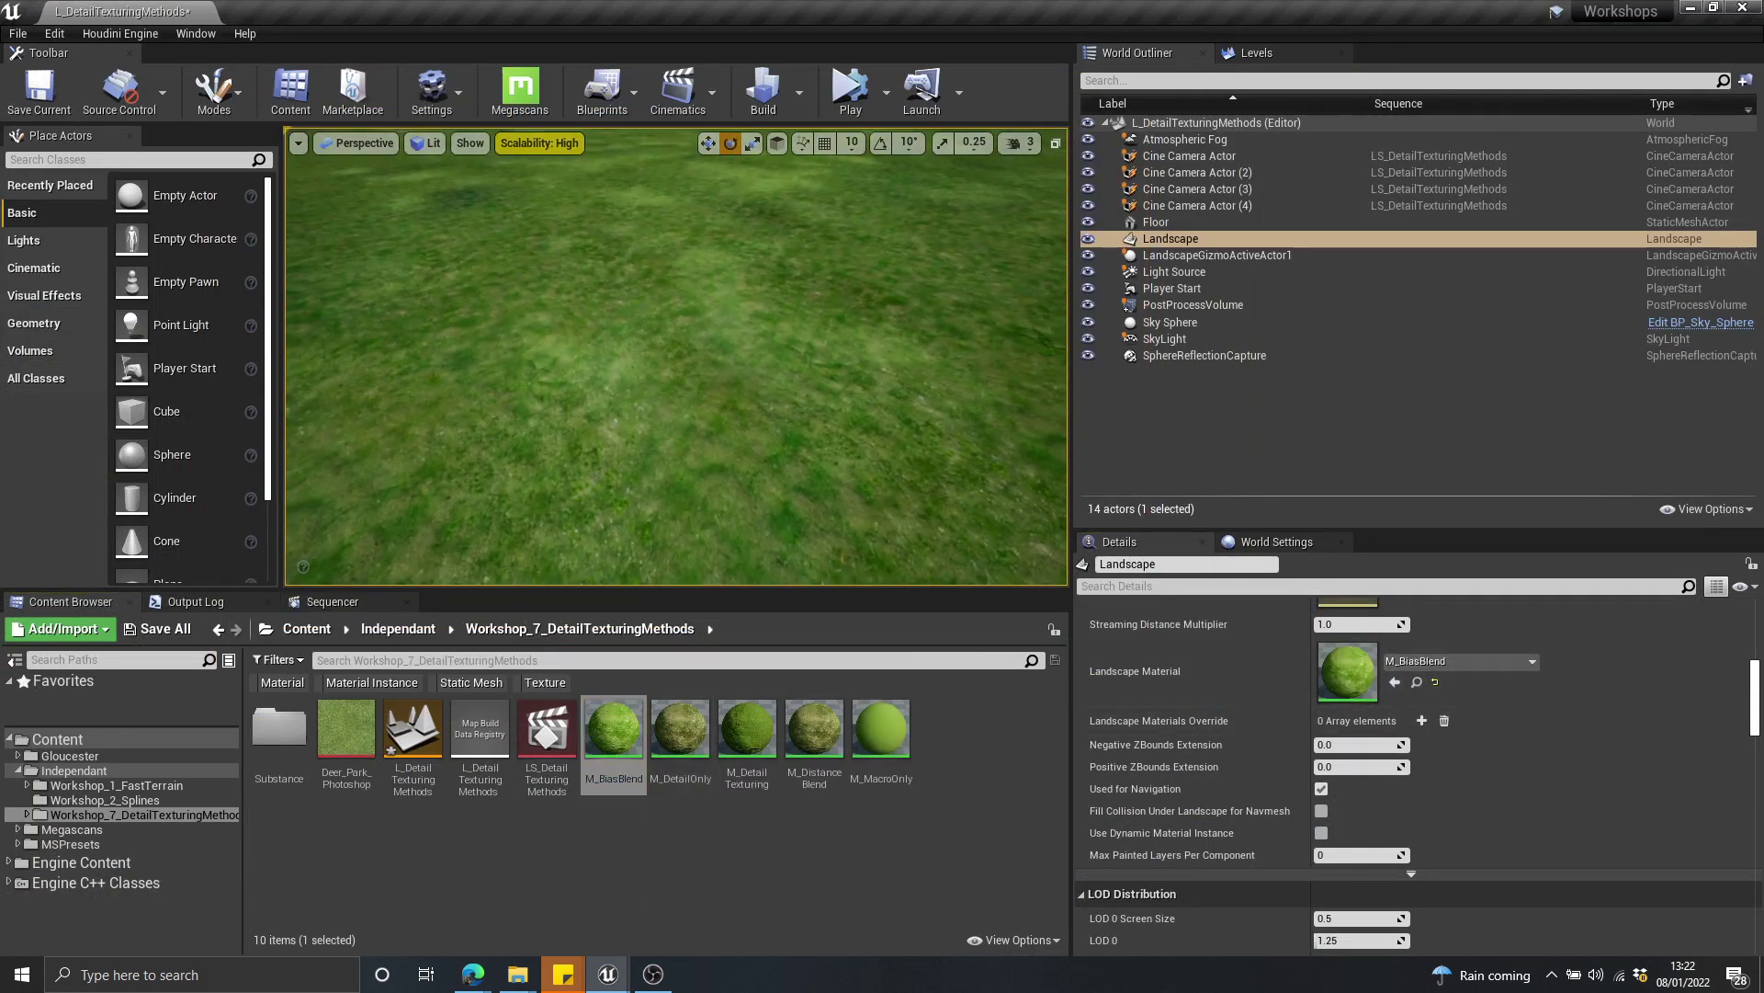
Switch to the Edge browser, glance over the artist's ArtStation portfolio page, and return to Unreal Editor
key("alt+Tab")
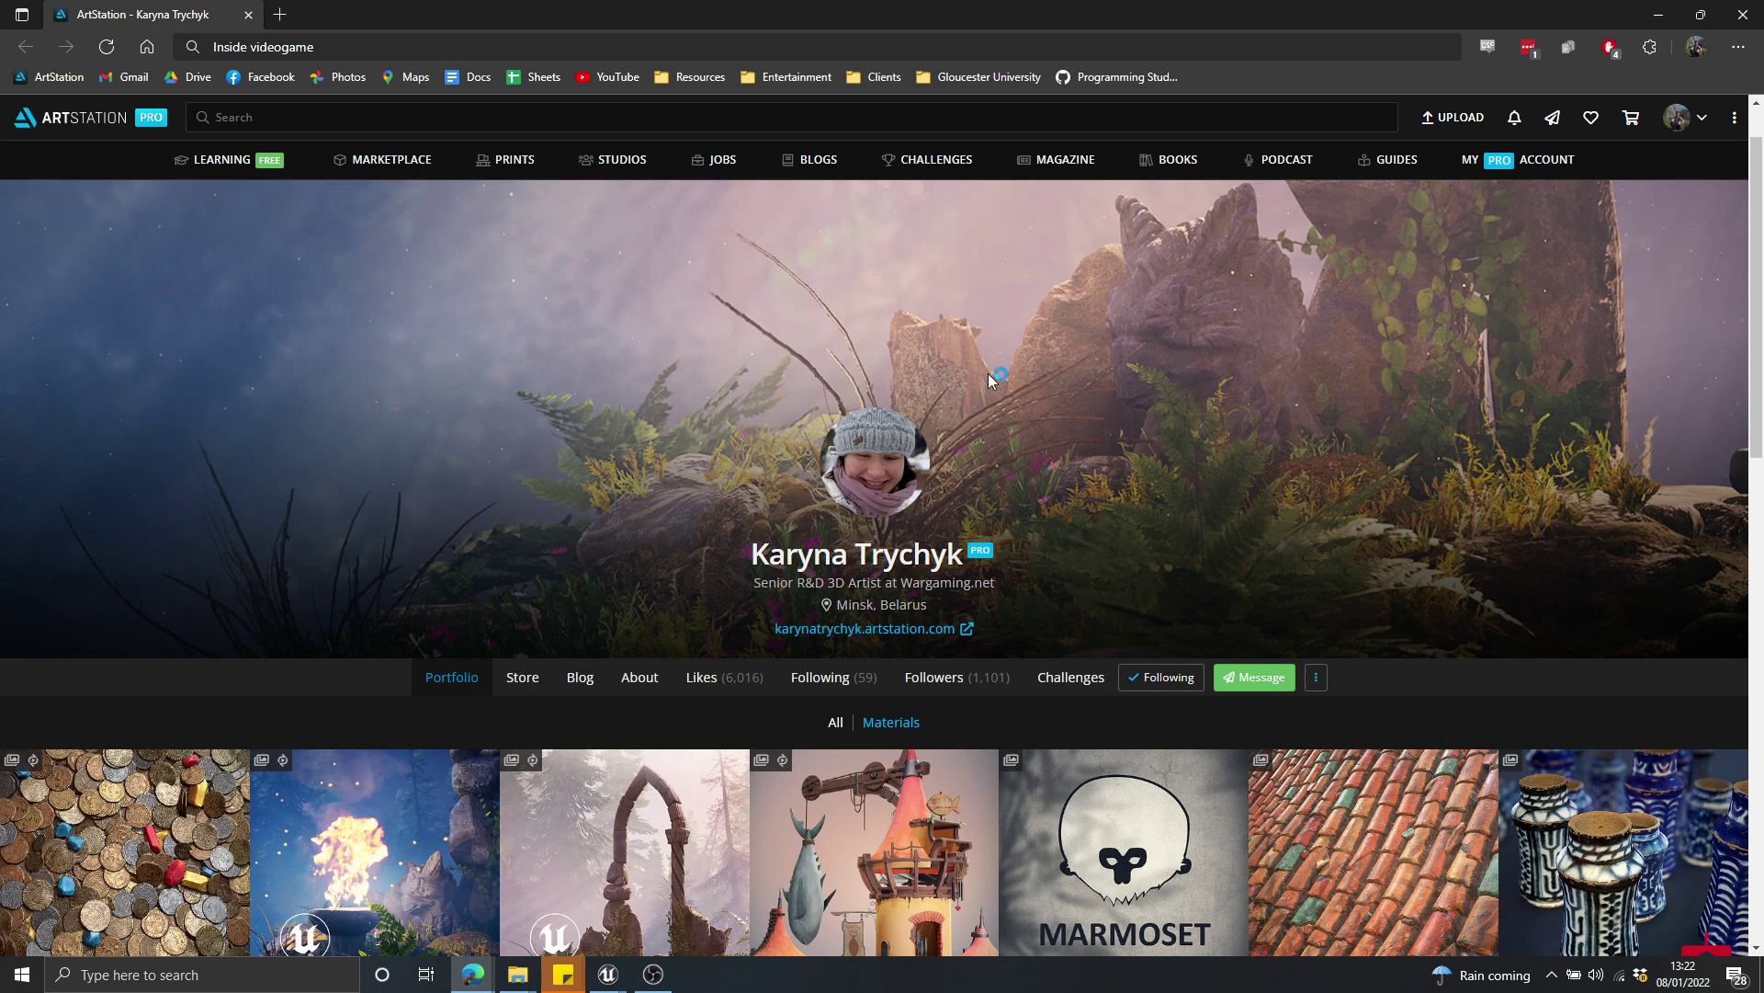
scroll(1035, 333, "down", 3)
scroll(906, 304, "up", 3)
scroll(827, 381, "down", 3)
scroll(852, 394, "up", 1)
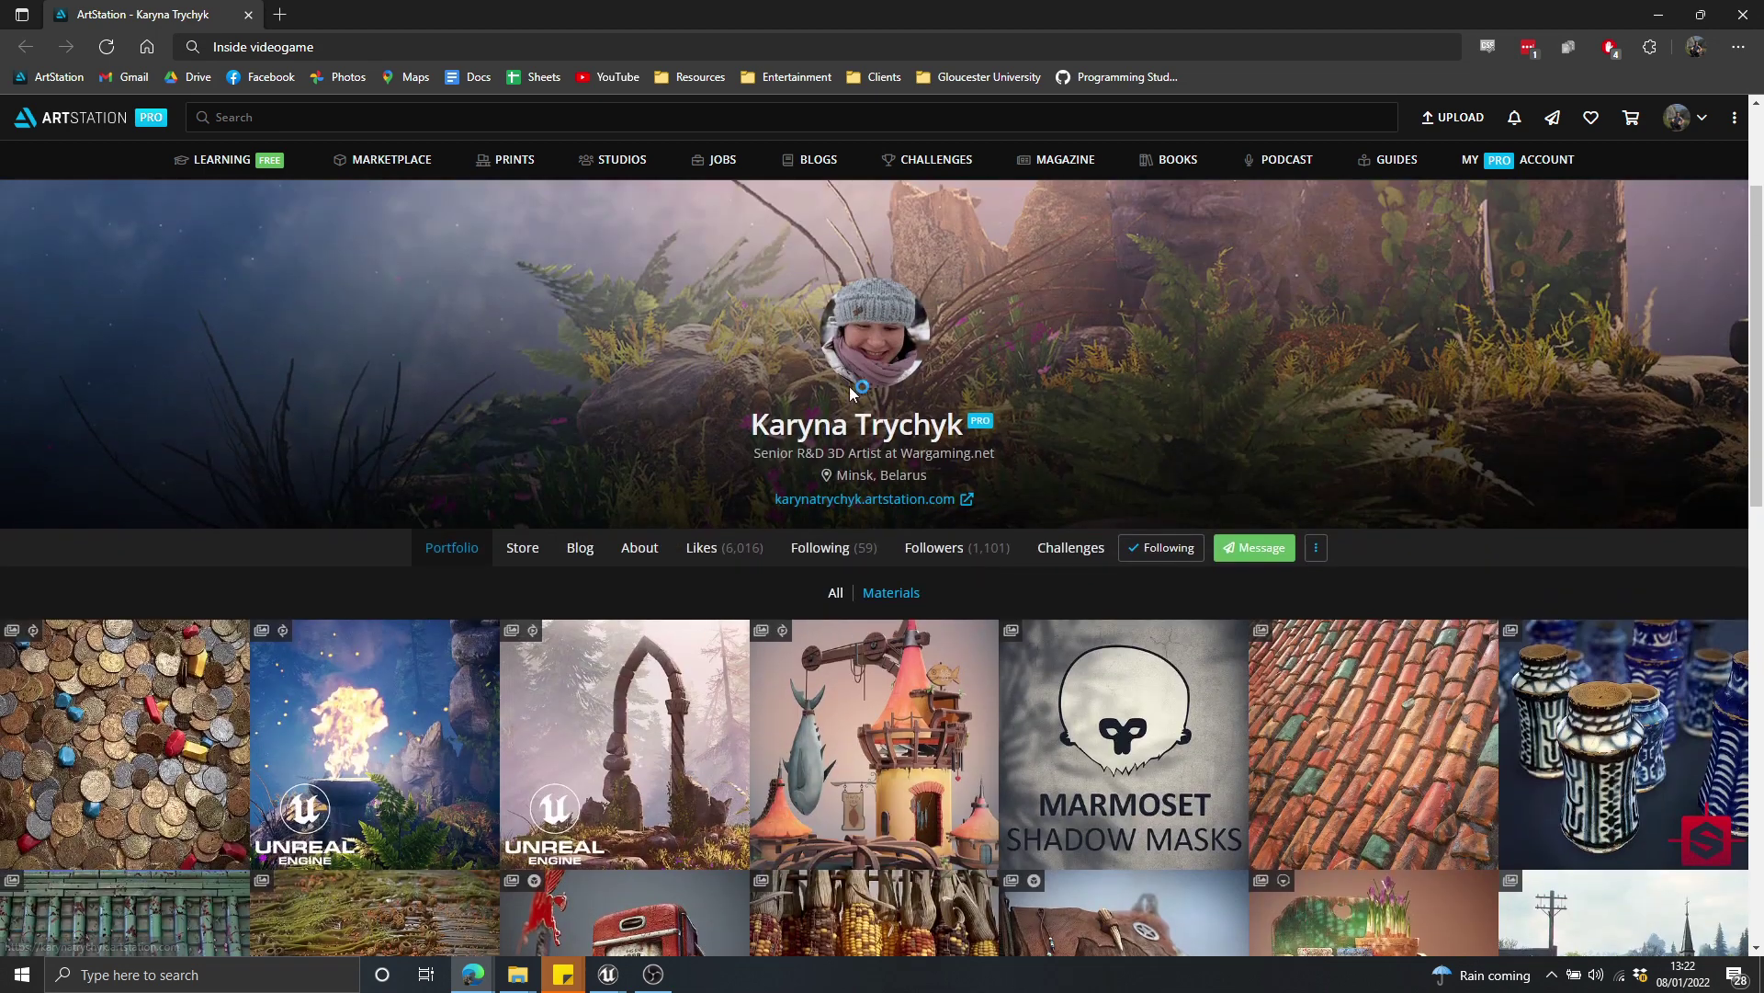
left_click(1659, 15)
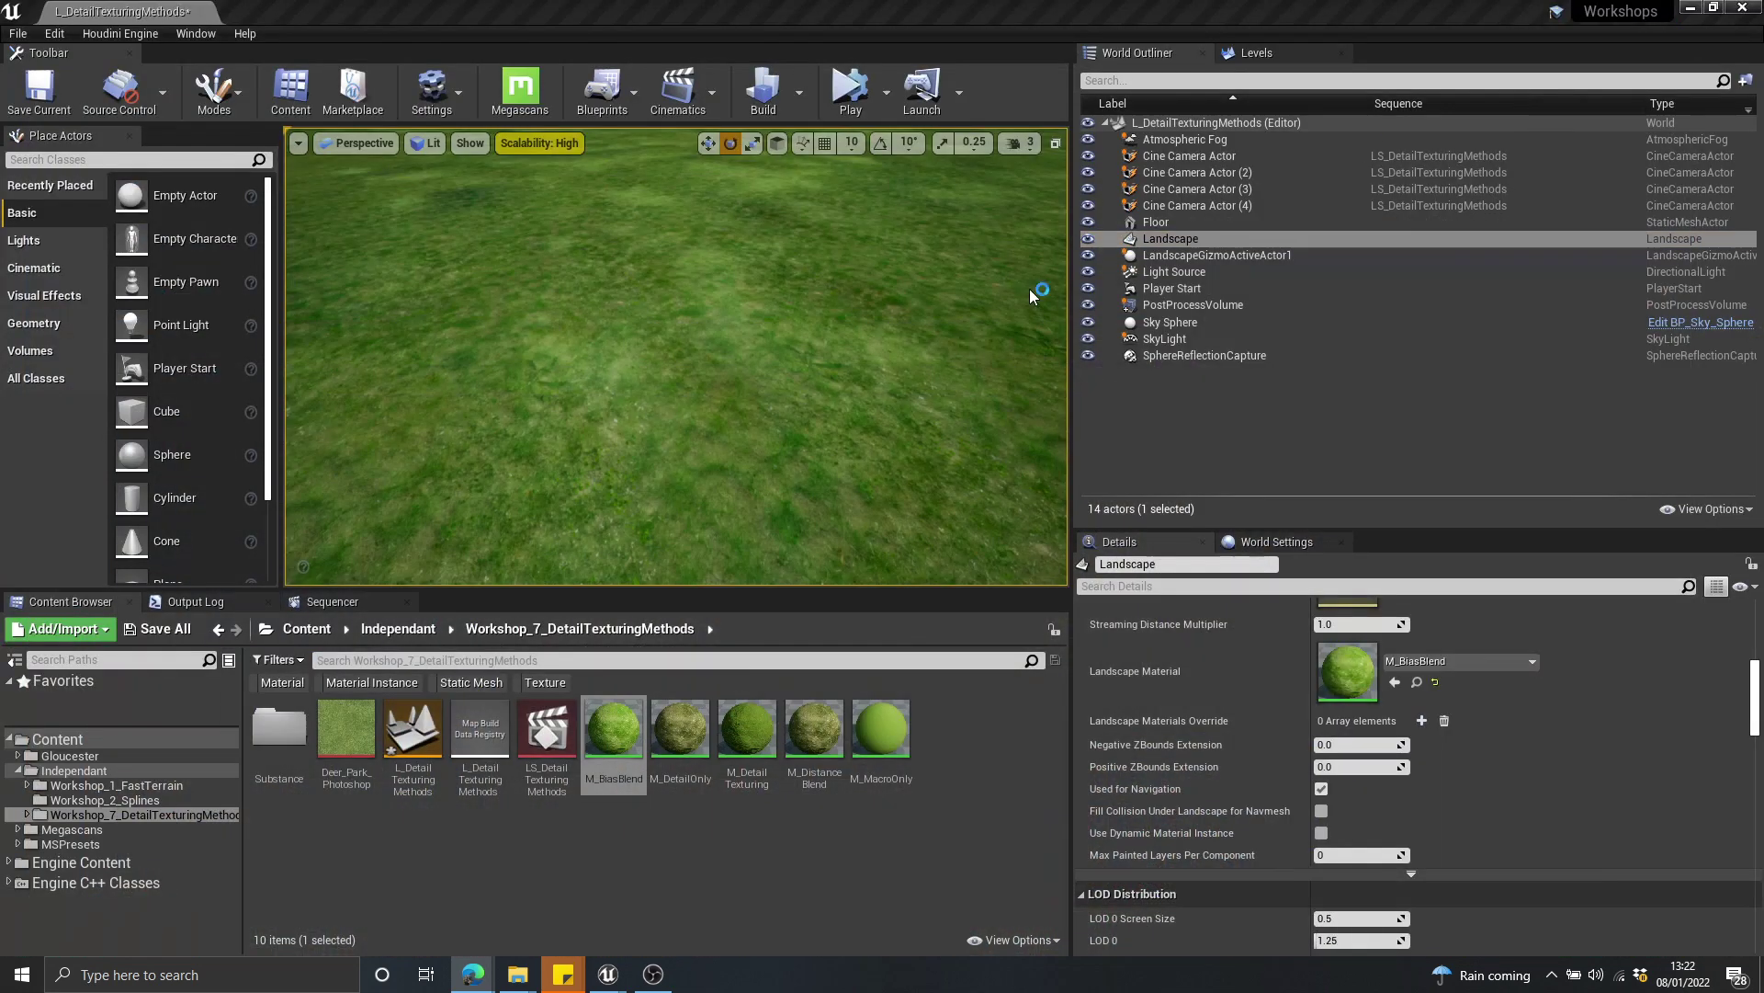
View the M_BiasBlend landscape full screen from close up and far away, and restore the normal editor layout
key("F11")
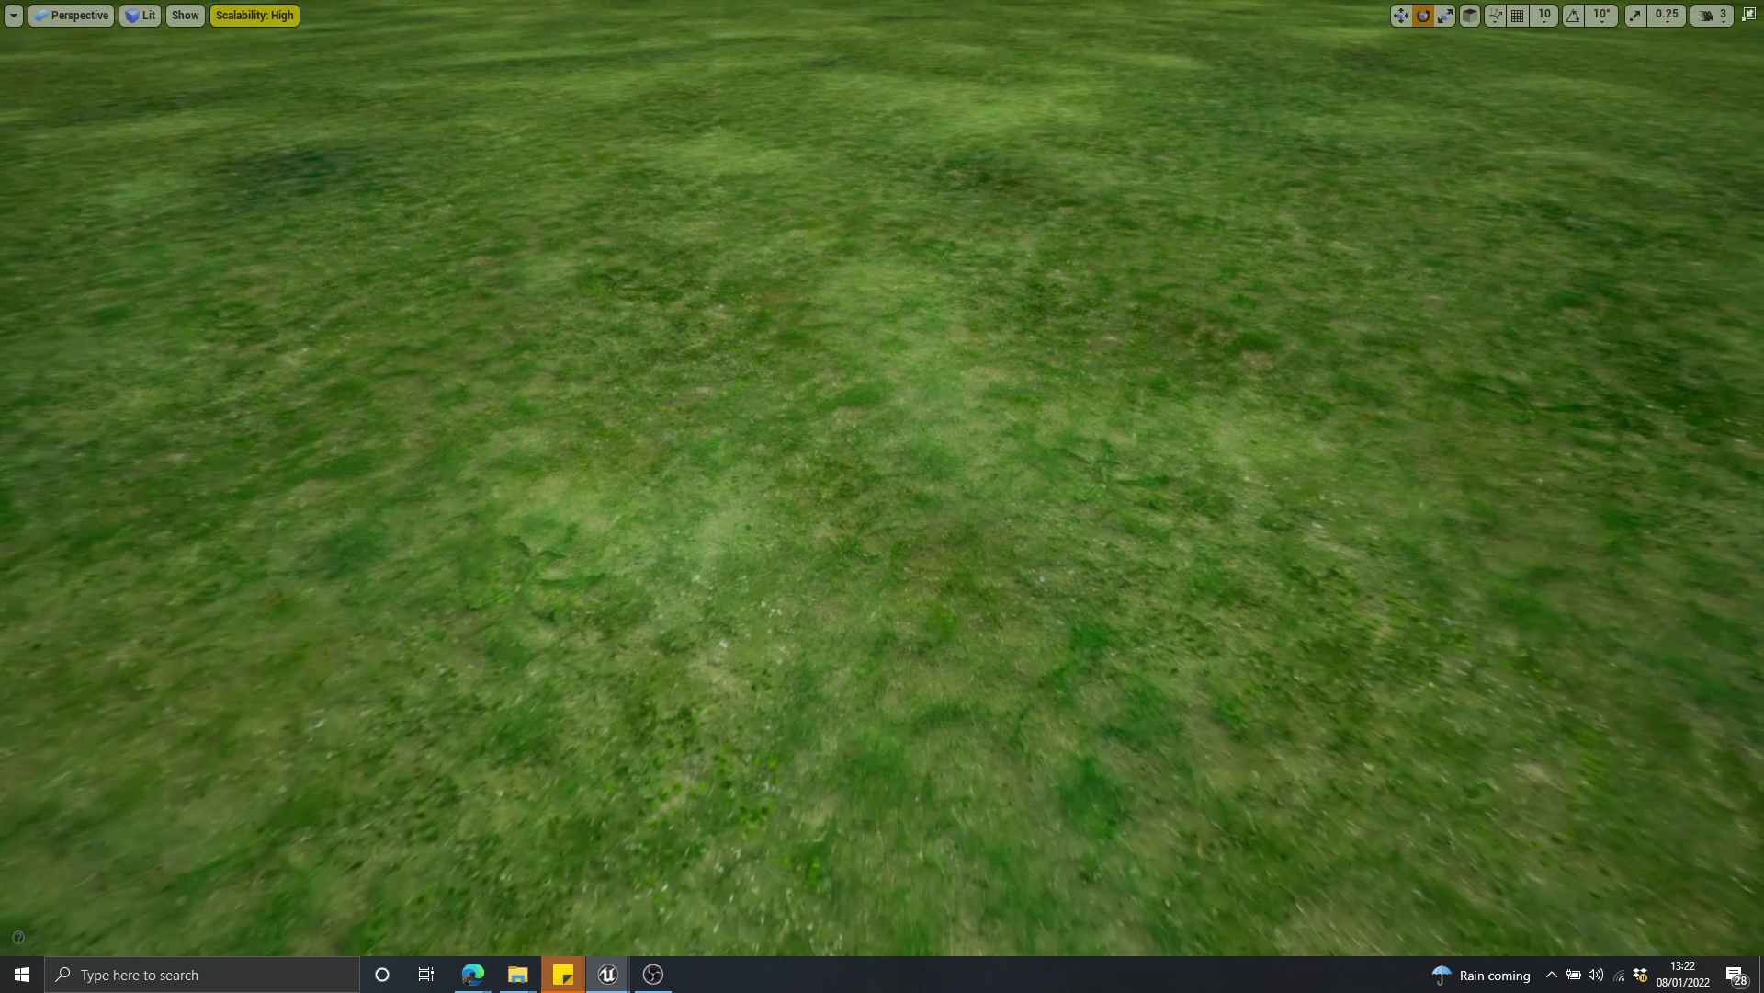
key("s")
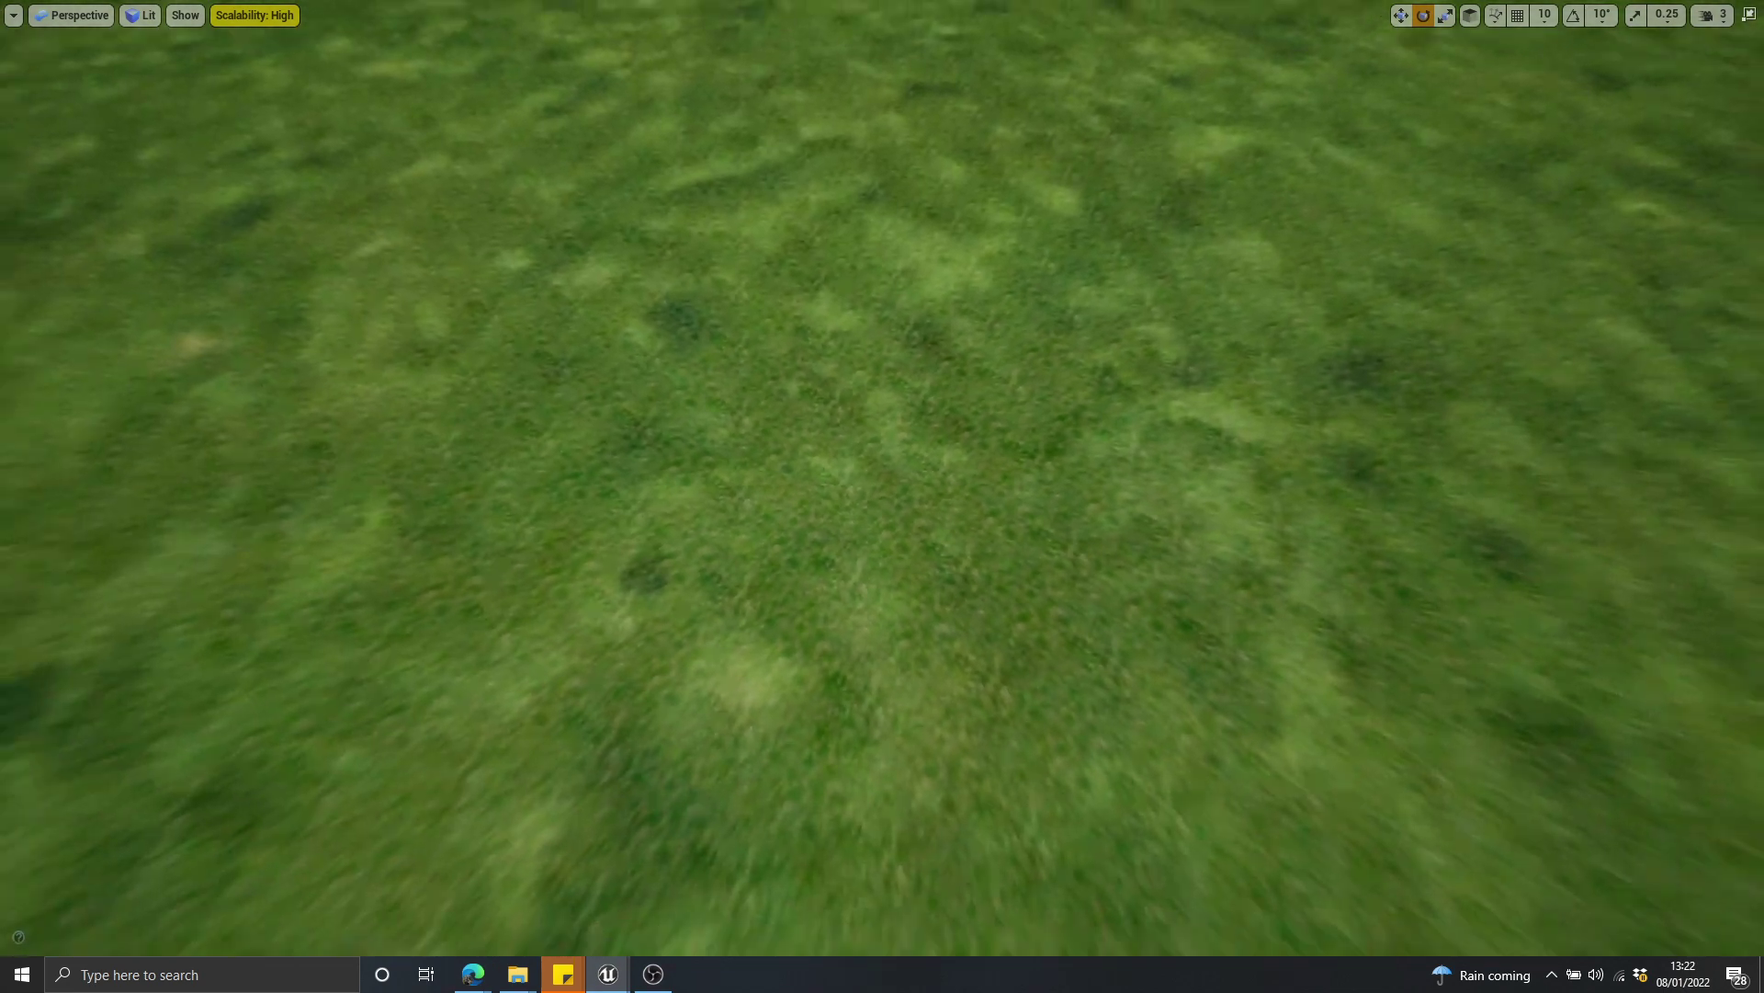
key("s")
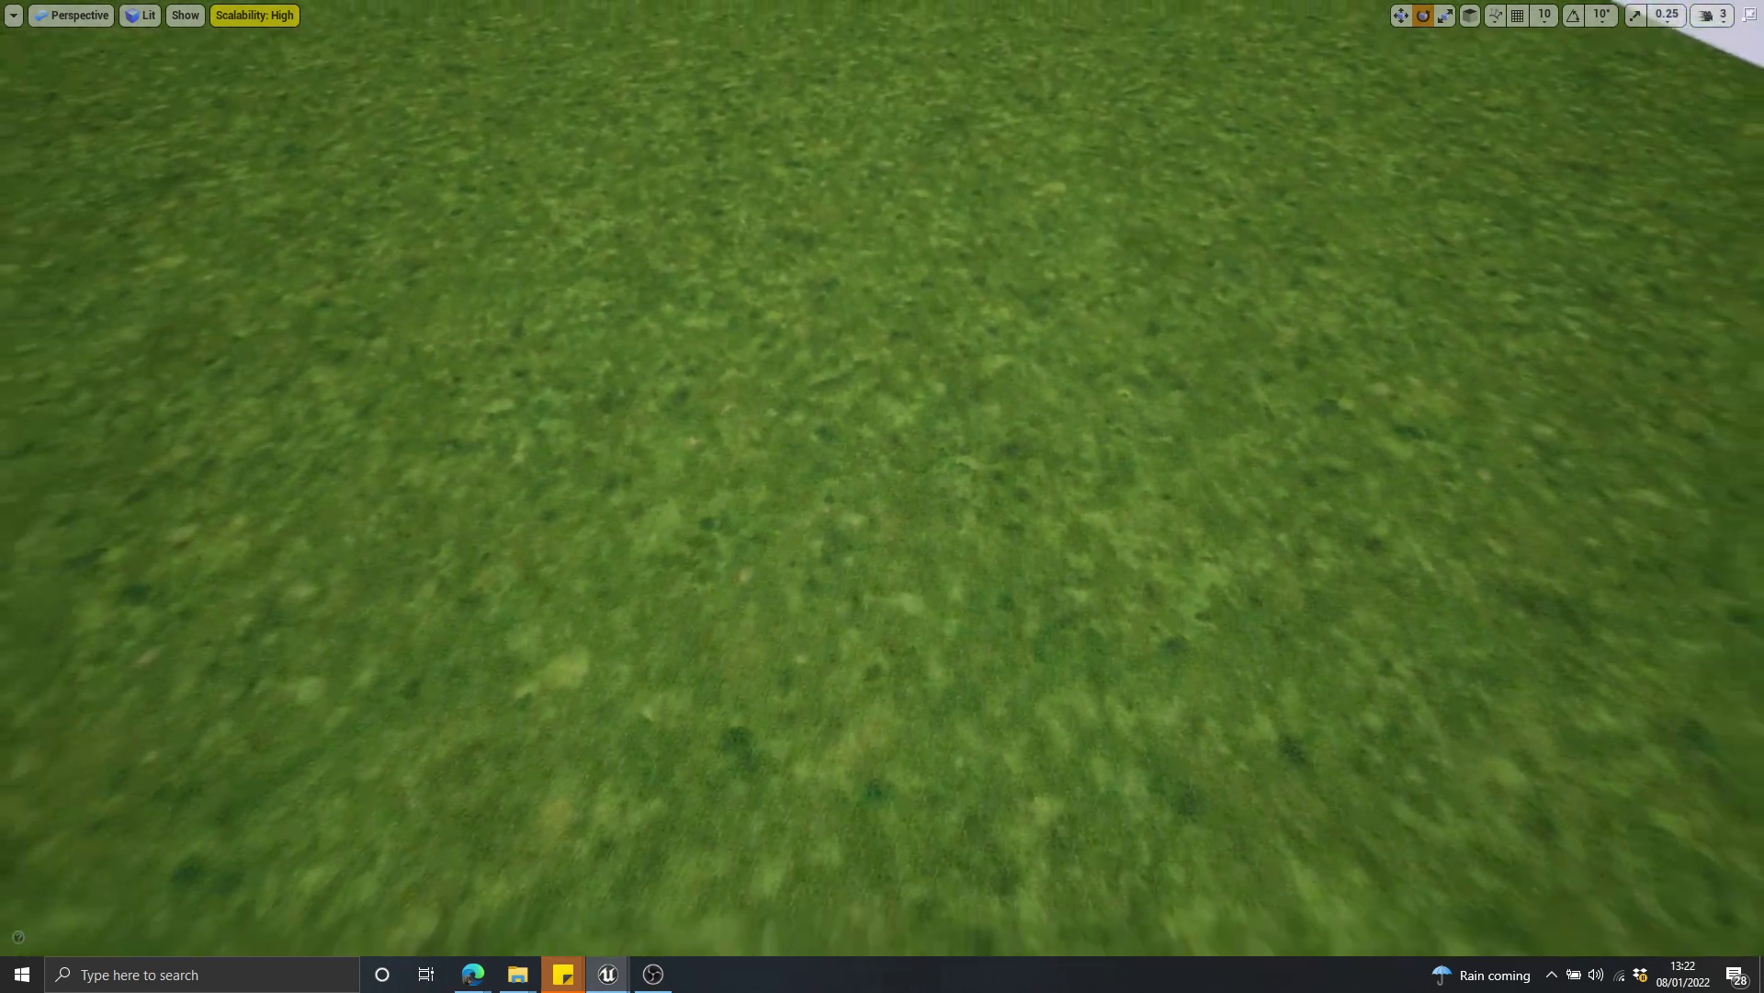
key("s")
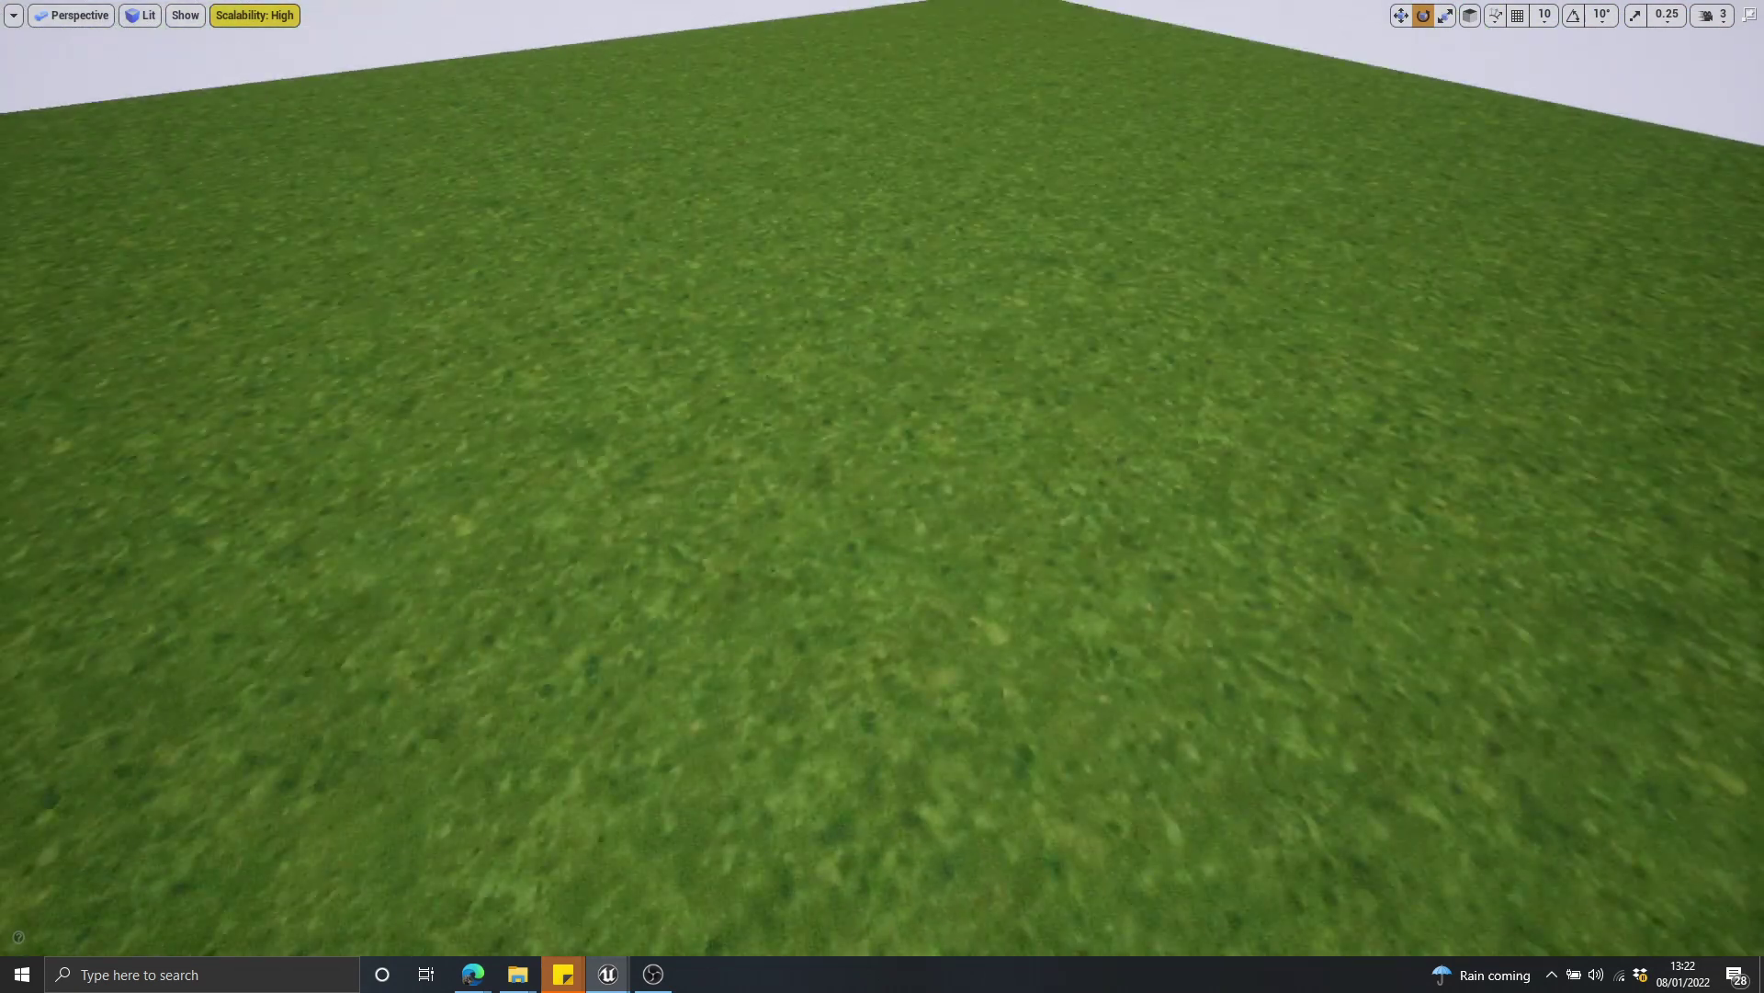
key("s")
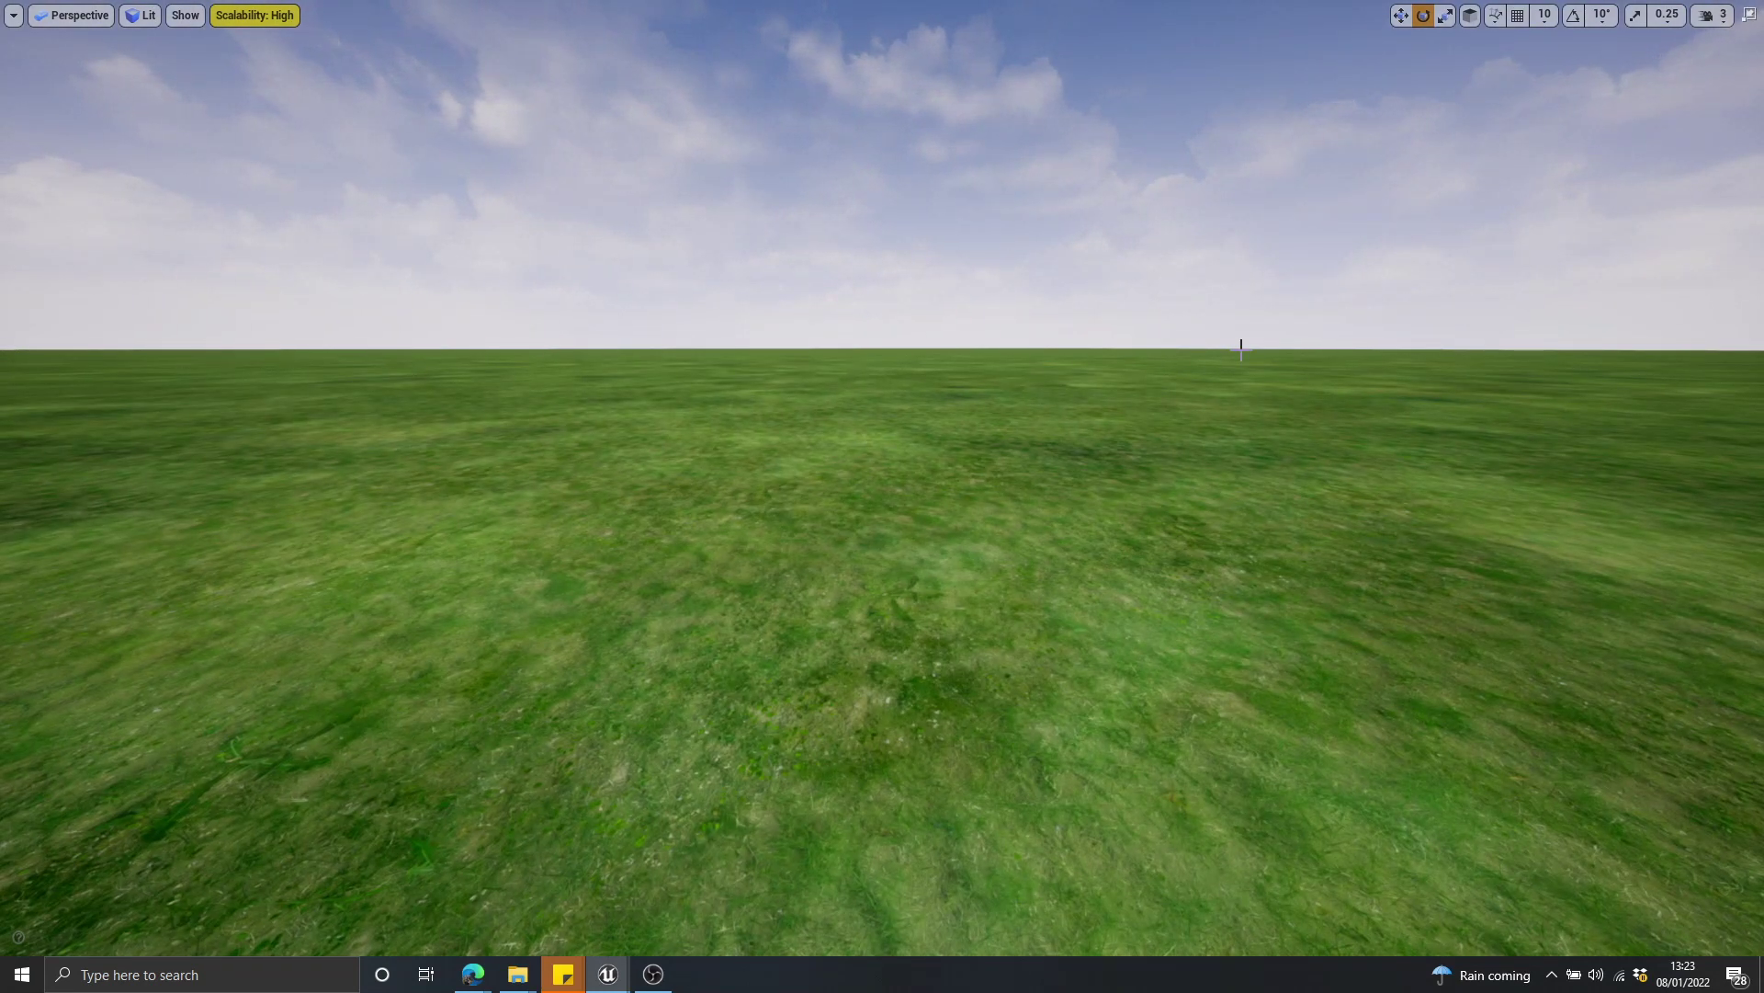
right_click_drag(1241, 349, 1194, 342)
key("F11")
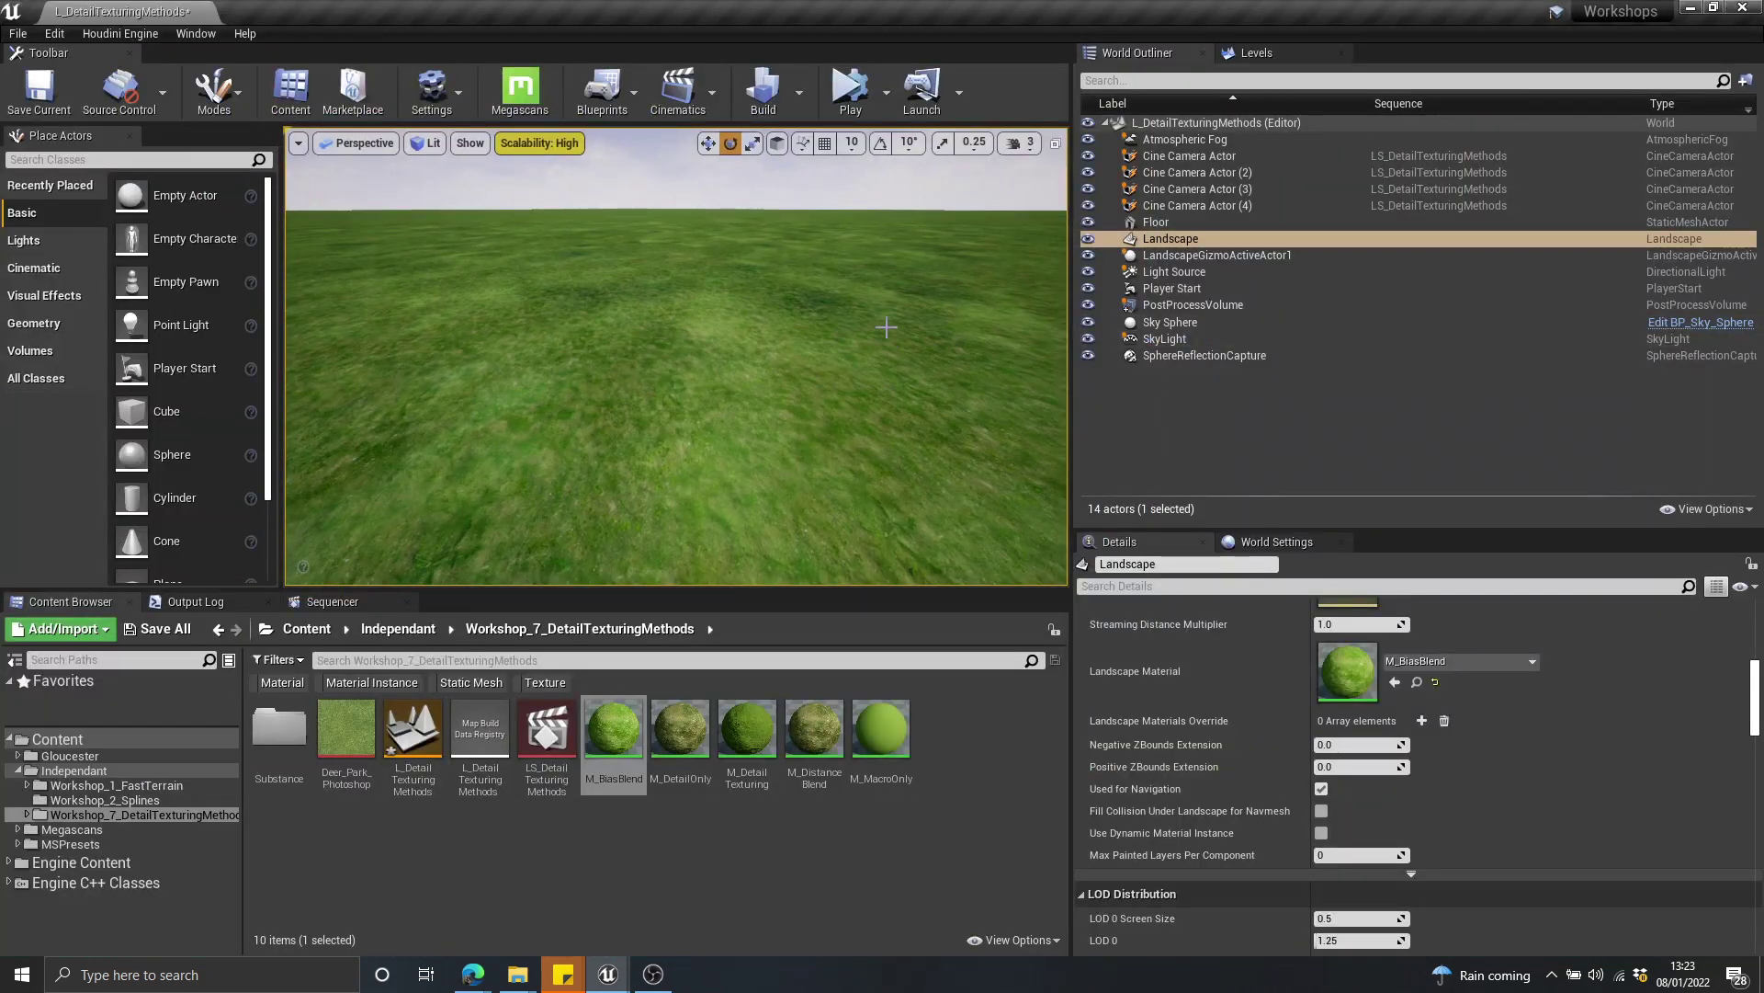
Open the M_BiasBlend material and bring its Detail Colour Blending node group into close view
double_click(612, 726)
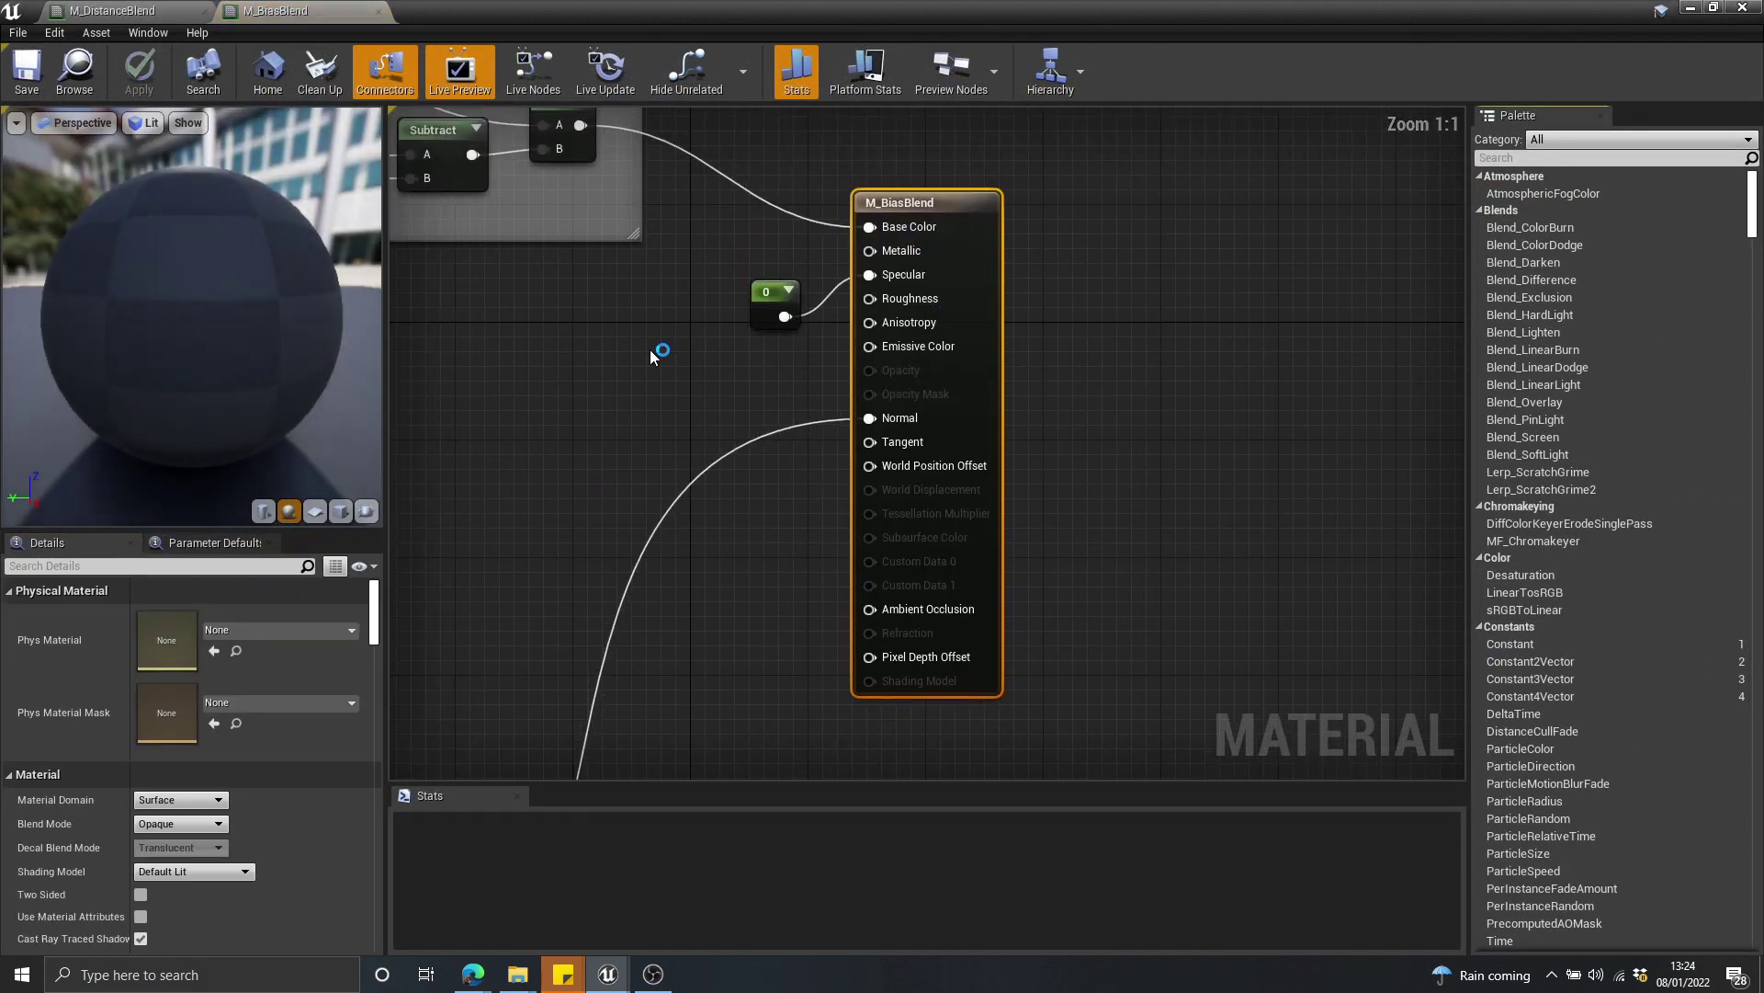
scroll(800, 369, "down", 4)
scroll(1015, 346, "down", 3)
right_click_drag(800, 370, 1051, 452)
scroll(982, 347, "up", 1)
scroll(883, 280, "up", 4)
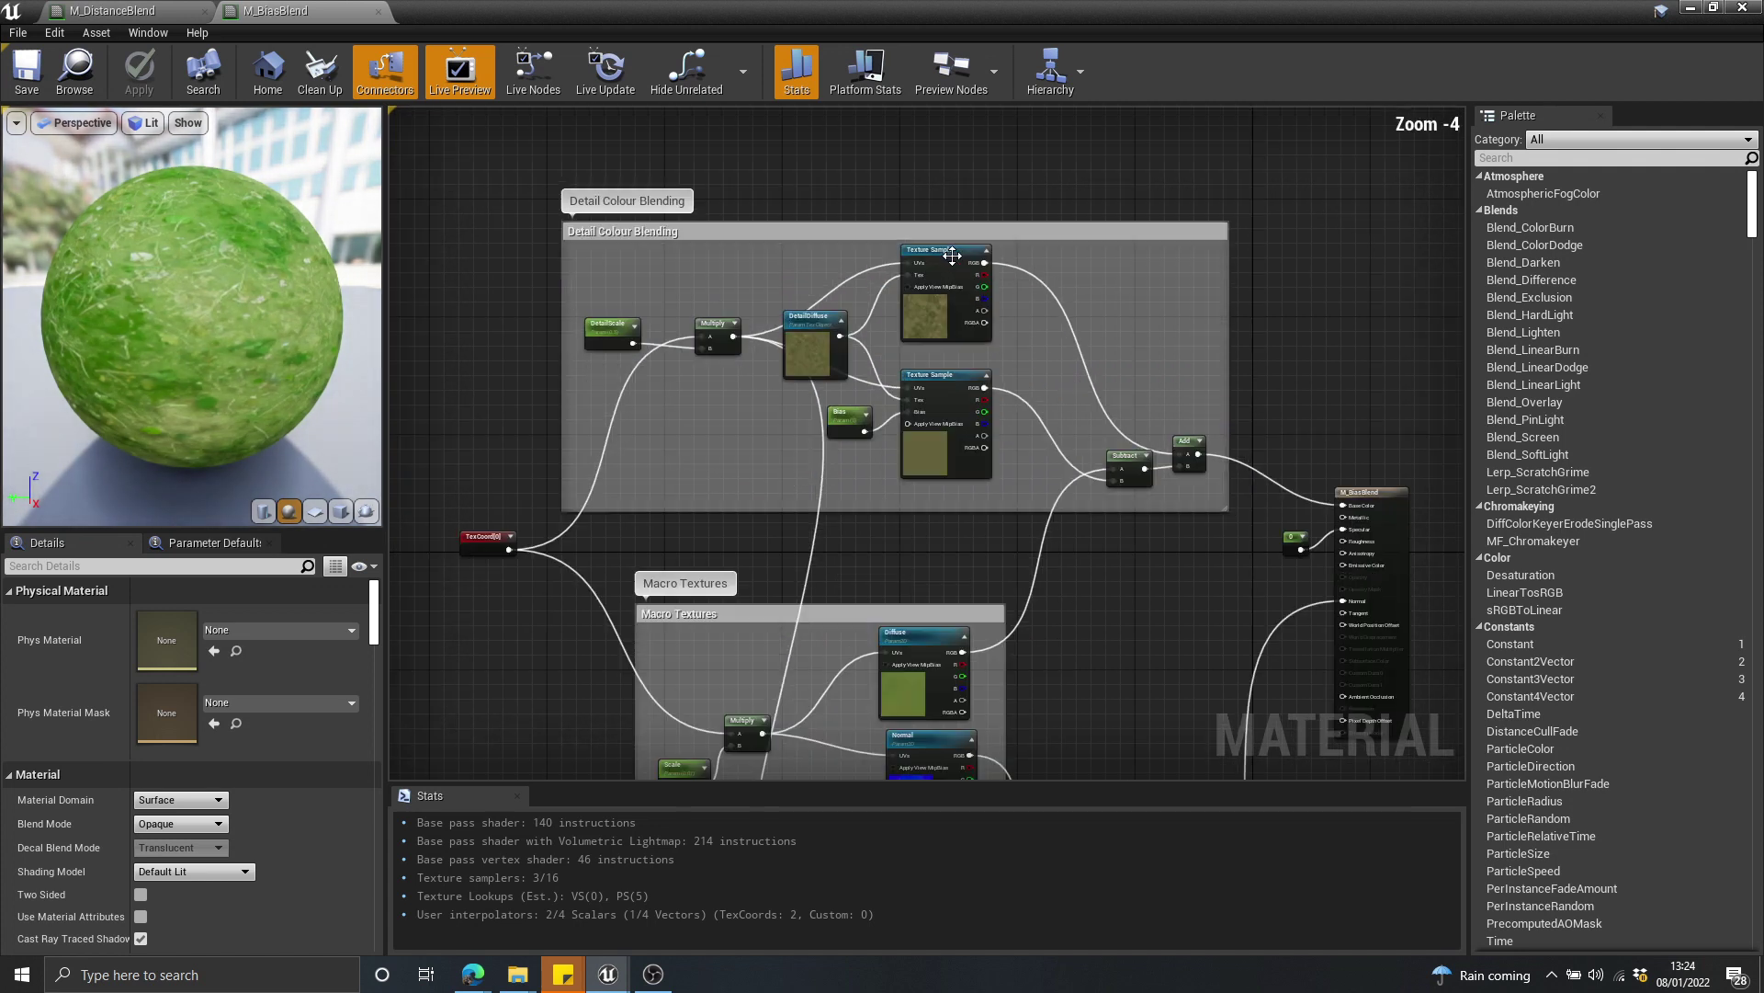
right_click_drag(866, 258, 647, 190)
scroll(867, 245, "up", 1)
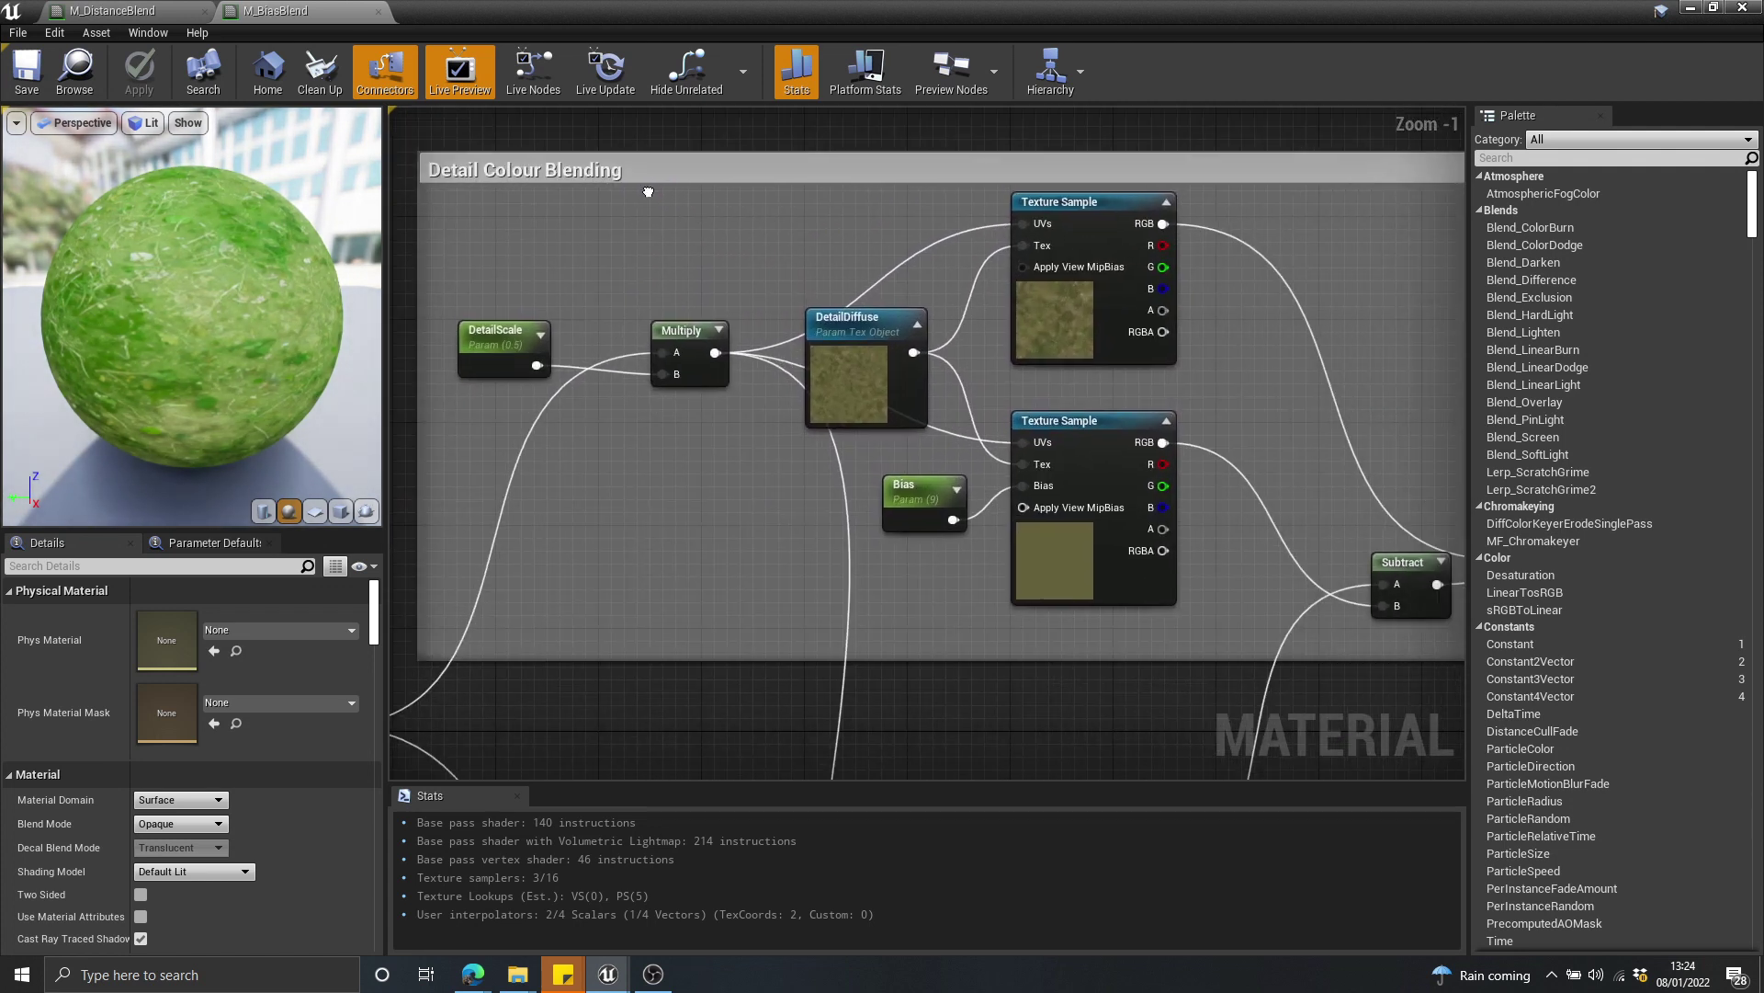
Inspect the Diffuse texture parameter in the Macro Textures group and return to the Detail Colour Blending group
scroll(787, 229, "down", 1)
right_click_drag(786, 230, 775, 410)
scroll(951, 507, "up", 2)
mouse_move(870, 508)
left_mouse_down()
mouse_move(886, 483)
mouse_move(856, 478)
left_mouse_up()
right_click_drag(878, 378, 885, 421)
left_click_drag(867, 508, 910, 516)
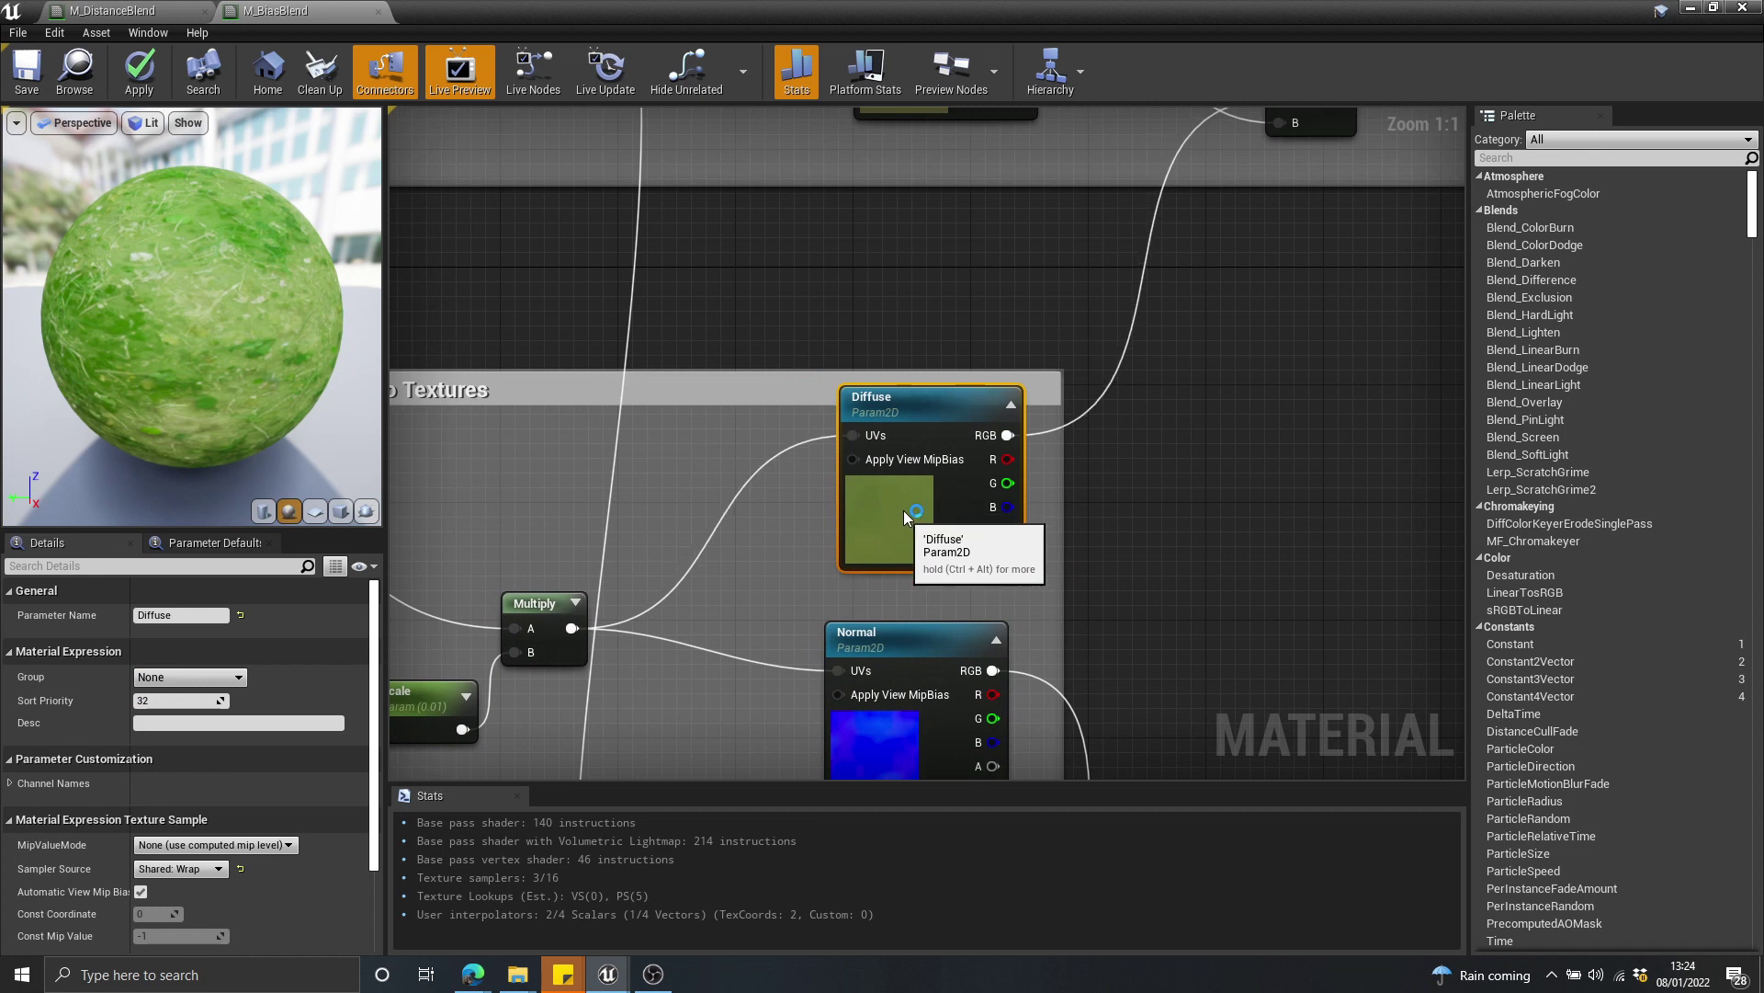
right_click_drag(1041, 422, 1143, 714)
scroll(985, 524, "down", 2)
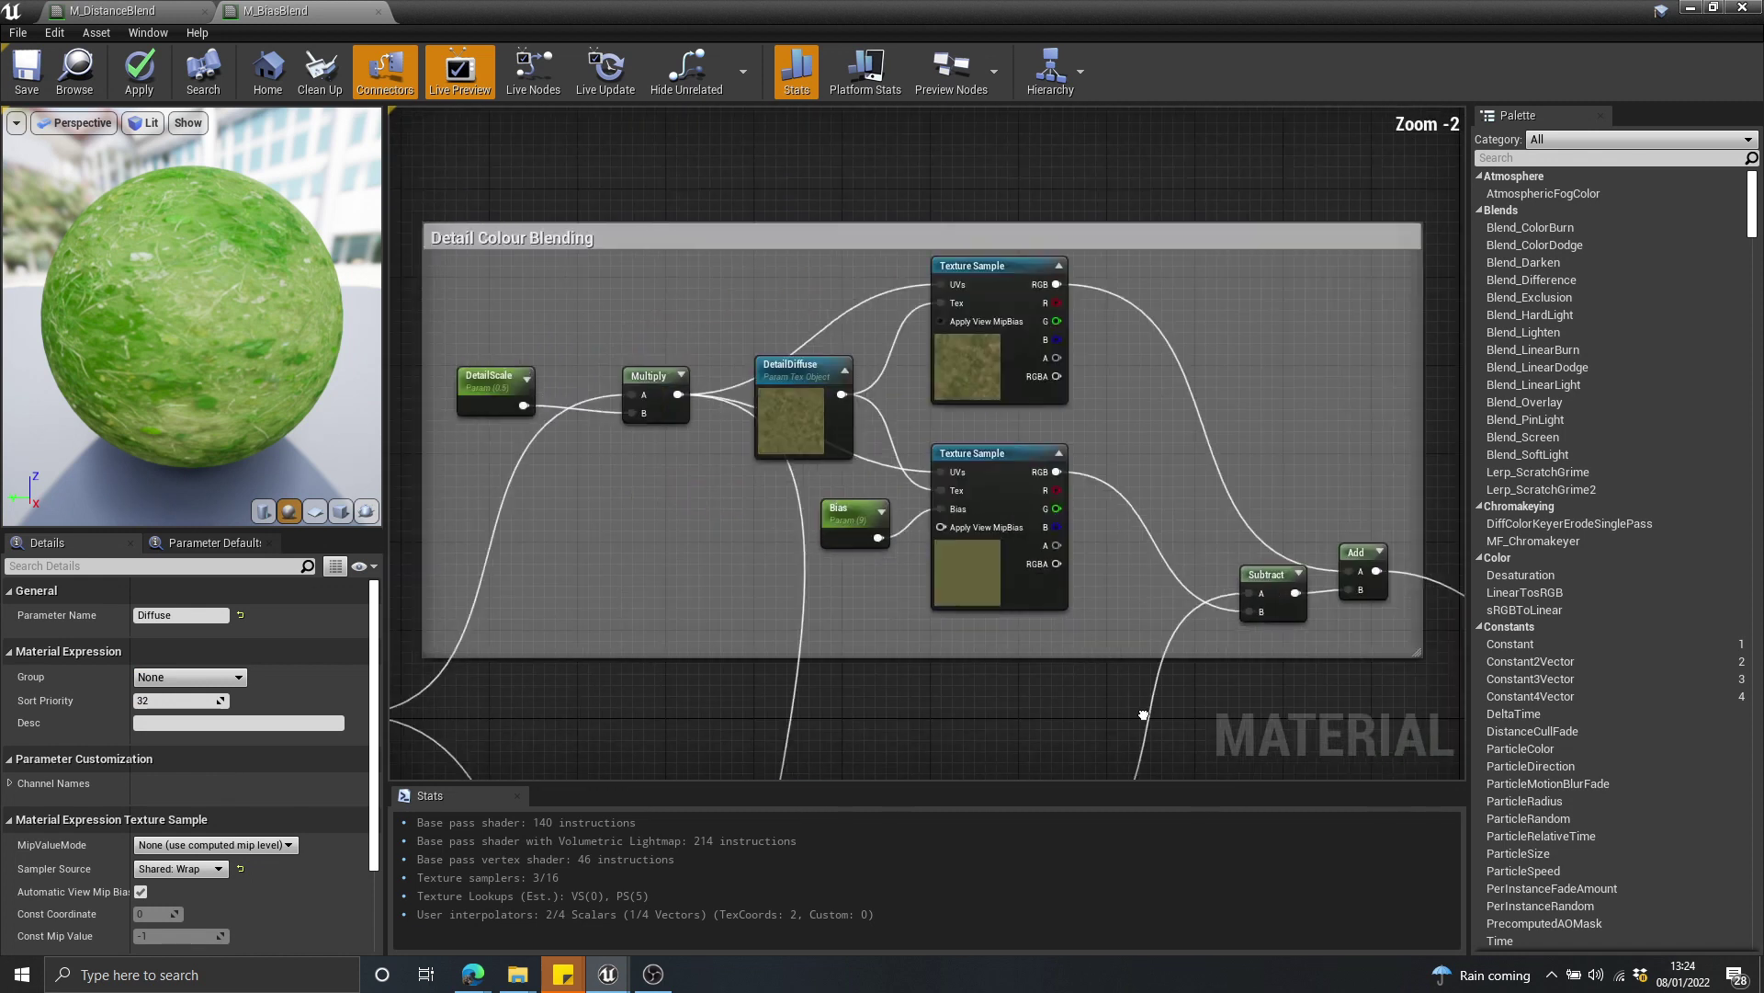
Select all nodes of the Detail Colour Blending group to highlight them
right_click_drag(588, 264, 637, 247)
scroll(637, 246, "down", 1)
left_click_drag(469, 135, 1228, 618)
scroll(1056, 591, "up", 4)
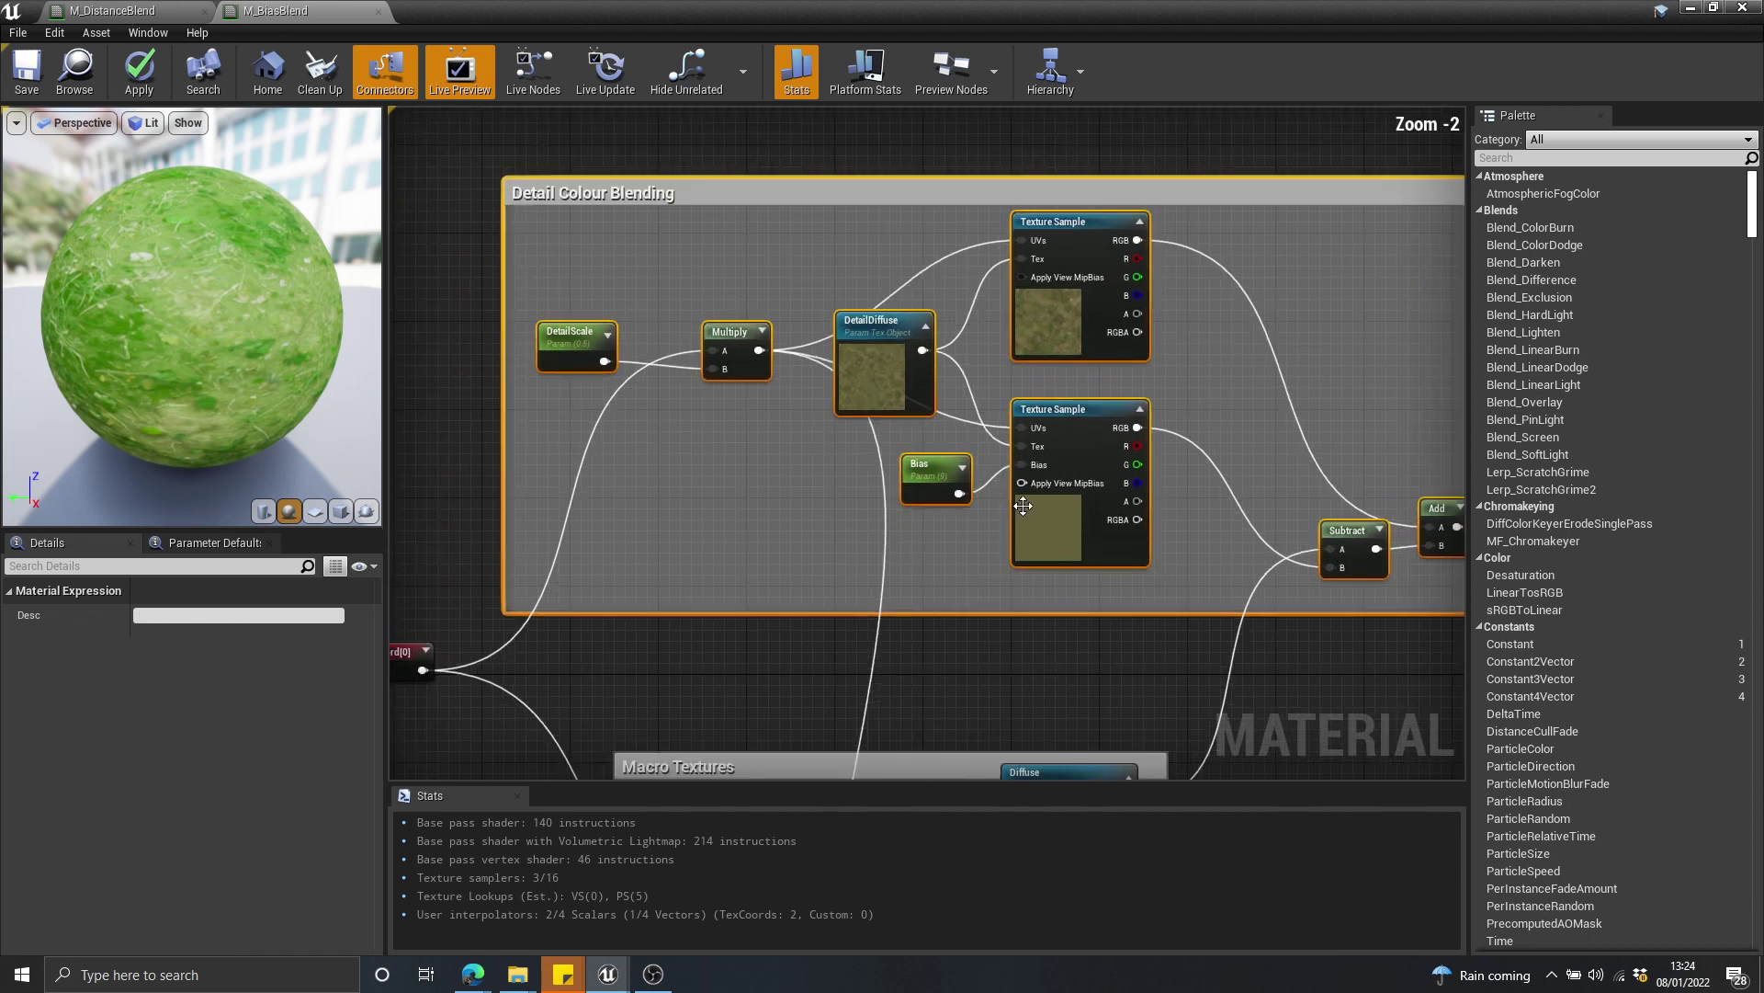
Examine the DetailDiffuse texture object and the two Texture Samples it feeds, highlighting them by selection
left_click_drag(1167, 285, 809, 590)
left_click(785, 408)
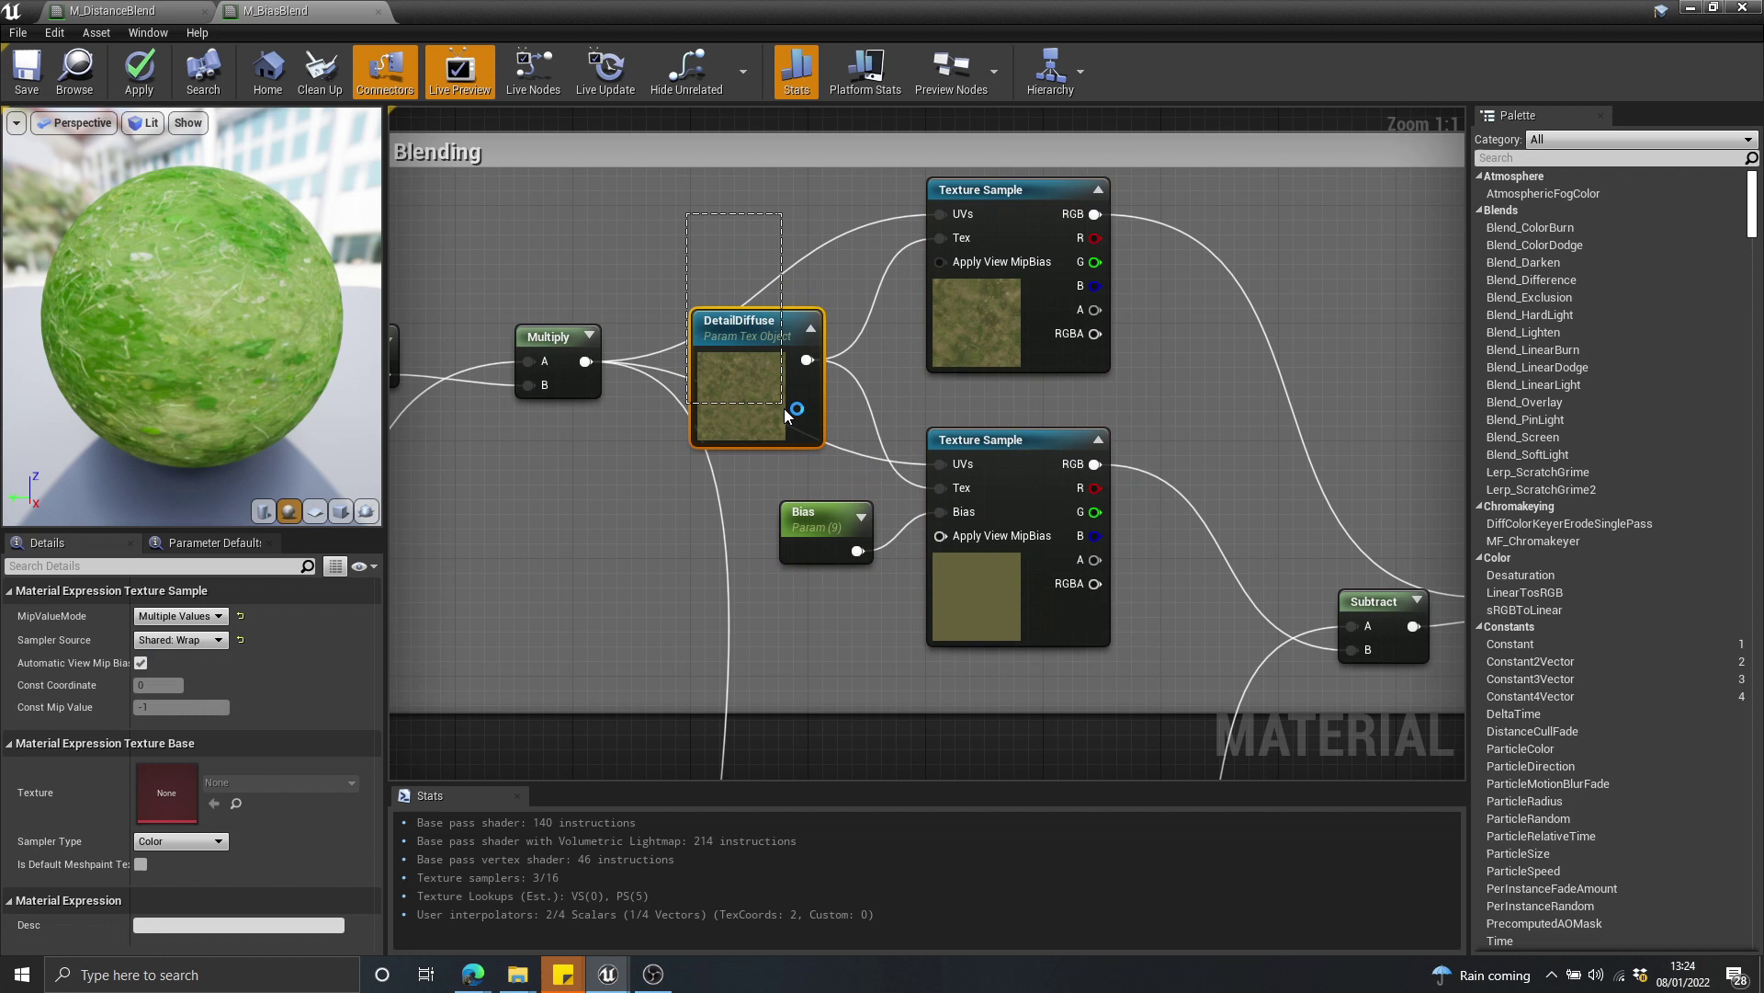
left_click_drag(784, 408, 747, 428)
right_click_drag(1161, 397, 1101, 436)
left_click(1095, 346)
scroll(830, 366, "up", 1)
left_click(830, 367)
left_click_drag(1102, 327, 938, 565)
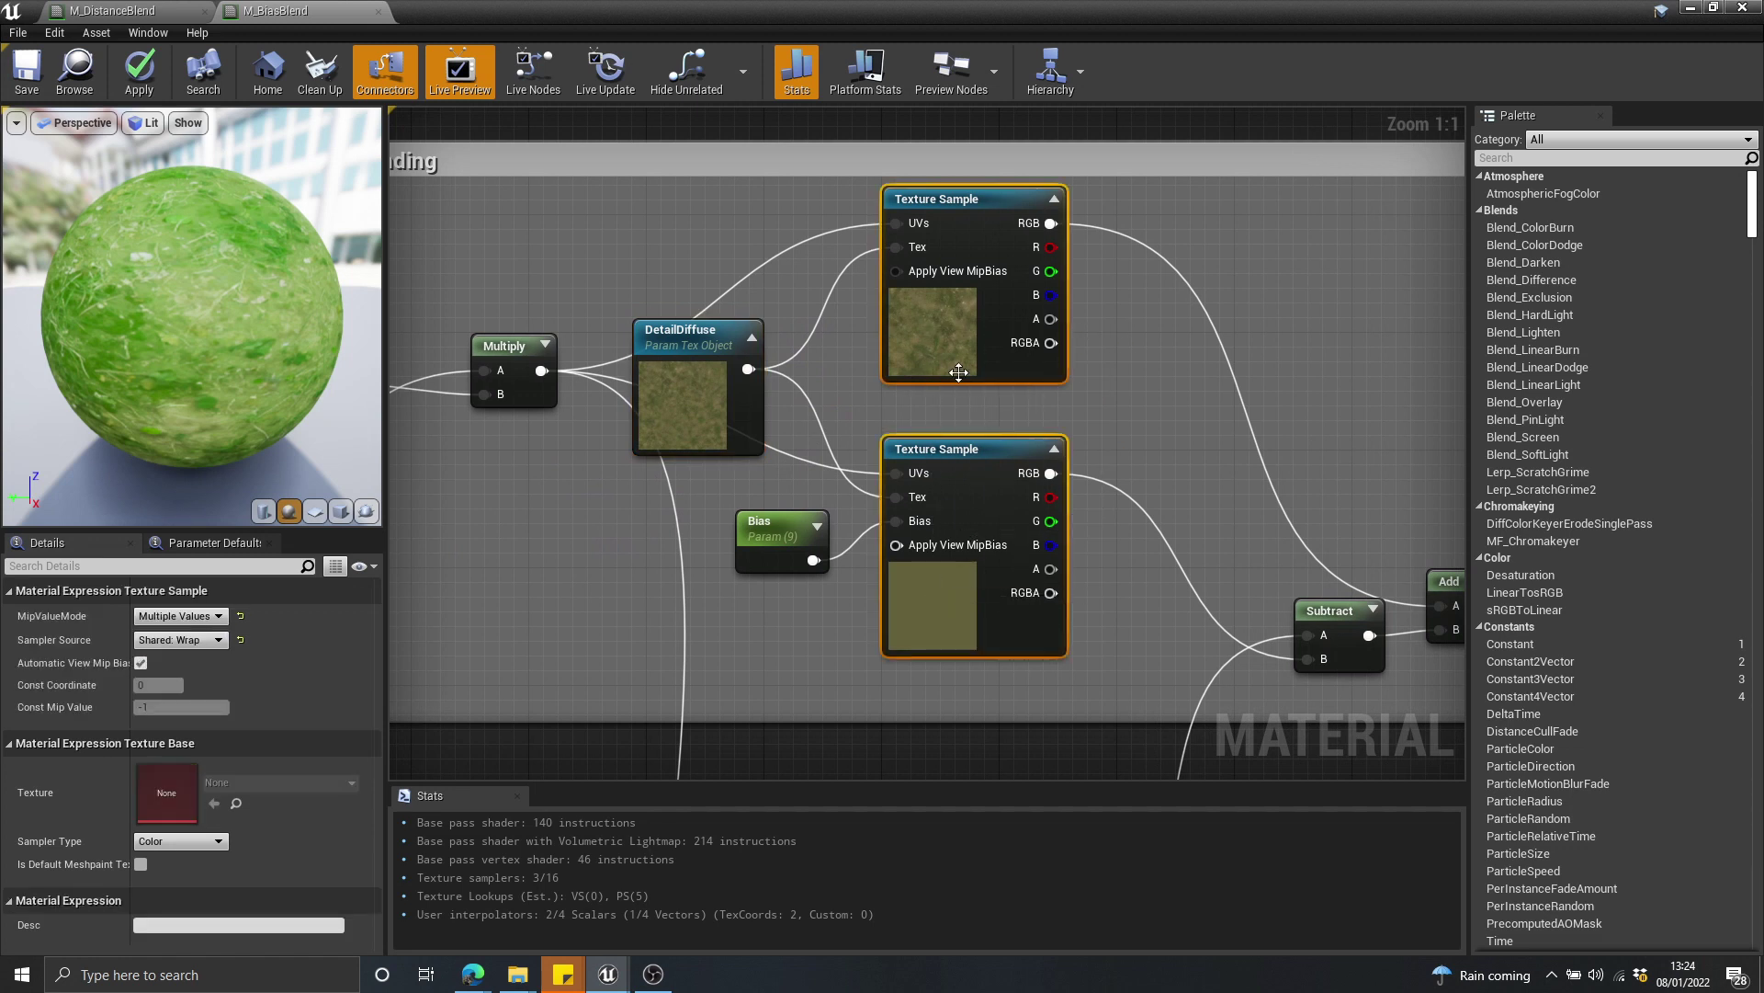
right_click_drag(1169, 408, 1113, 351)
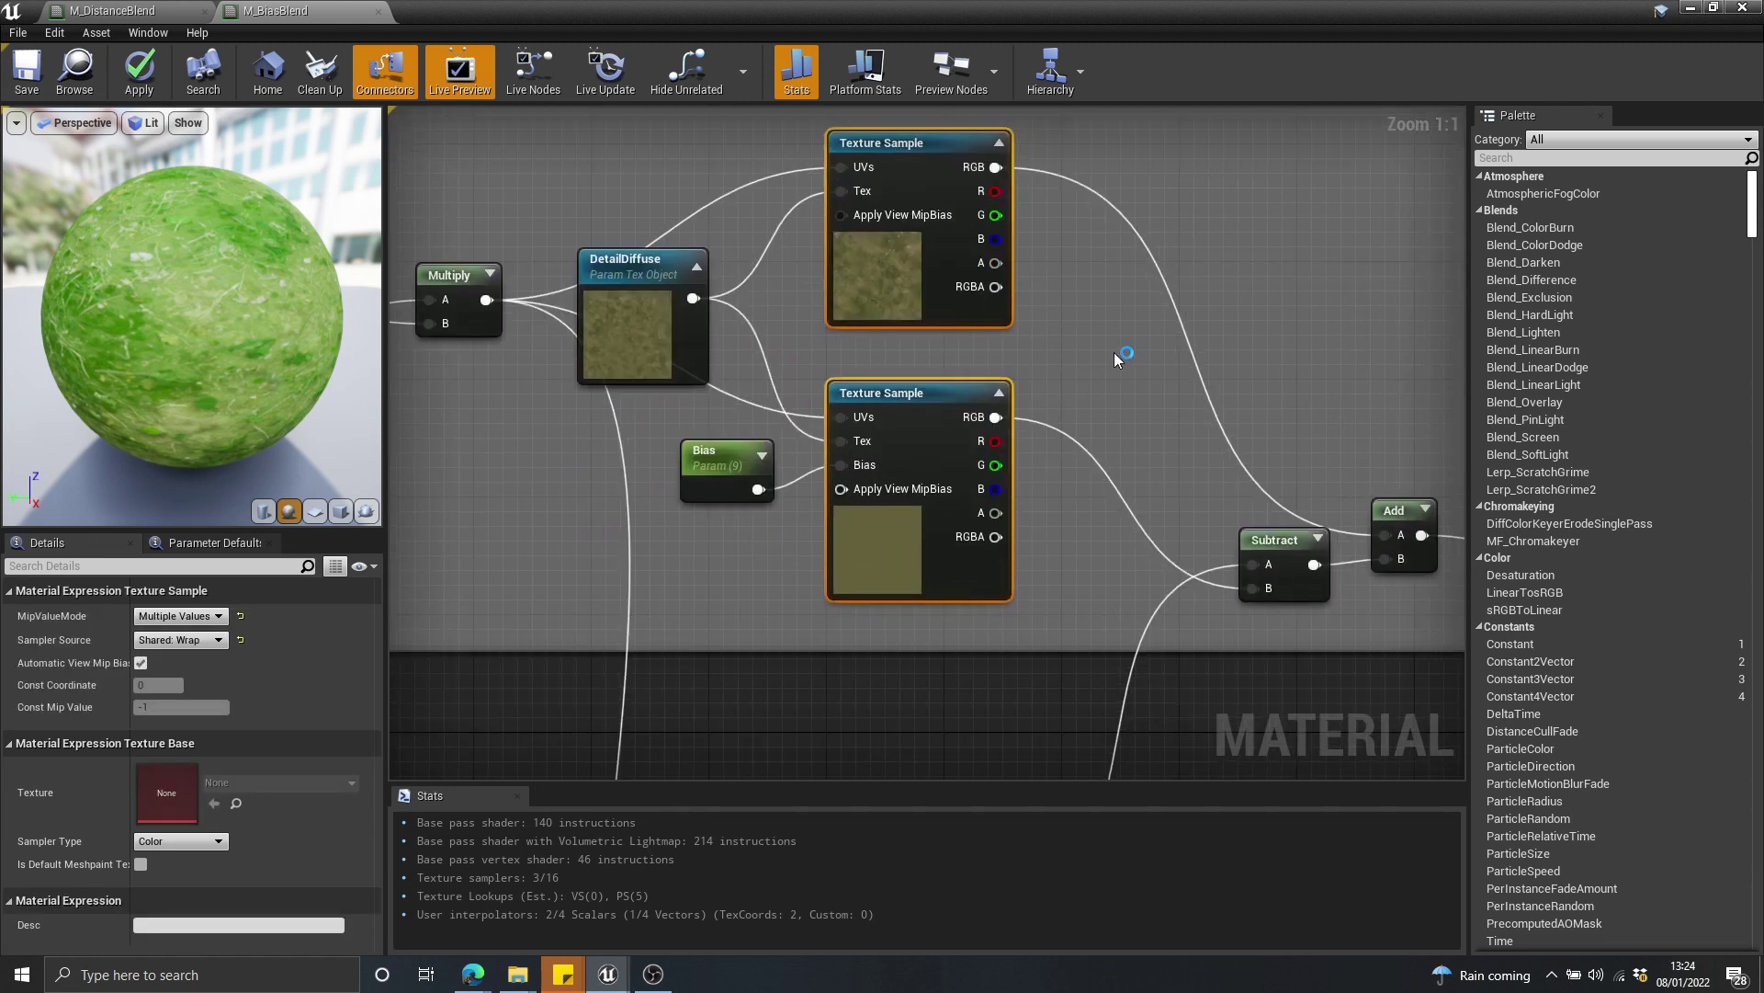
scroll(1147, 465, "down", 1)
right_click_drag(1147, 465, 1102, 460)
left_click(1067, 358)
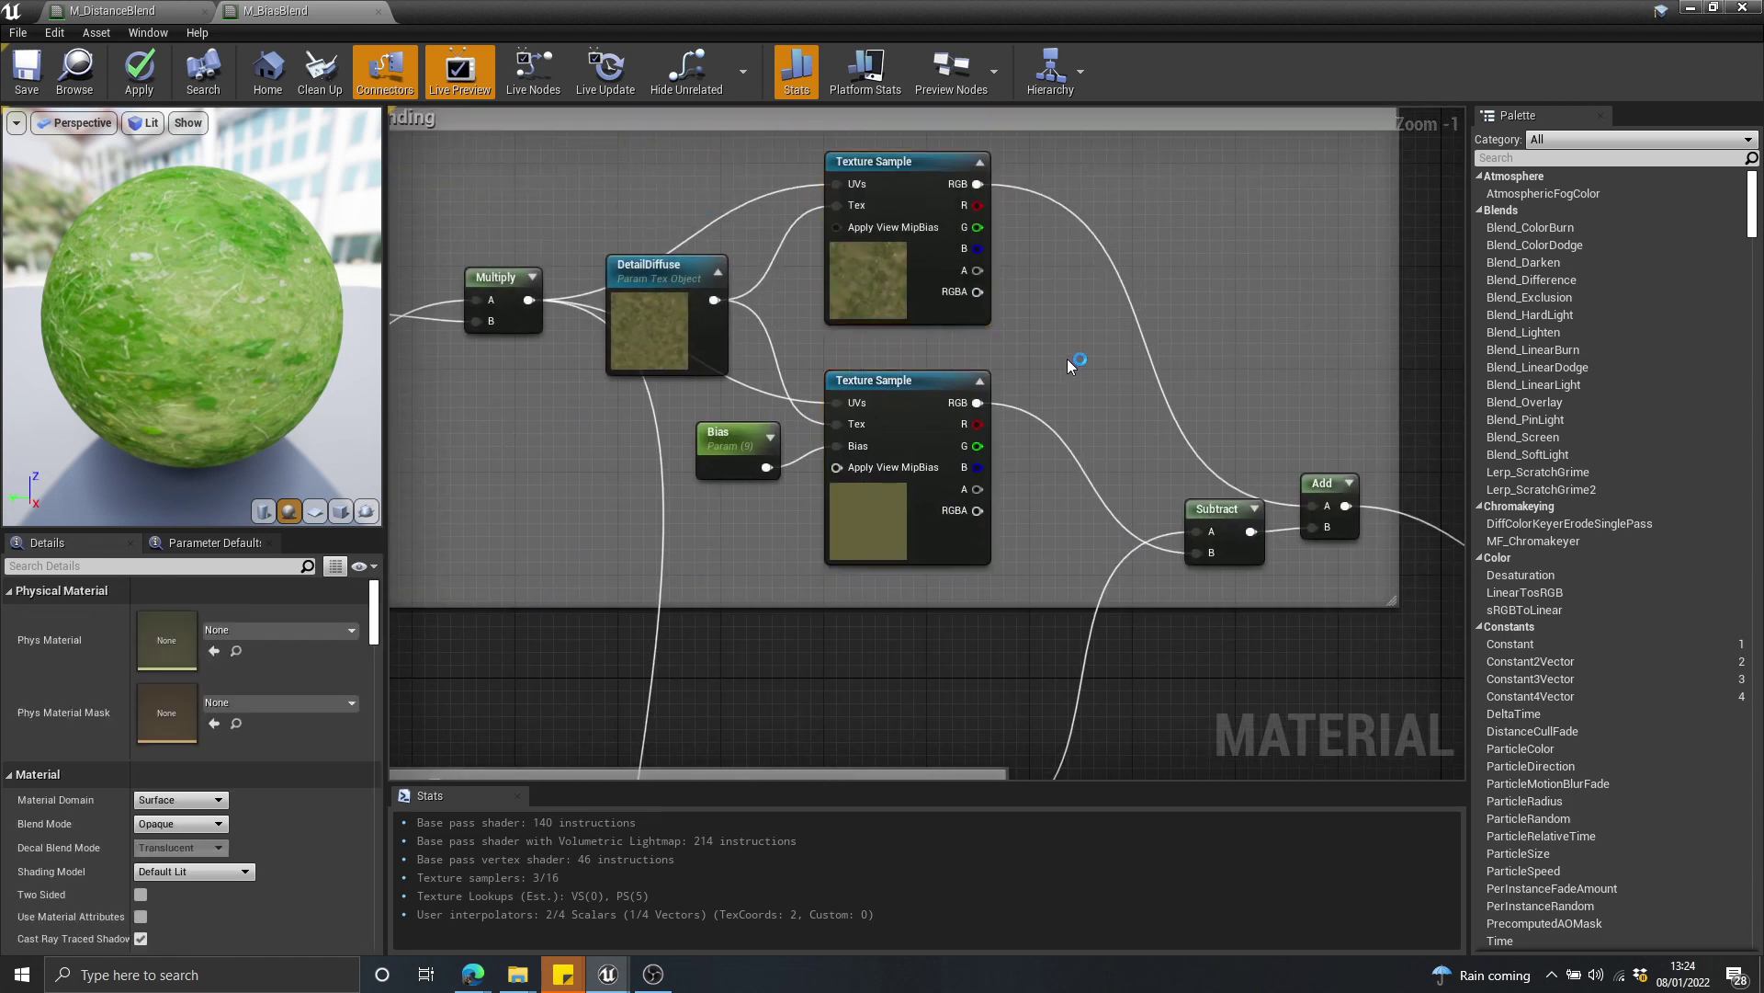
Offset the upper Texture Sample slightly to the right of the biased Texture Sample below it
right_click_drag(1099, 348, 1088, 366)
scroll(1088, 365, "up", 1)
left_click_drag(846, 311, 932, 293)
right_click_drag(820, 505, 942, 409)
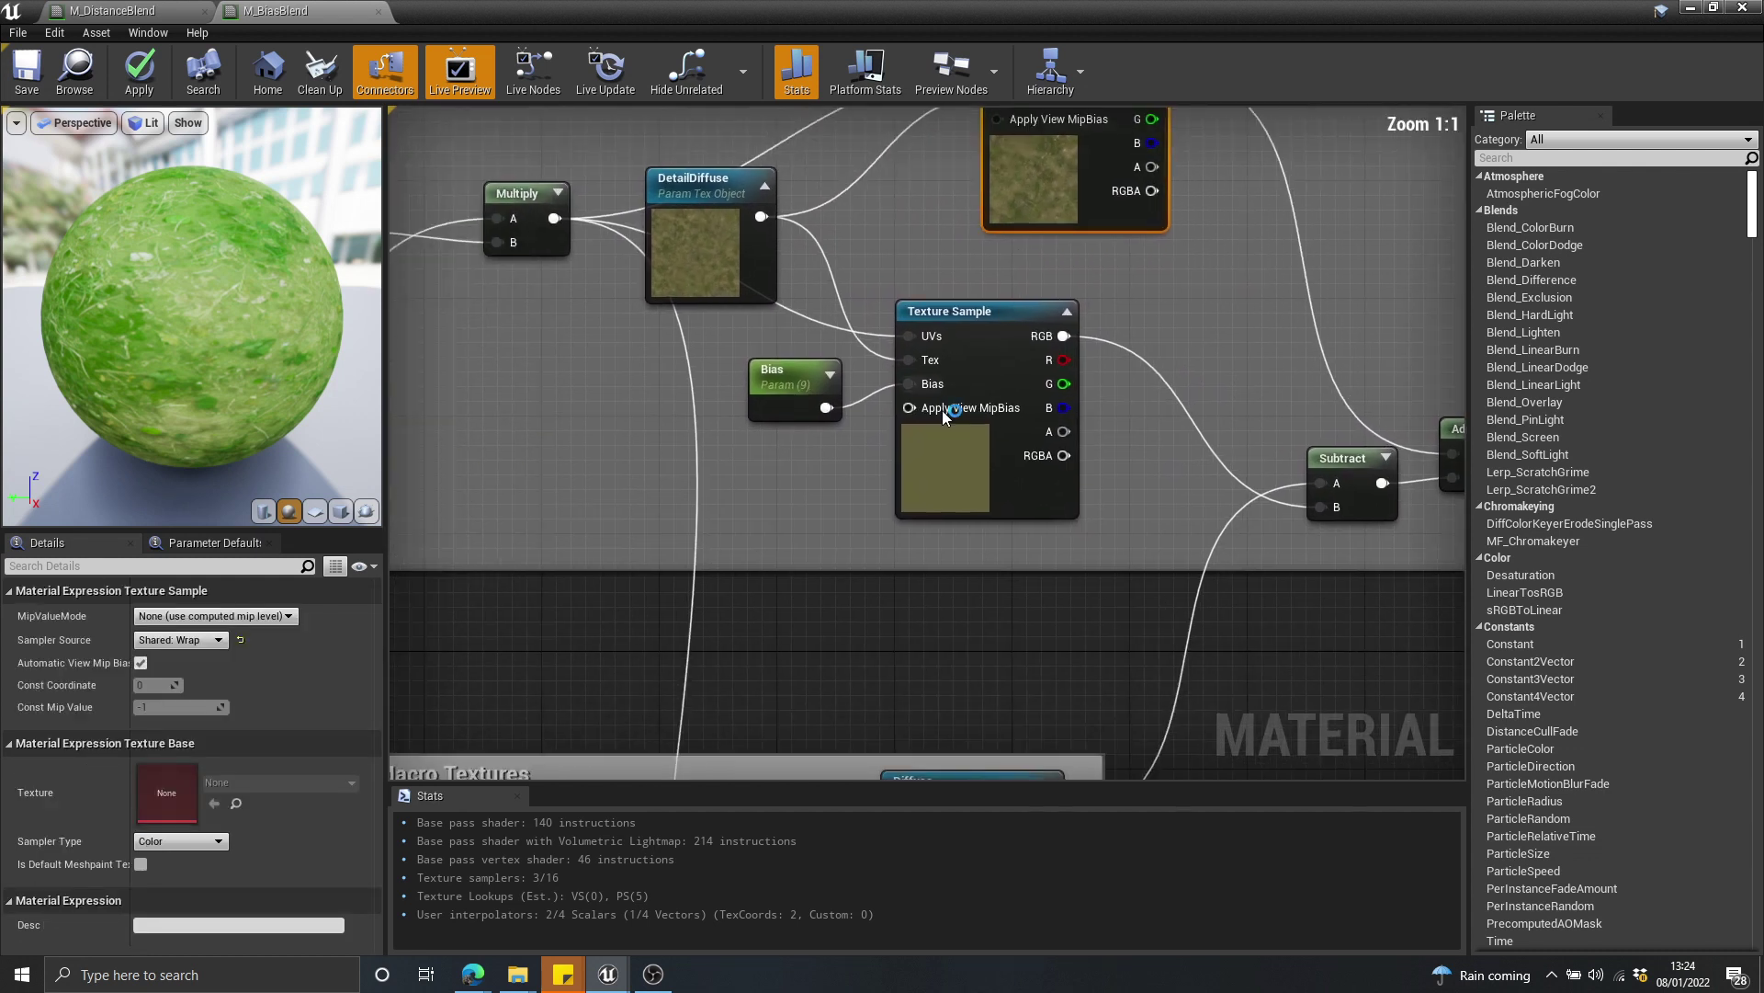
mouse_move(969, 481)
left_mouse_down()
mouse_move(999, 496)
mouse_move(982, 487)
left_mouse_up()
left_click(1202, 303)
right_click_drag(1161, 283, 1145, 326)
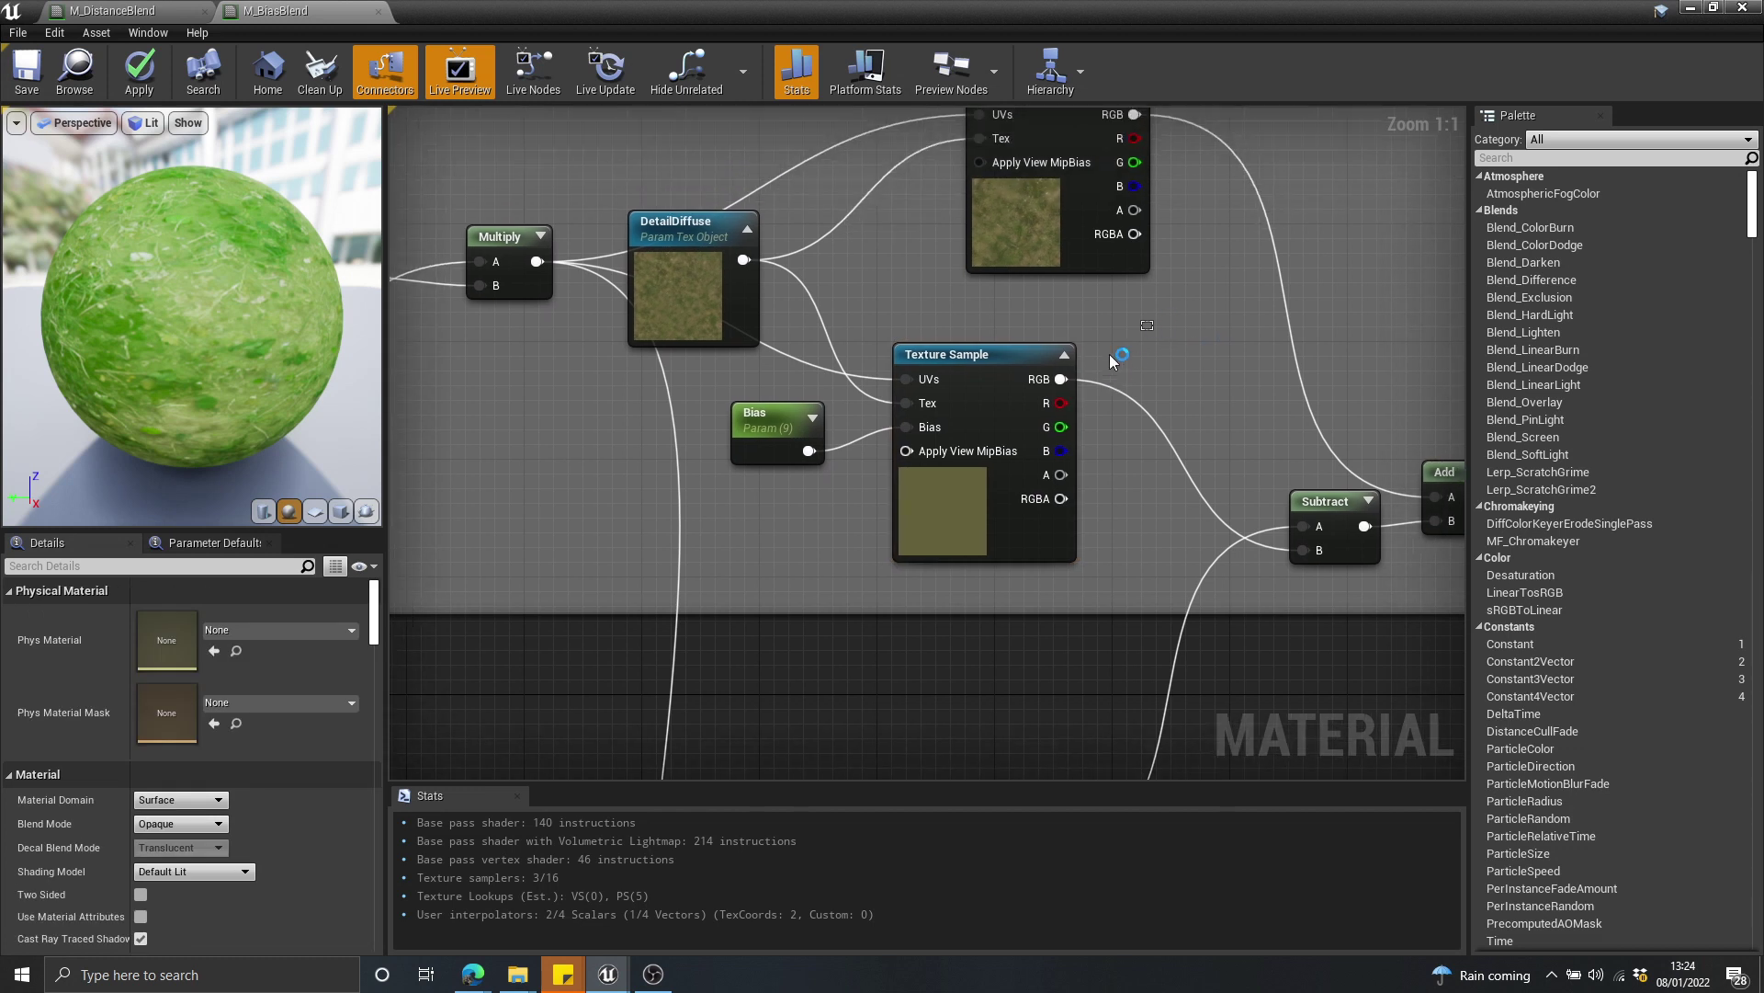
Inspect the lower Texture Sample's MipValueMode setting and the Bias parameter connected to it
left_click(959, 436)
left_click(1174, 340)
left_click(1017, 374)
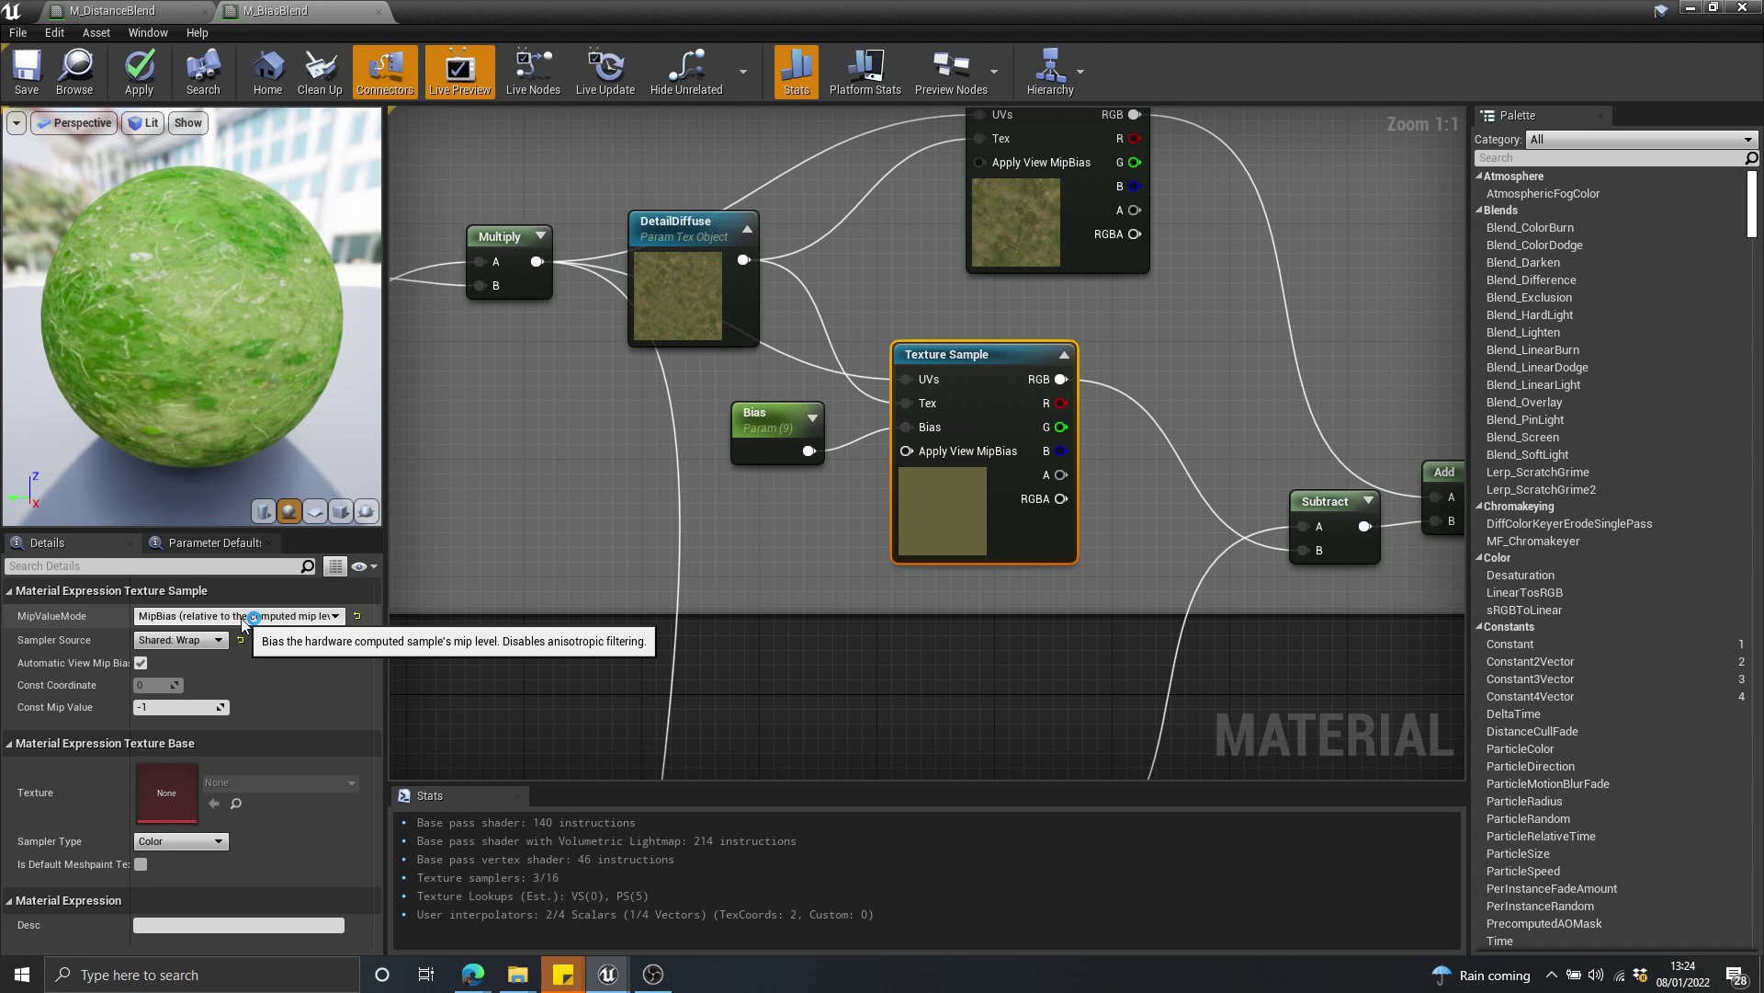
right_click_drag(795, 518, 774, 499)
left_click(717, 412)
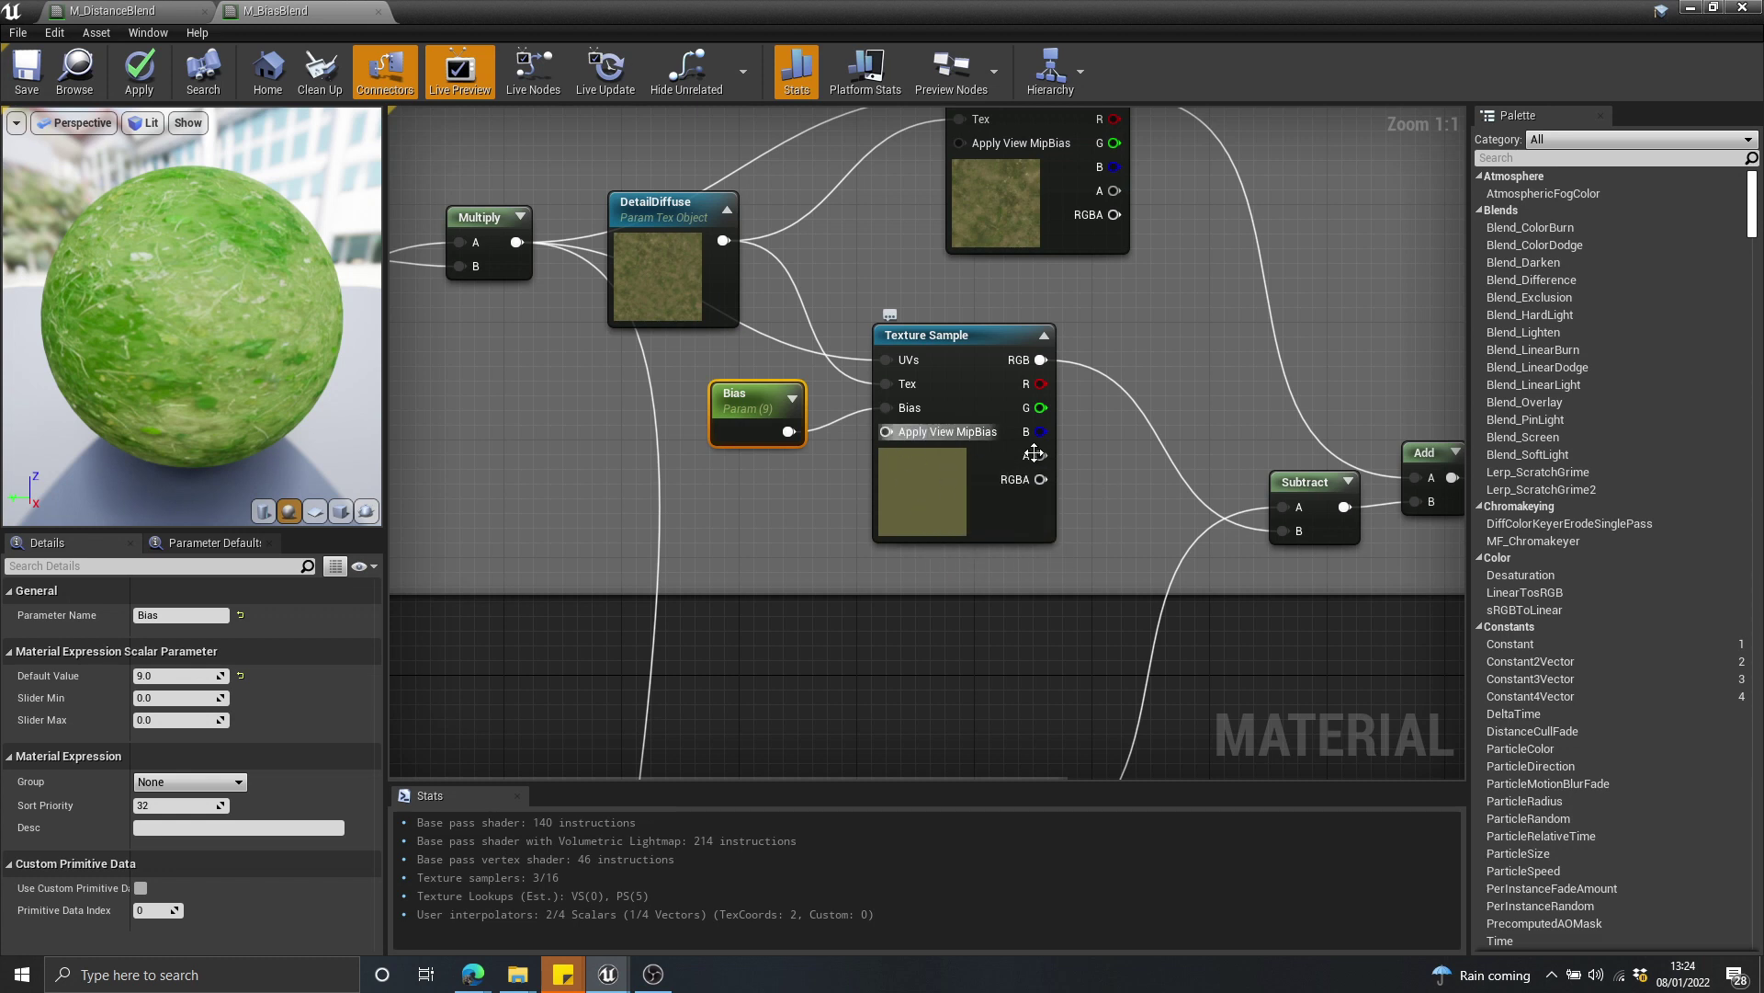
Move the Subtract node down beside the macro Diffuse node to show which colours it subtracts
right_click_drag(1034, 453, 900, 192)
left_click(1167, 252)
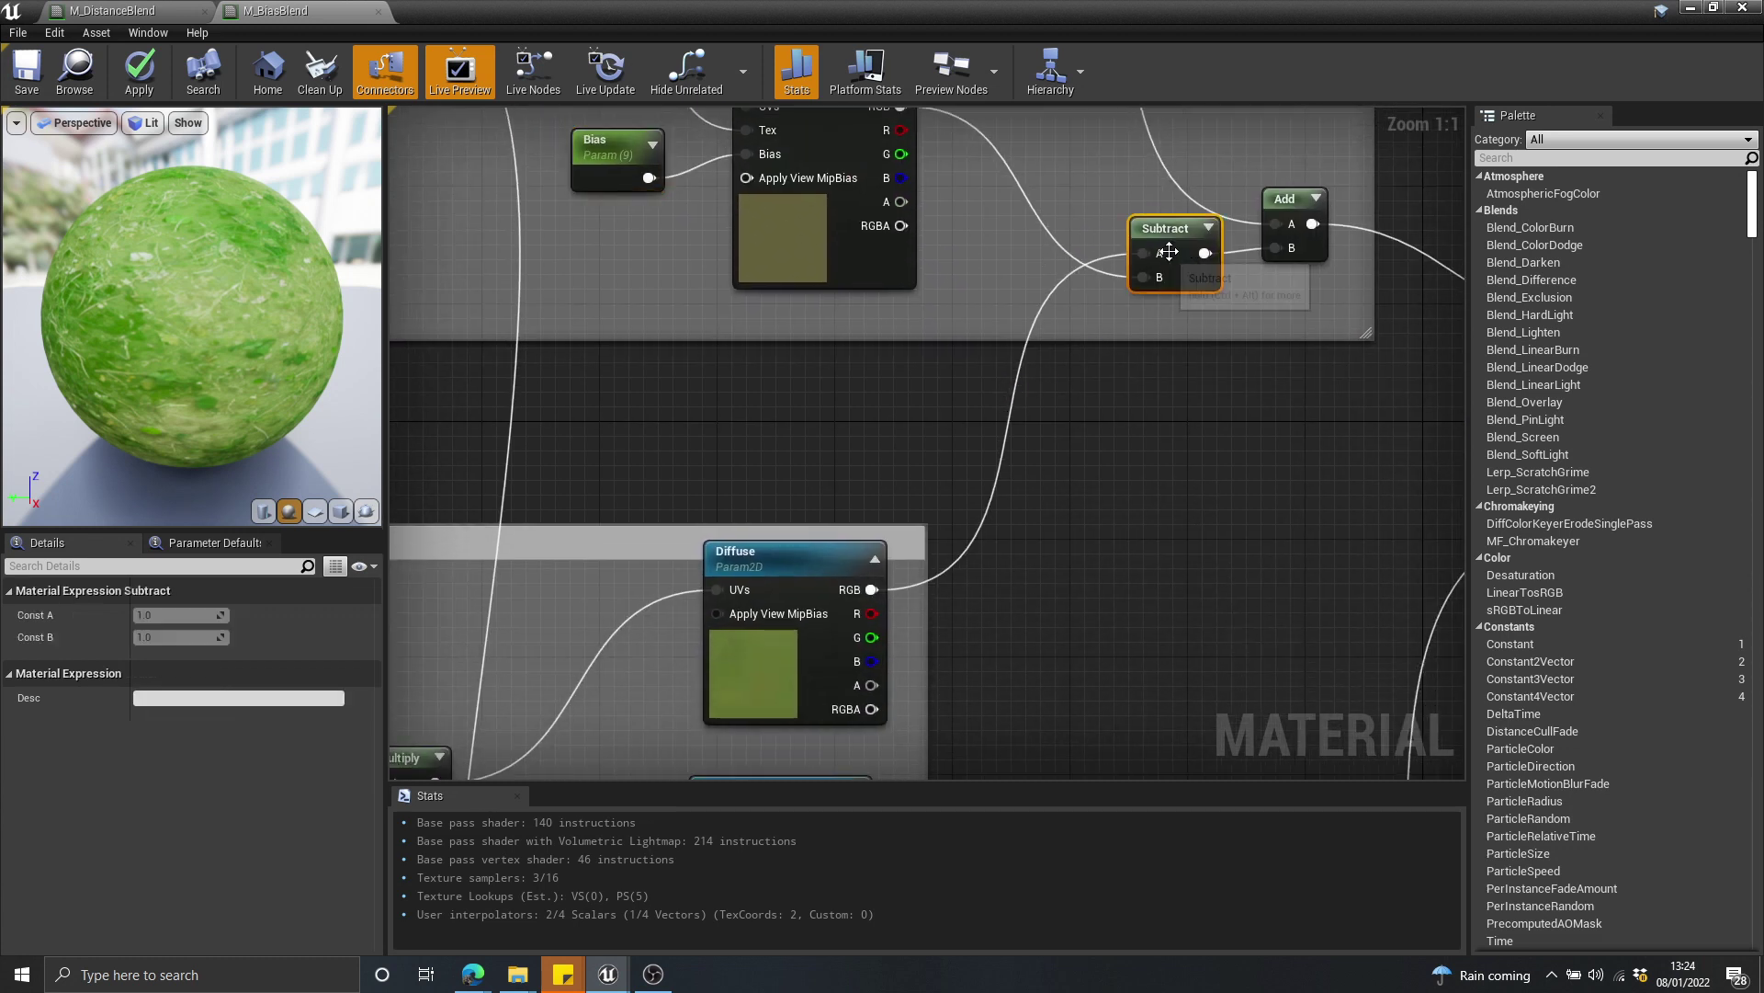
left_click_drag(1169, 251, 1080, 561)
right_click_drag(1077, 572, 1202, 395)
left_click_drag(1201, 398, 1185, 427)
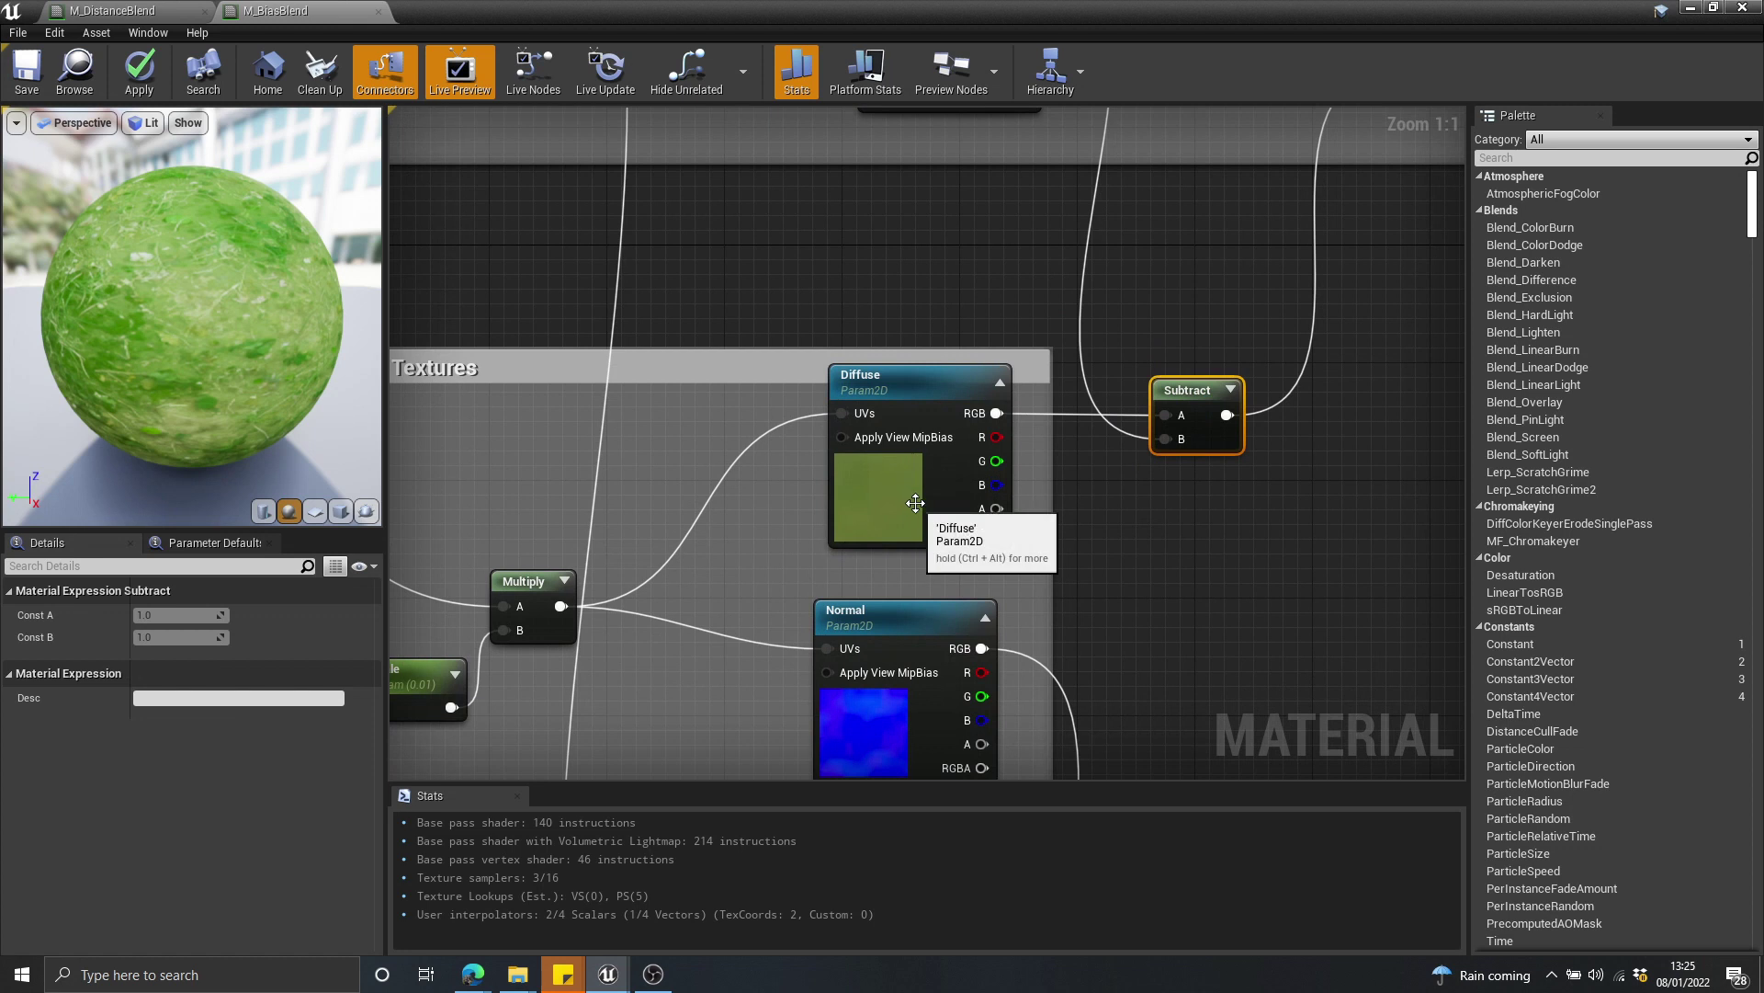
left_click_drag(915, 503, 900, 489)
right_click_drag(1211, 394, 1020, 564)
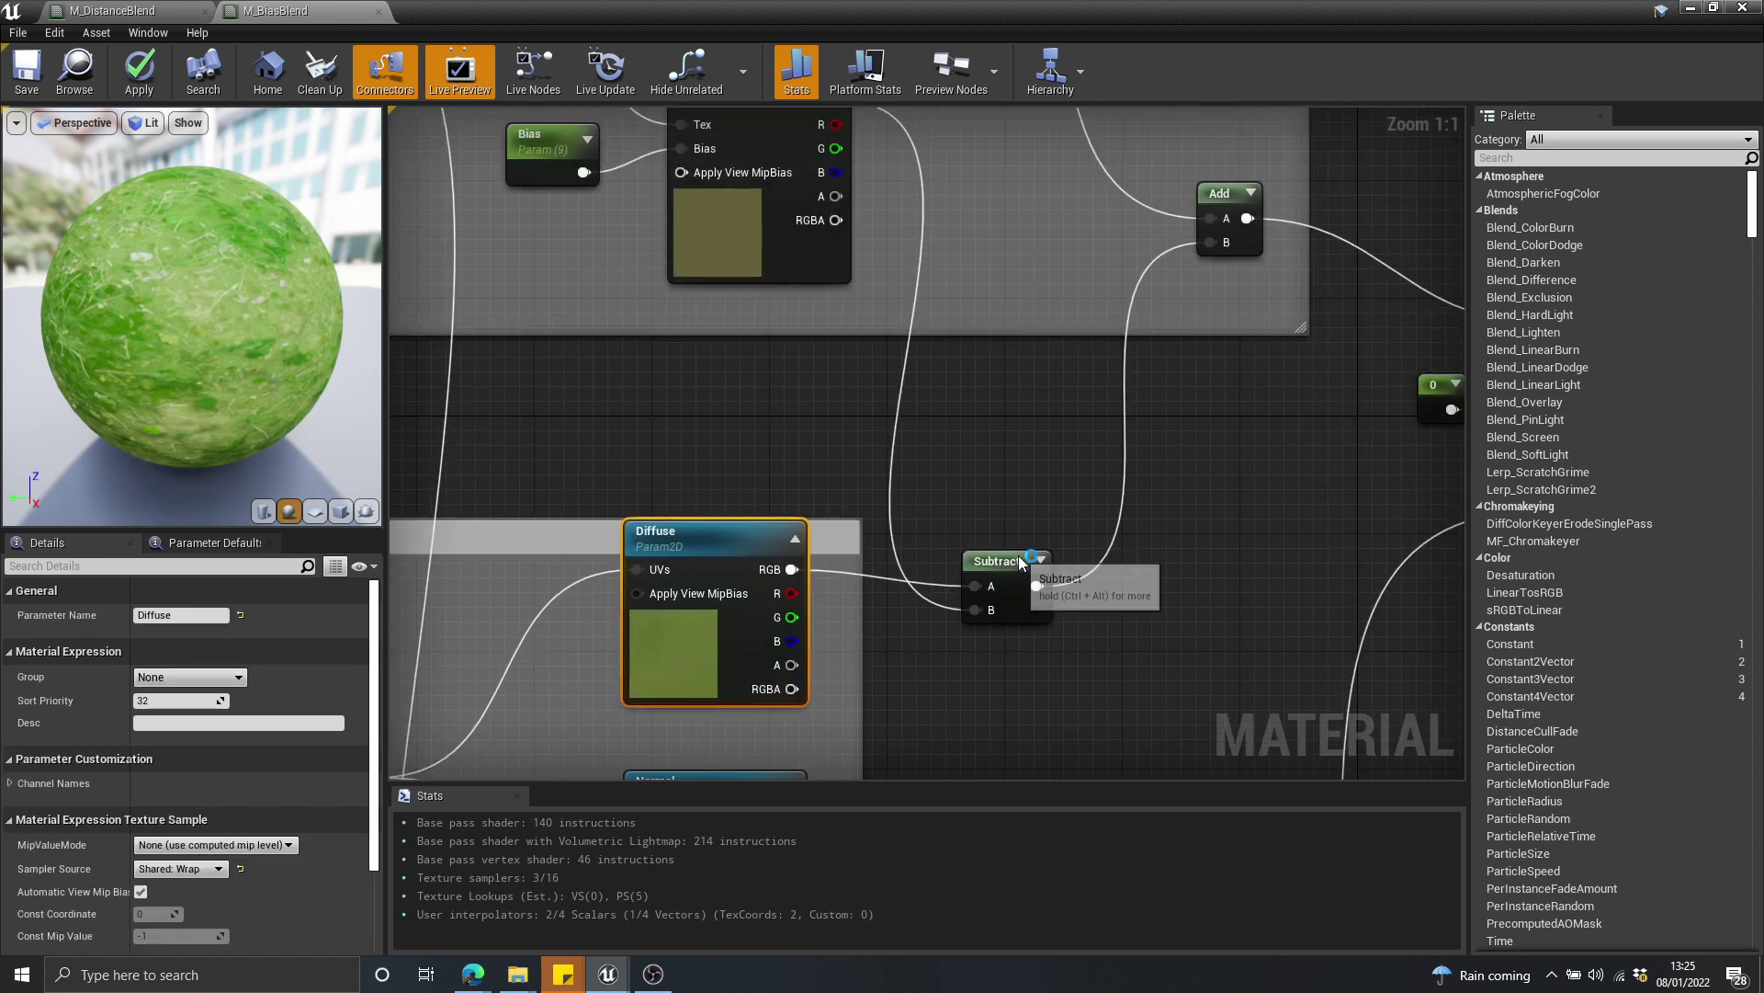
Move the Subtract node back into the Detail Colour Blending group and trace the Add node's output to Base Color
left_click_drag(1019, 556, 1061, 264)
right_click_drag(1224, 189, 1144, 454)
left_click_drag(1145, 454, 1142, 394)
right_click_drag(714, 213, 870, 331)
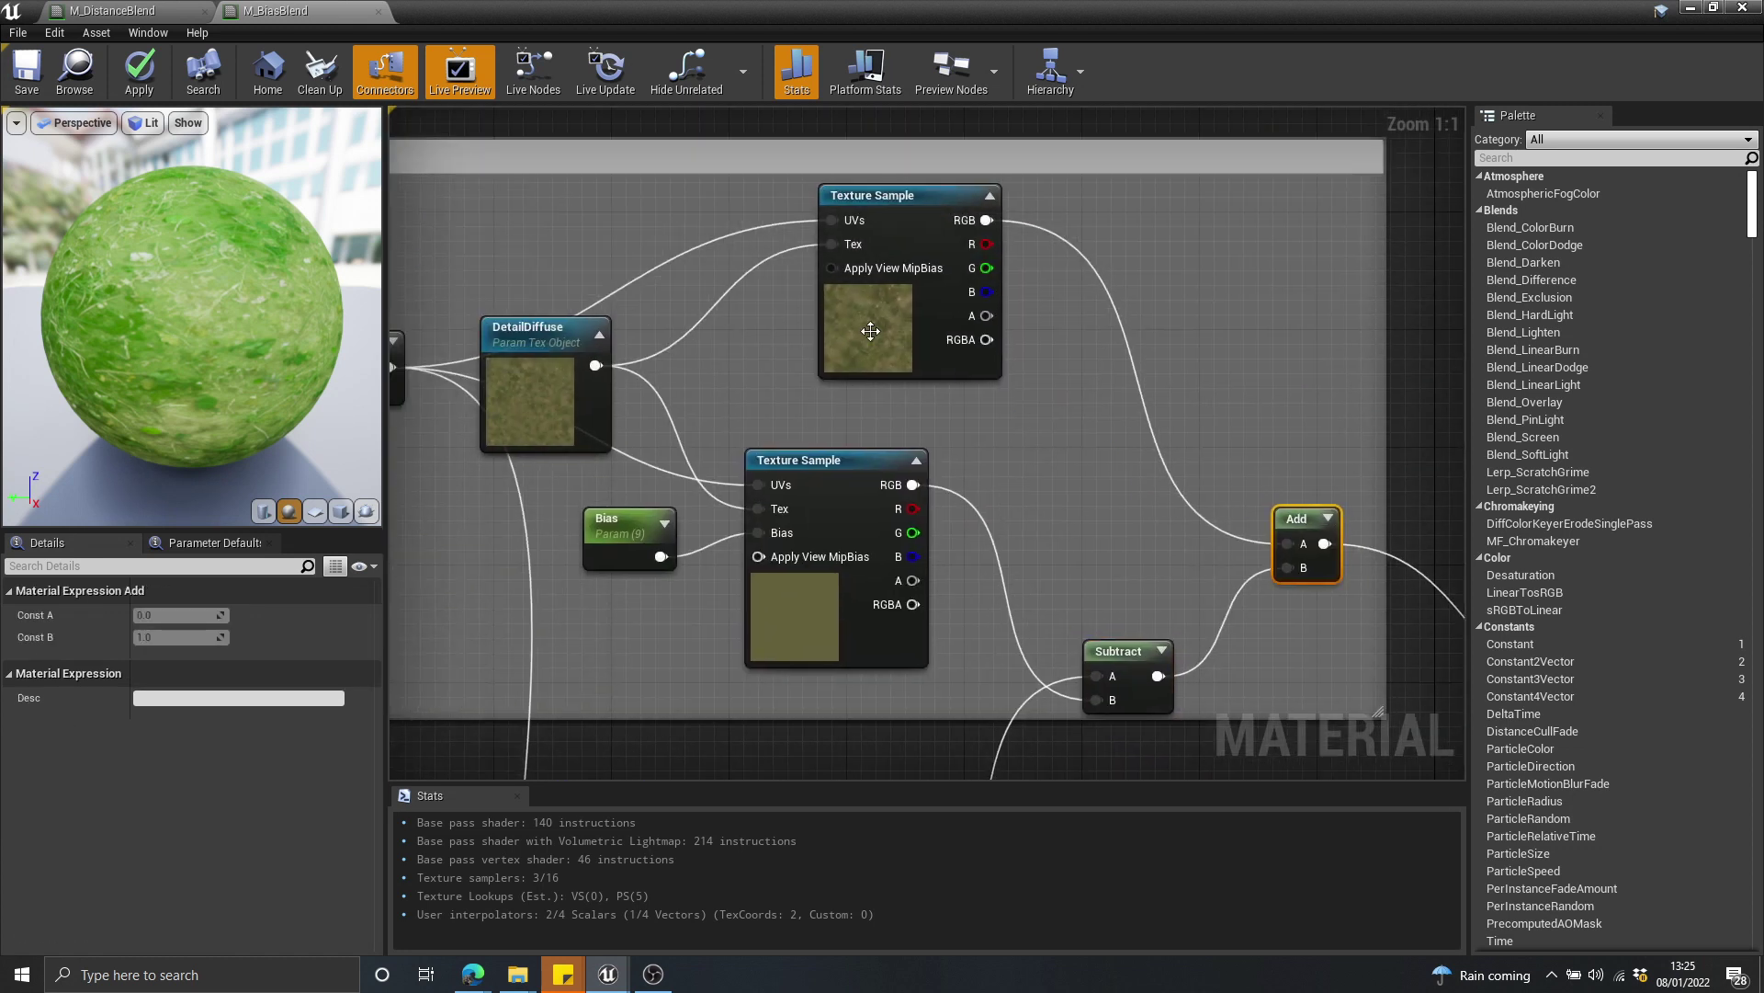
left_click_drag(870, 331, 840, 360)
left_click(1057, 522)
scroll(859, 339, "down", 2)
right_click_drag(1057, 522, 797, 294)
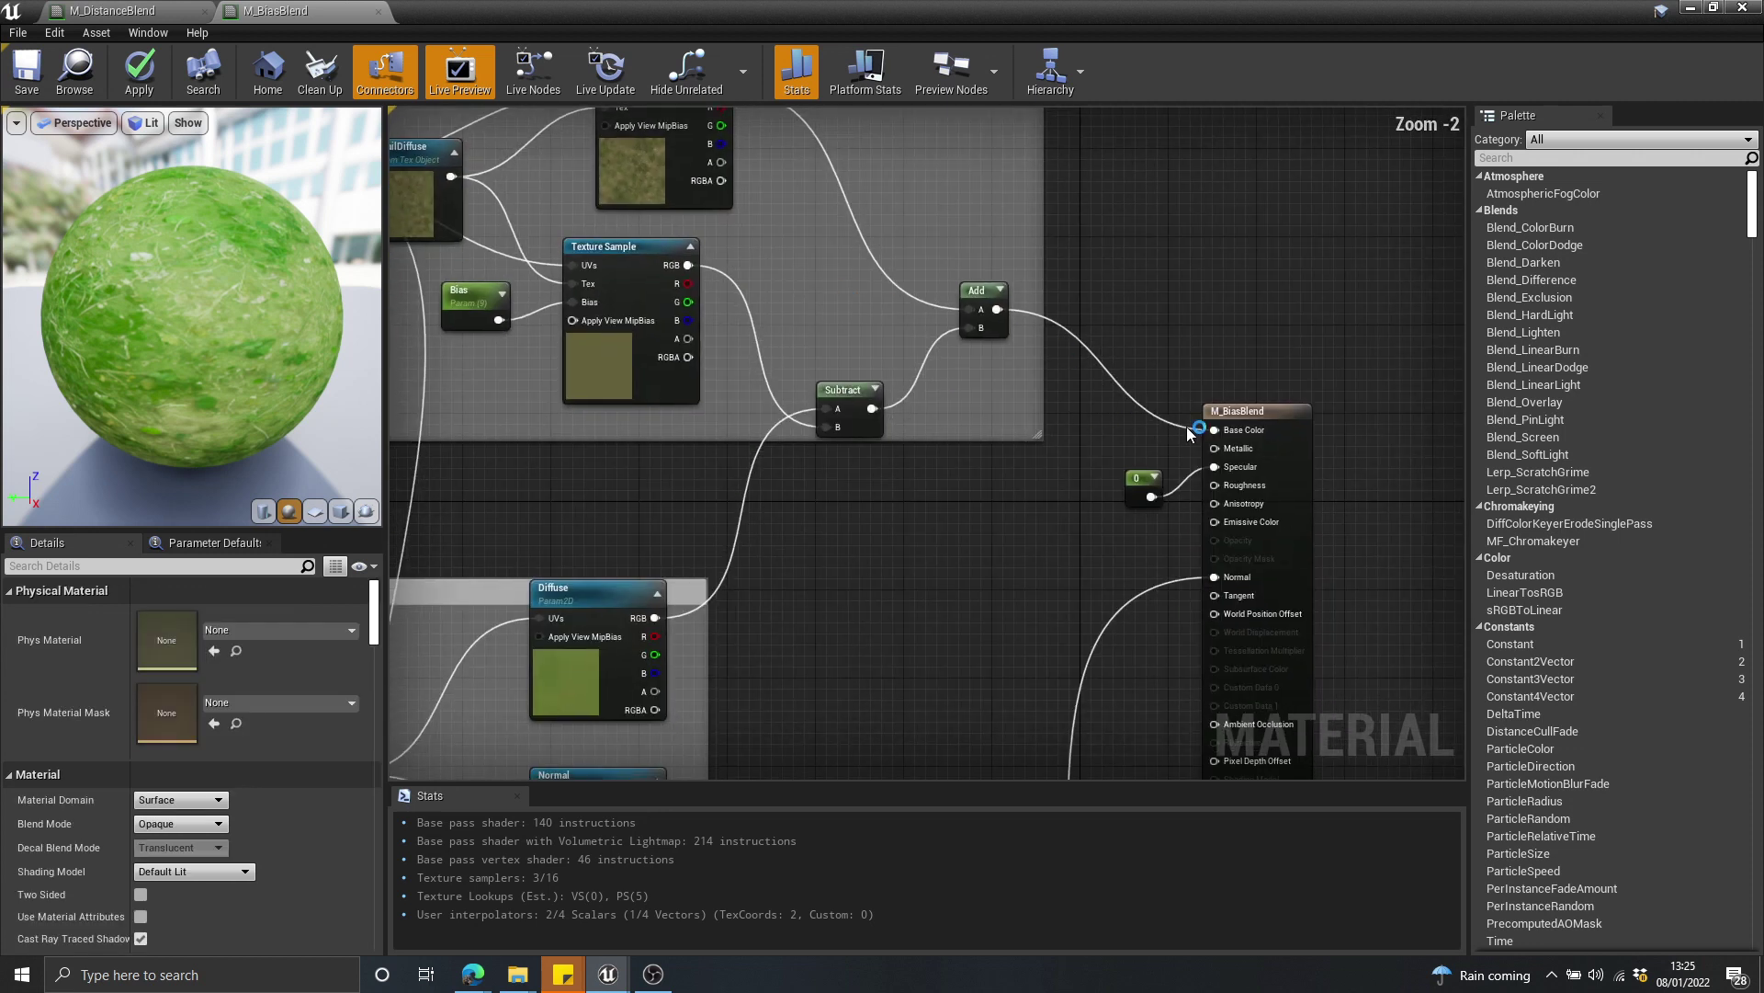
Move the material editor window aside and show the landscape viewport full screen behind it
scroll(1191, 432, "up", 2)
left_click_drag(824, 19, 1406, 80)
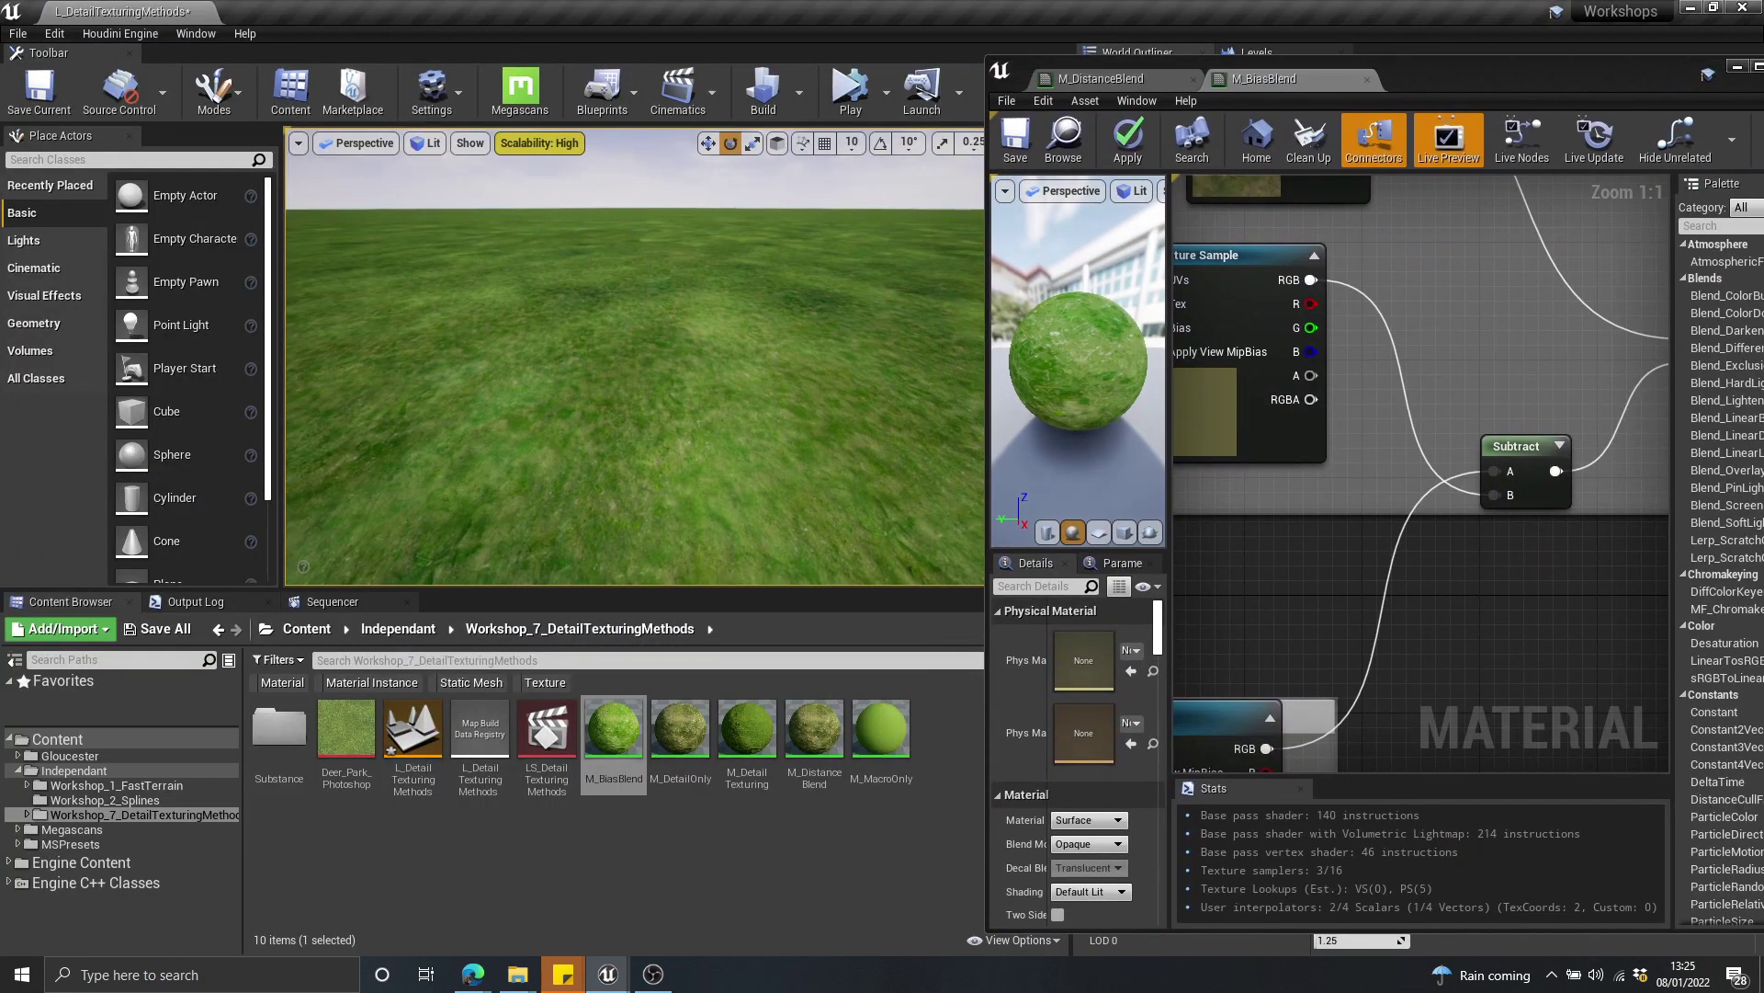
right_click_drag(736, 264, 736, 285)
key("F11")
right_click_drag(781, 392, 781, 412)
scroll(1496, 355, "down", 4)
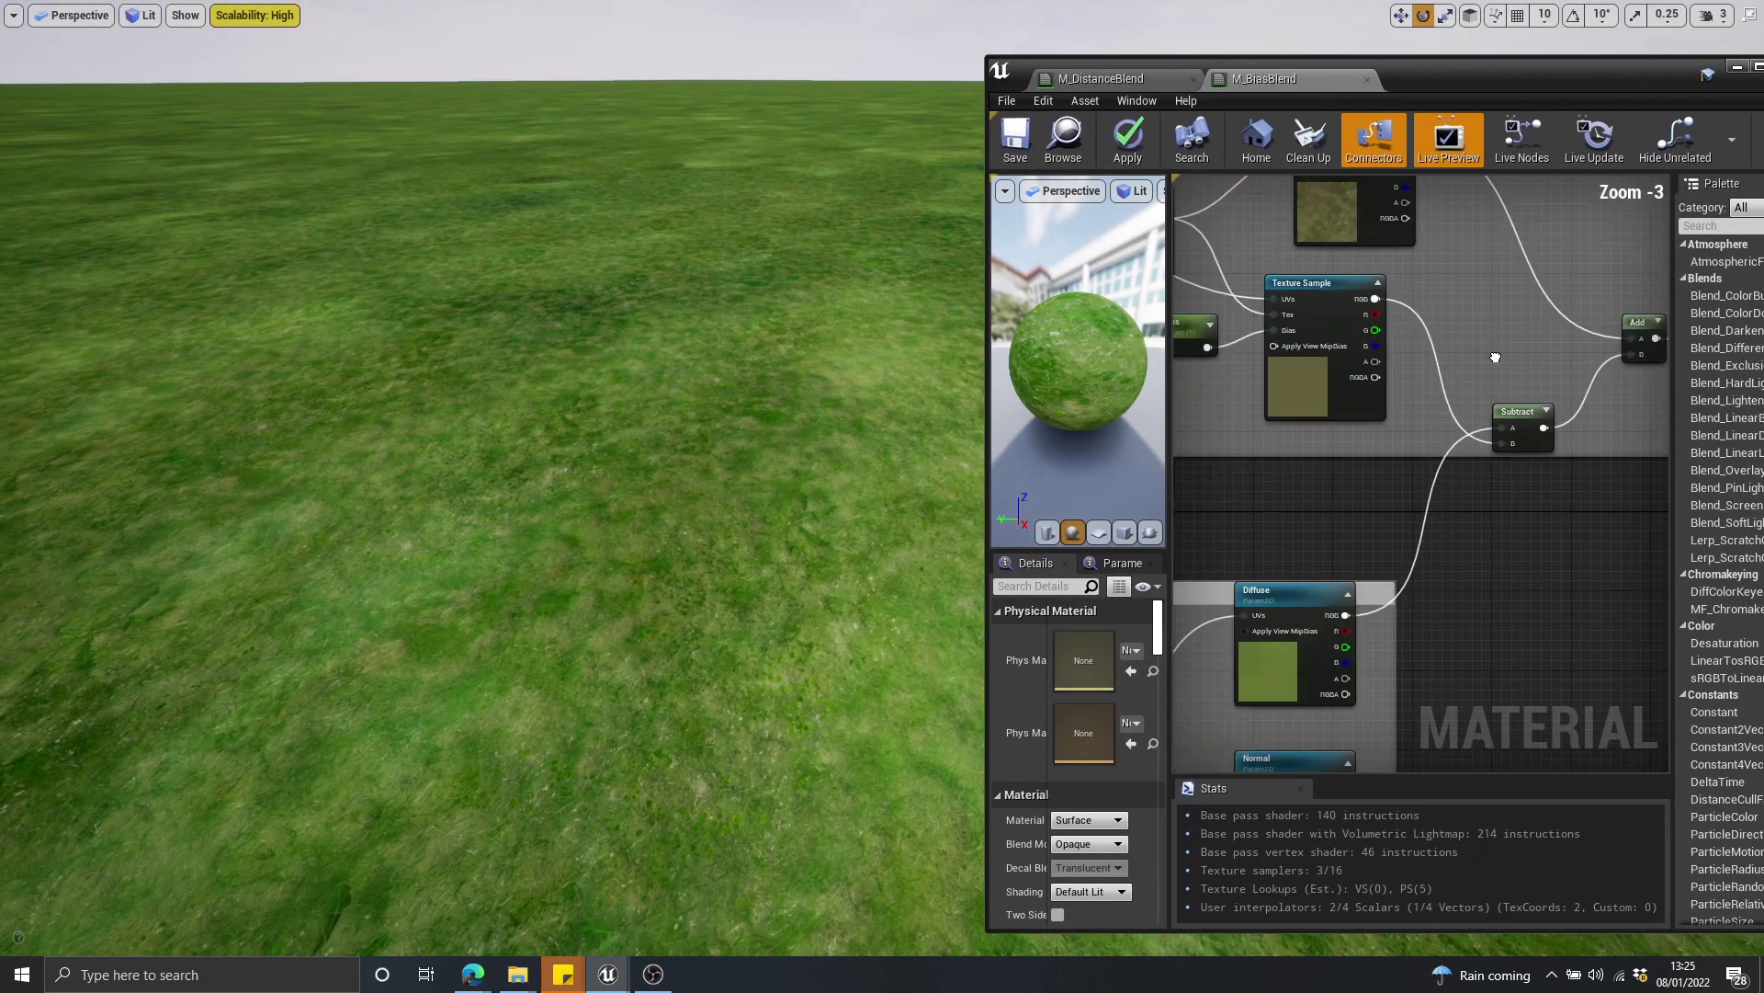
Set the Bias parameter's default value to 0 and apply the material to the landscape
right_click_drag(1496, 355, 1634, 357)
scroll(1425, 339, "up", 4)
left_click(1373, 333)
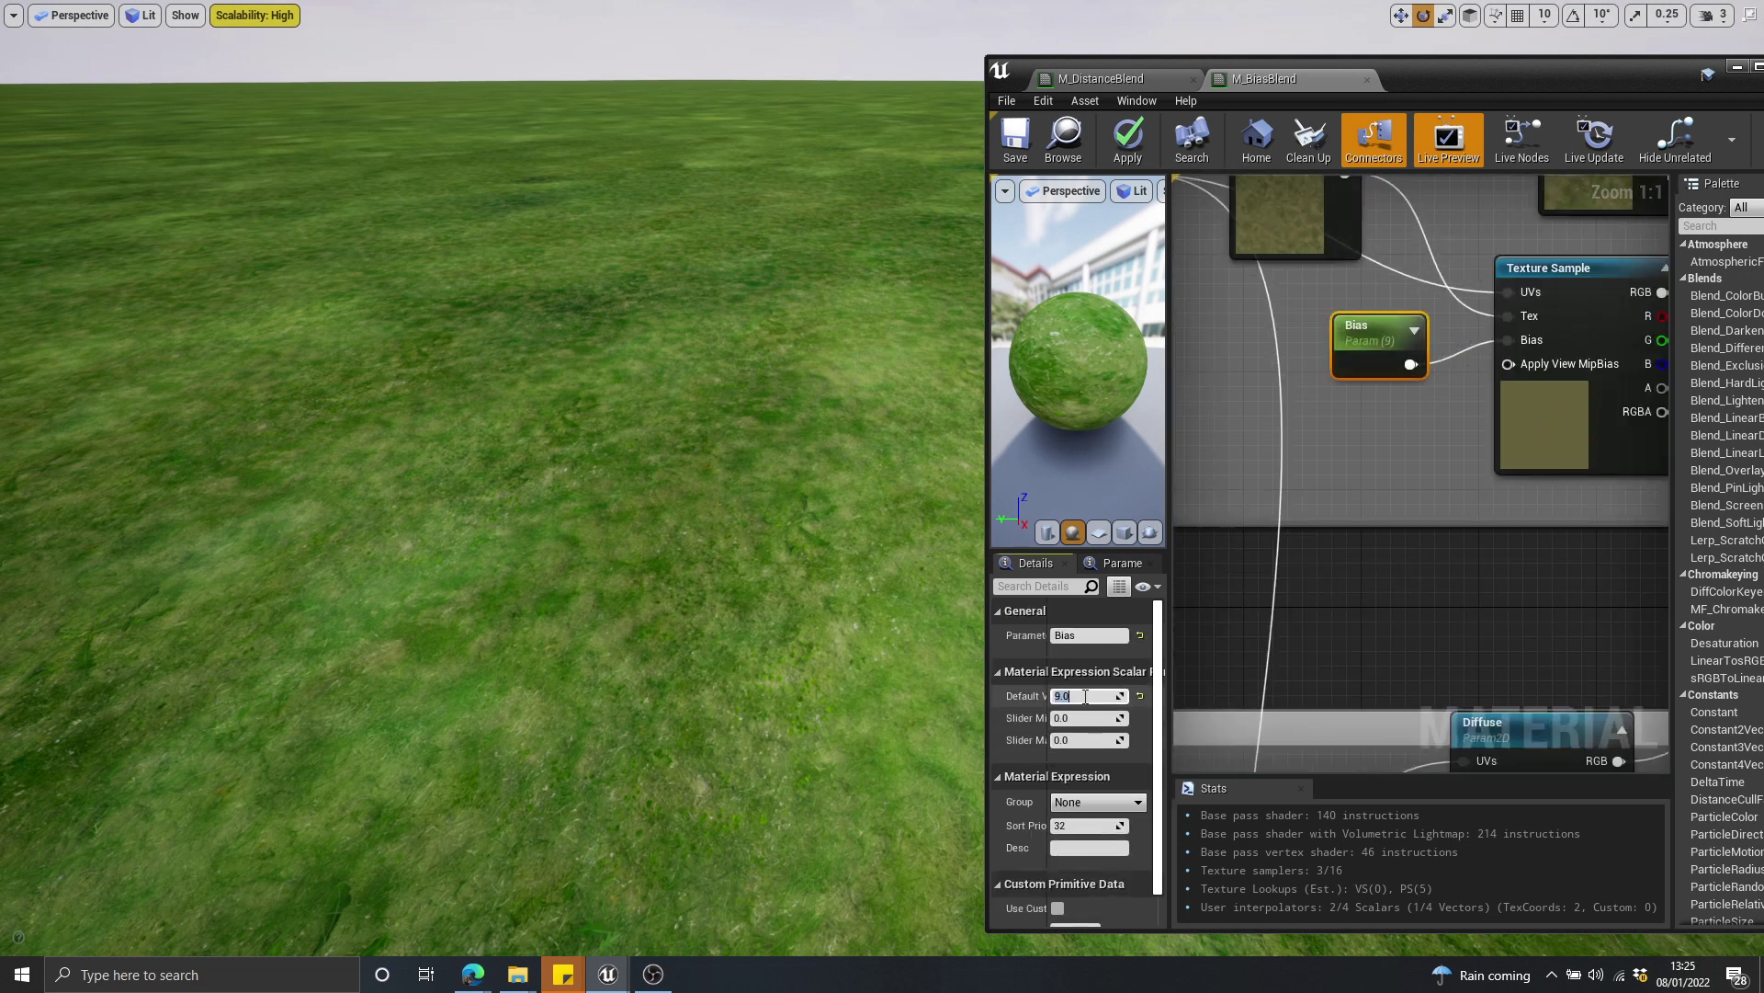
type("0")
key("Return")
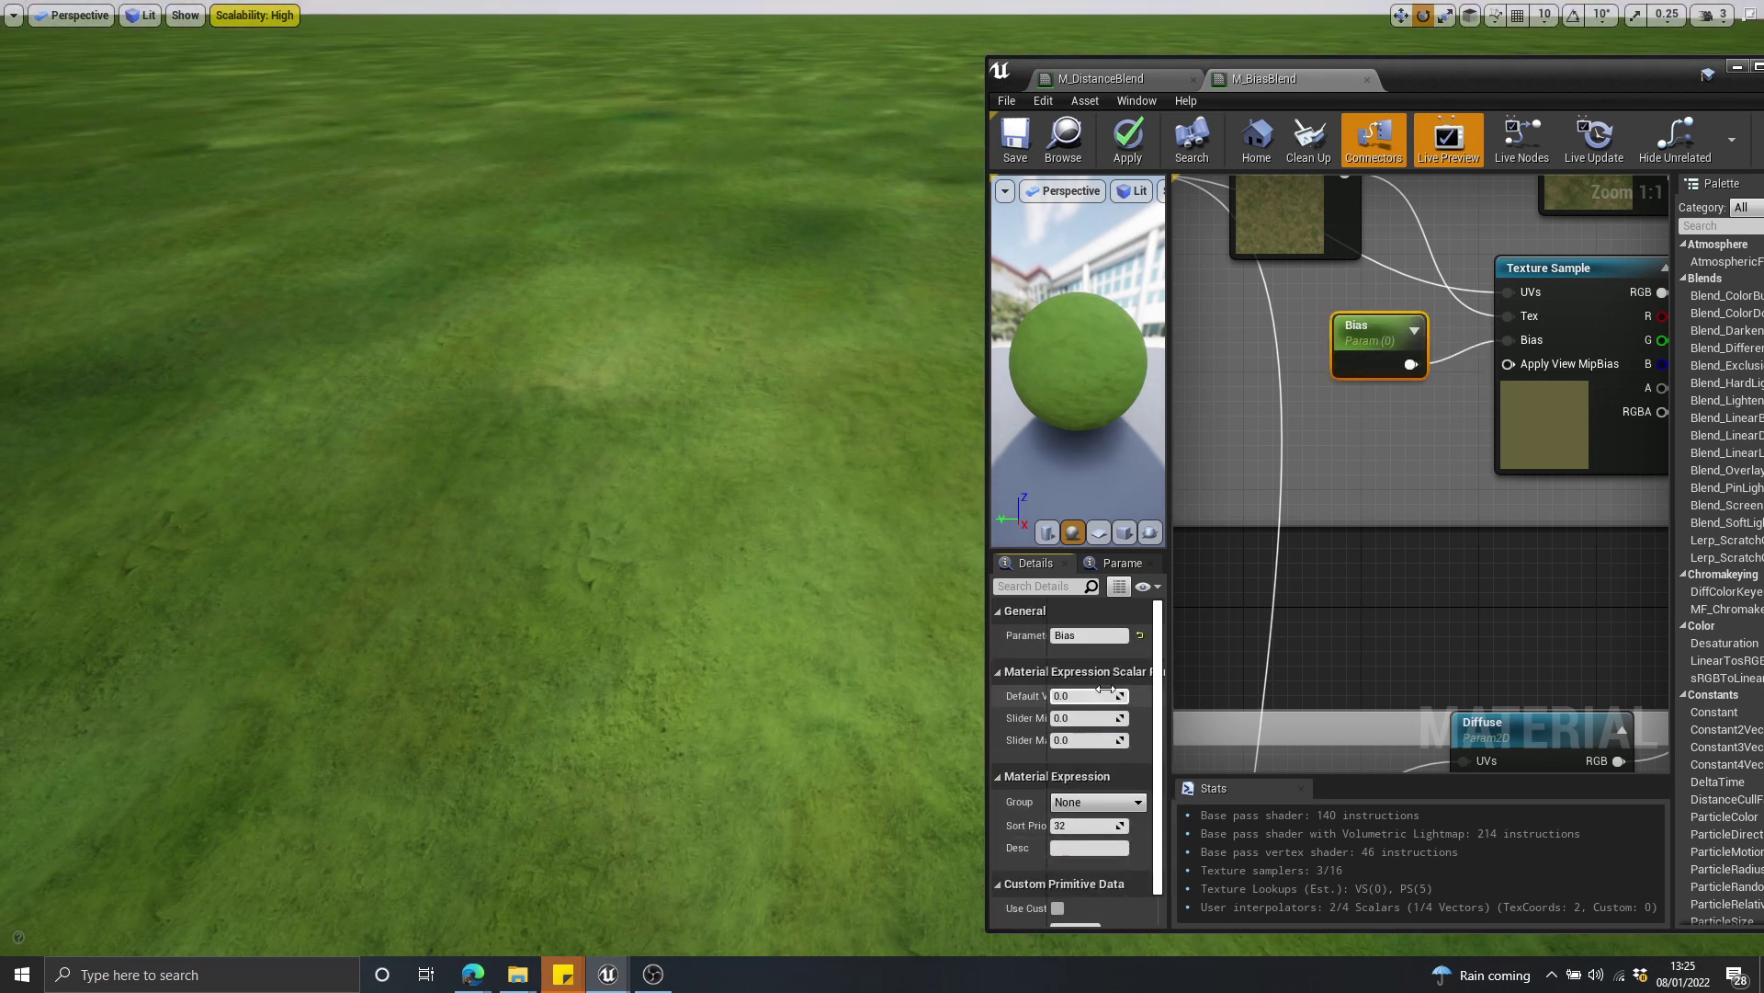
Set the Bias parameter's default value to 9, also trying 7, and compare the detail shown on the landscape
key("Return")
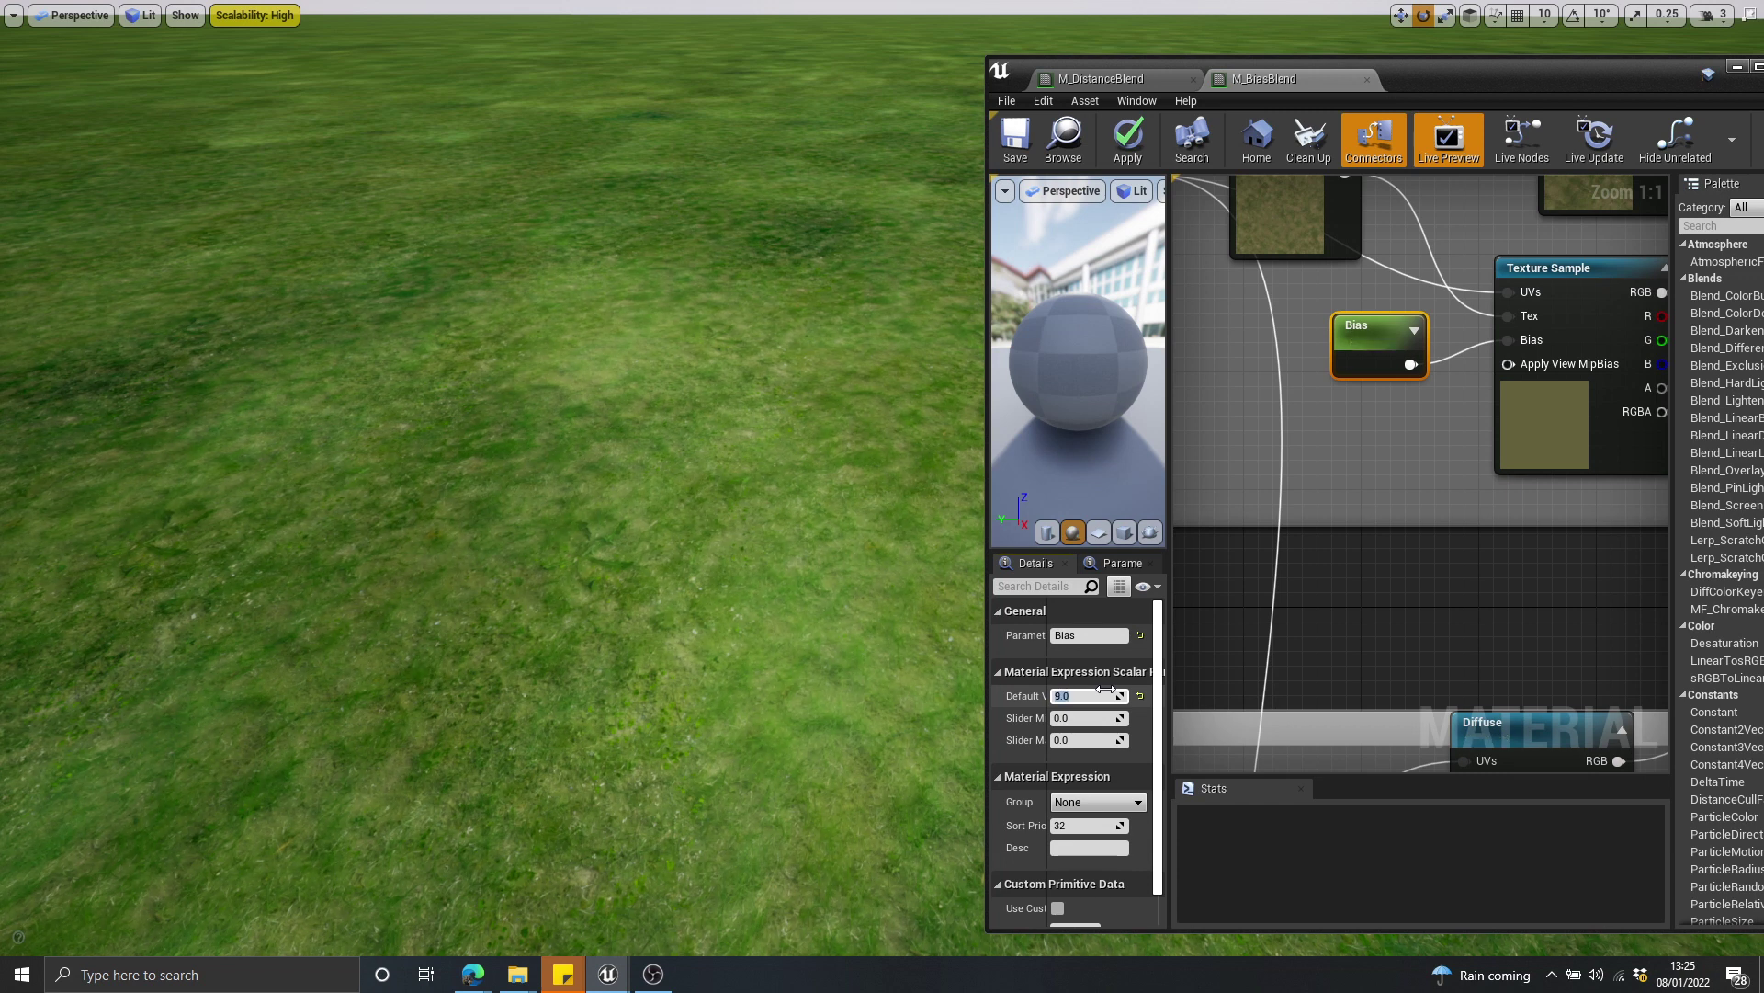
mouse_move(832, 639)
right_mouse_down()
mouse_move(831, 708)
mouse_move(832, 607)
mouse_move(864, 634)
right_mouse_up()
left_click(1378, 349)
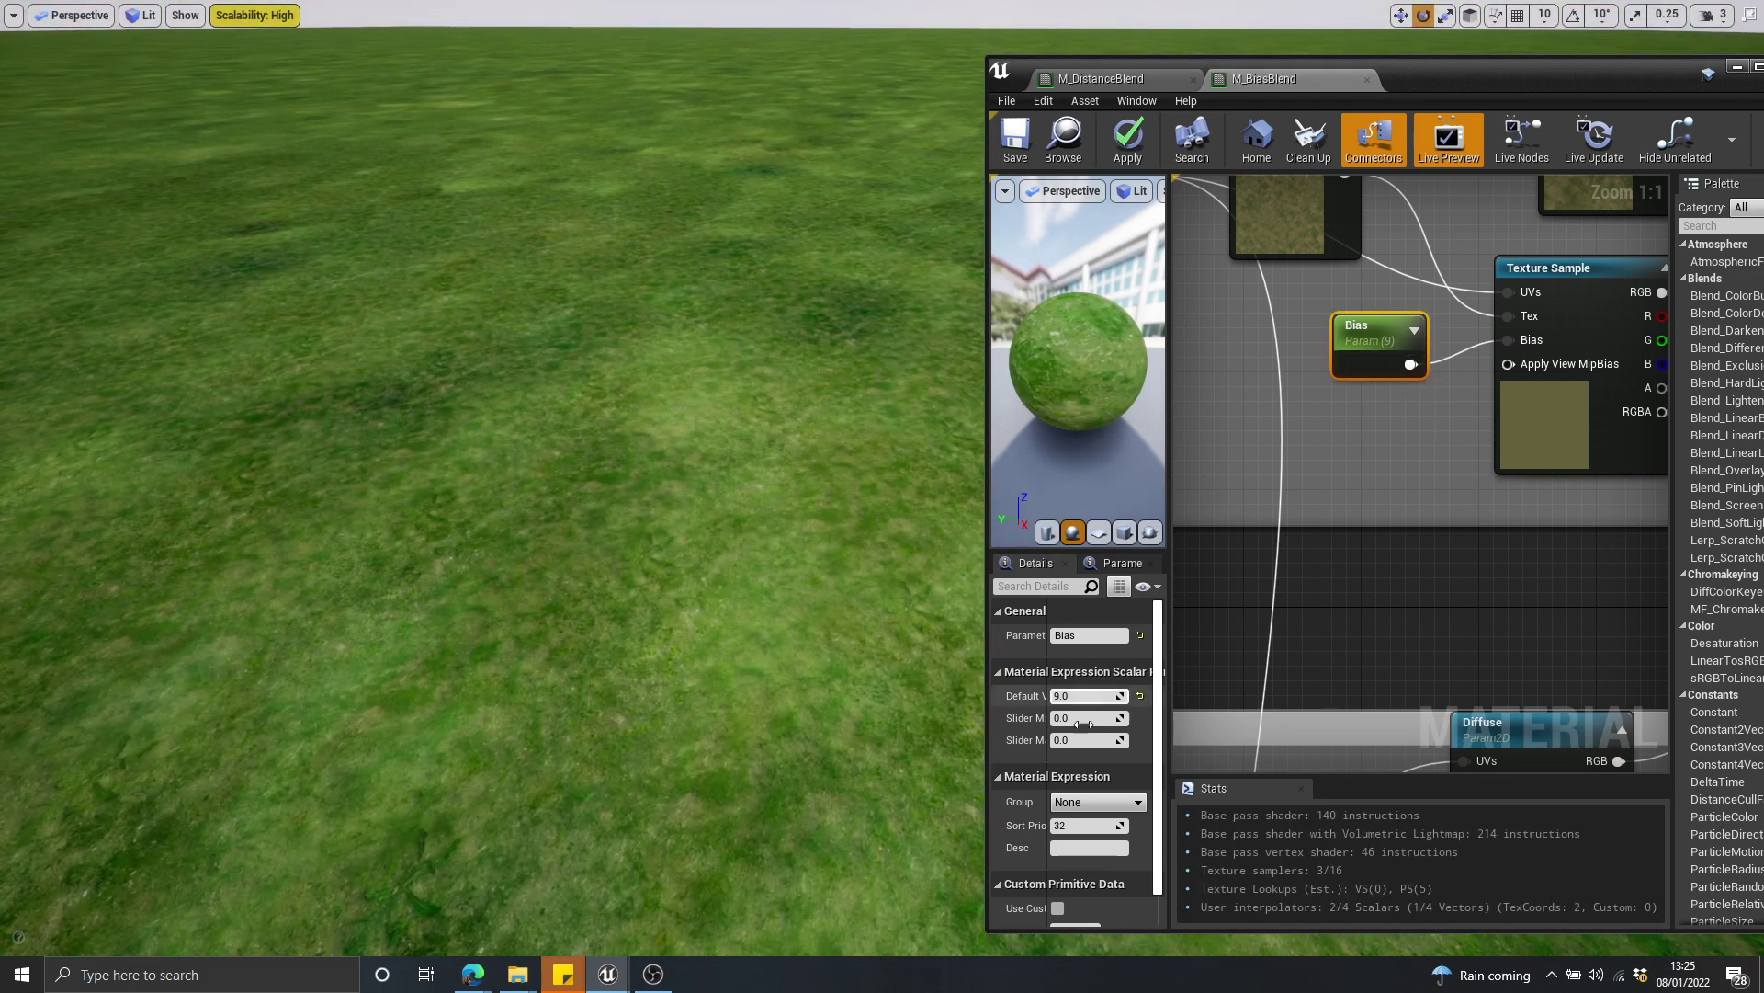
type("7")
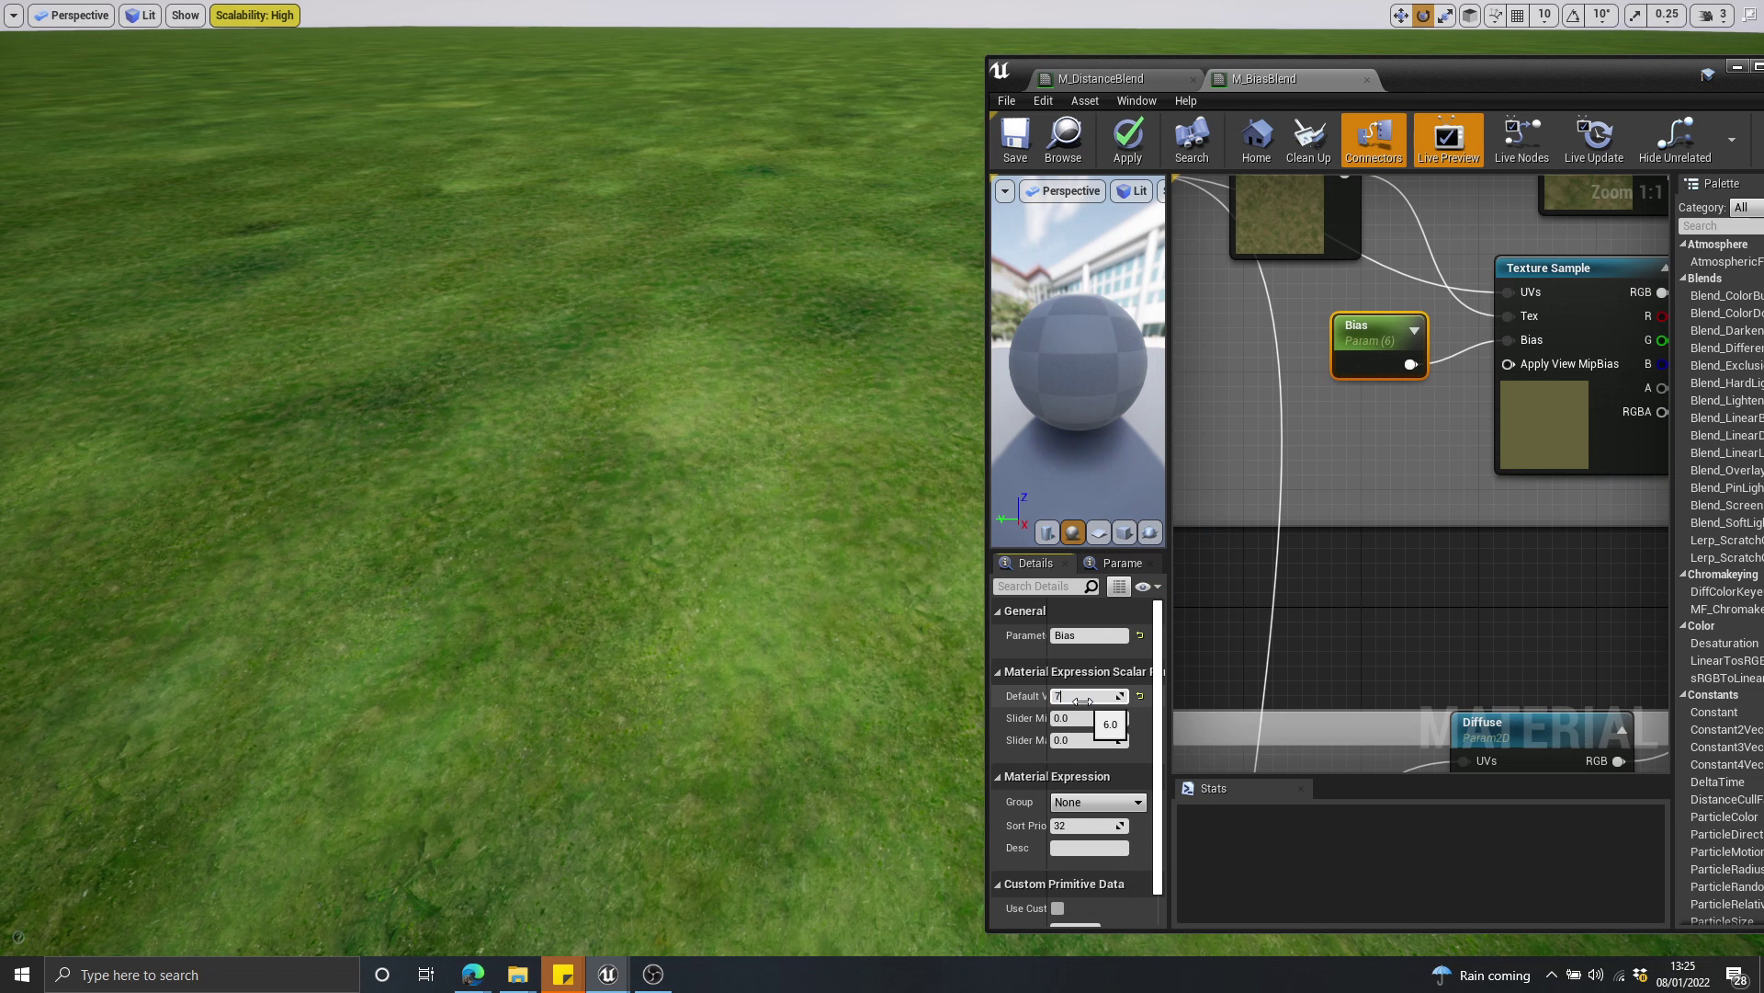
left_click(1443, 593)
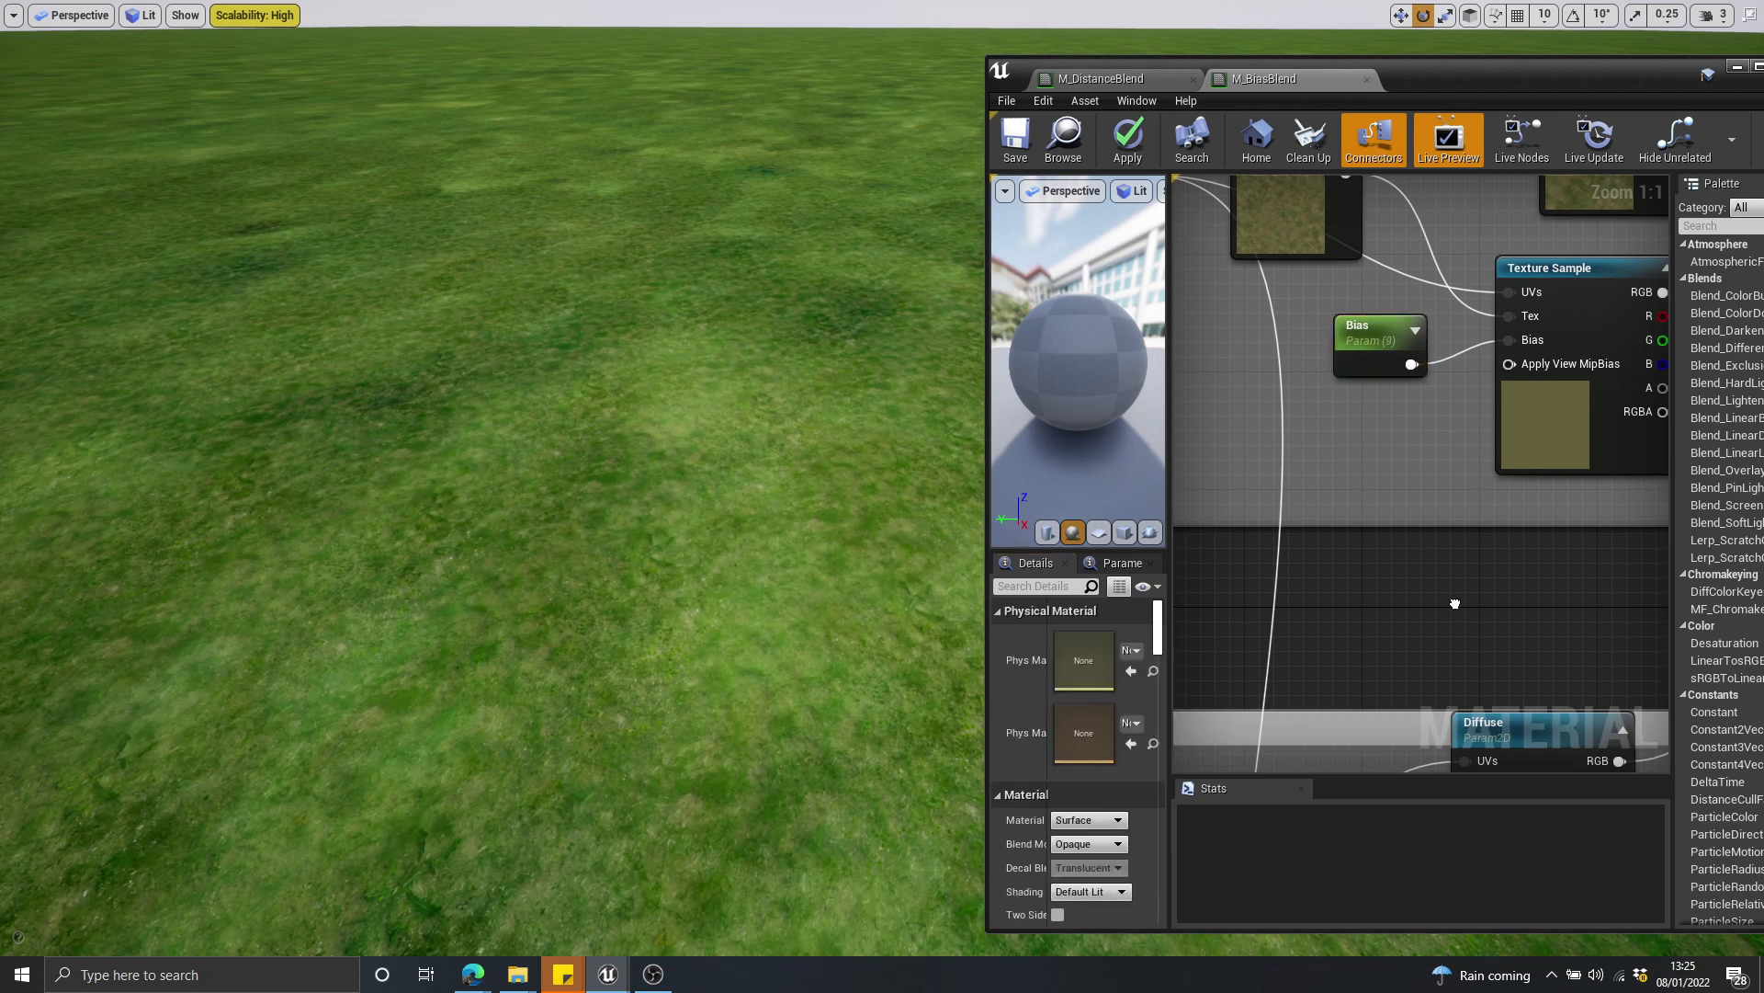
Widen the node graph area and frame the DetailDiffuse, Texture Sample, Subtract and Add nodes together
scroll(1447, 561, "down", 3)
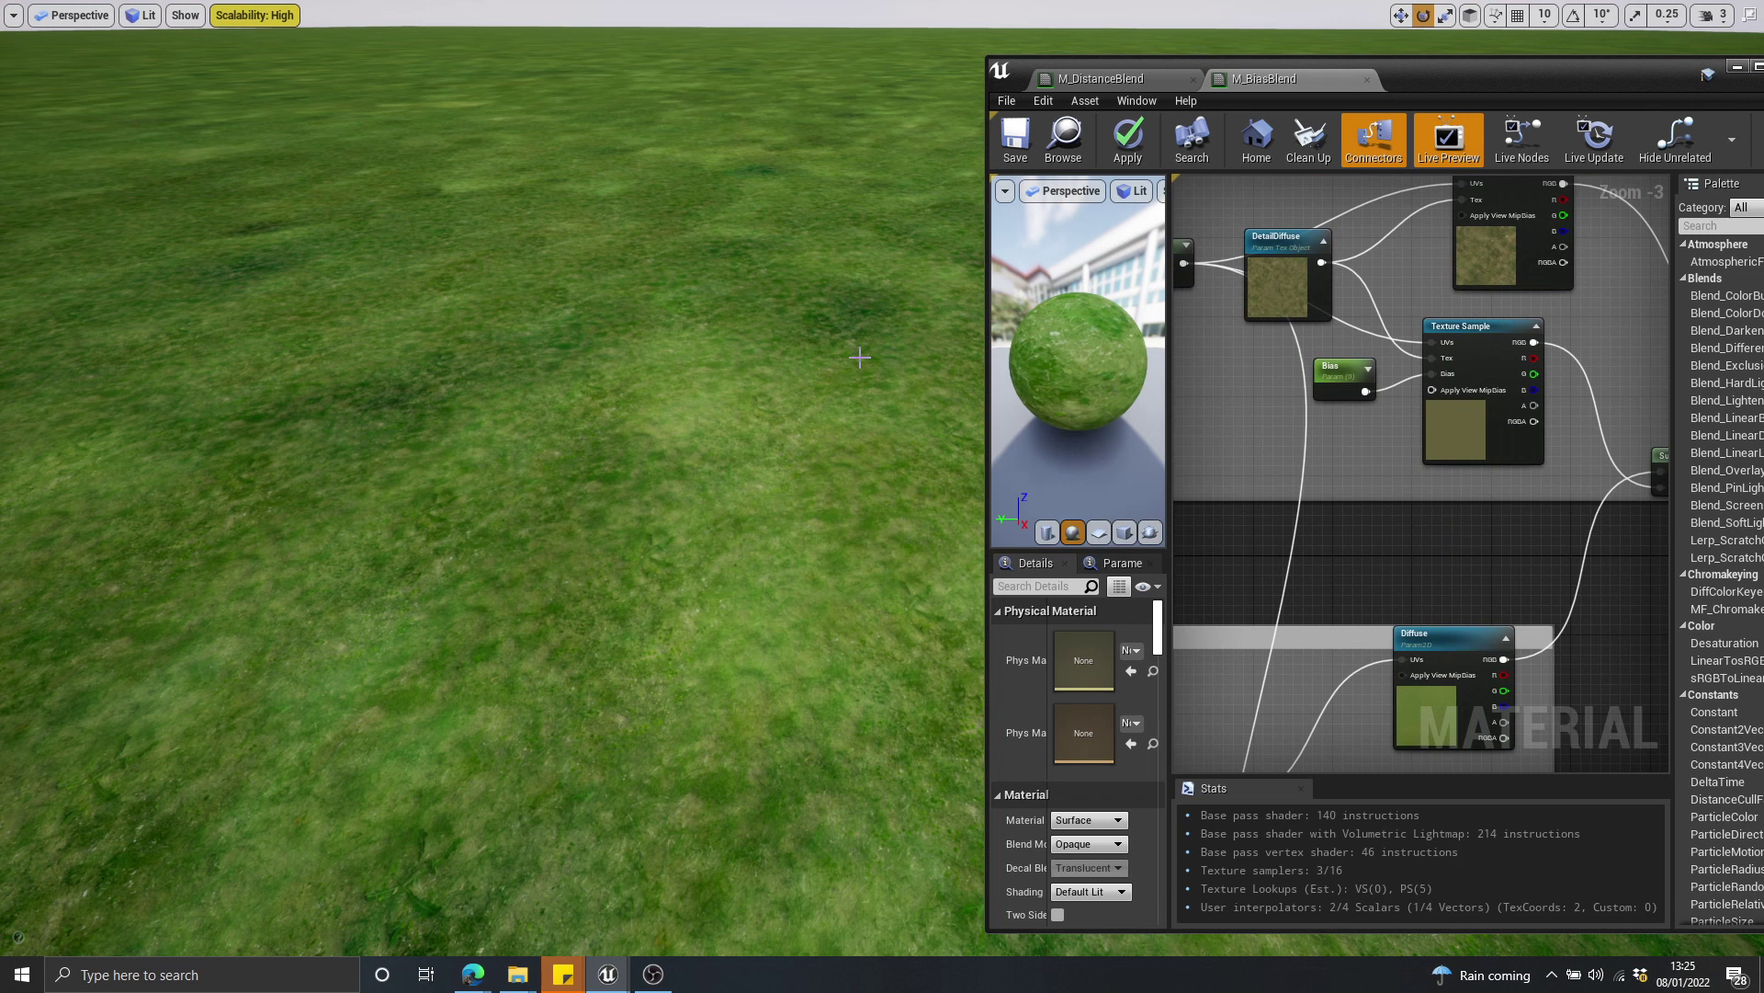
scroll(1381, 432, "down", 3)
scroll(1420, 418, "up", 3)
right_click_drag(1453, 366, 1439, 389)
left_click_drag(1425, 338, 1403, 328)
right_click_drag(1486, 382, 1462, 347)
left_click_drag(1168, 405, 1036, 405)
right_click_drag(1335, 324, 1426, 374)
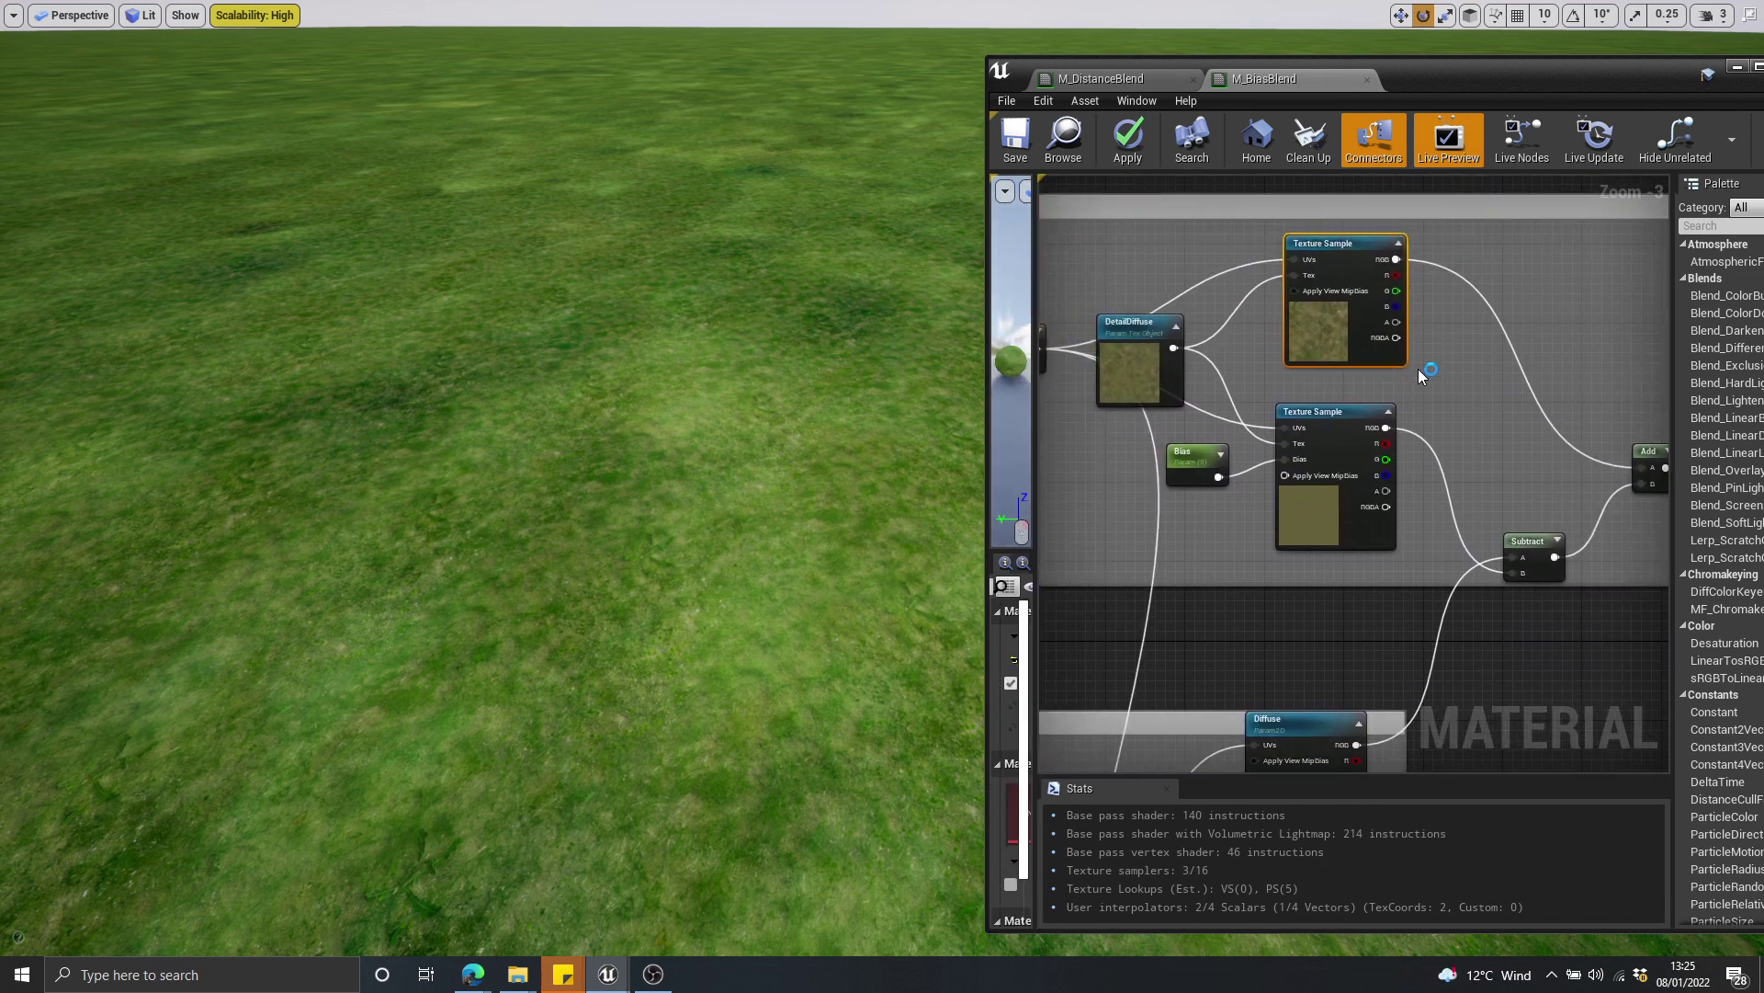
Examine the two detail Texture Sample nodes, comparing the plain one with the one driven by the Bias parameter
left_click(1383, 460)
right_click_drag(1434, 479, 1355, 389)
left_click(1457, 464)
left_click_drag(1249, 346, 1233, 342)
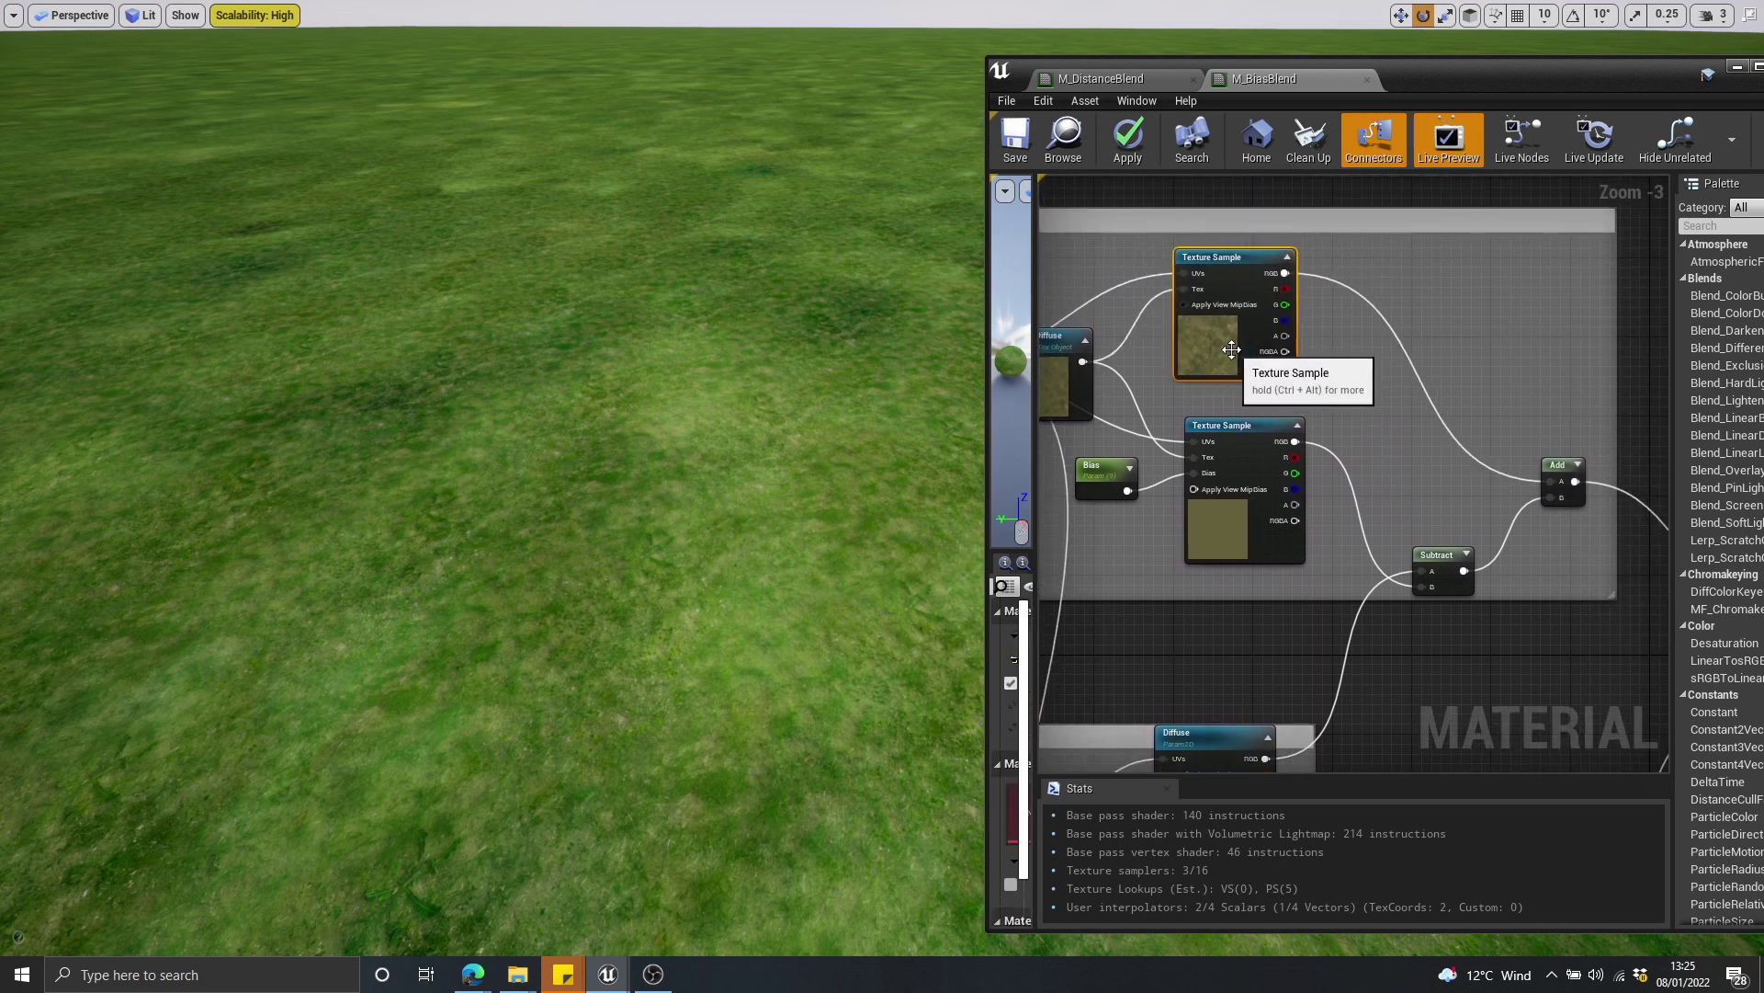
scroll(1347, 331, "down", 1)
right_click_drag(1313, 400, 1345, 331)
scroll(1202, 452, "up", 5)
scroll(1211, 443, "down", 3)
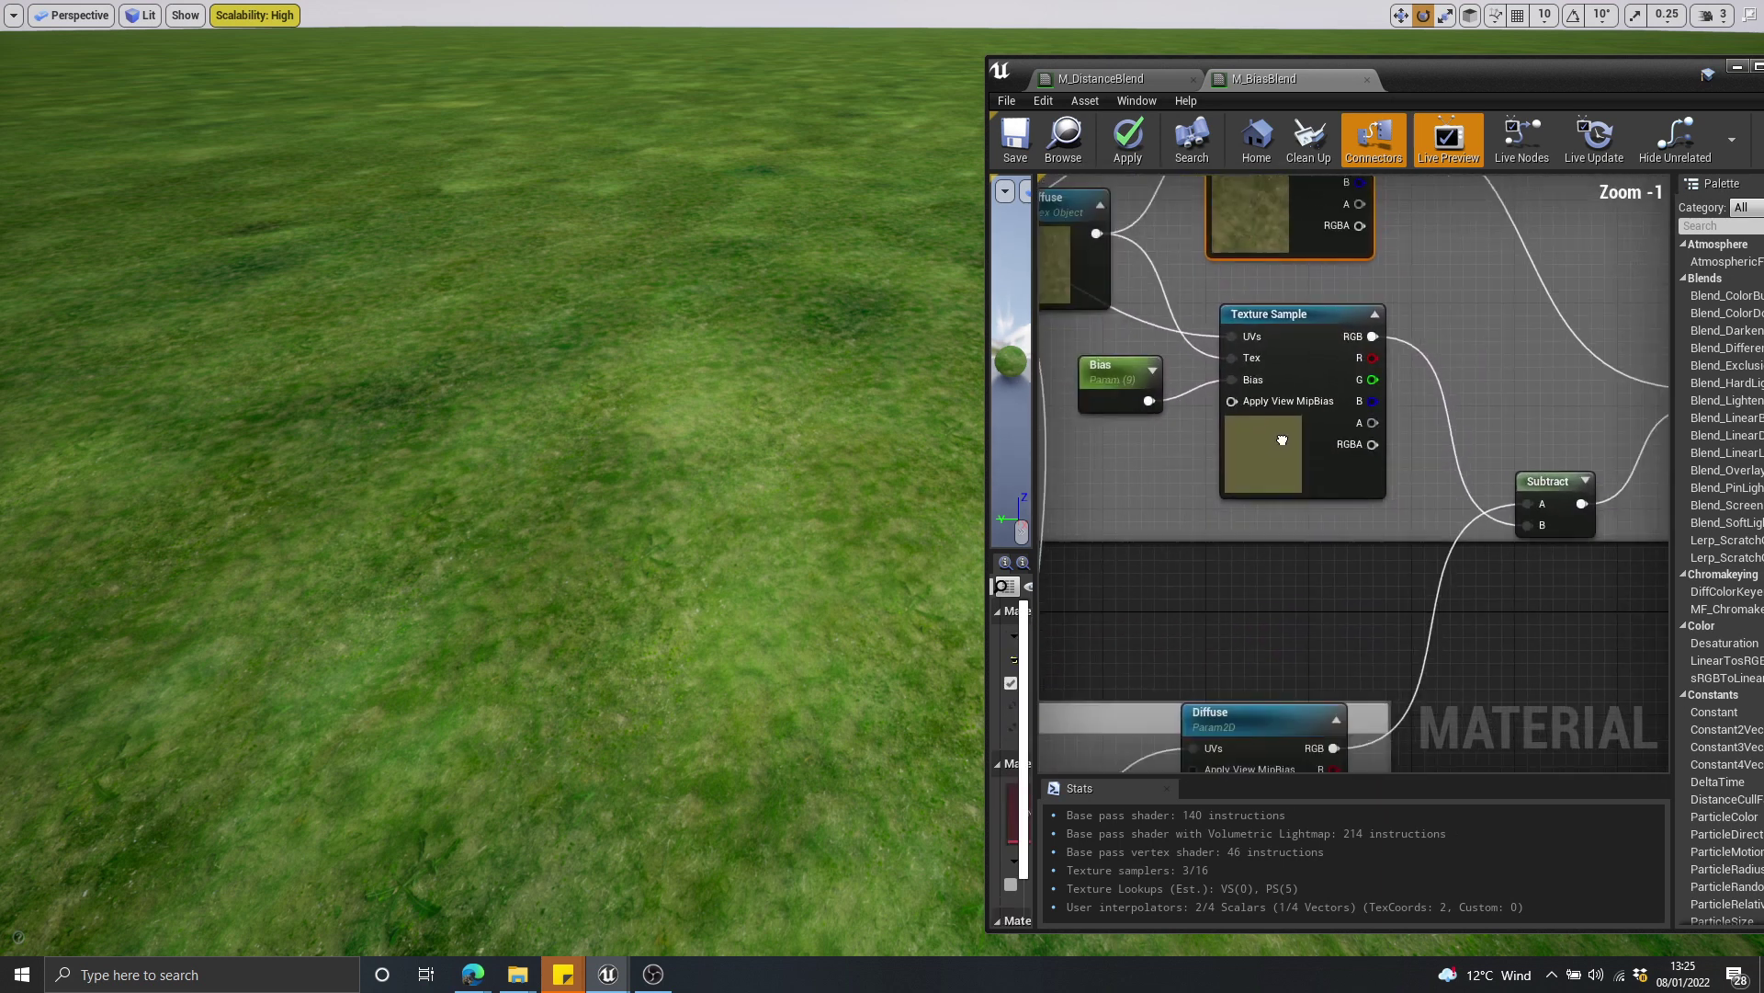
right_click_drag(1203, 430, 1093, 436)
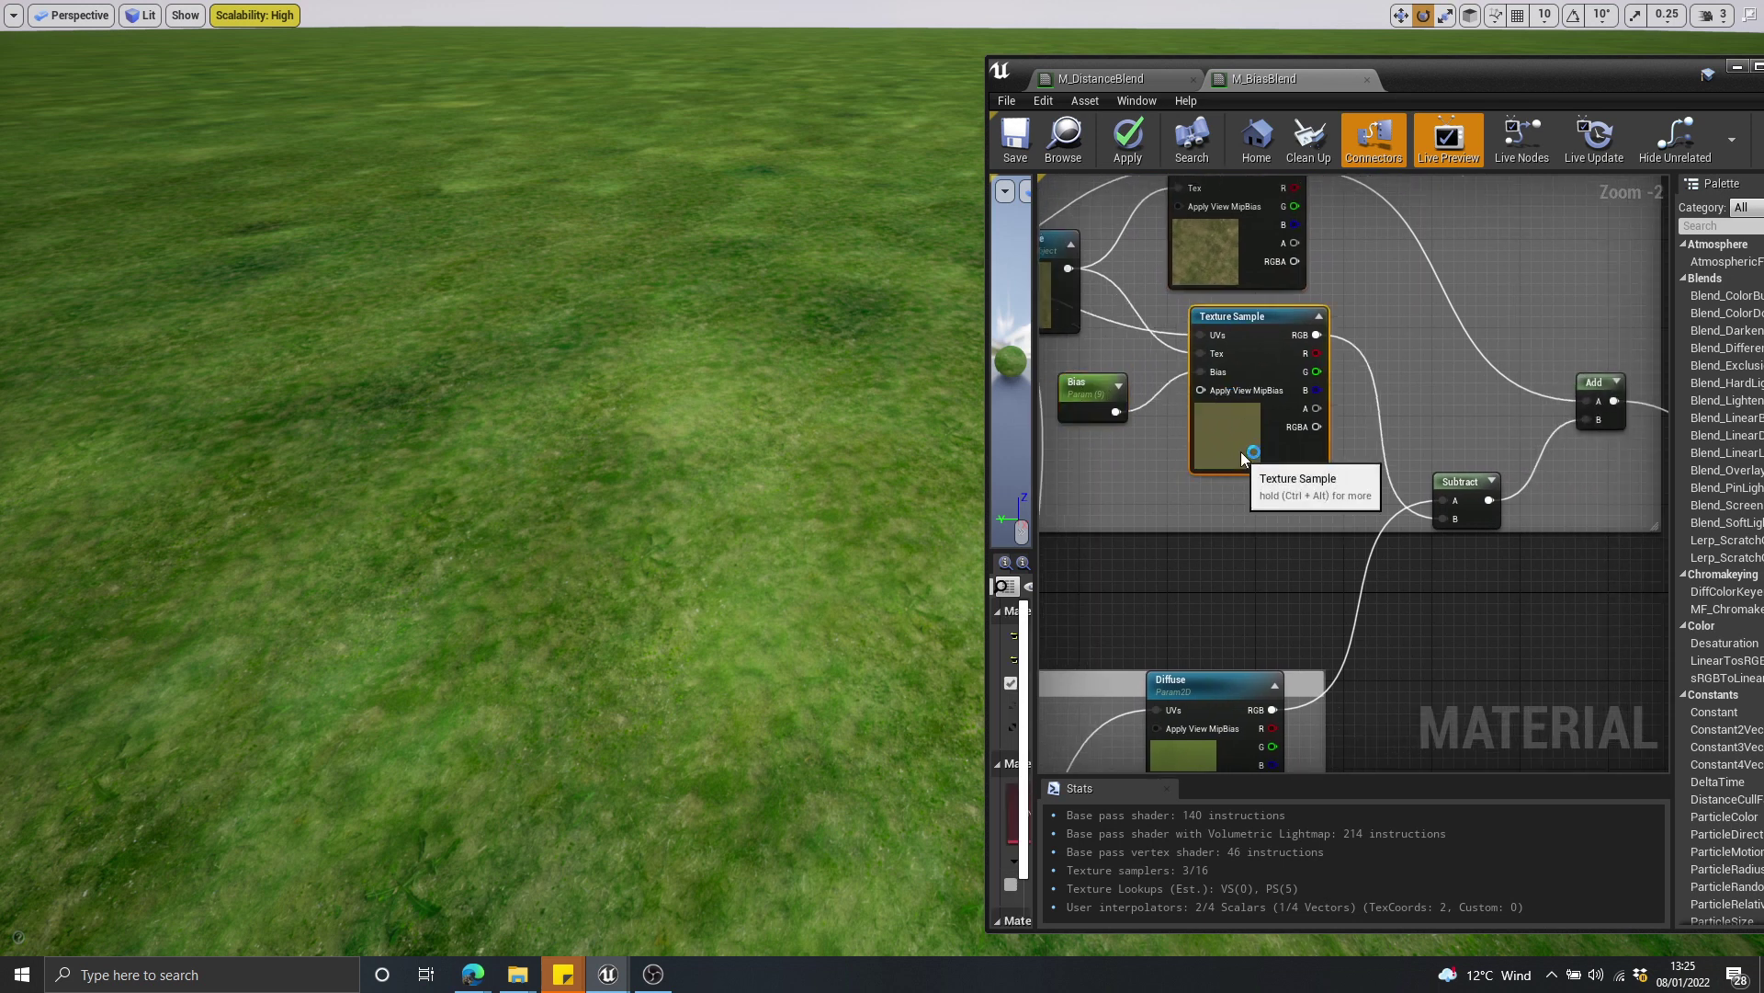
left_click(1214, 478)
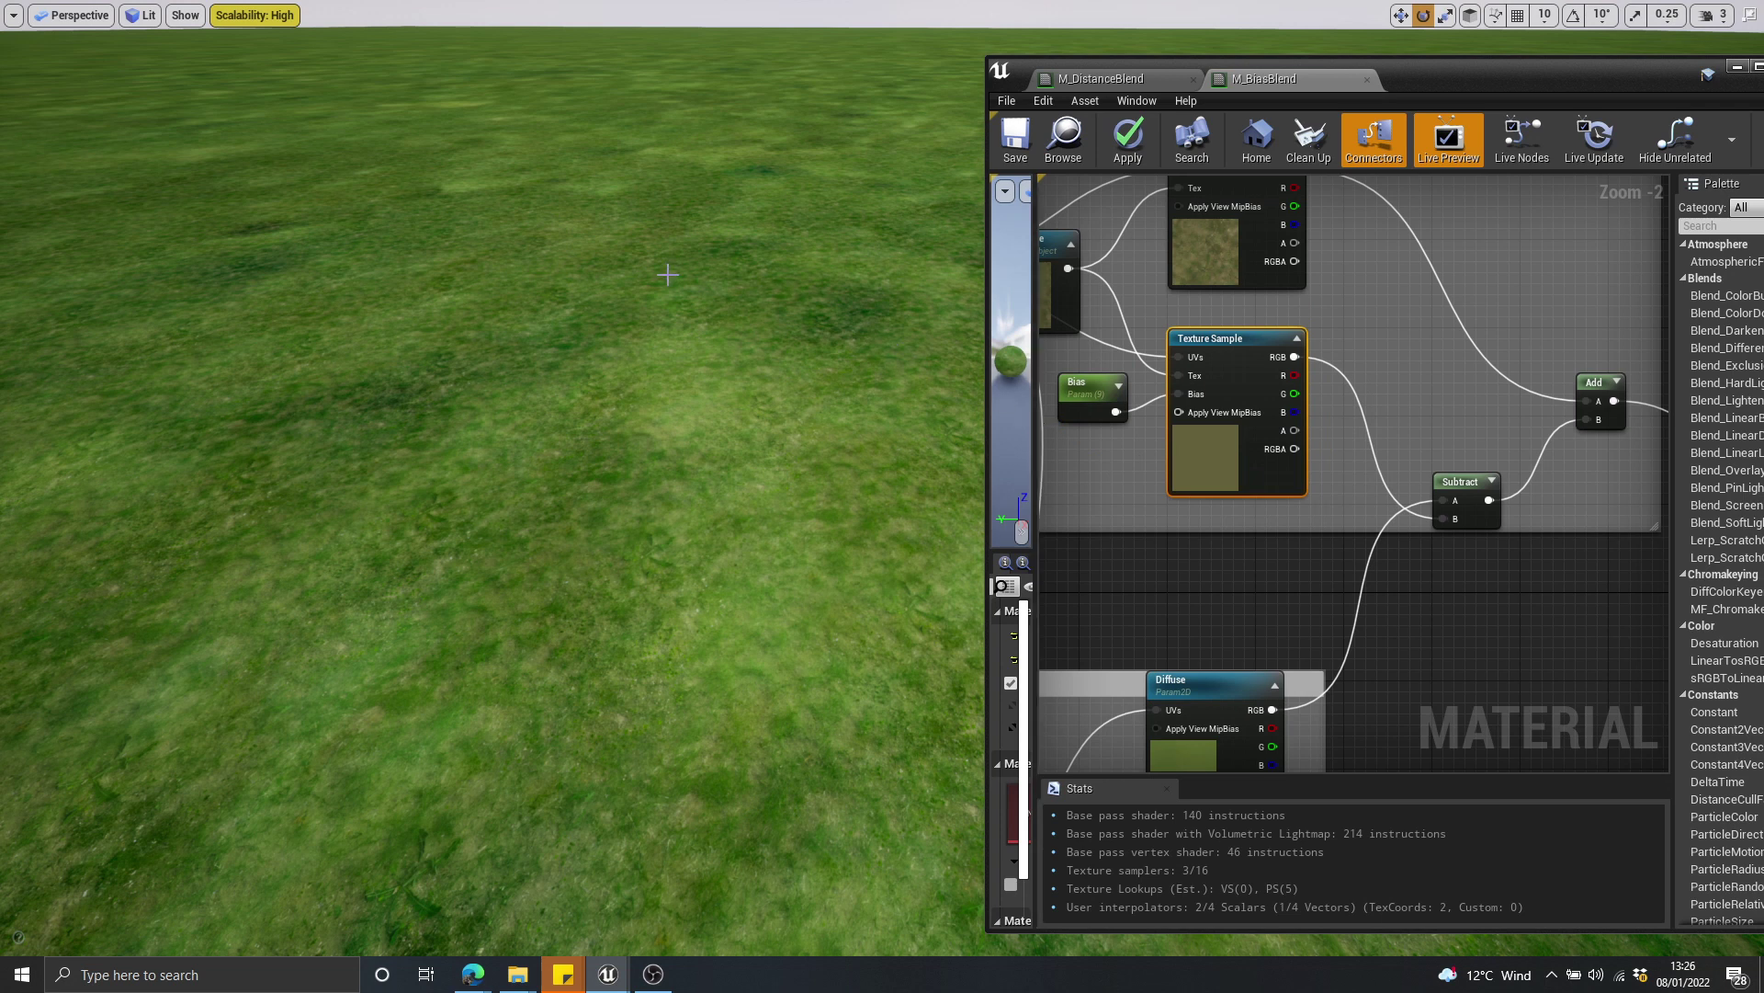
Trace the biased Texture Sample's RGB output to the Subtract node alongside the macro Diffuse connection
scroll(1379, 409, "down", 2)
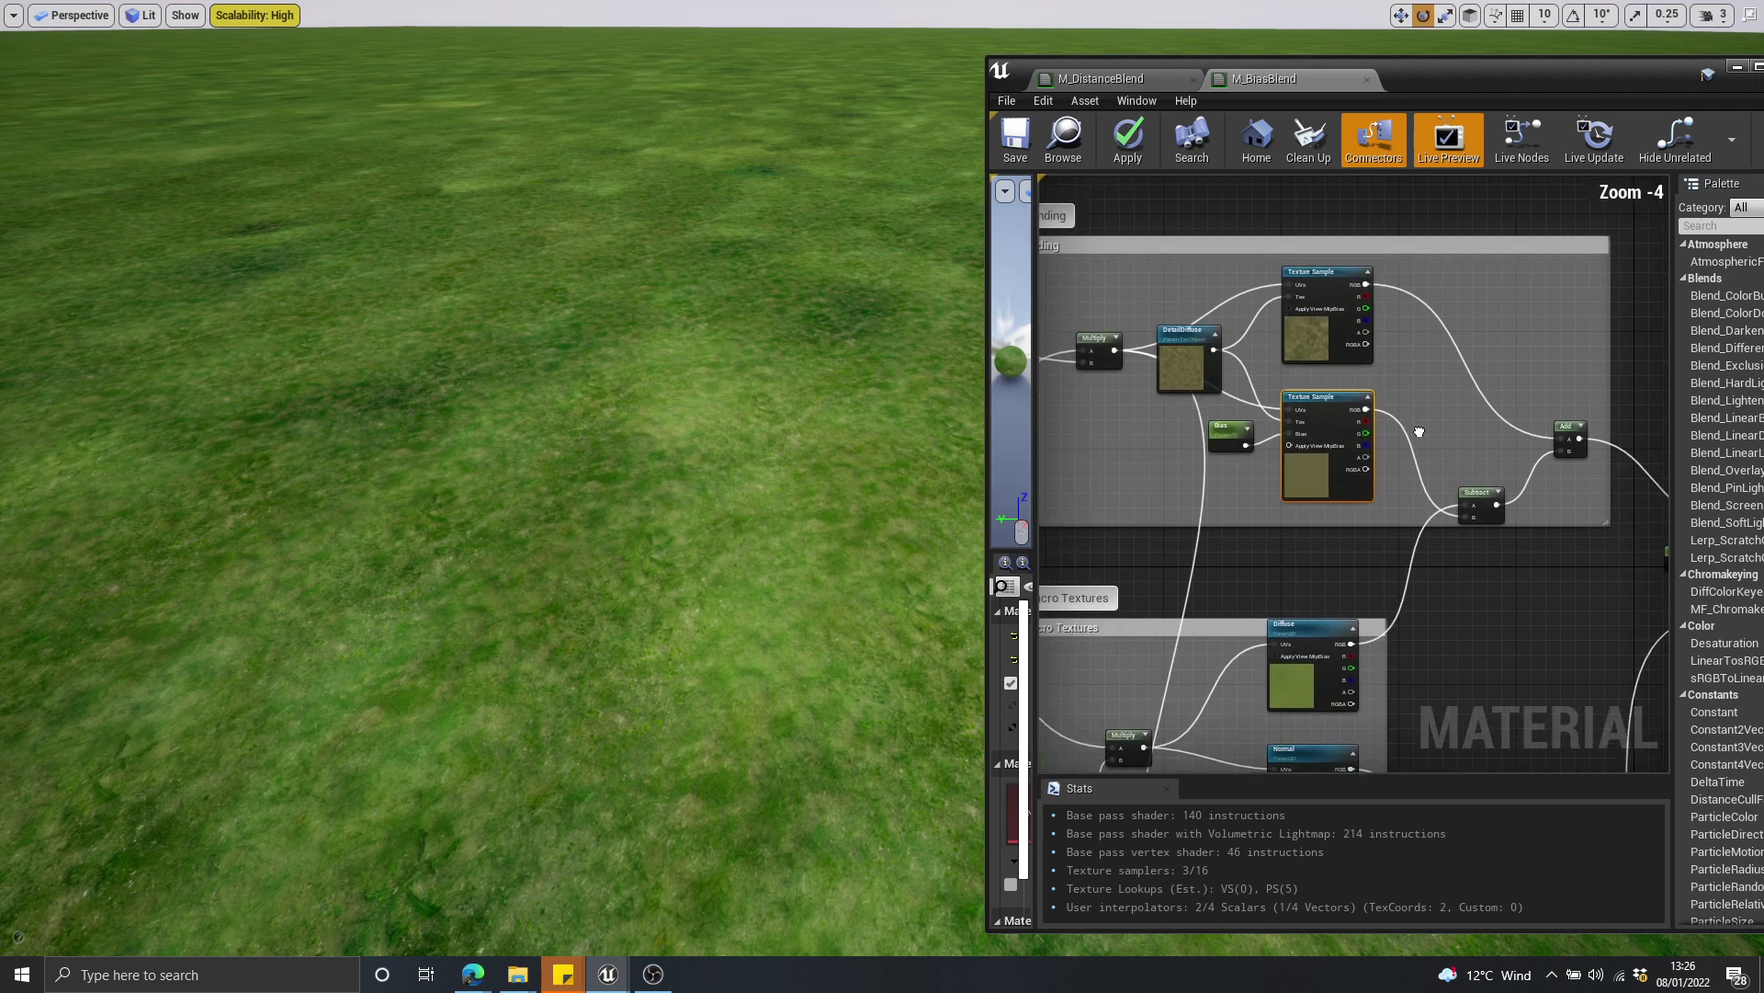
scroll(1397, 442, "up", 3)
left_click_drag(1420, 497, 1458, 460)
right_click_drag(1369, 394, 1537, 388)
scroll(1531, 390, "down", 1)
left_click_drag(1344, 457, 1346, 470)
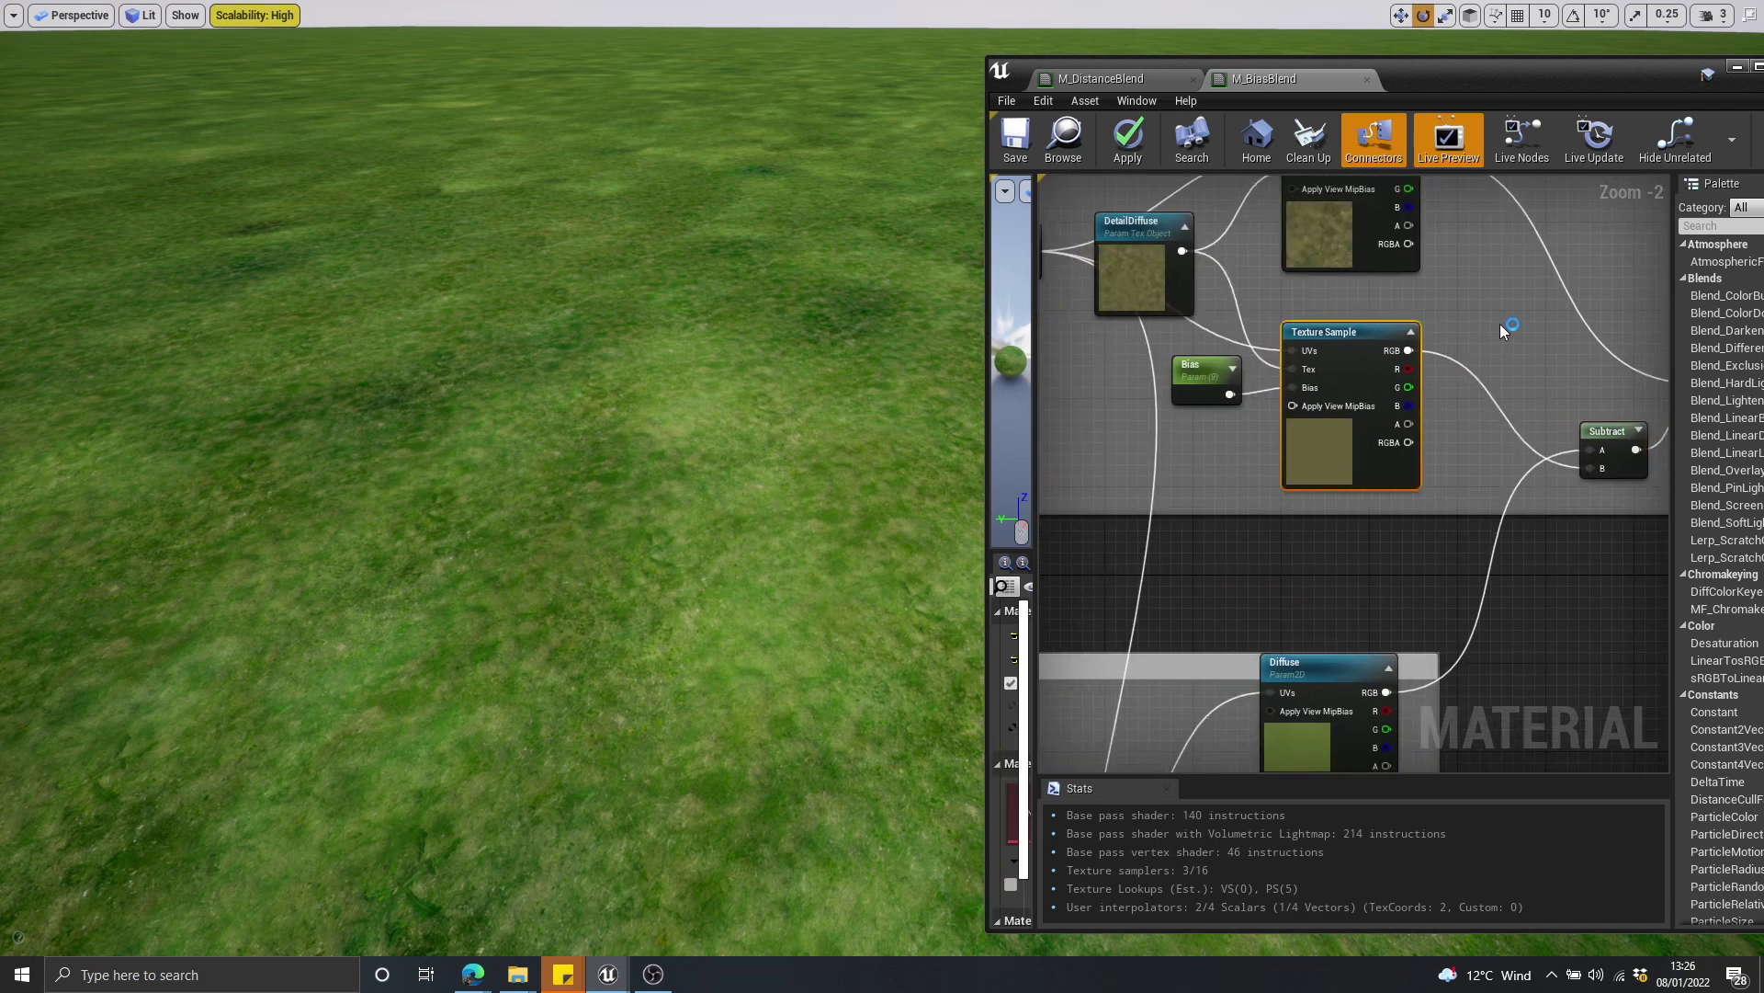
right_click_drag(1478, 389, 1434, 319)
right_click_drag(1407, 365, 1395, 464)
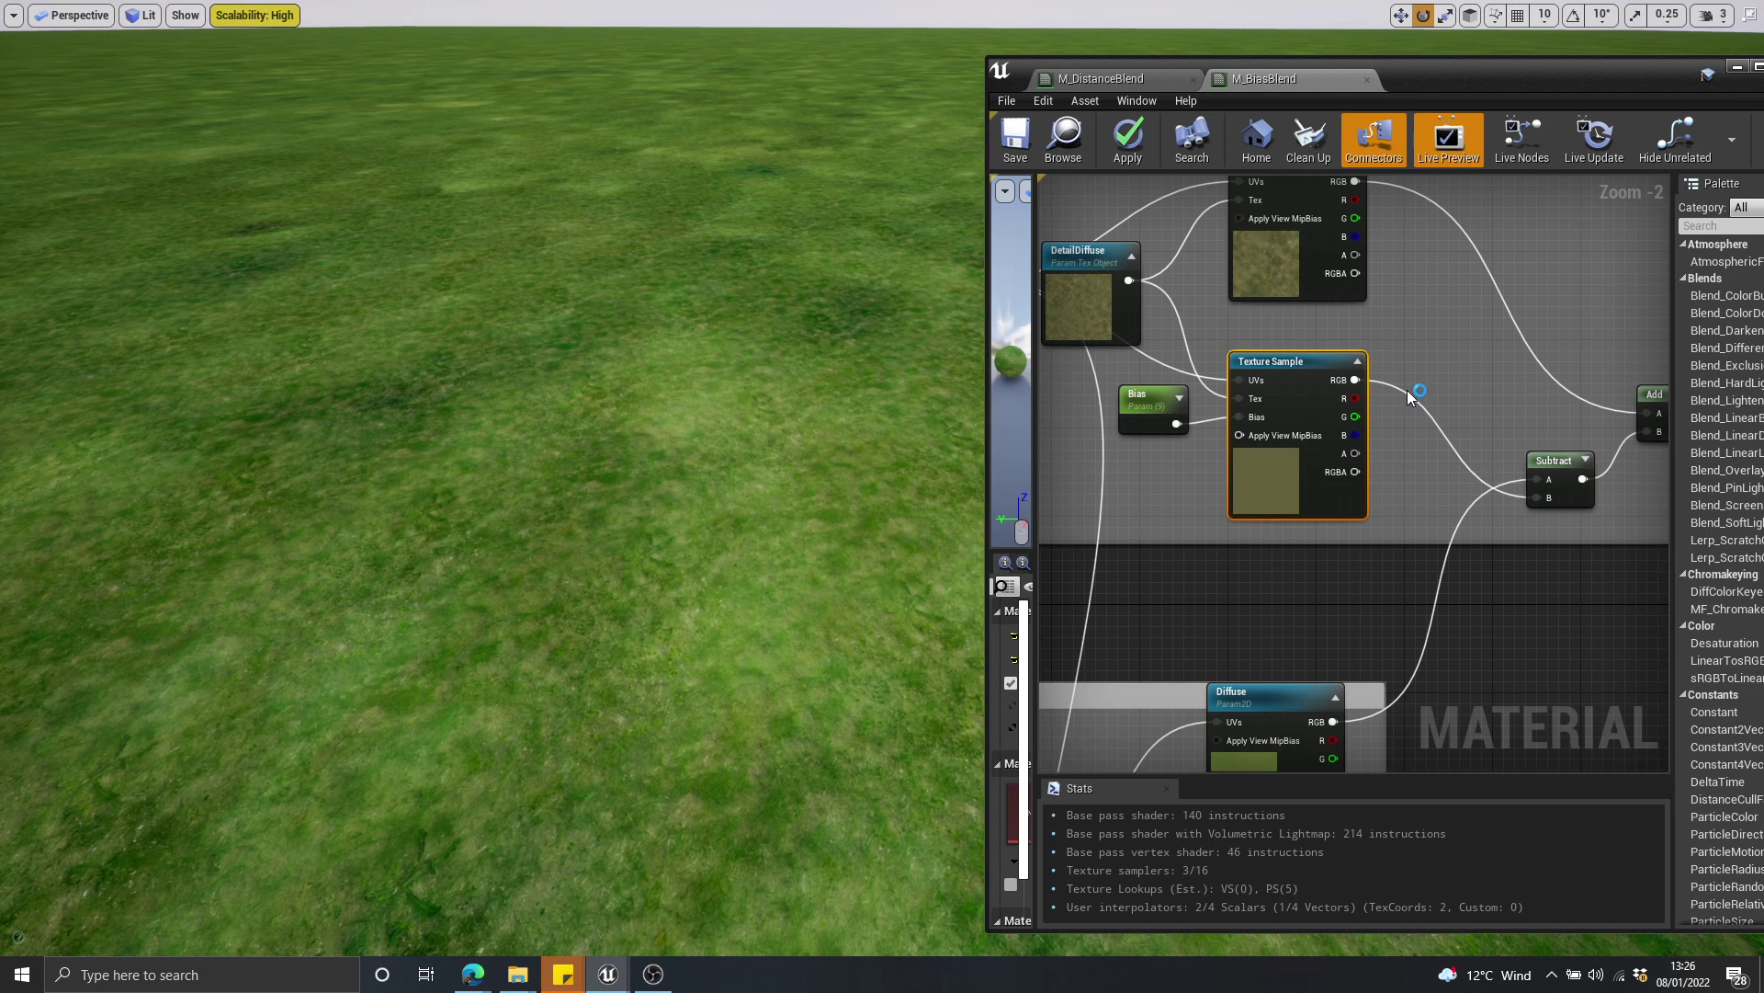
right_click_drag(1409, 394, 1449, 410)
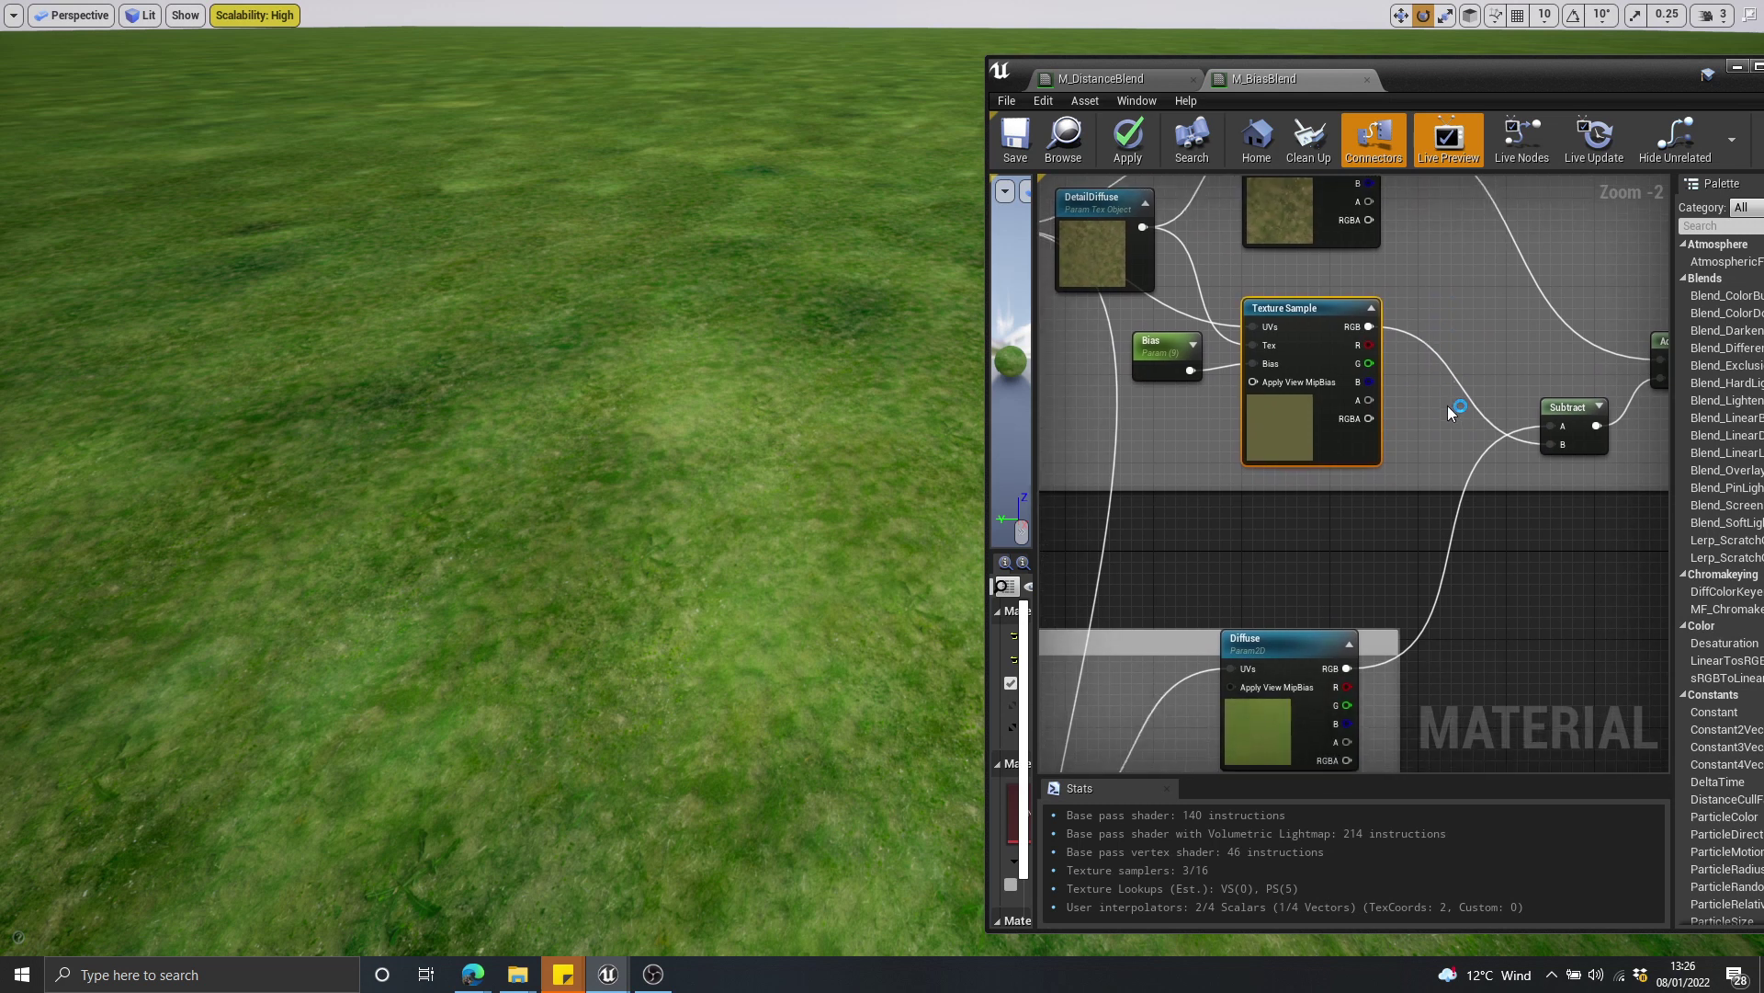
Add a vector parameter between the biased Texture Sample and the macro Diffuse node and name it AverageColour
right_click_drag(1447, 406, 1286, 430)
left_click(1278, 414)
type("vvvvv")
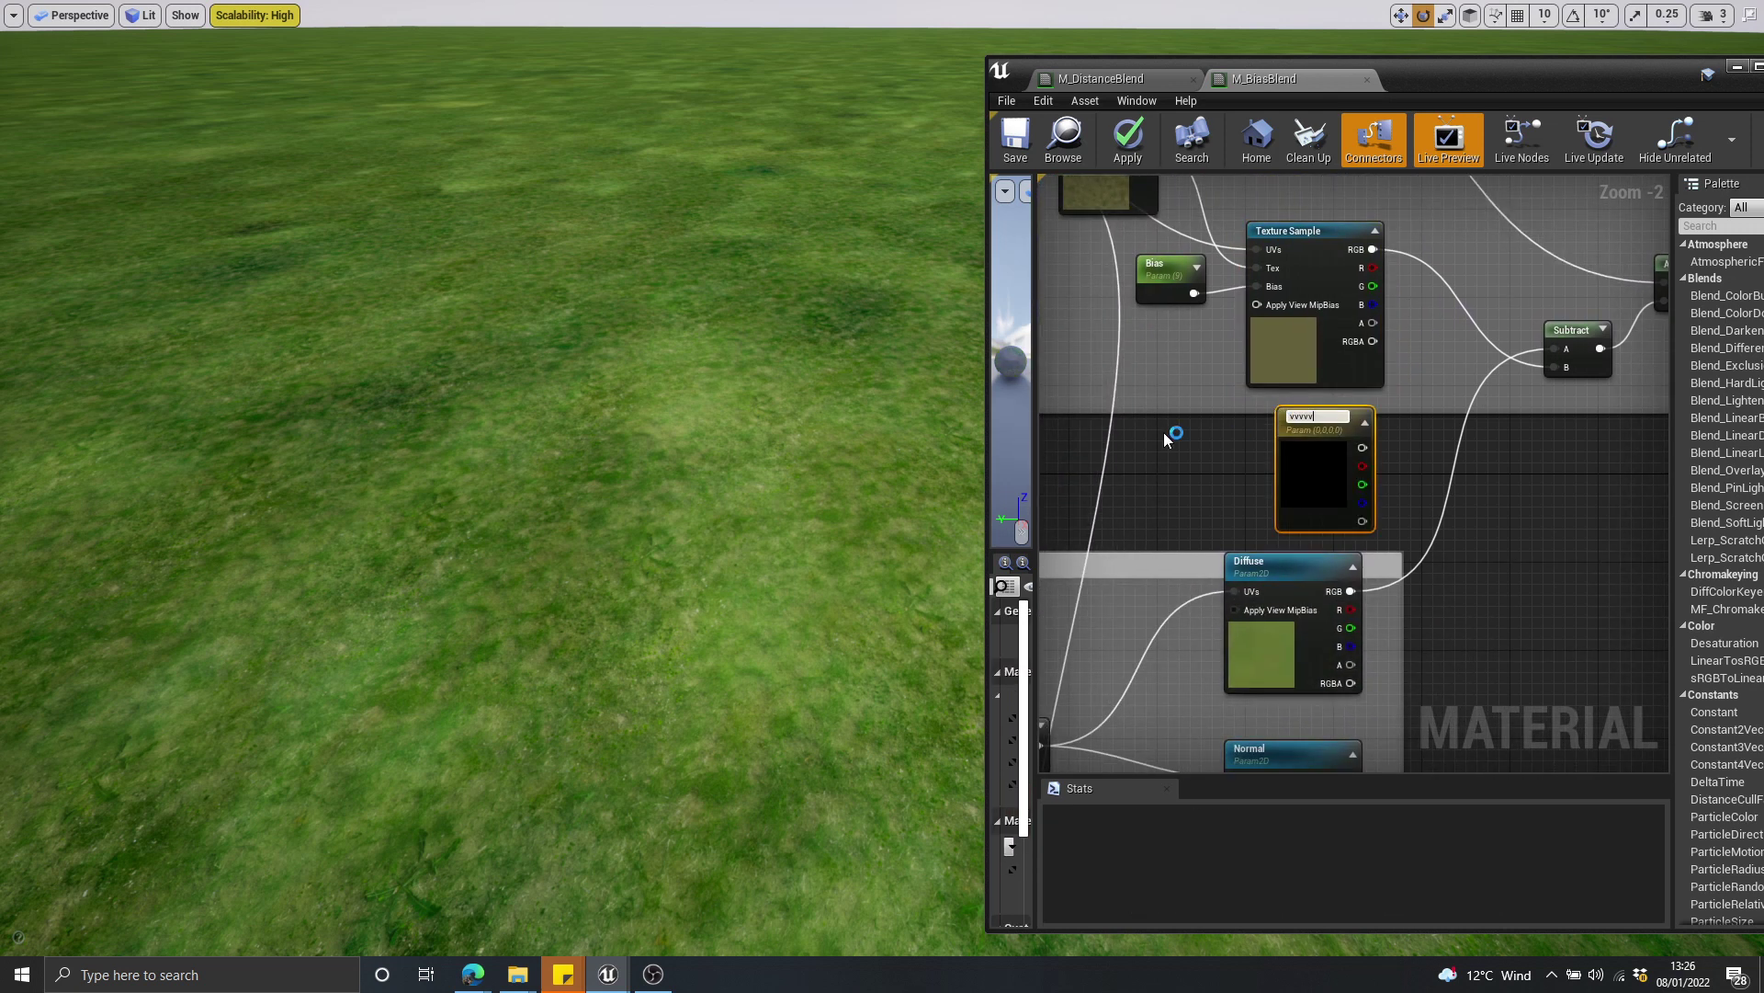
left_click_drag(1045, 401, 1234, 404)
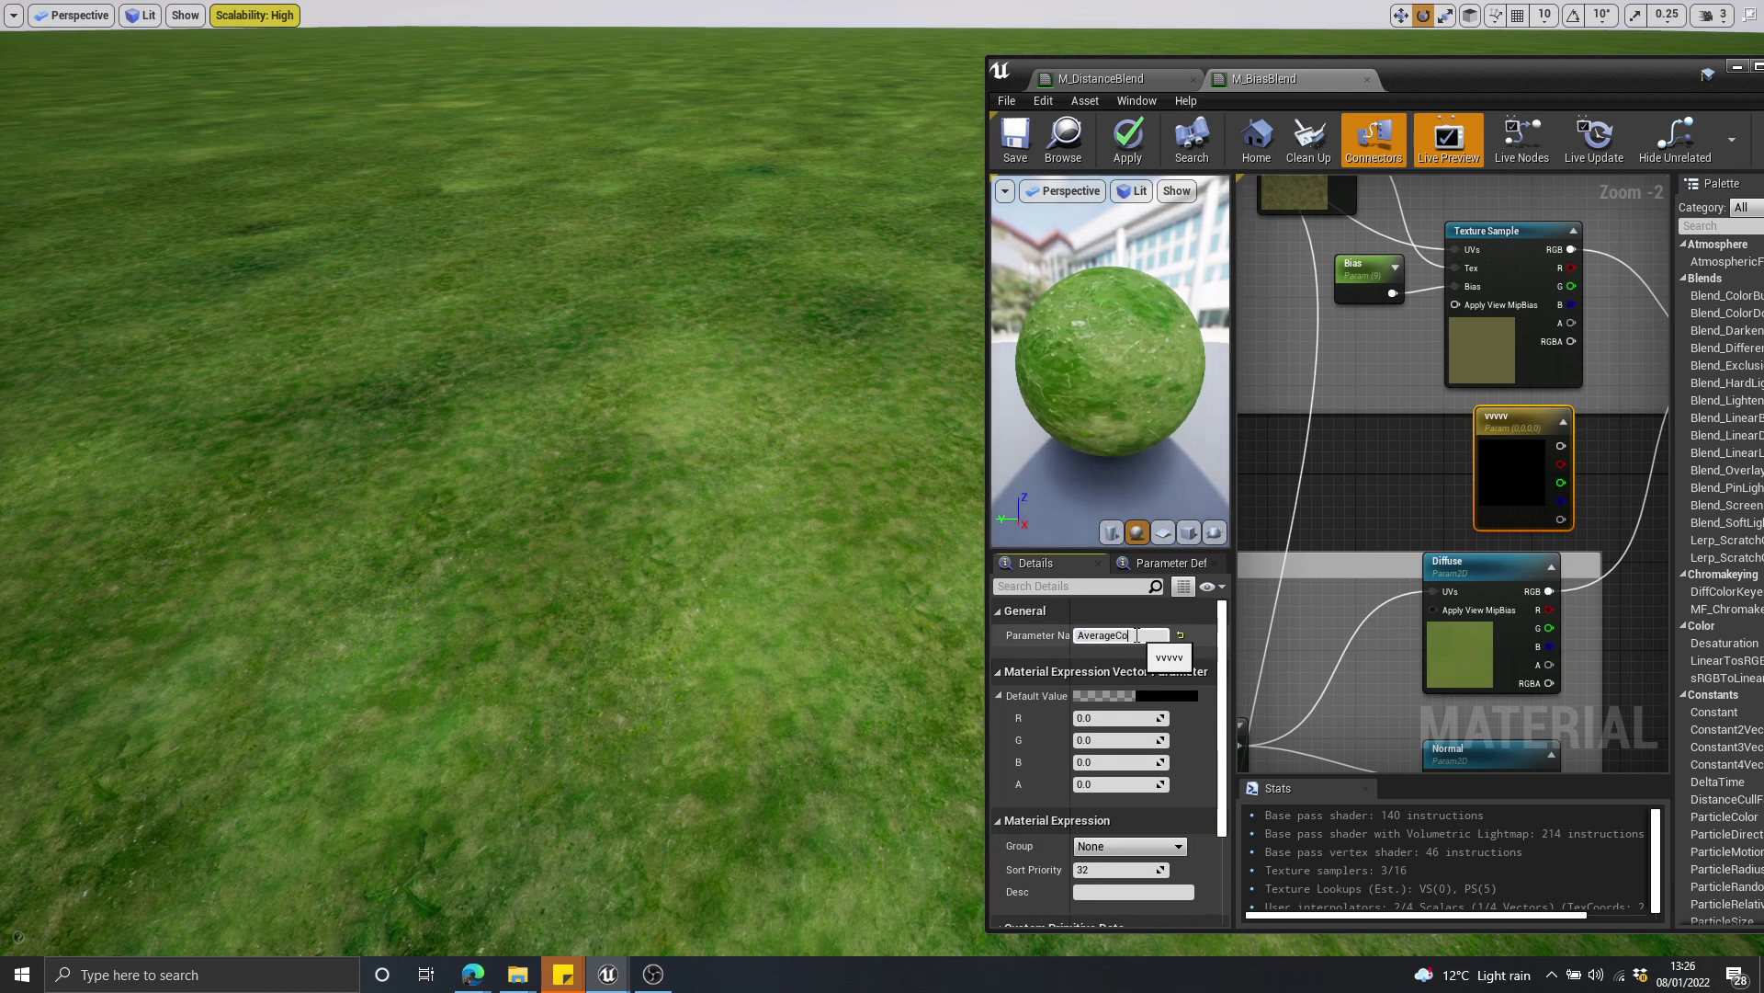
left_click(1138, 635)
type("AverageColour")
key("Return")
Set AverageColour's default value to the colour sampled from the biased Texture Sample's preview (R 0.124772, G 0.116971, B 0.042311)
left_click(1167, 696)
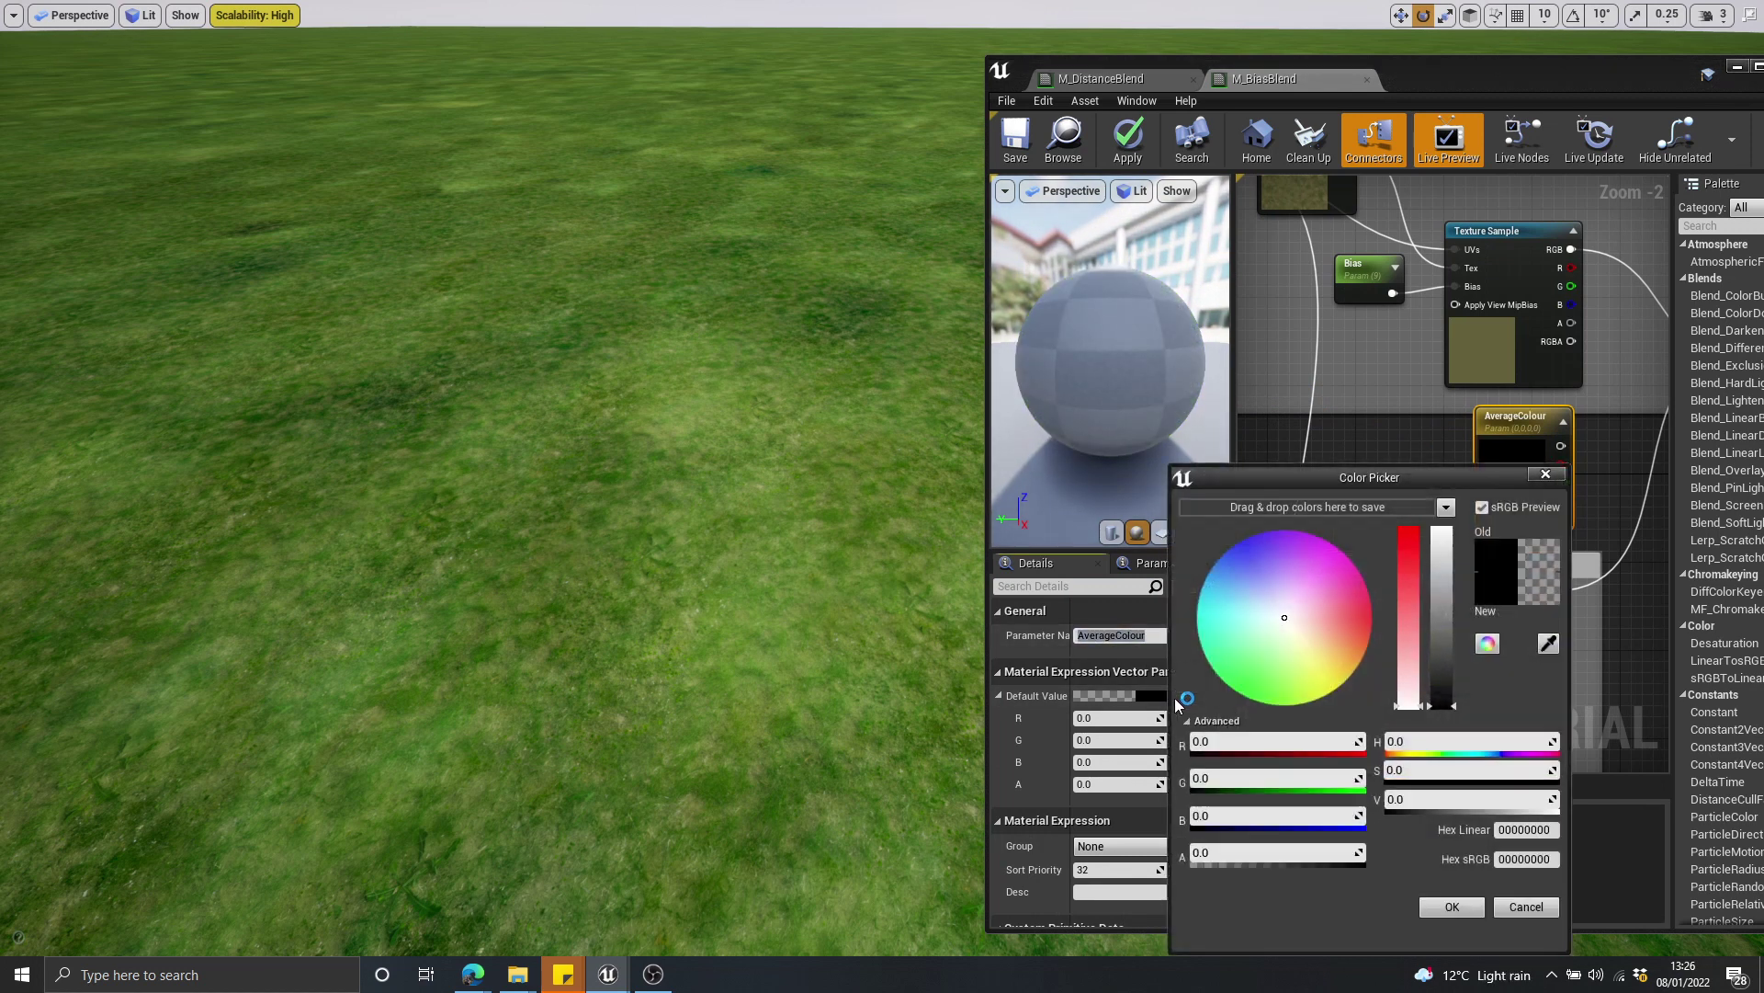
left_click_drag(1383, 482, 773, 284)
left_click(933, 446)
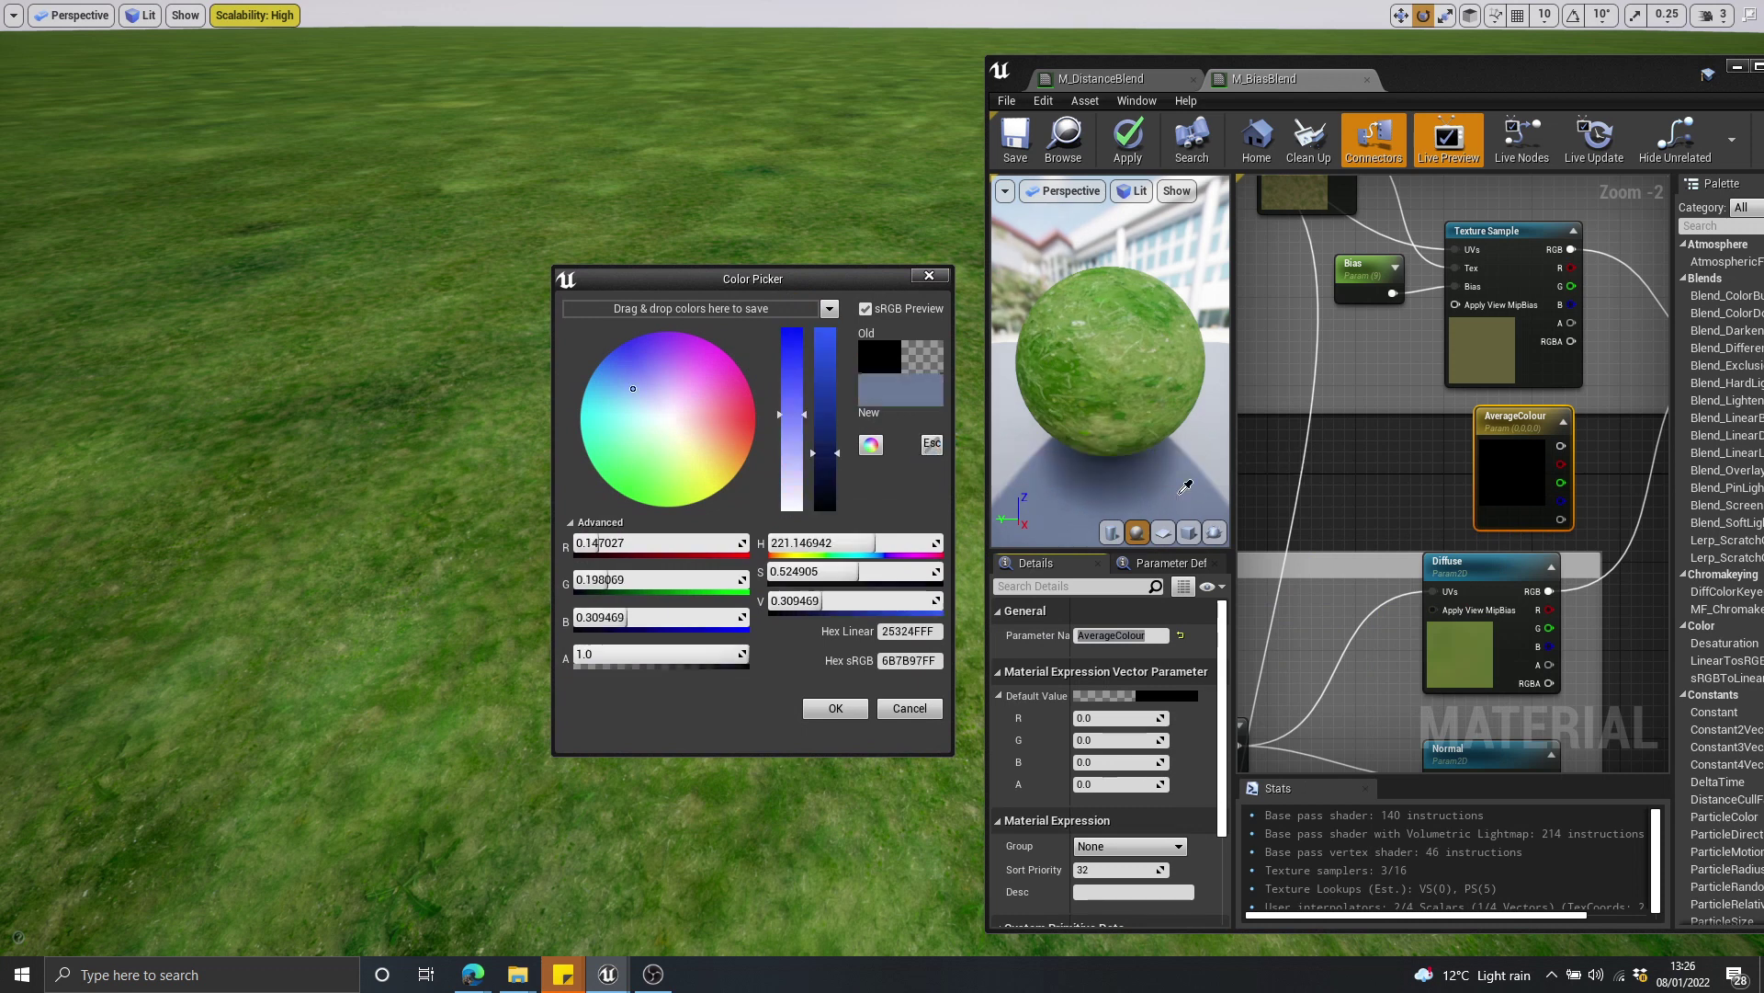
left_click(1482, 349)
left_click(832, 712)
left_click(1482, 466)
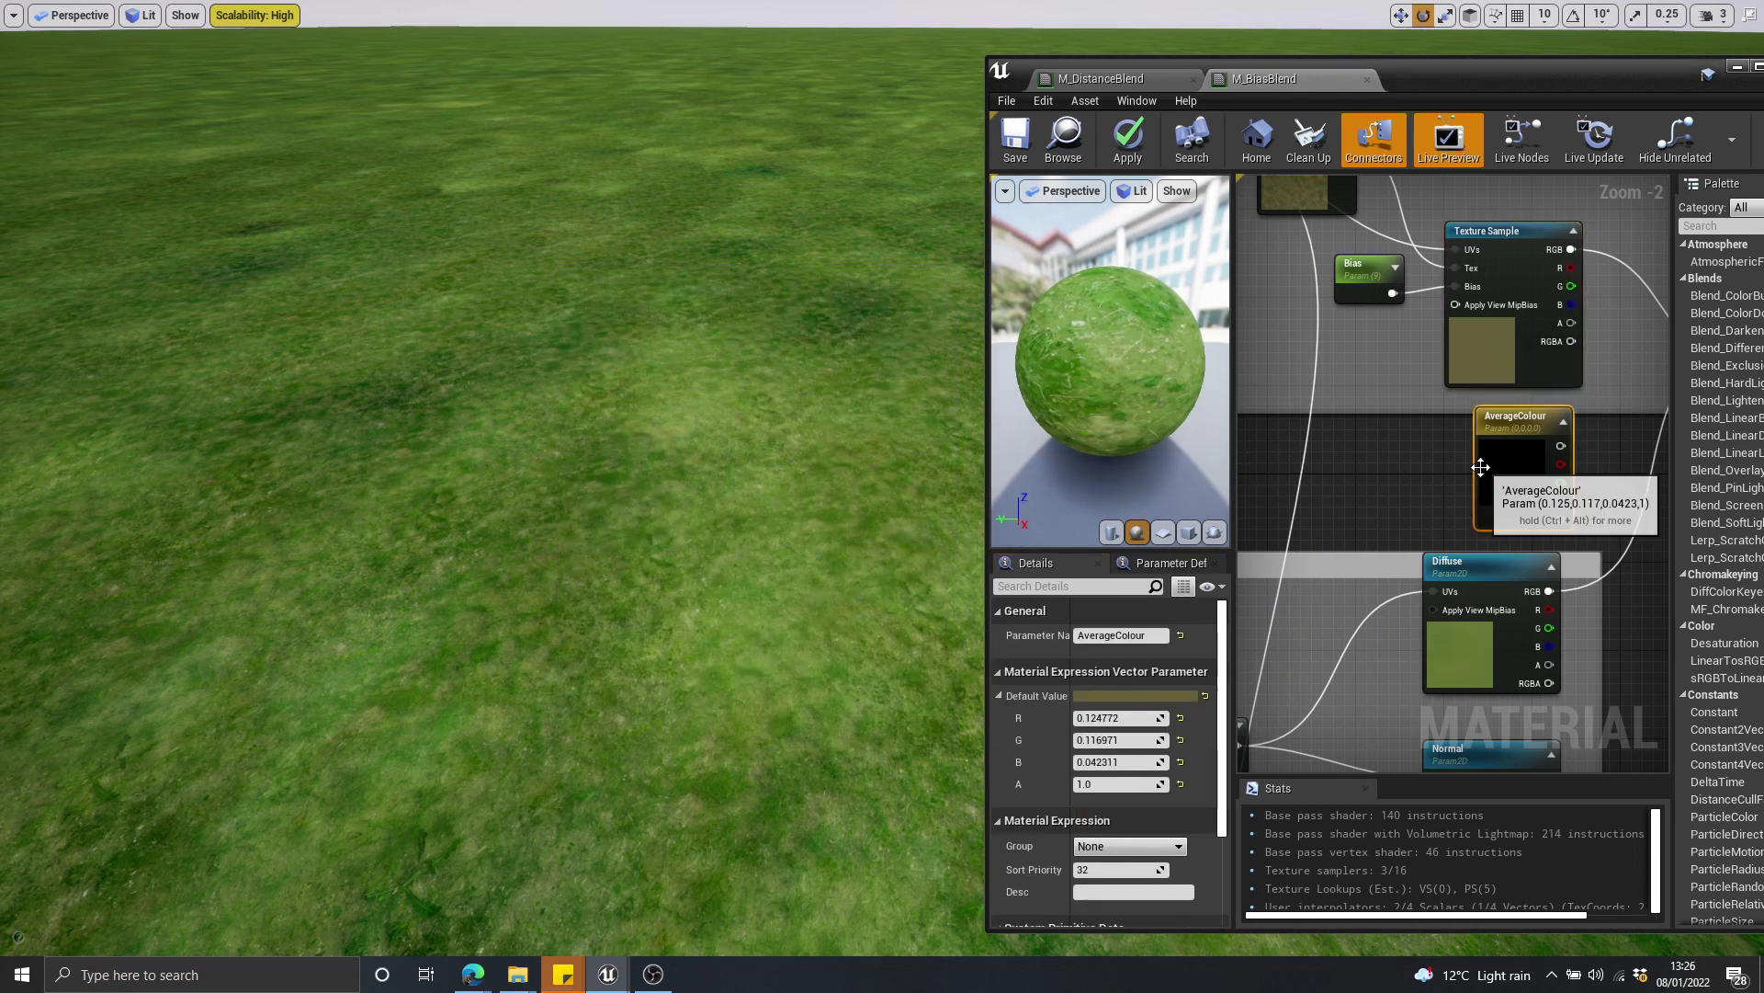
Connect AverageColour's output to the Subtract node's B input in place of the biased Texture Sample
right_click_drag(1625, 386, 1415, 444)
left_click(1489, 442)
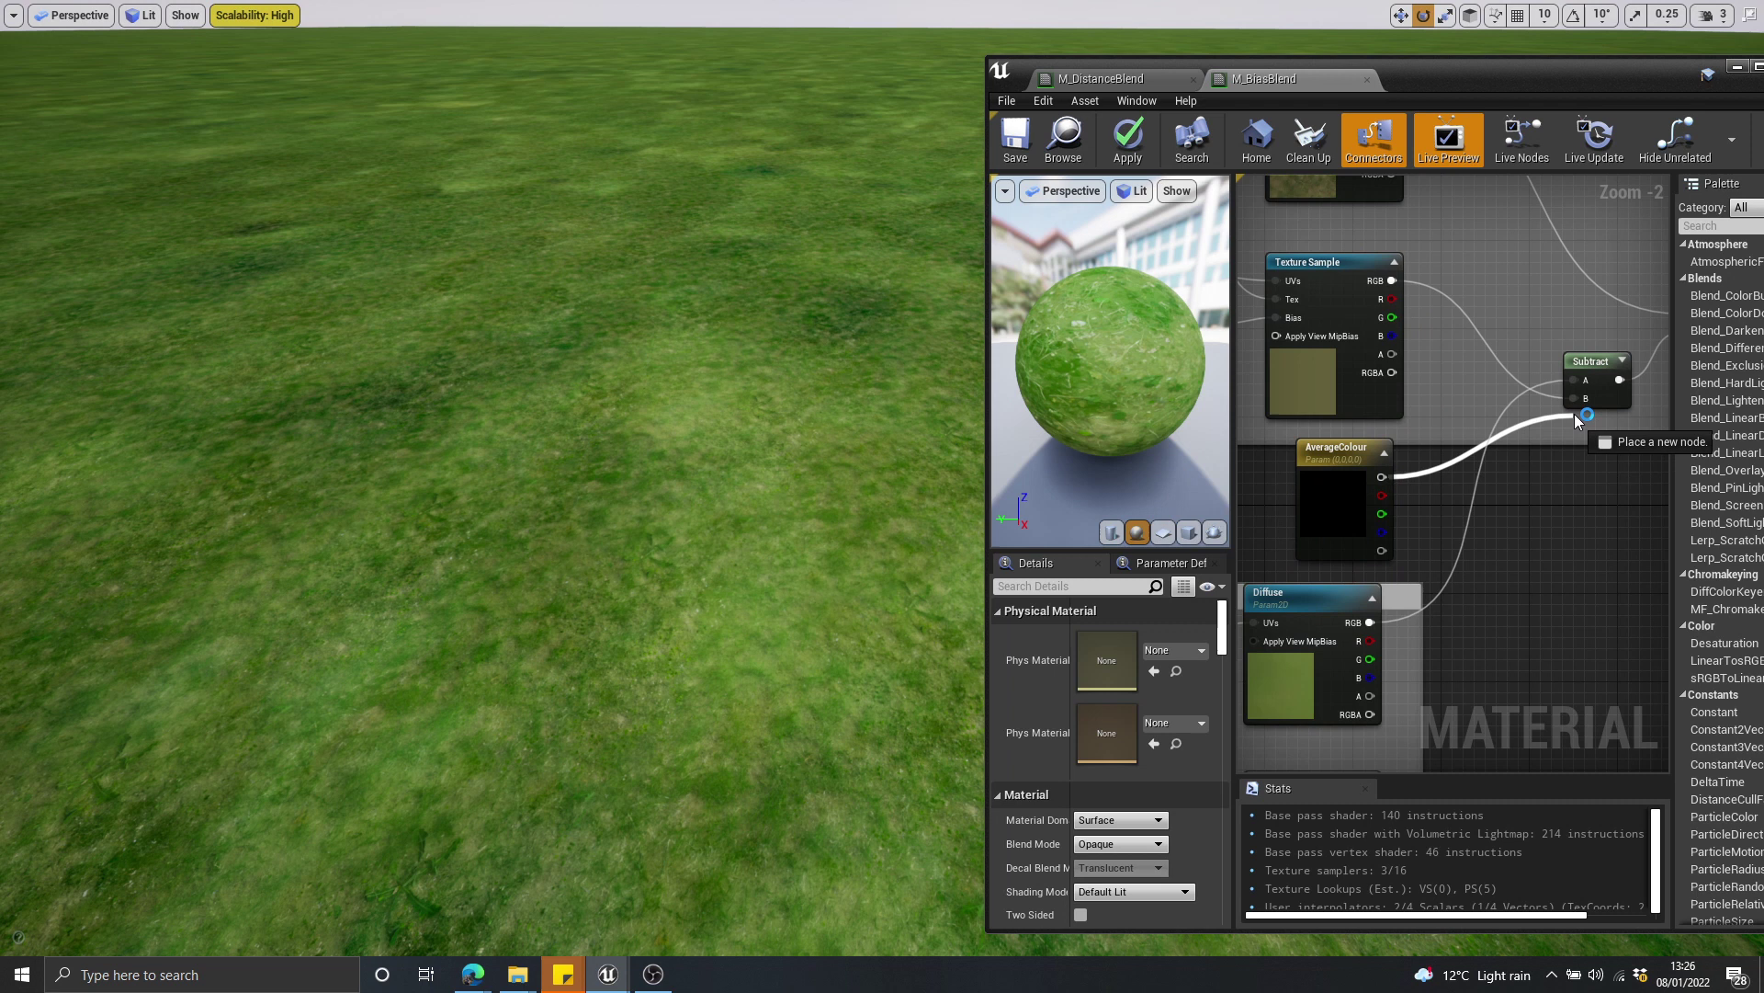
mouse_move(1574, 414)
left_mouse_down()
mouse_move(1375, 457)
mouse_move(1585, 398)
left_mouse_up()
left_click(1375, 457)
Examine the disconnected biased Texture Sample beside the AverageColour node and its connection to Subtract
left_click(1518, 500)
scroll(1512, 383, "down", 2)
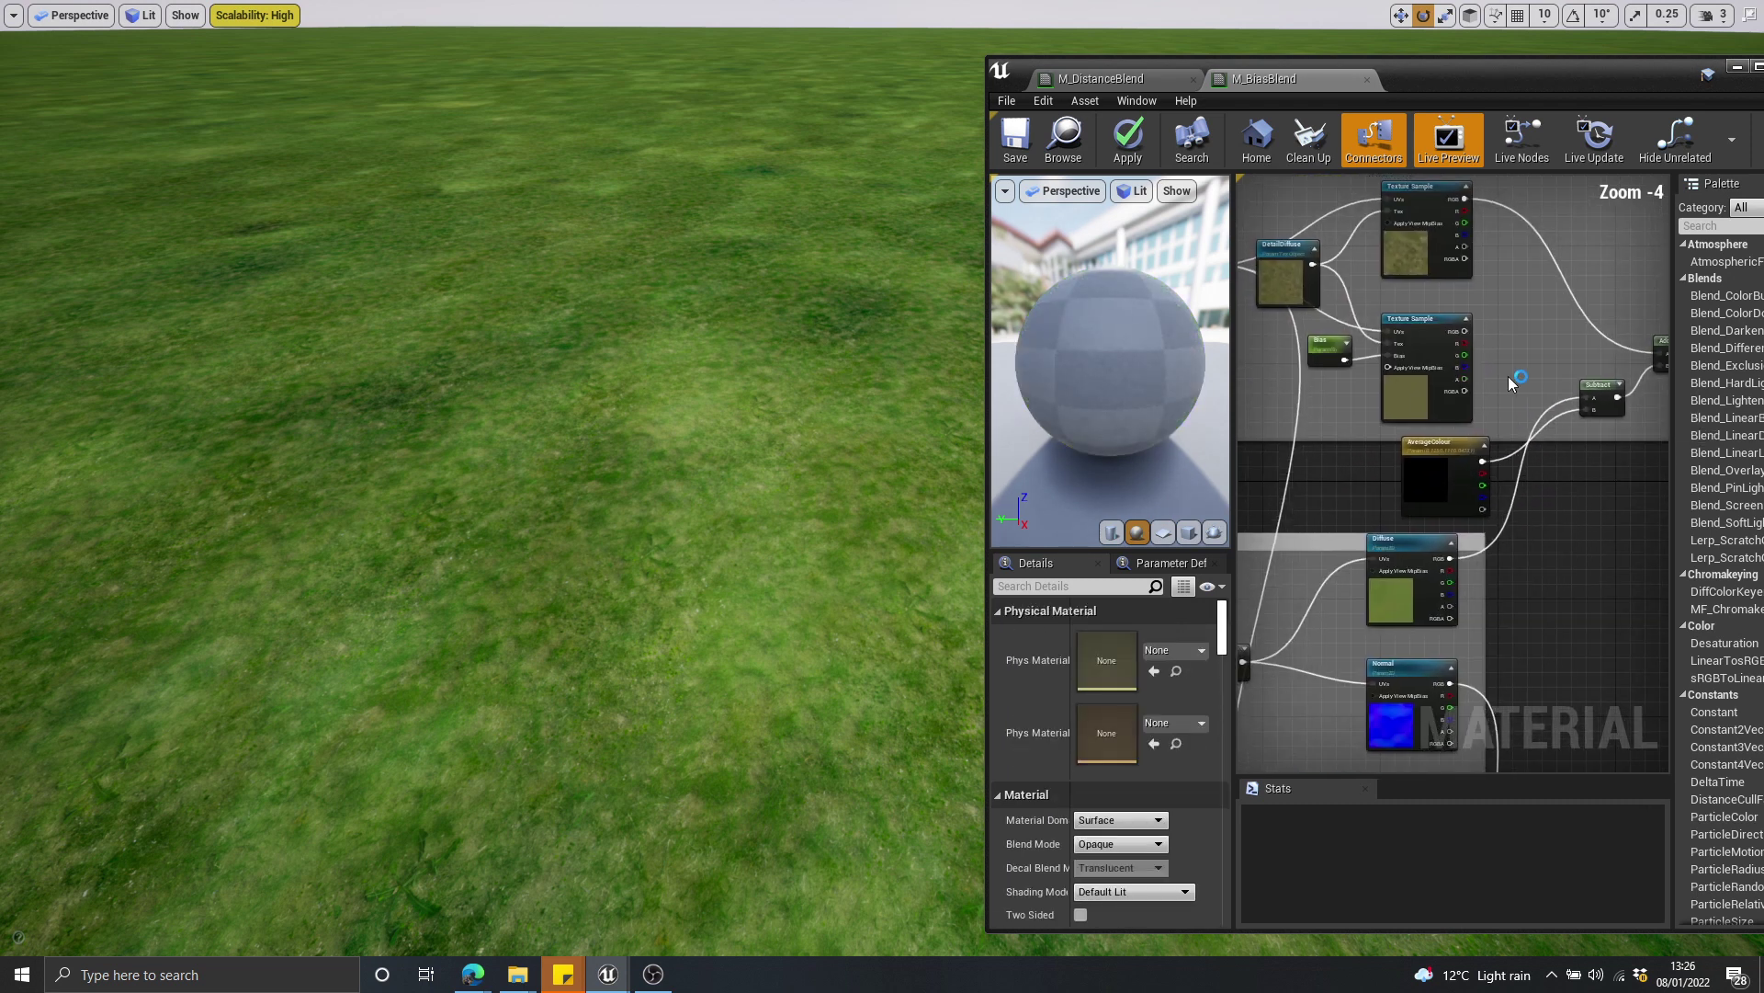
right_click_drag(1512, 419, 1526, 433)
scroll(1432, 397, "up", 3)
mouse_move(1412, 430)
left_mouse_down()
mouse_move(1425, 406)
mouse_move(1390, 406)
left_mouse_up()
scroll(1550, 411, "down", 1)
right_click_drag(1549, 412, 1404, 402)
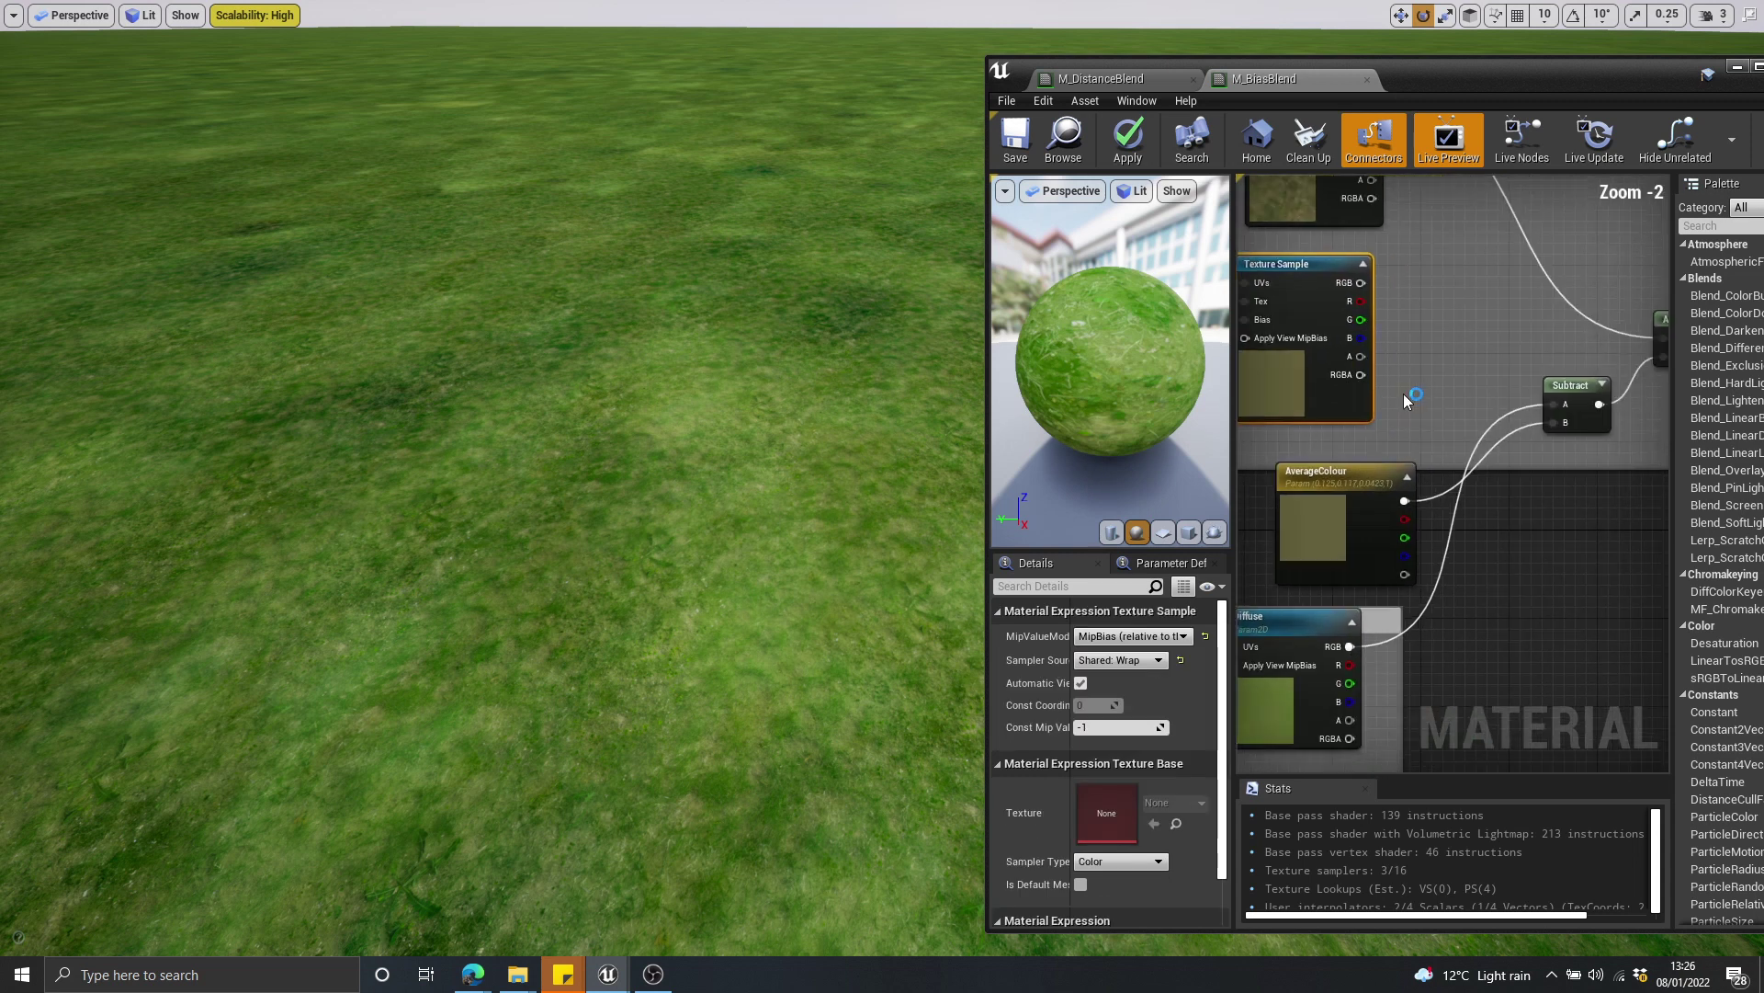
left_click(1406, 400)
scroll(1416, 405, "up", 2)
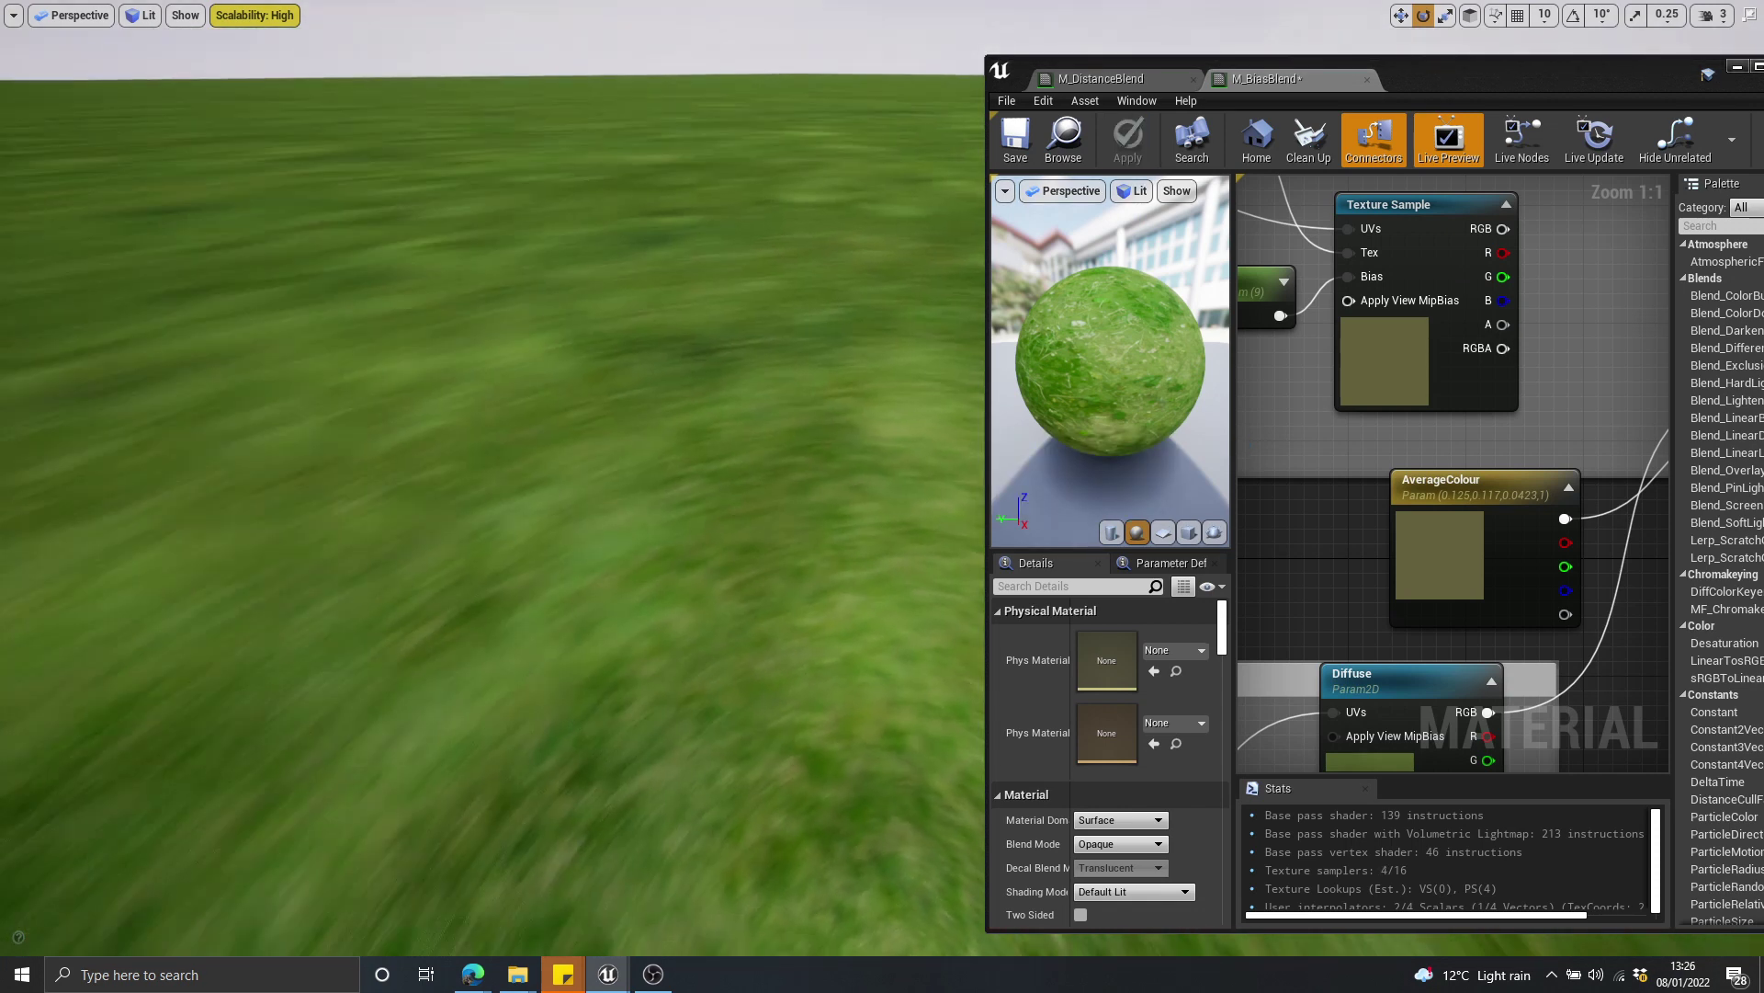
Inspect the DetailDiffuse texture parameter and the AverageColour parameter that has to match its average colour
right_click_drag(1461, 427, 1420, 449)
scroll(1356, 414, "down", 1)
scroll(1394, 395, "down", 1)
right_click_drag(1300, 283, 1507, 397)
mouse_move(1449, 367)
left_mouse_down()
mouse_move(1449, 393)
mouse_move(1462, 380)
left_mouse_up()
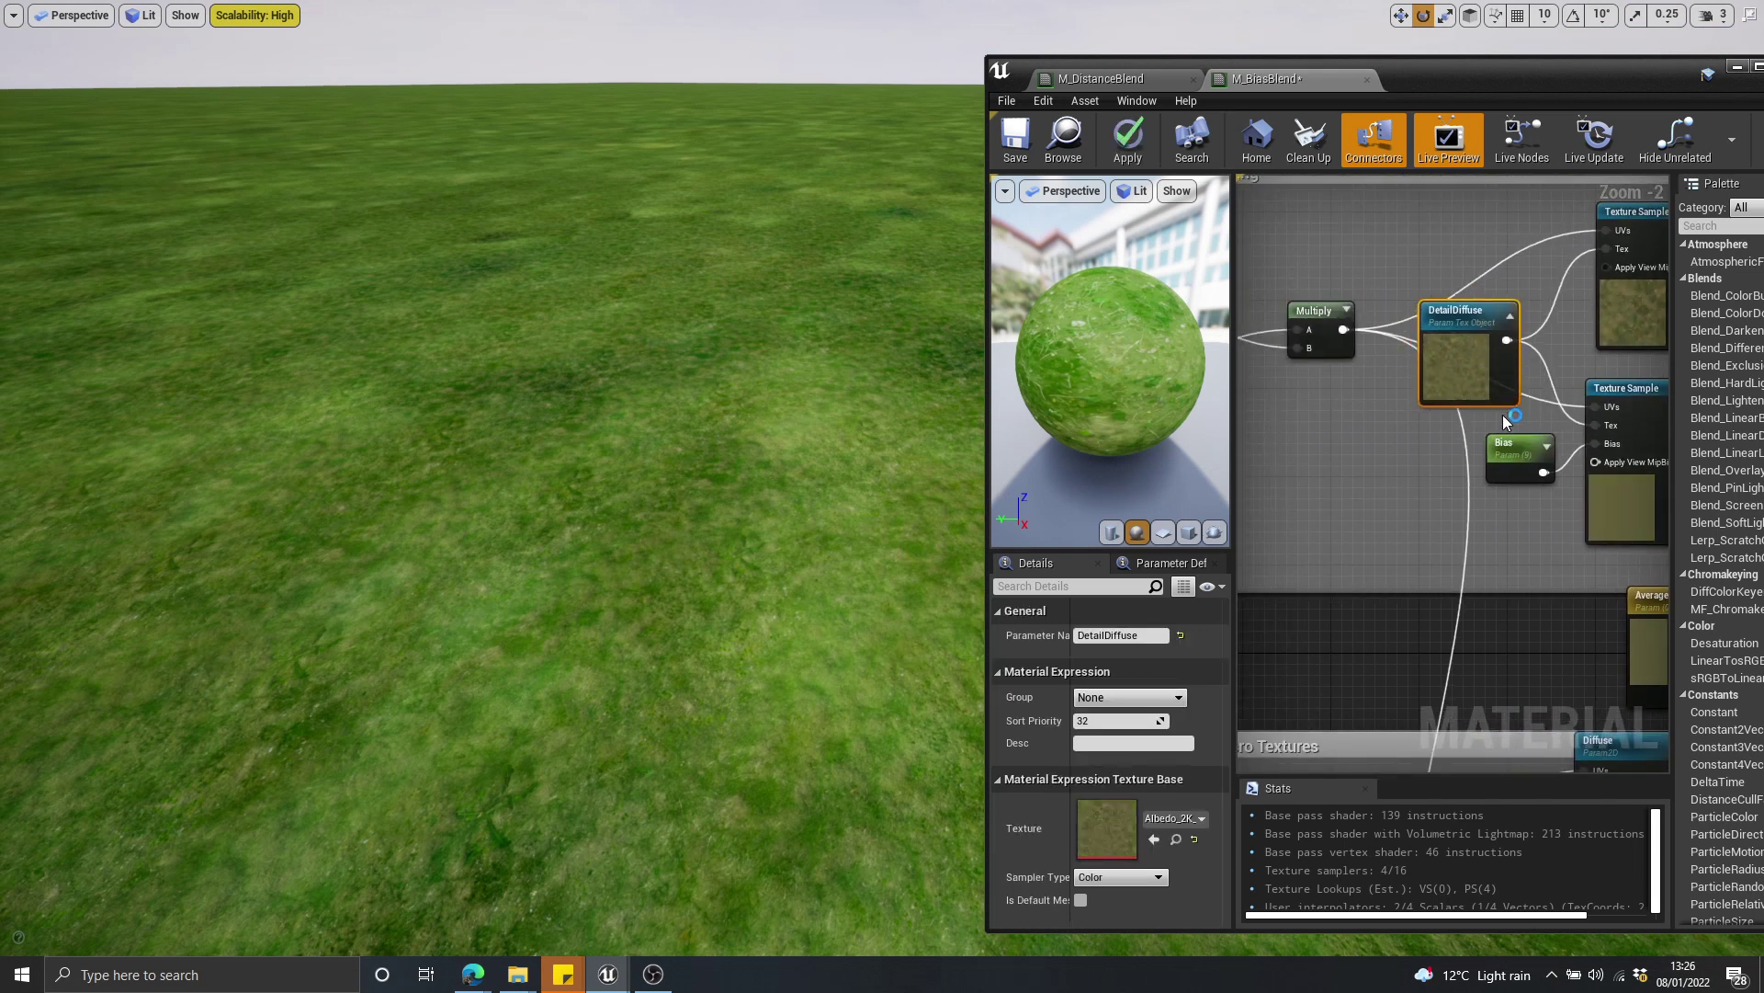
right_click_drag(1500, 410, 1360, 312)
right_click_drag(1571, 479, 1498, 441)
left_click_drag(1471, 514, 1452, 495)
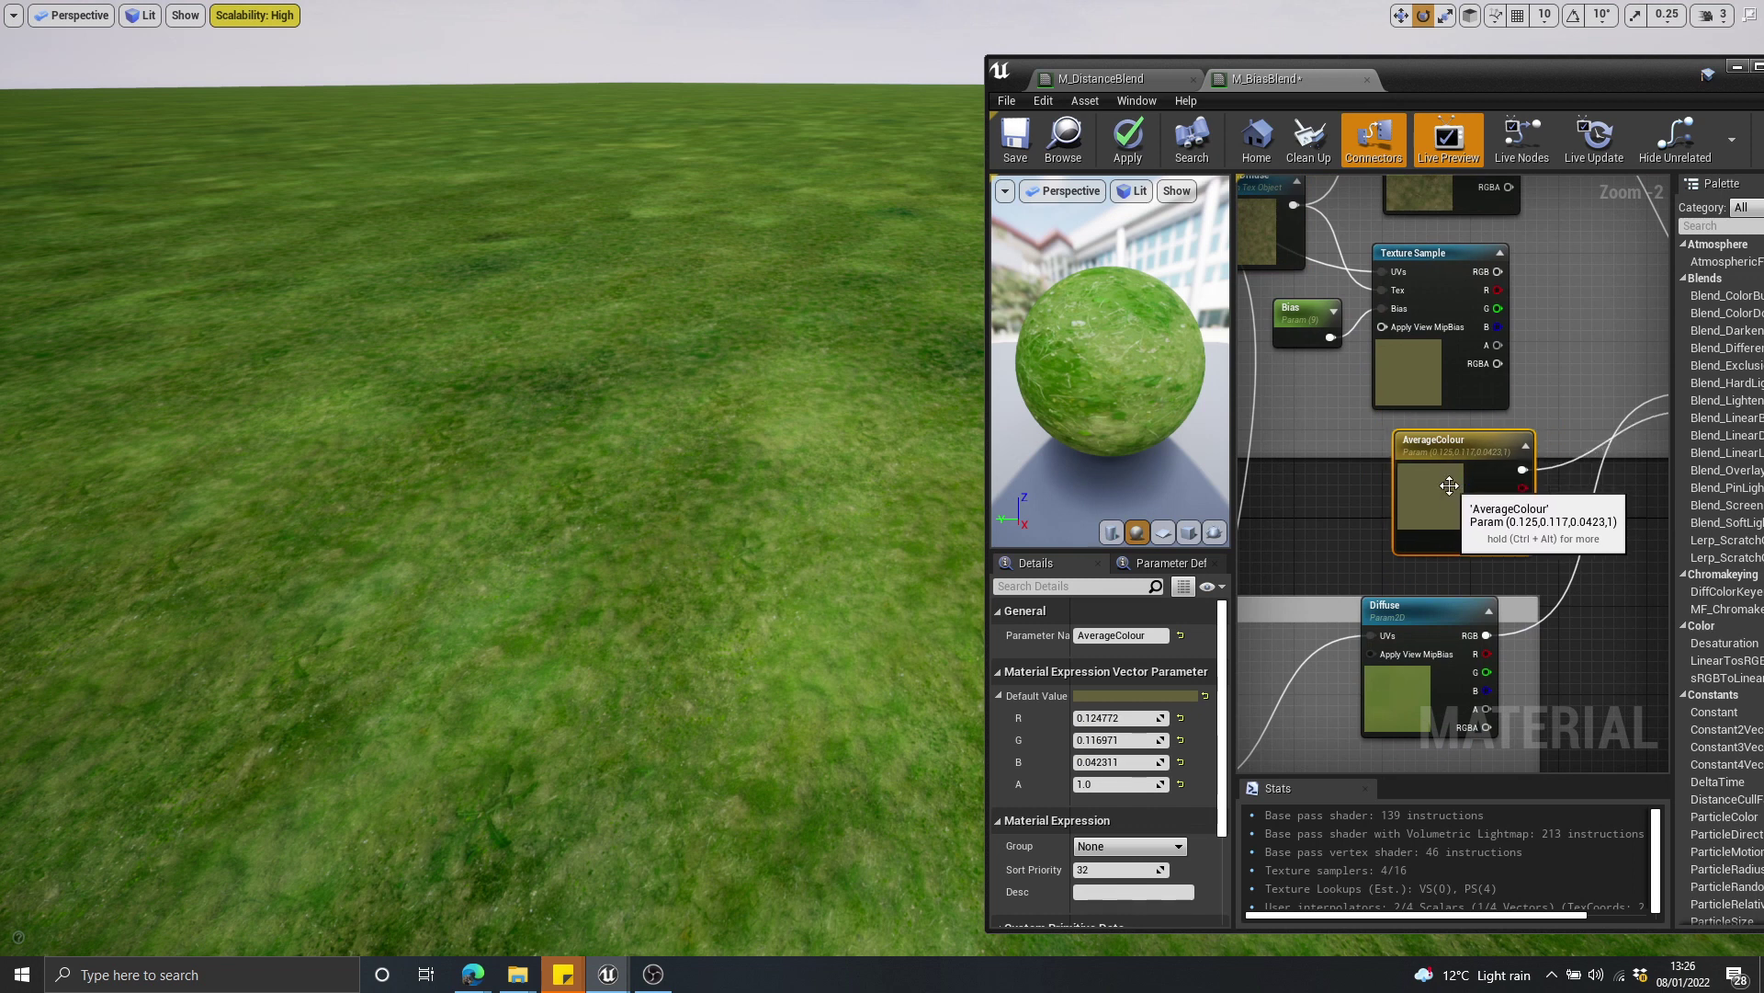
Inspect the Bias parameter feeding the second detail Texture Sample
scroll(1410, 467, "up", 2)
left_click(1399, 461)
right_click_drag(1399, 461, 1448, 484)
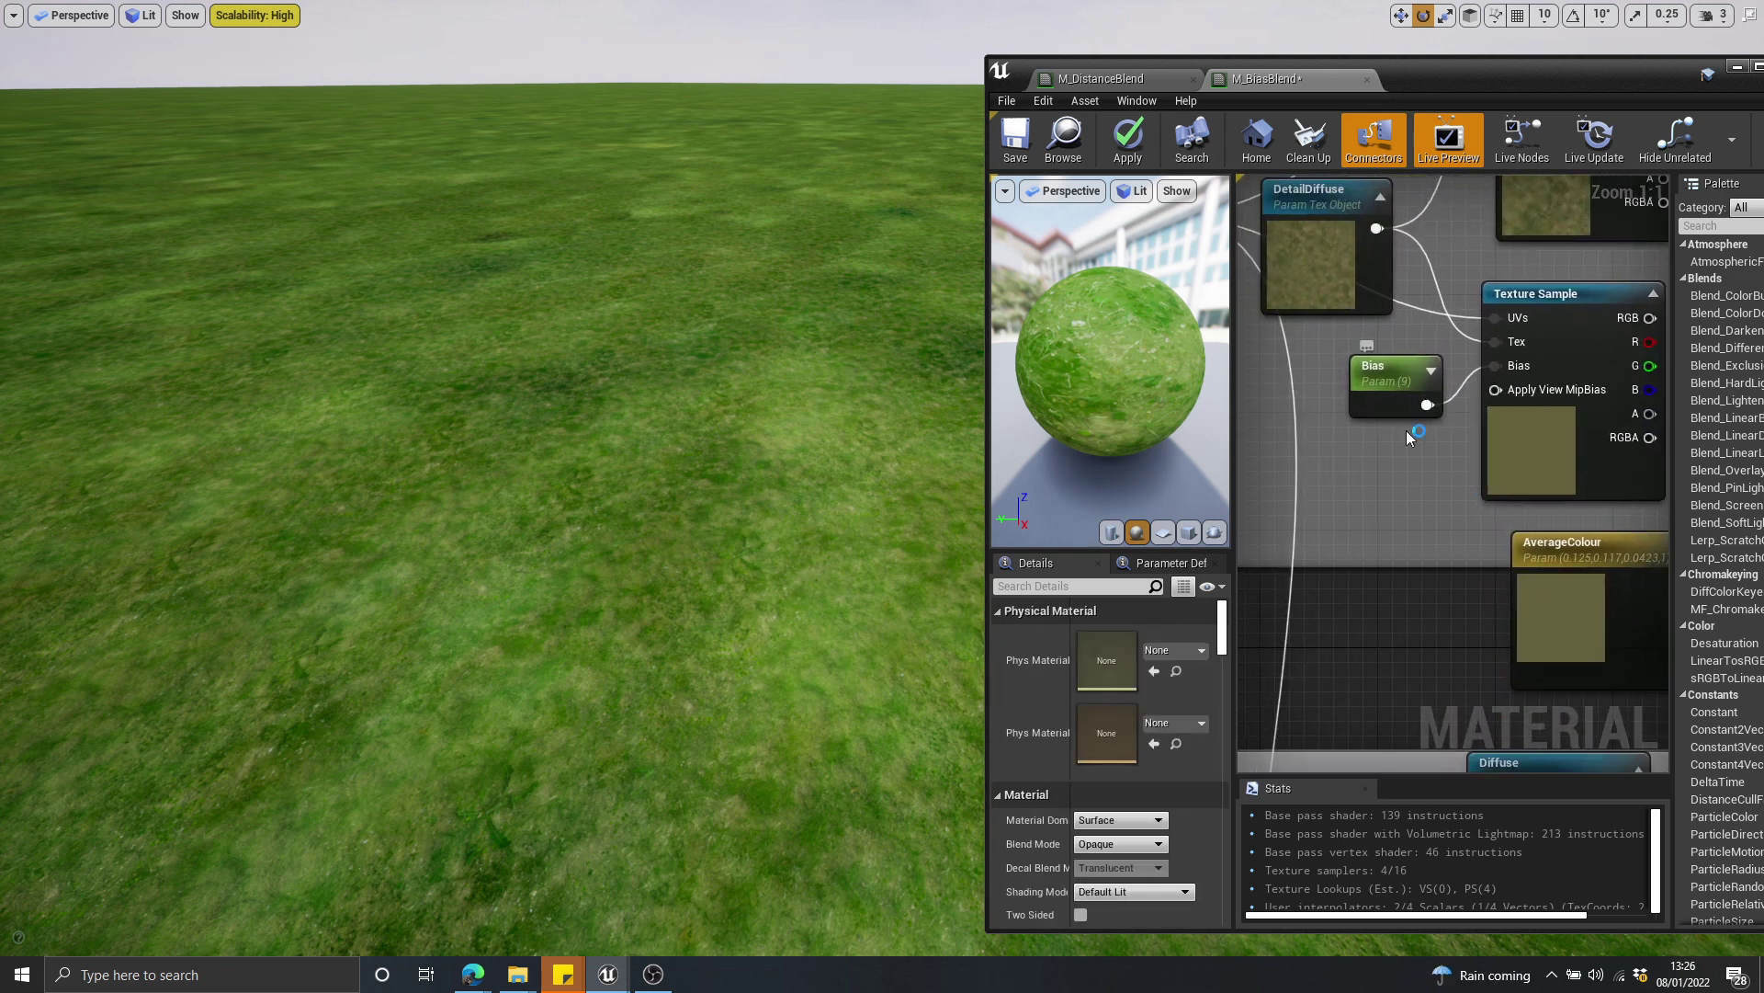
left_click_drag(1377, 379, 1362, 380)
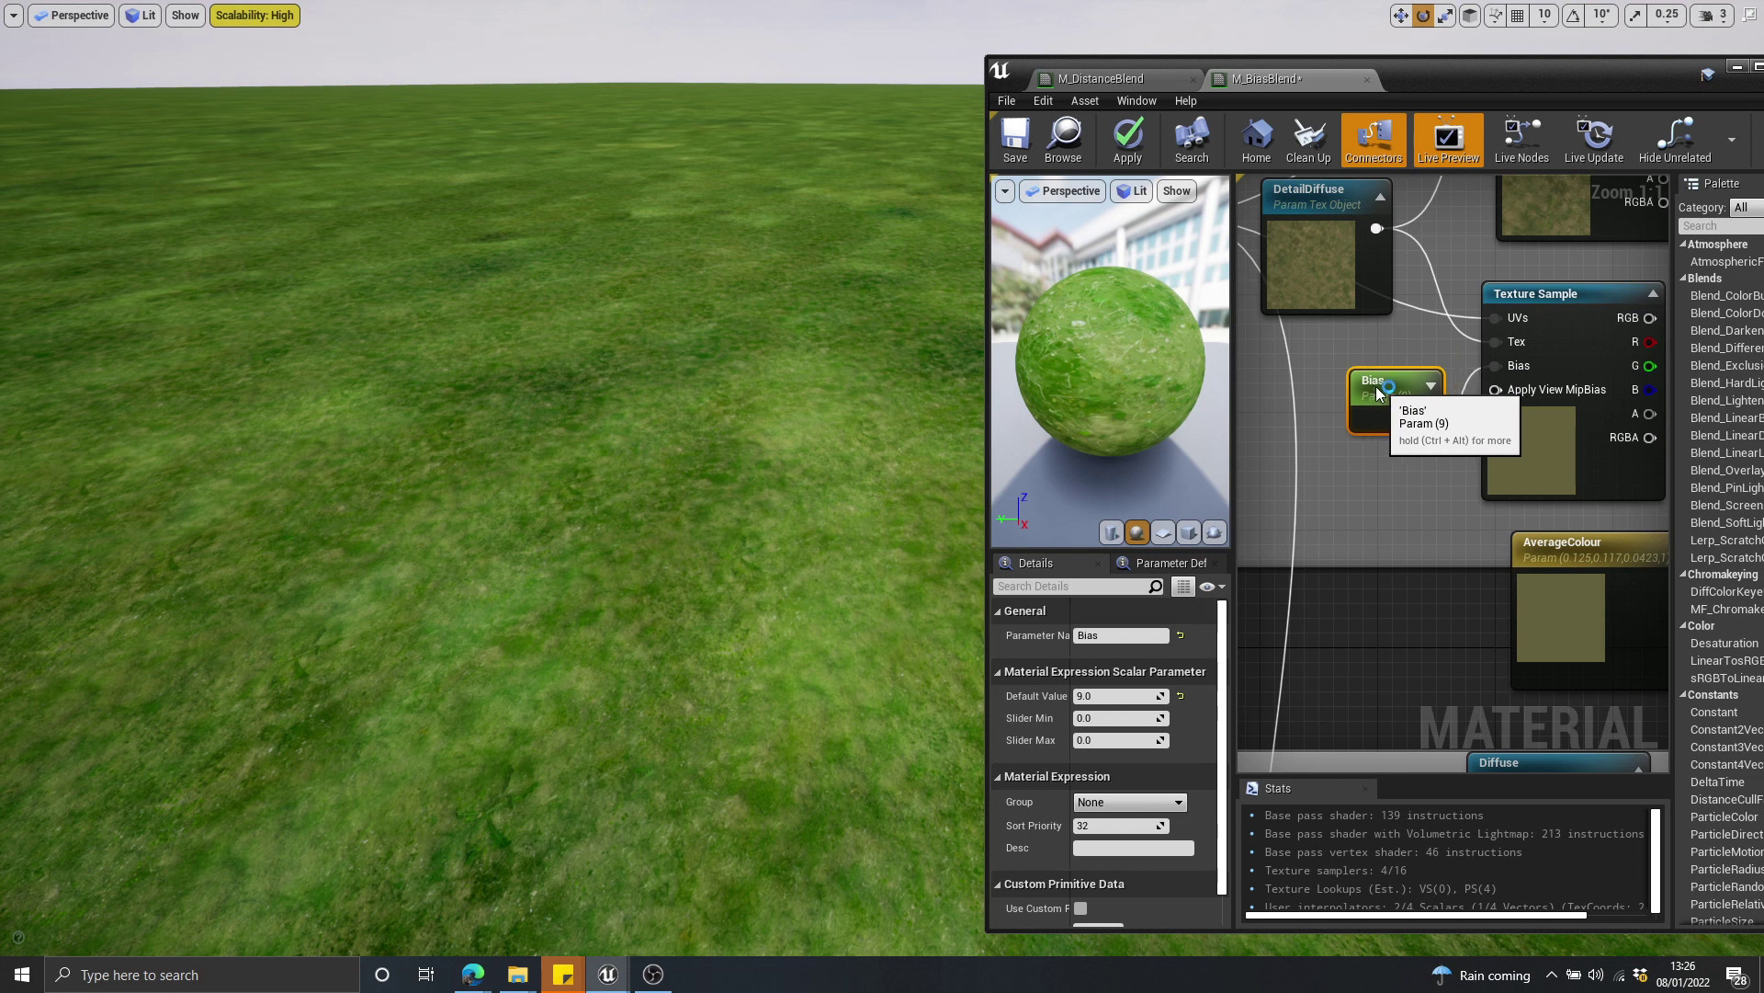
scroll(1447, 466, "down", 1)
Reconnect the biased Texture Sample's RGB output to the Subtract node's B input and delete the AverageColour node
right_click_drag(1447, 466, 1166, 462)
left_click(1419, 404)
right_click_drag(1419, 405, 1354, 320)
left_click_drag(1354, 320, 1572, 452)
scroll(1403, 522, "down", 1)
right_click_drag(1403, 522, 1507, 521)
left_click(1401, 560)
key("Delete")
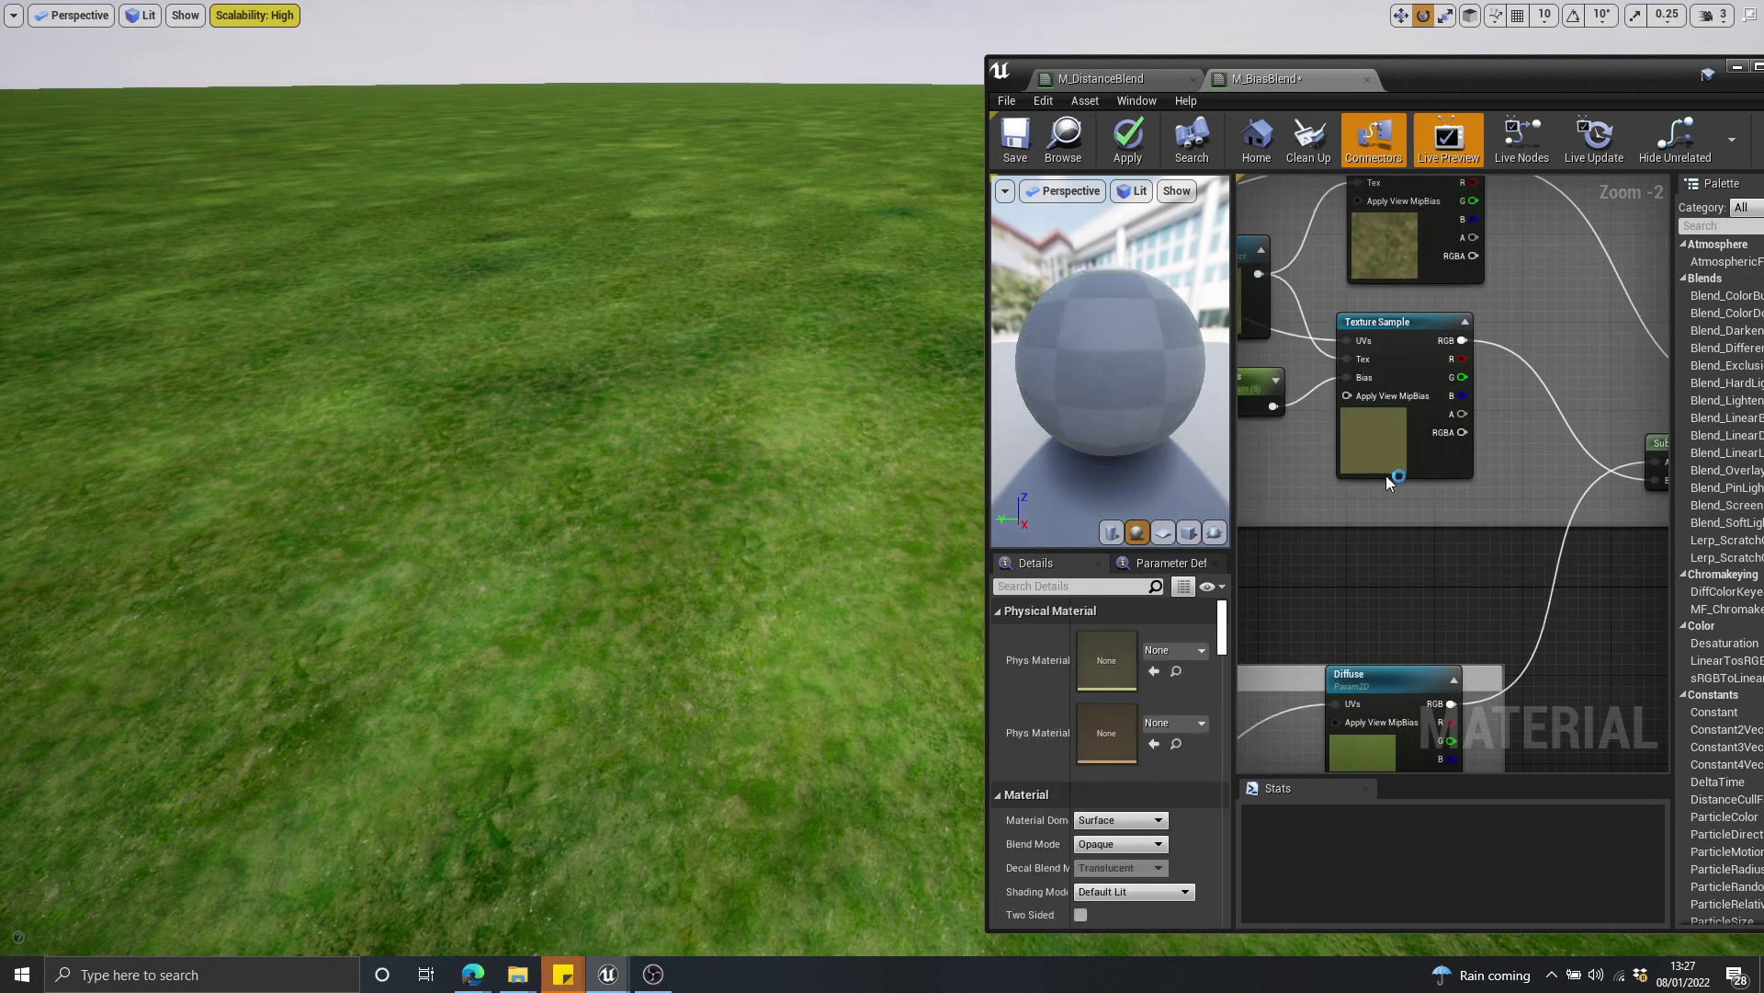
Review the restored detail blending network around the Bias parameter, the Texture Samples and the macro Diffuse node
right_click_drag(1390, 481, 1443, 497)
mouse_move(1450, 453)
left_mouse_down()
mouse_move(1449, 474)
mouse_move(1449, 442)
left_mouse_up()
right_click_drag(1318, 441, 1399, 449)
left_click(1389, 419)
scroll(1390, 419, "down", 3)
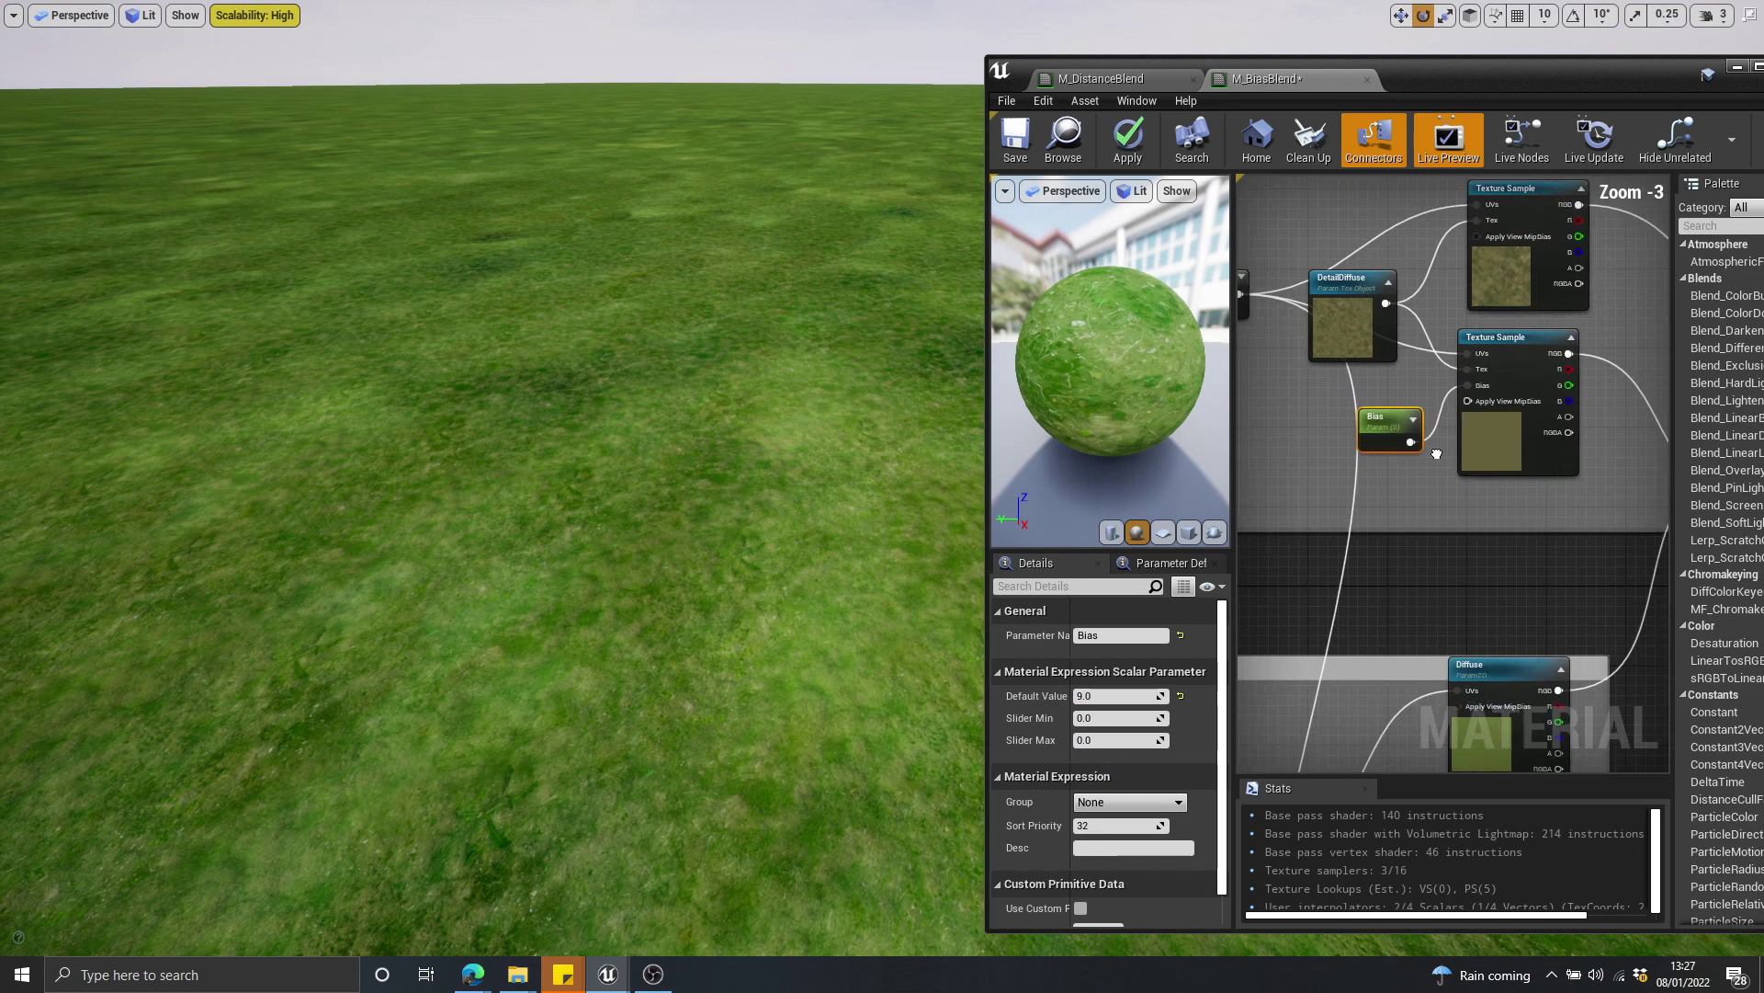
right_click_drag(1583, 473, 1423, 434)
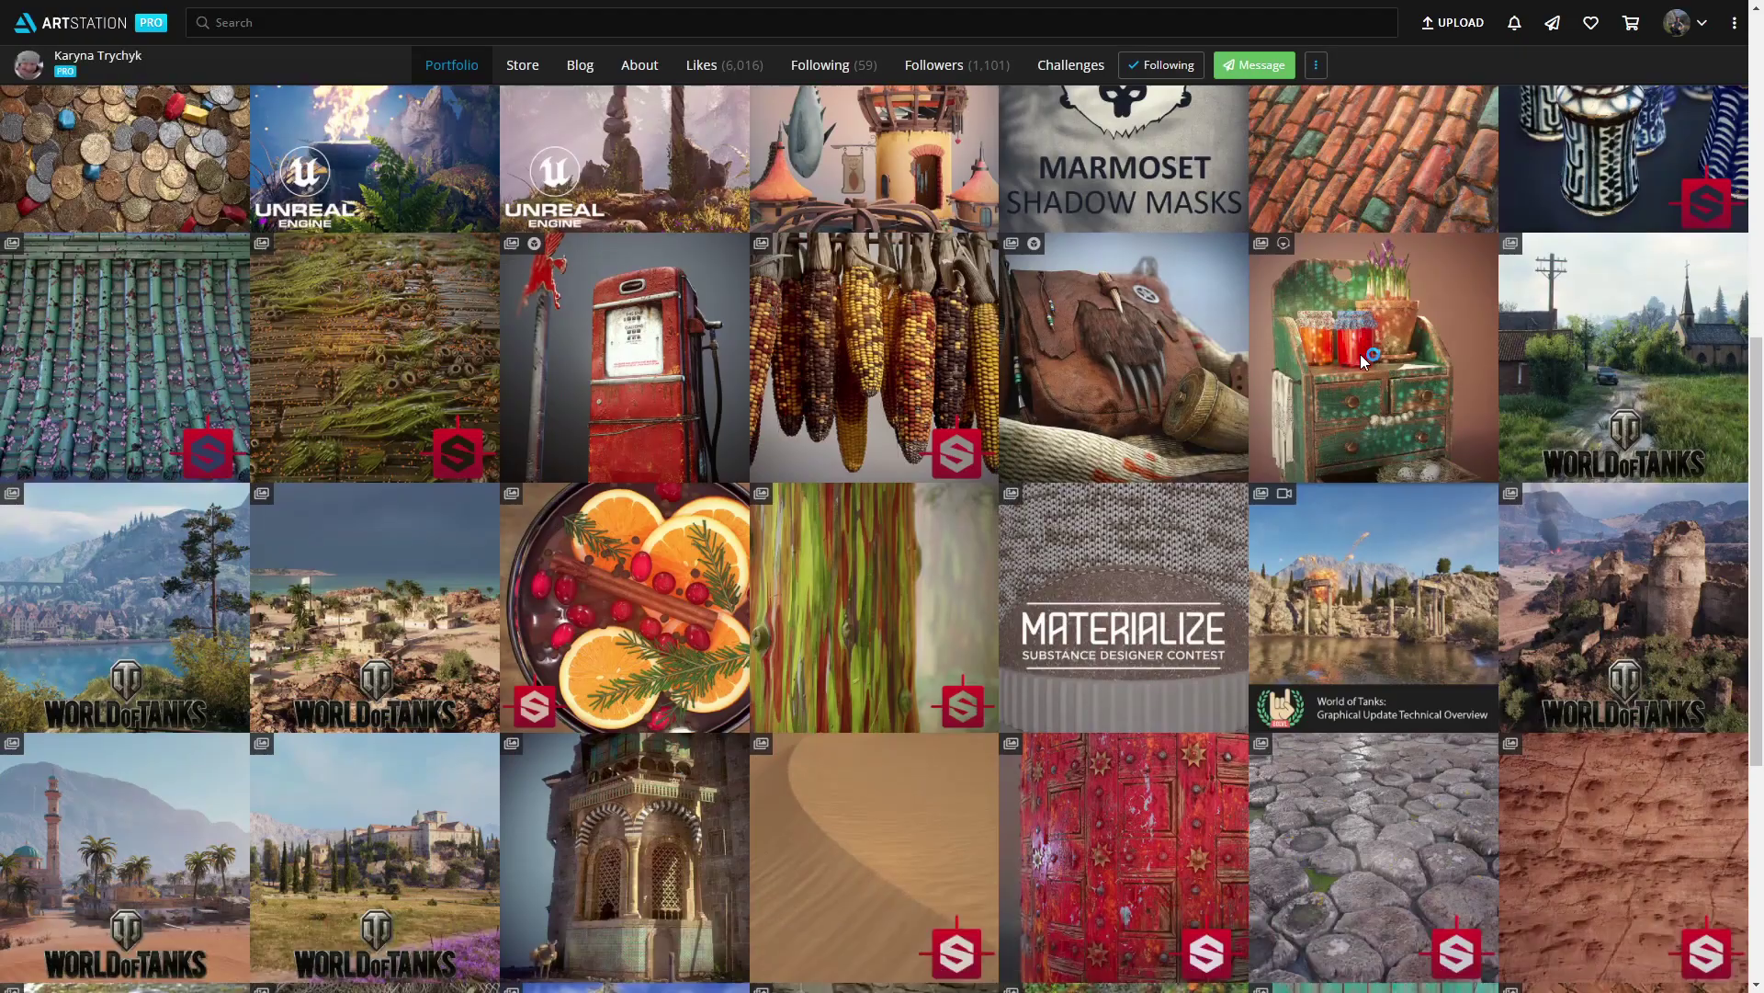
Switch to ArtStation and browse the artist's portfolio, returning to the profile header
scroll(1360, 355, "down", 5)
scroll(683, 779, "up", 11)
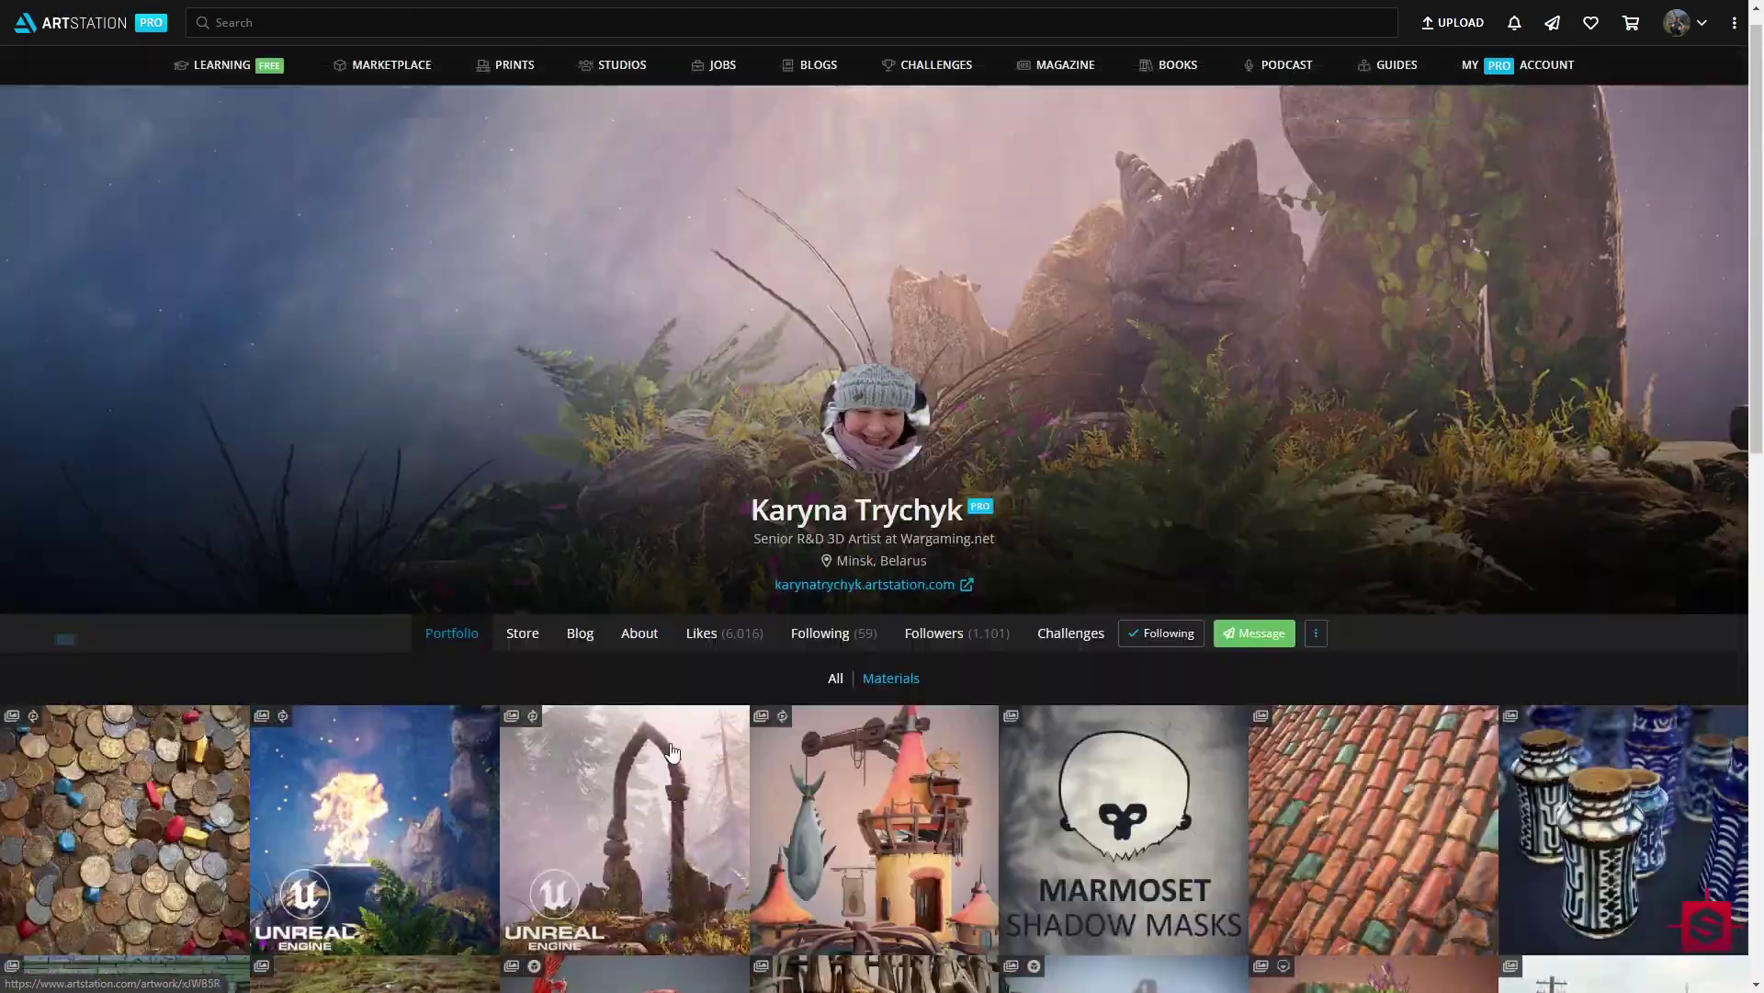